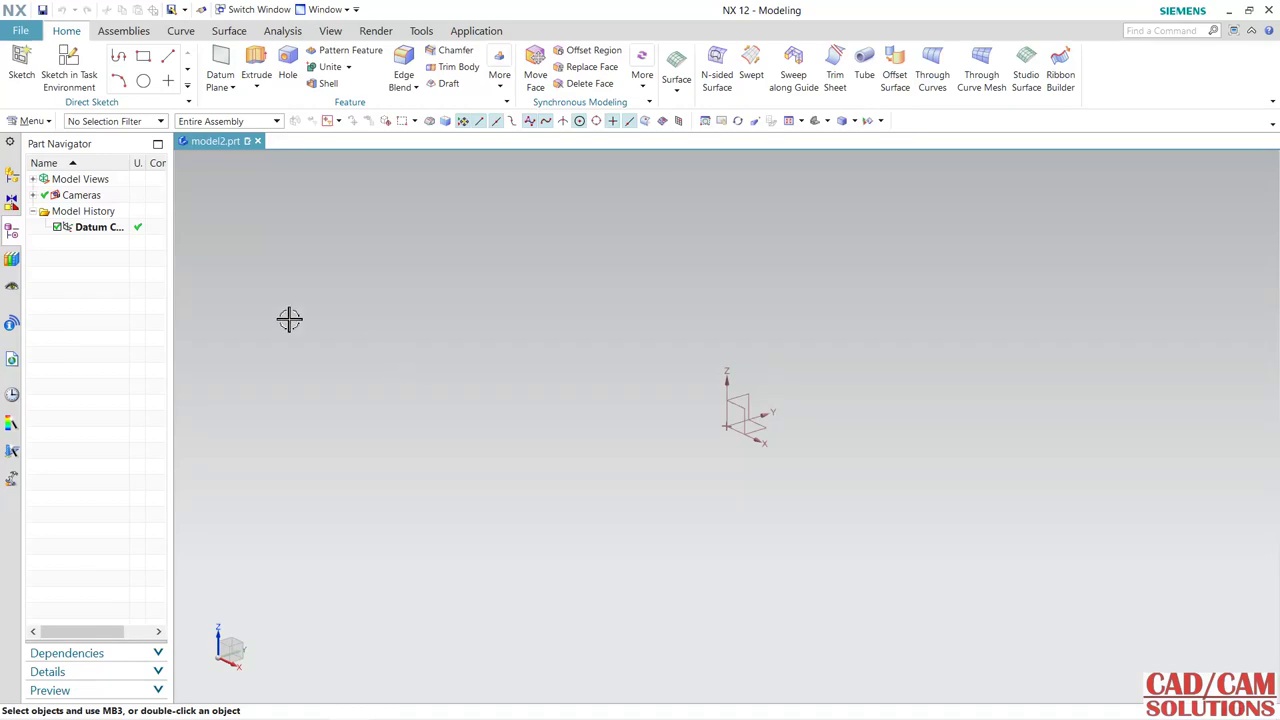
- Create a sketch on the YZ plane with horizontal reference and origin at the work part origin
left_click(72, 68)
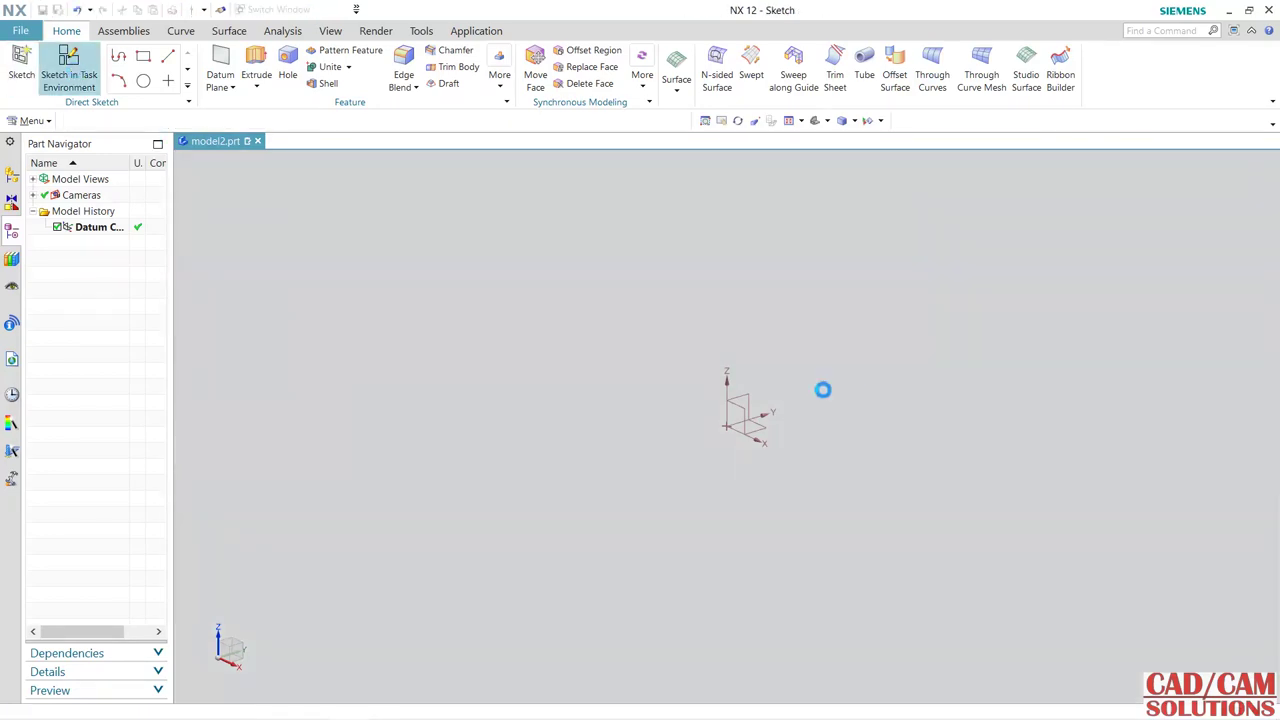
left_click(750, 400)
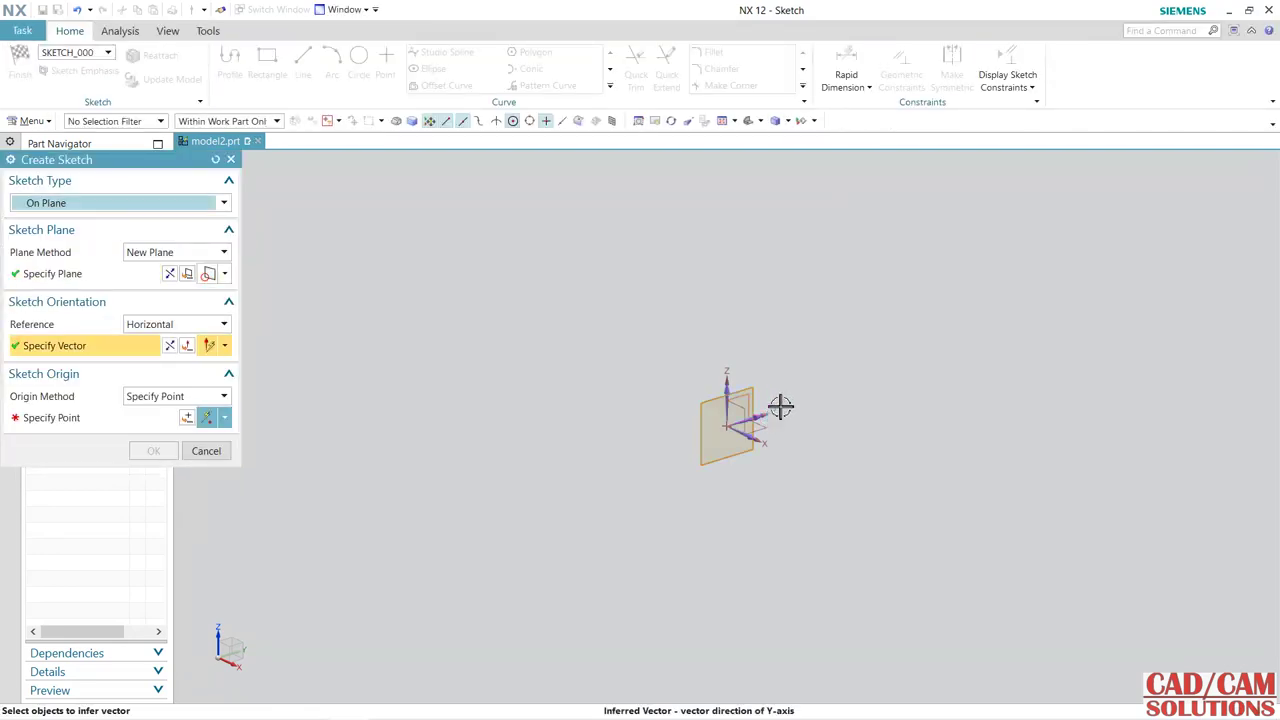
left_click(776, 409)
left_click(137, 400)
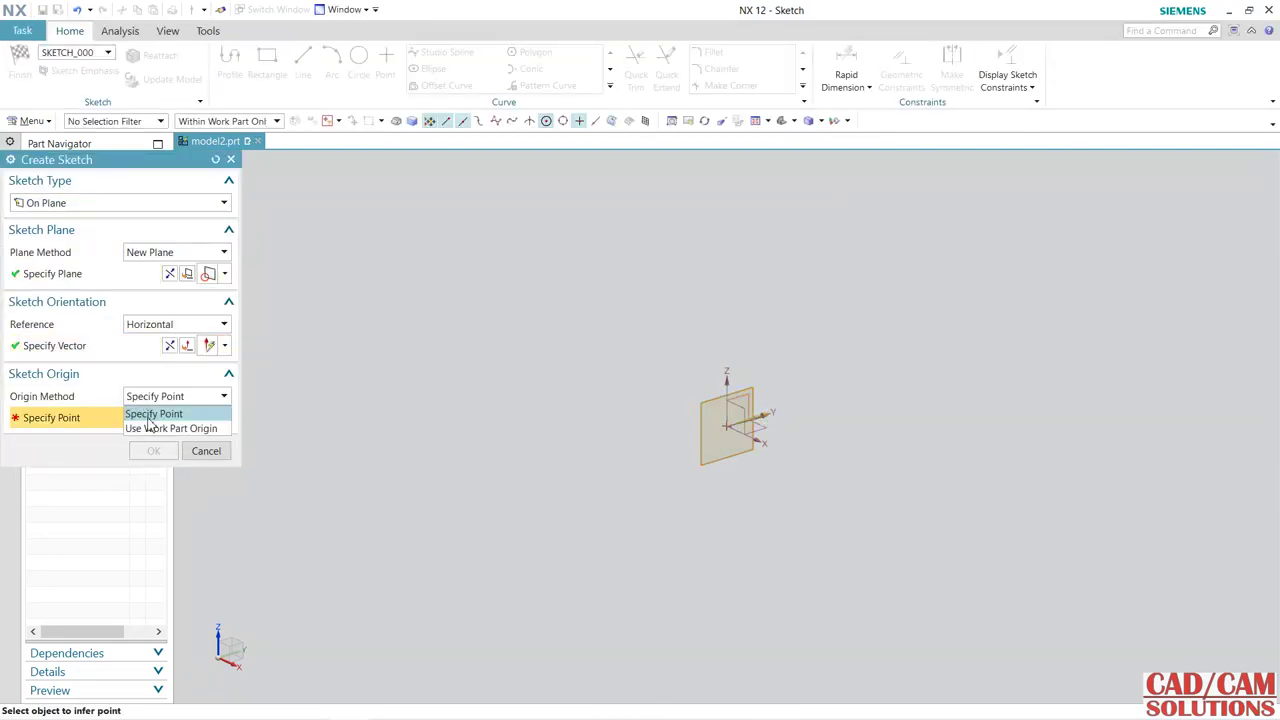
left_click(152, 428)
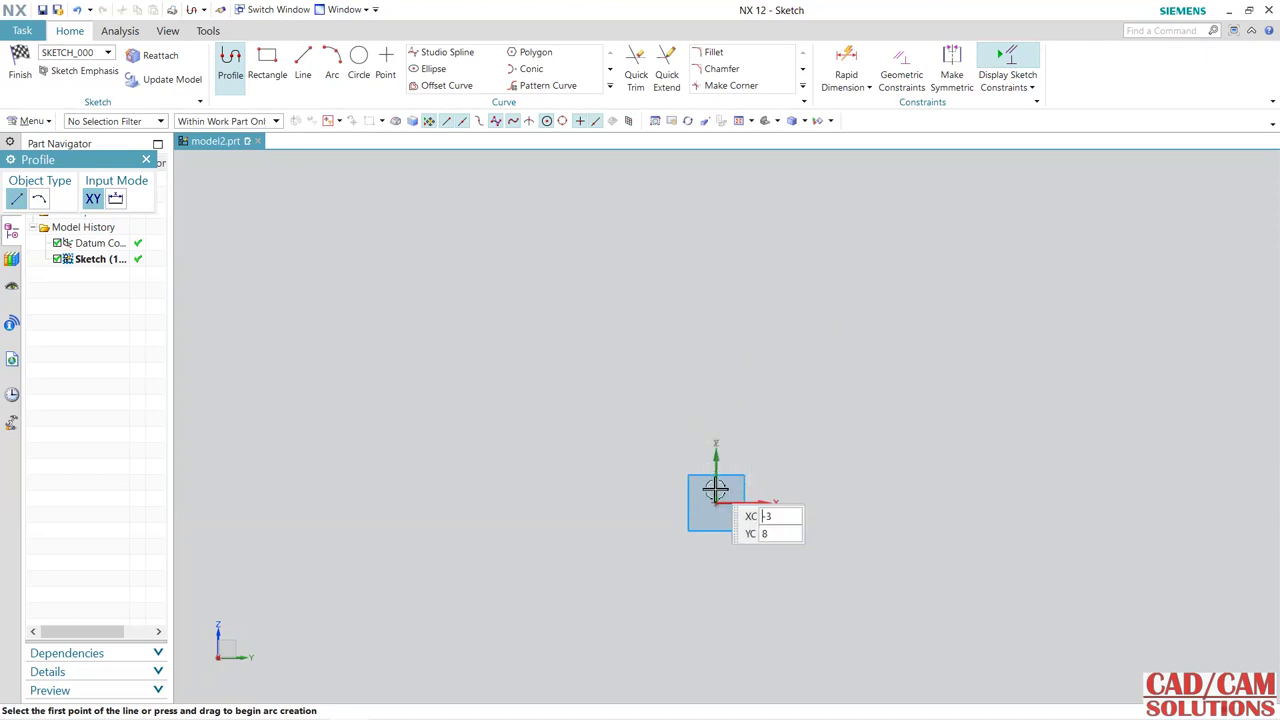
- Draw a closed six-line profile from the origin: 114 vertical, 82 top edge, slanted rim, step, side, bottom
left_click(717, 503)
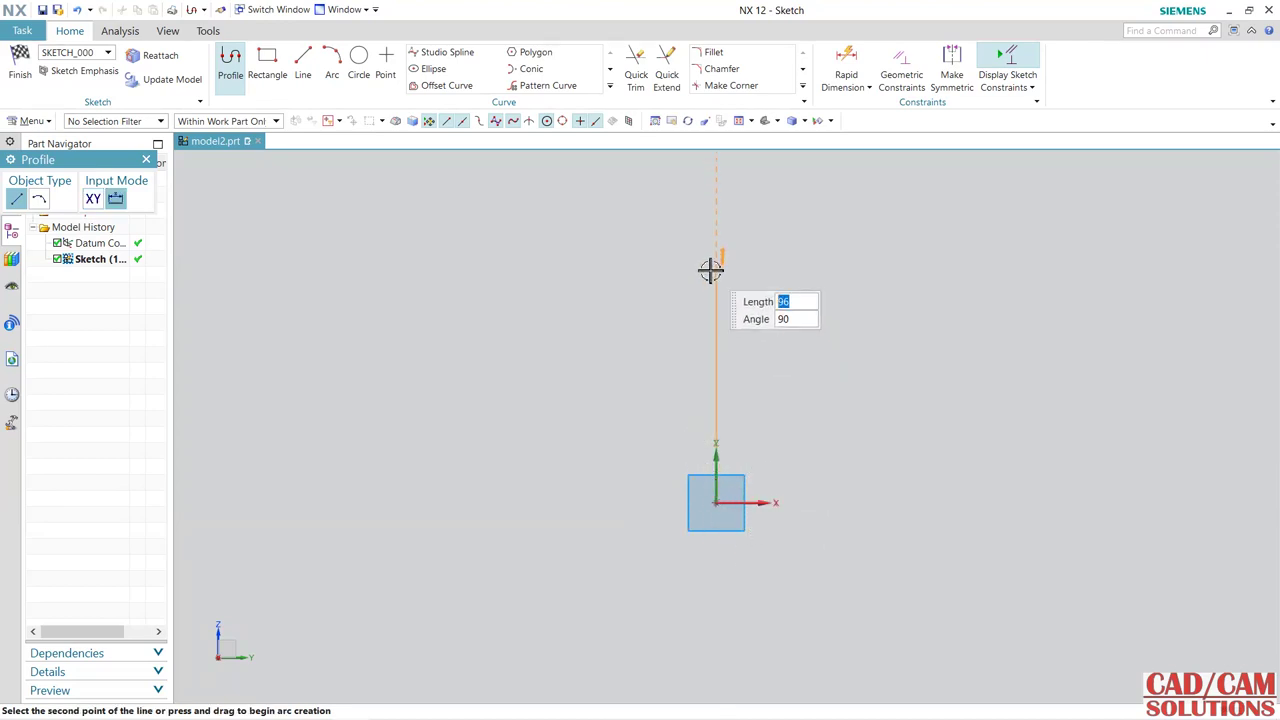
left_click(715, 214)
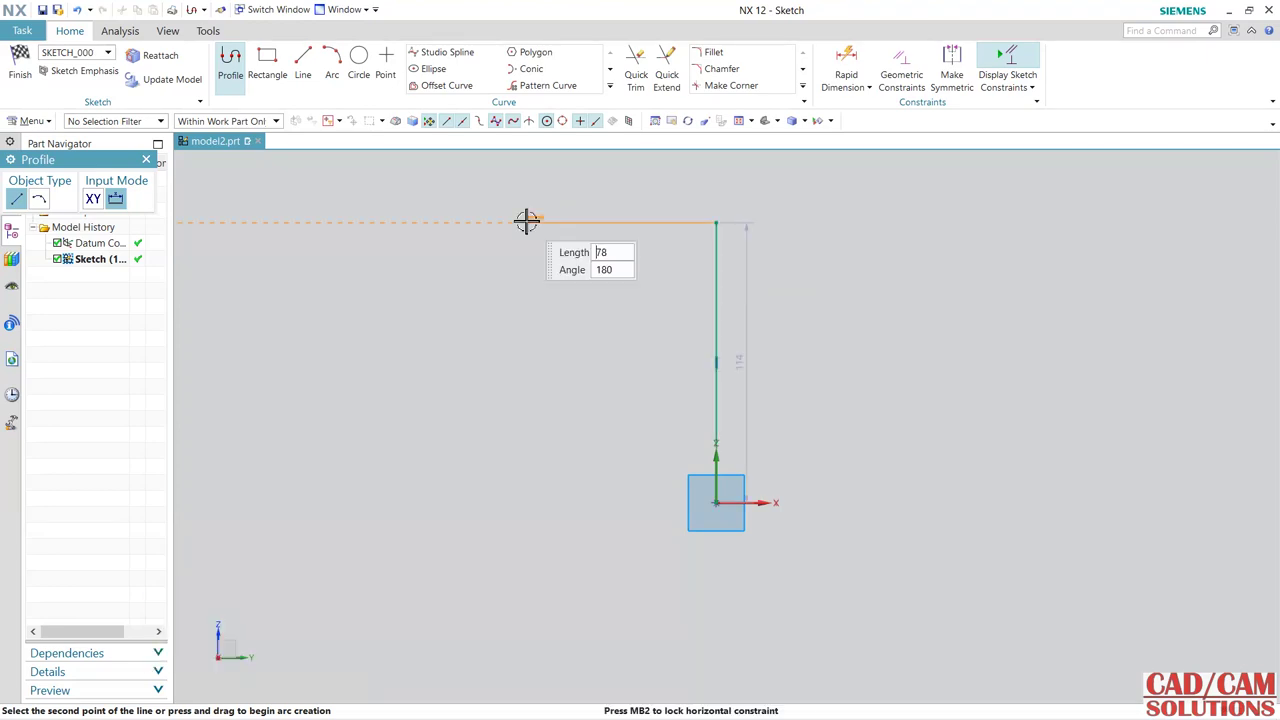
left_click(514, 221)
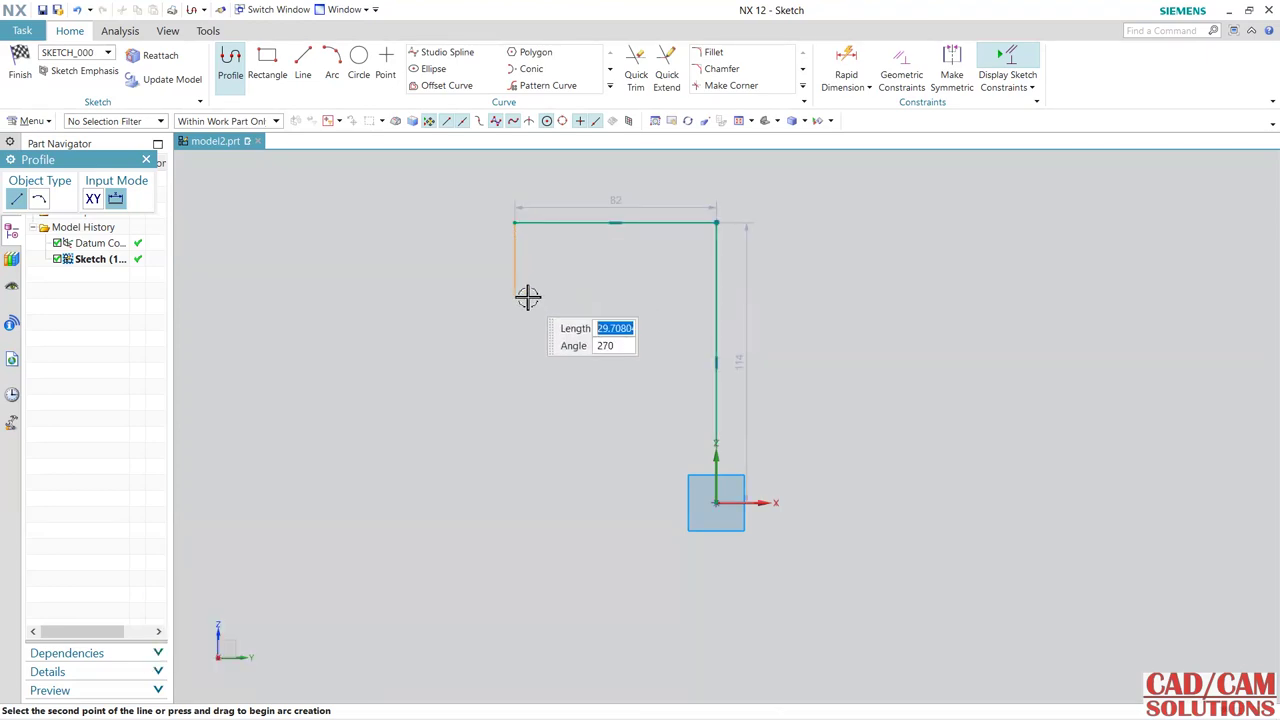
left_click(529, 298)
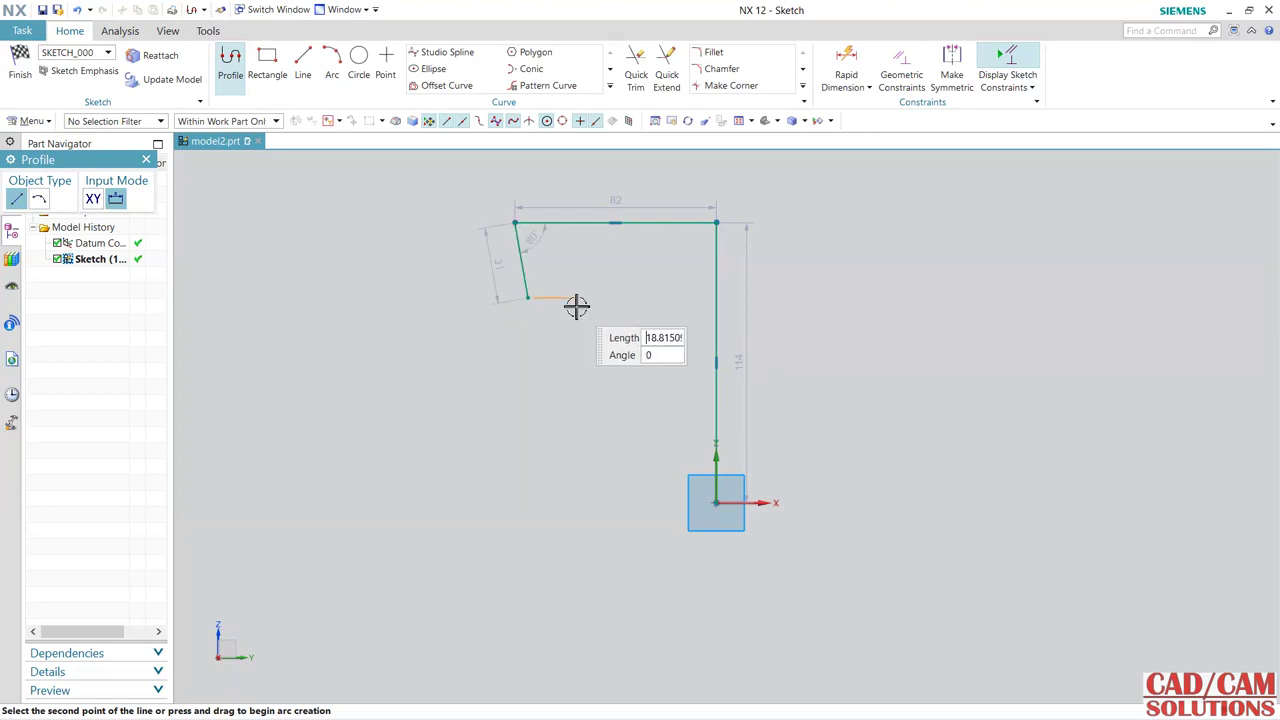
left_click(576, 300)
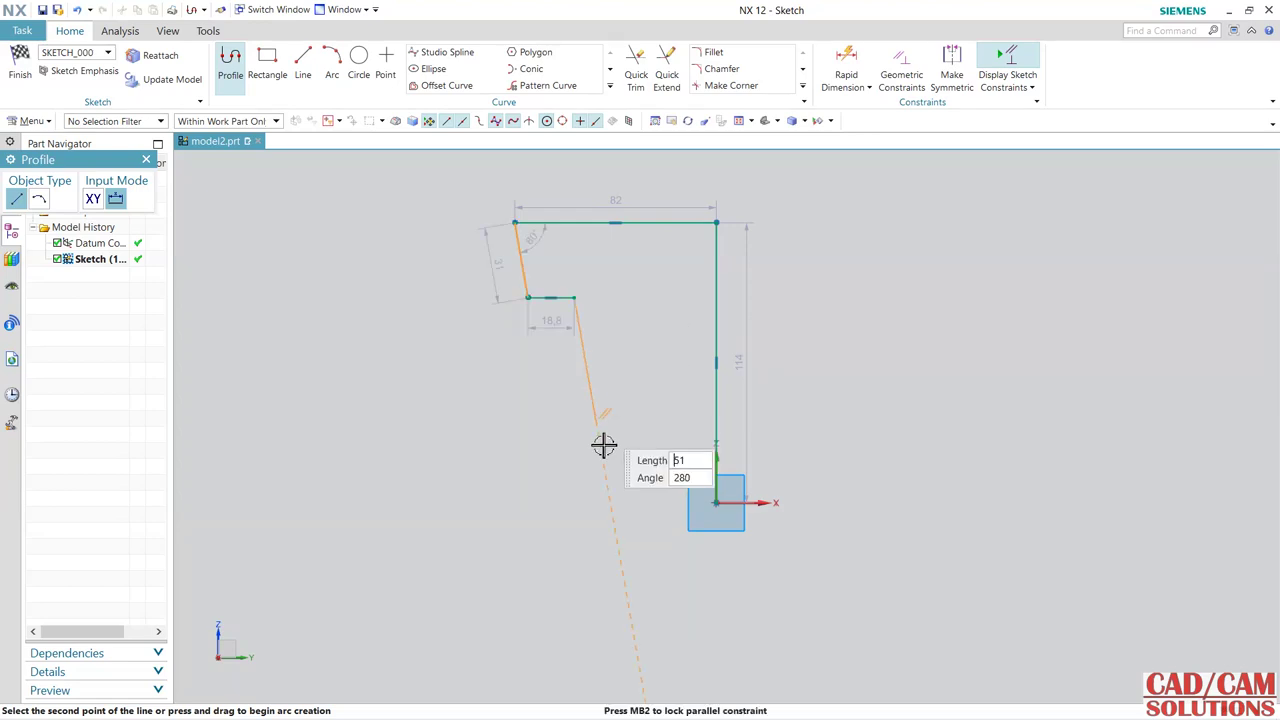
left_click(610, 503)
left_click(718, 503)
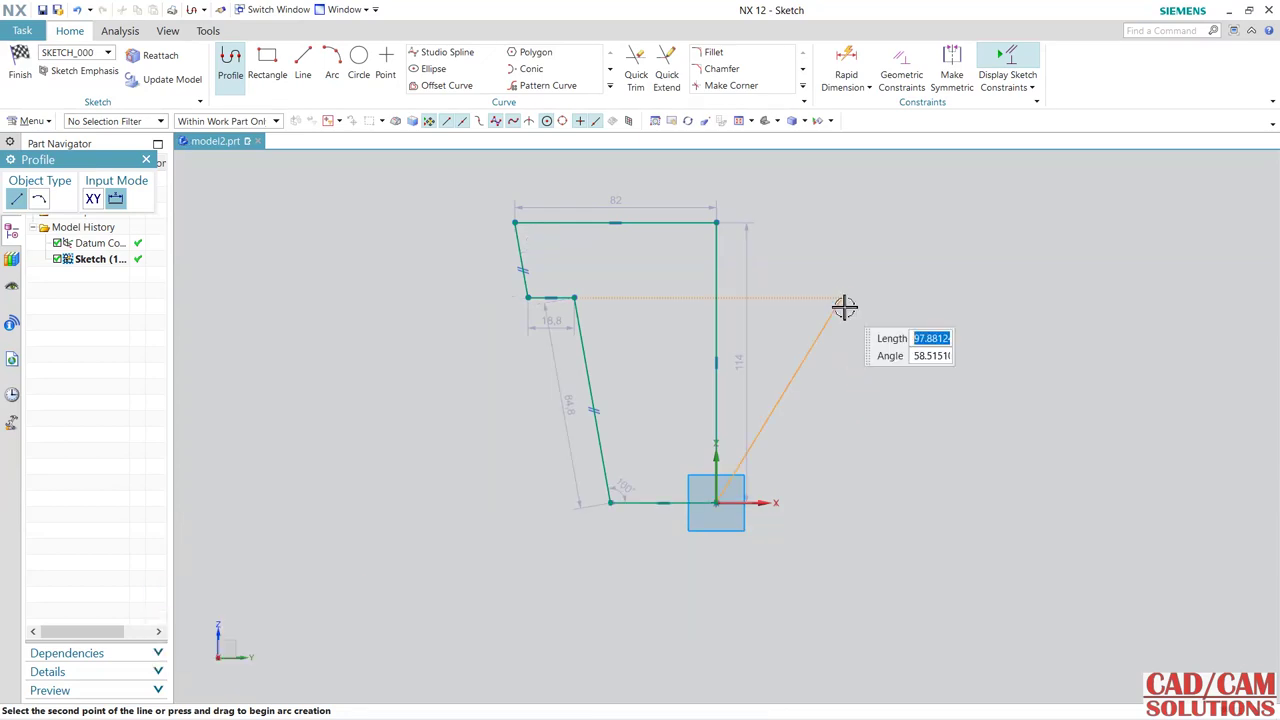
key("Escape")
key("Escape")
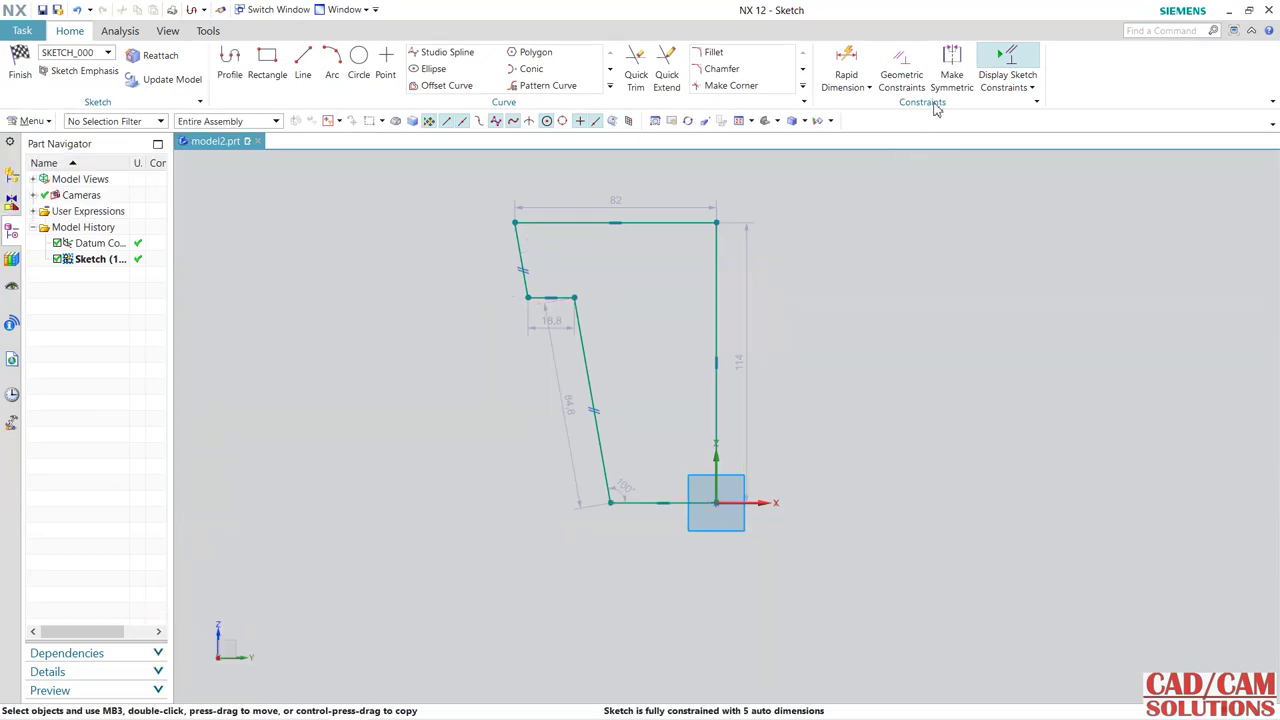
left_click(846, 62)
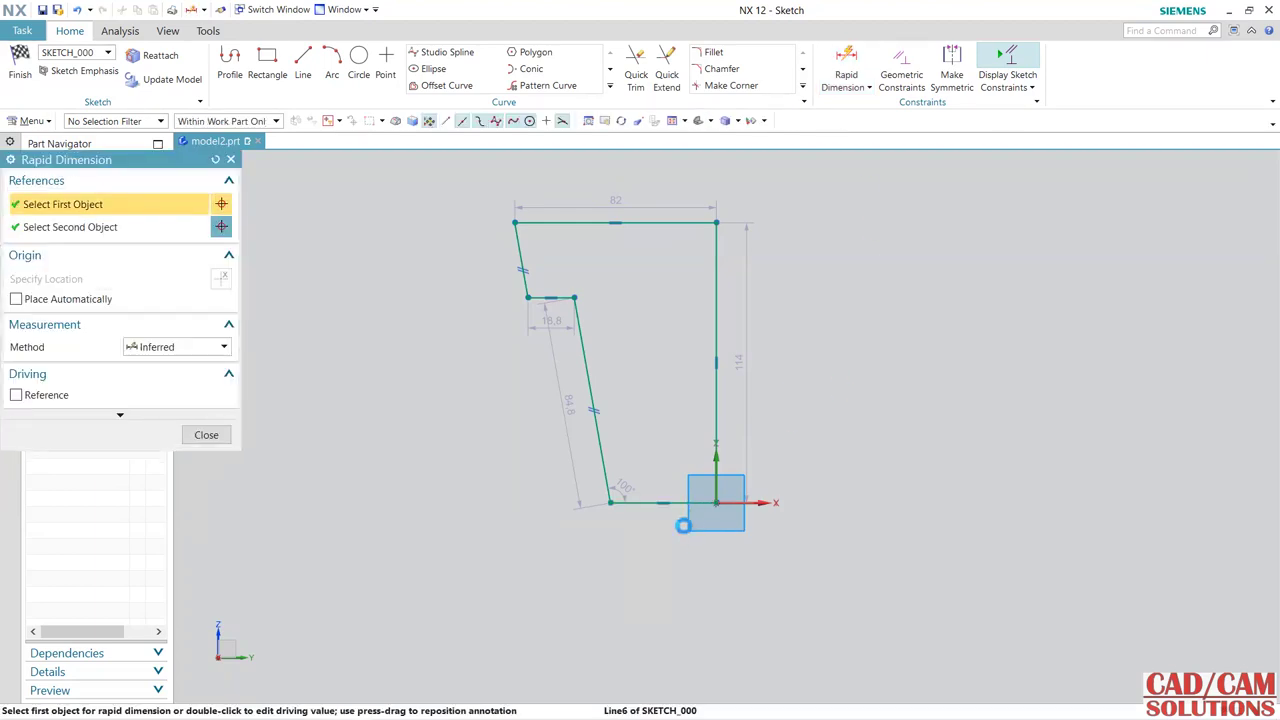
- Dimension the profile's bottom width to 50 and its height to 110
left_click(713, 514)
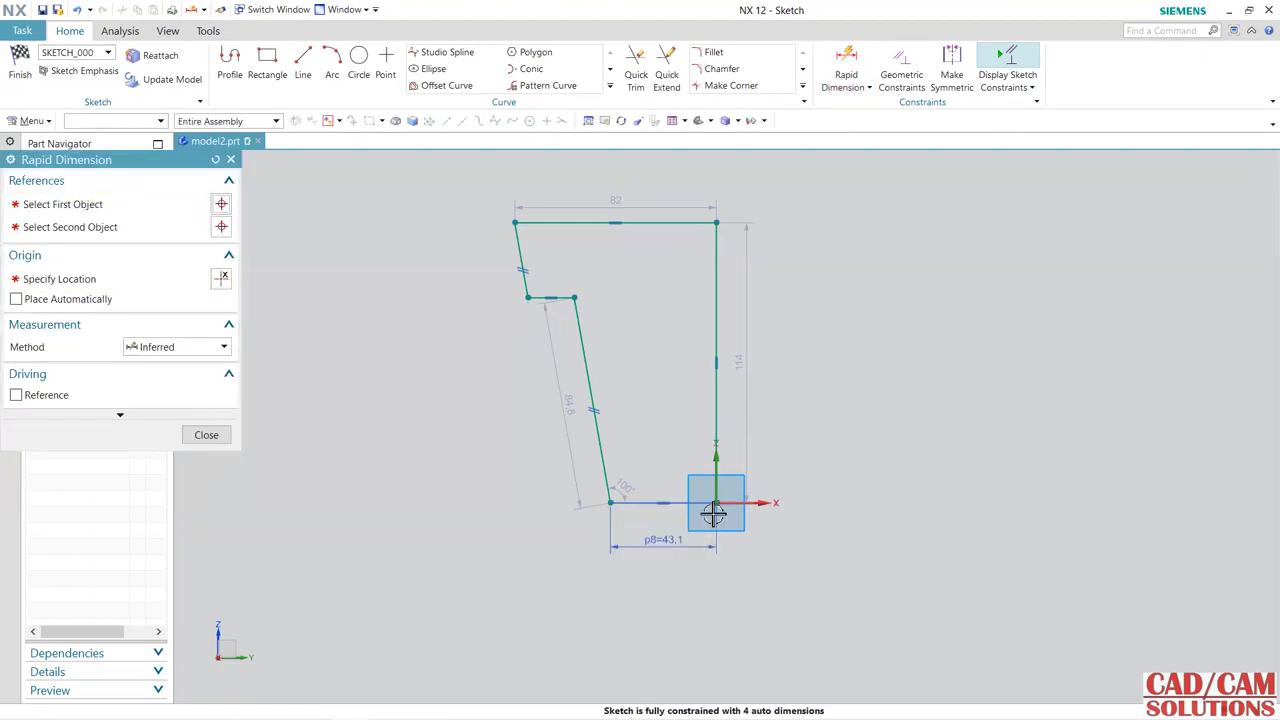
type("50")
key("Return")
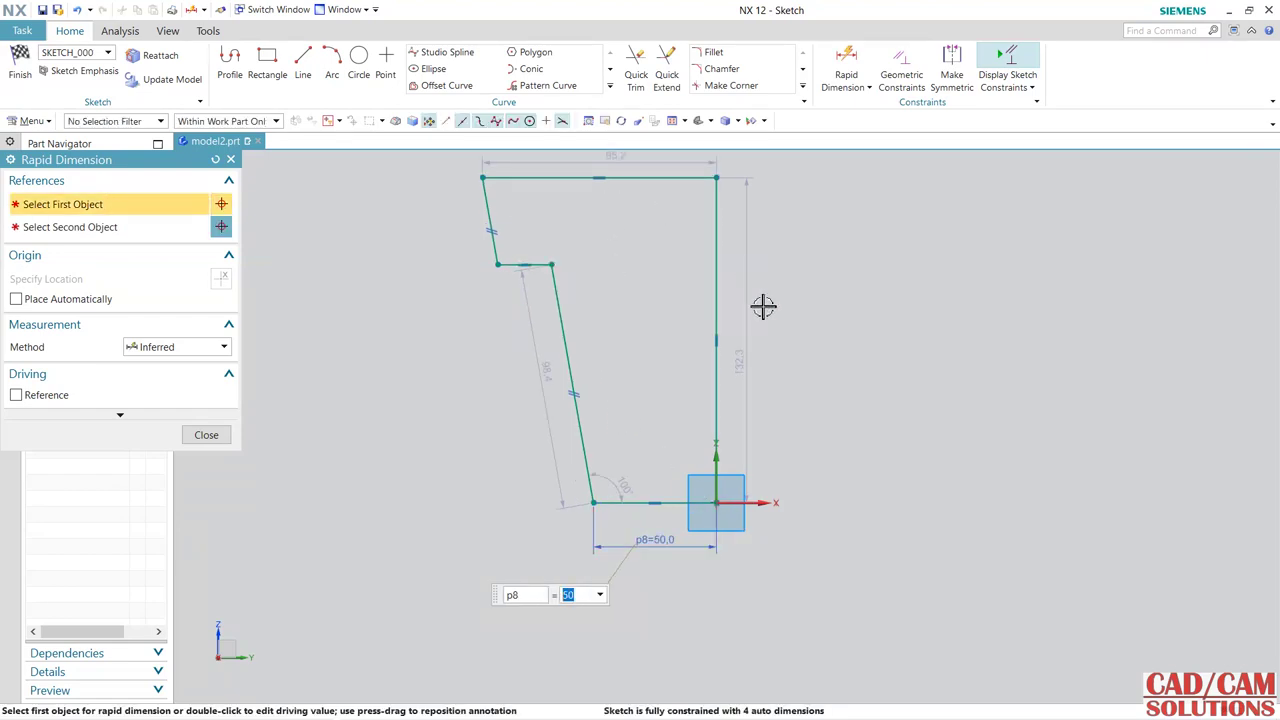
left_click(750, 365)
left_click(884, 297)
type("110")
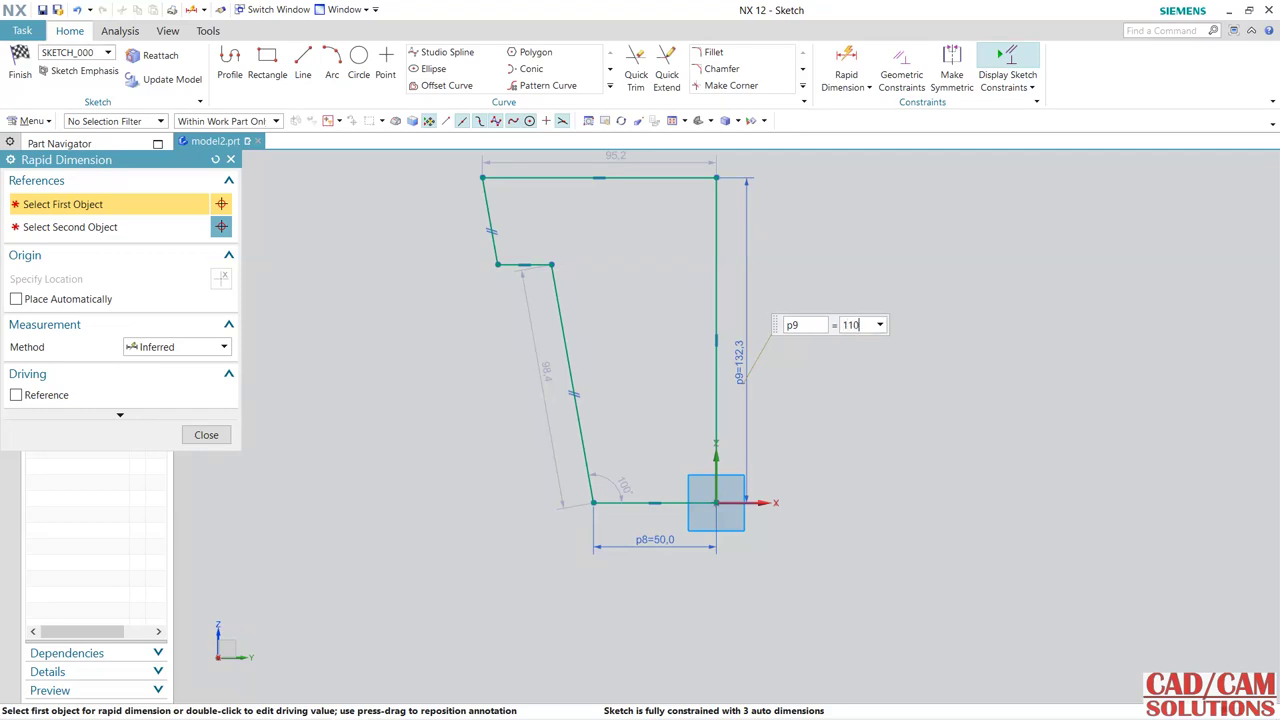
key("Return")
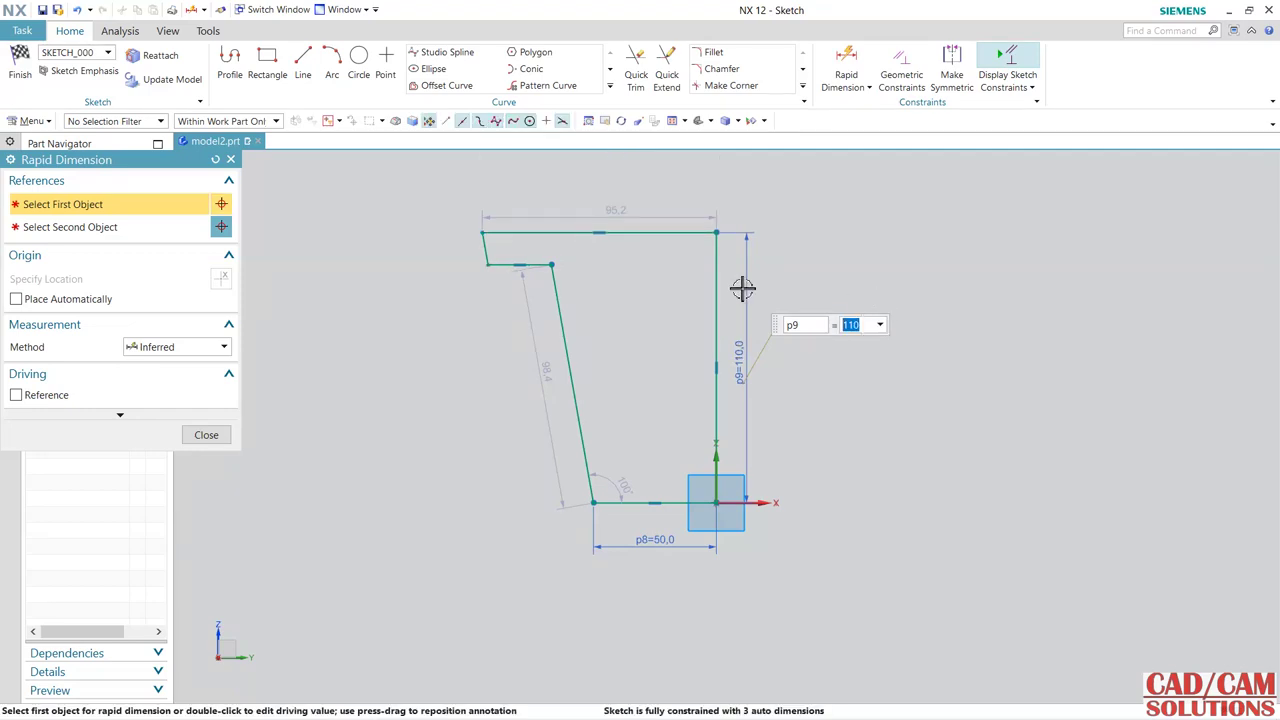
- Set the rim's vertical depth to 35 and the top width to 75
scroll(486, 243, "up", 3)
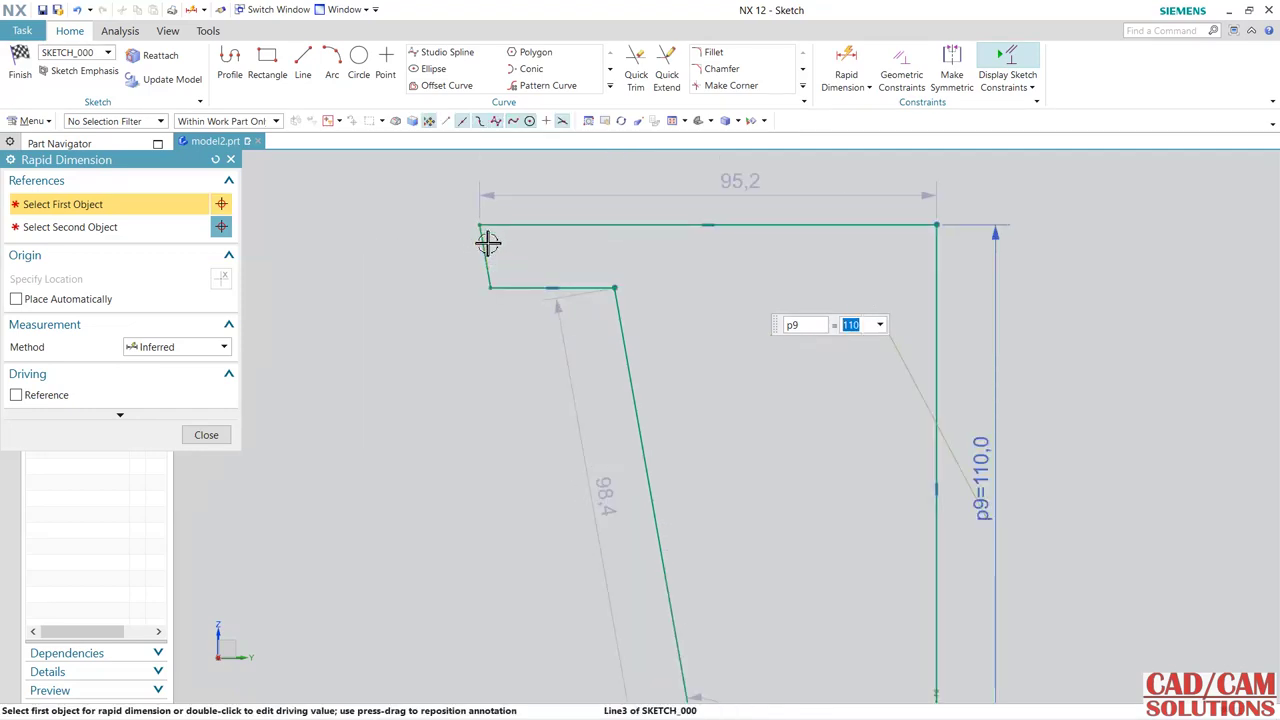
left_click(486, 243)
left_click(414, 251)
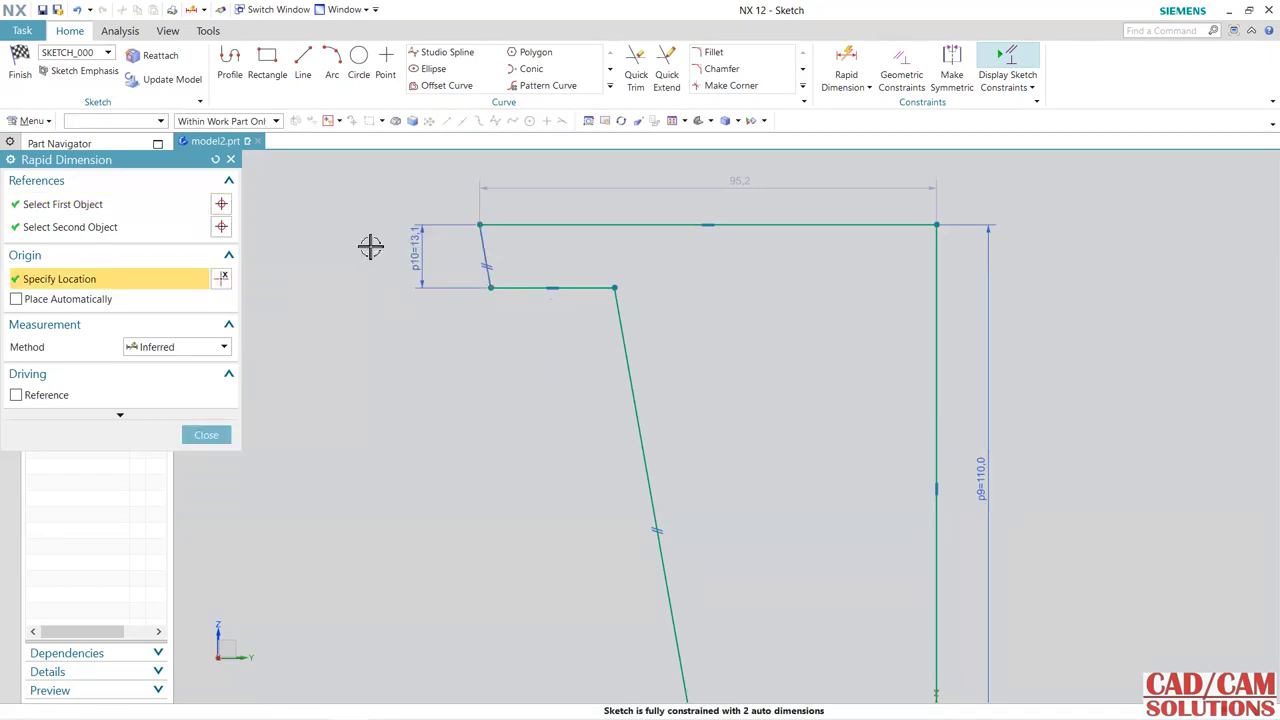
type("35")
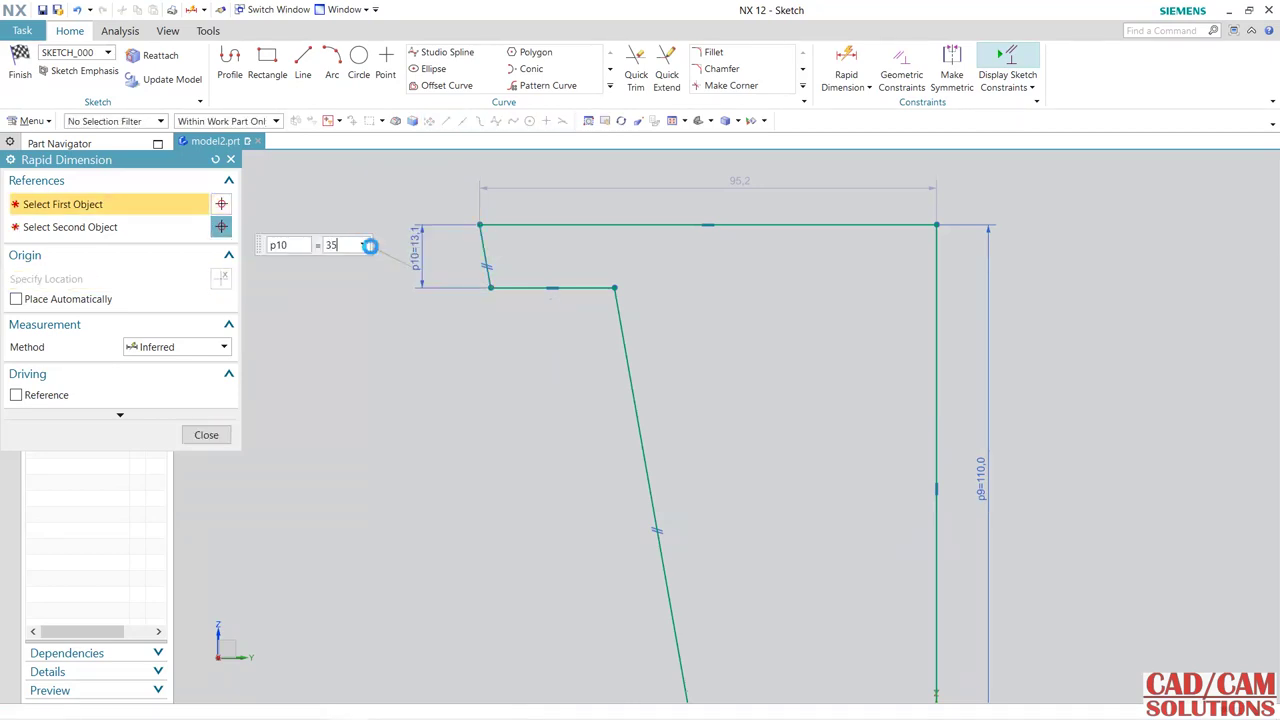
key("Return")
scroll(654, 374, "down", 1)
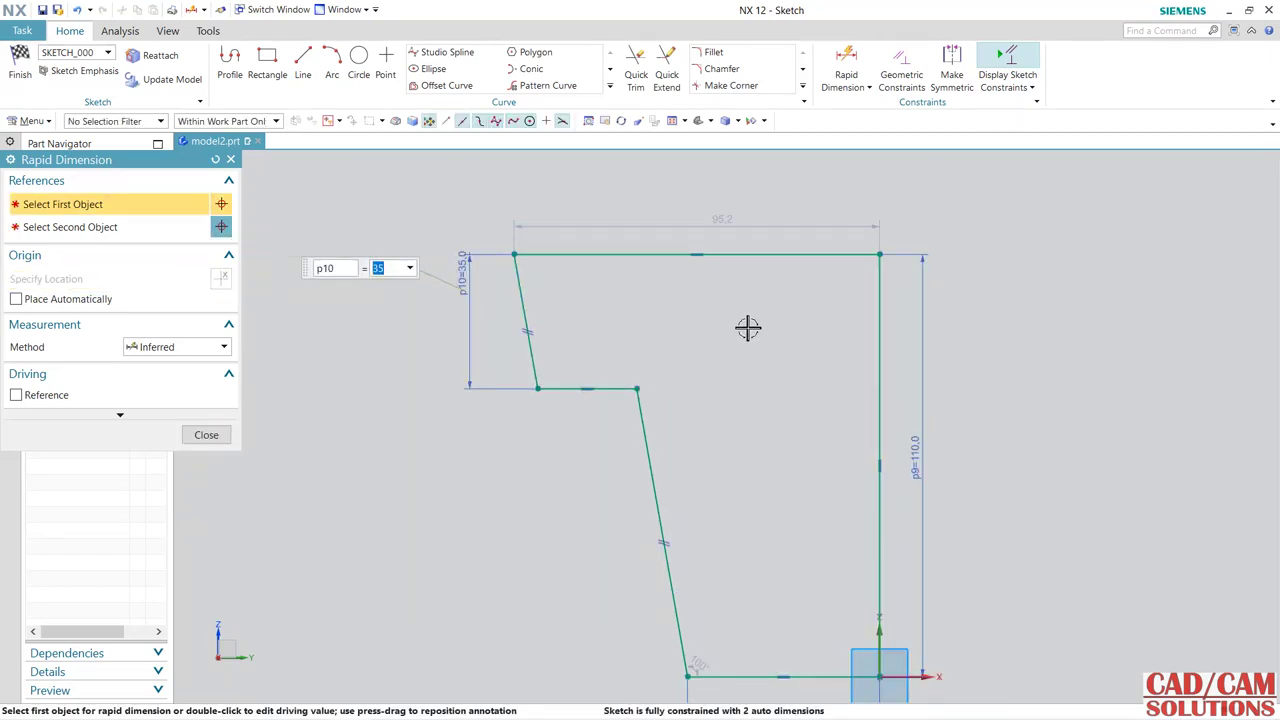
left_click(729, 221)
type("75")
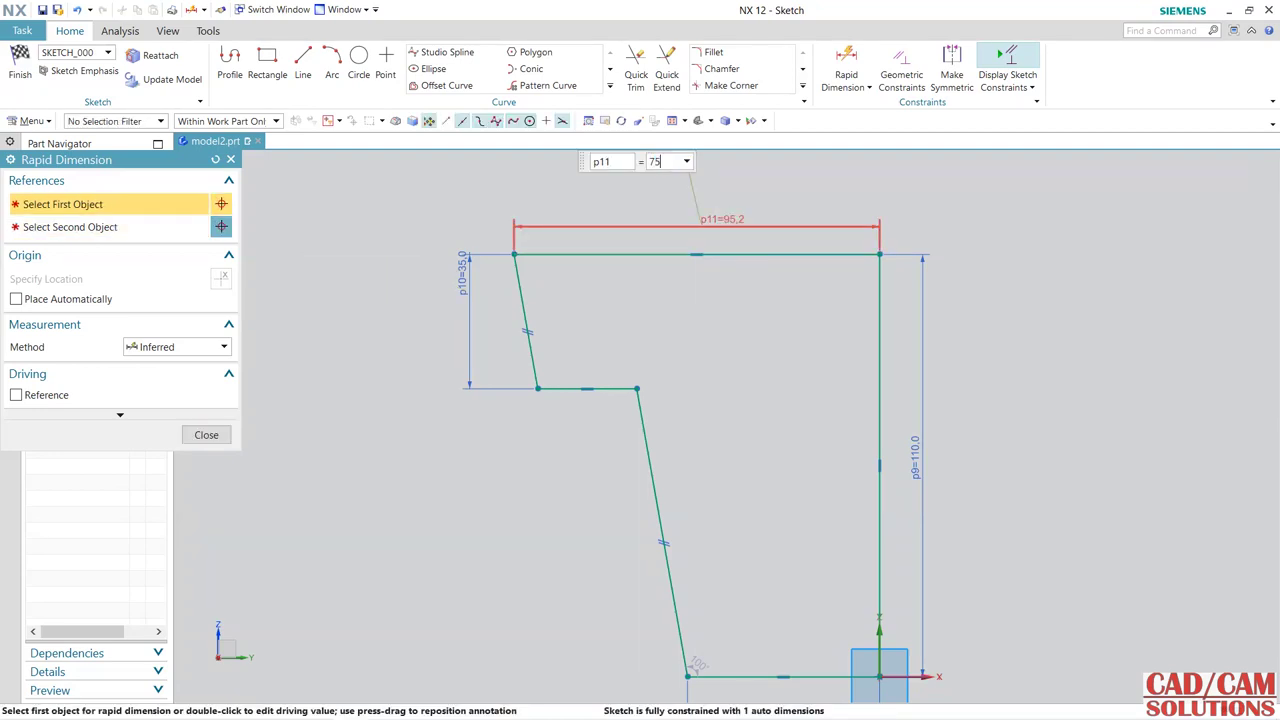
key("Return")
- Dimension the short horizontal rim step to 5
scroll(615, 387, "up", 3)
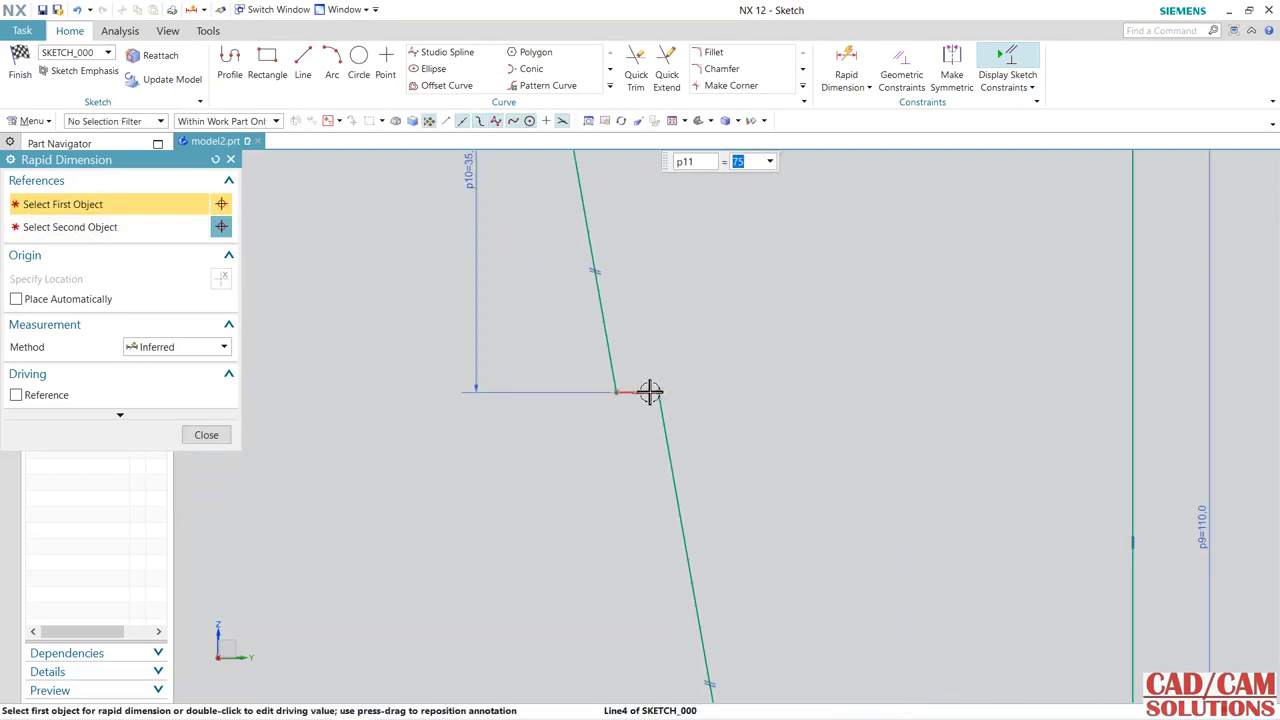
left_click(650, 392)
left_click(663, 274)
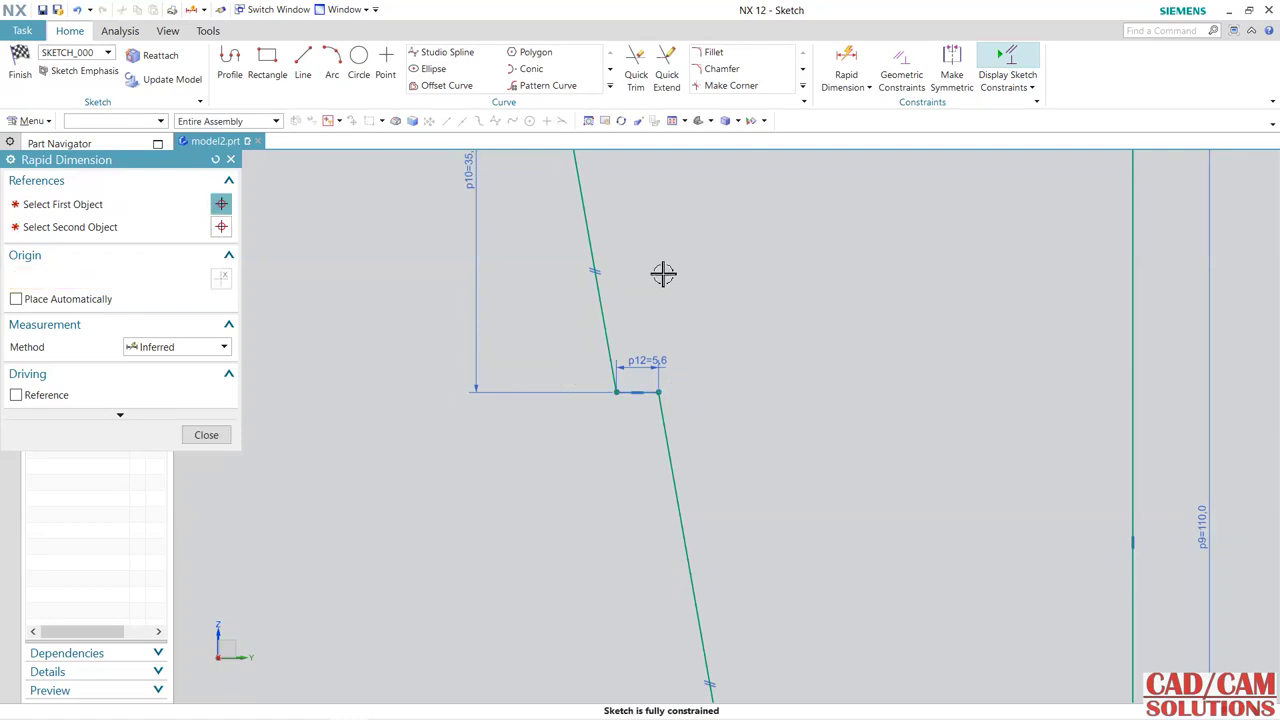
type("5")
scroll(754, 397, "down", 4)
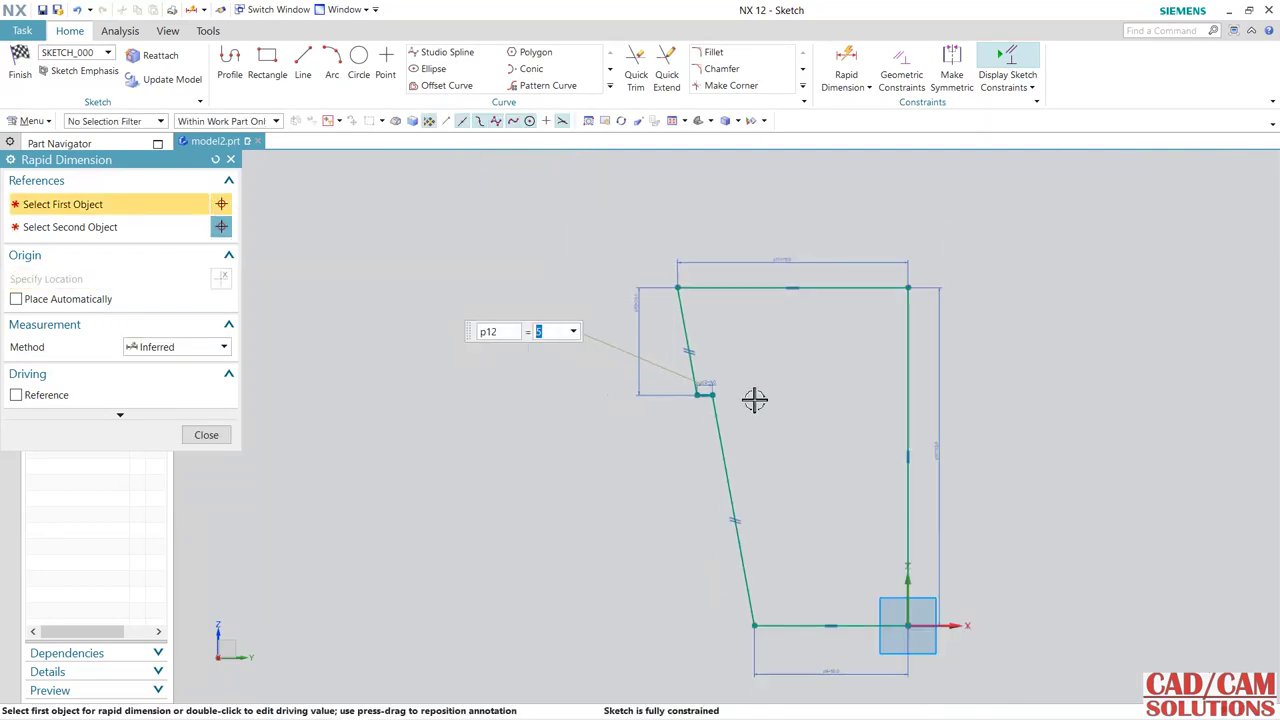
scroll(754, 397, "down", 1)
scroll(864, 596, "up", 2)
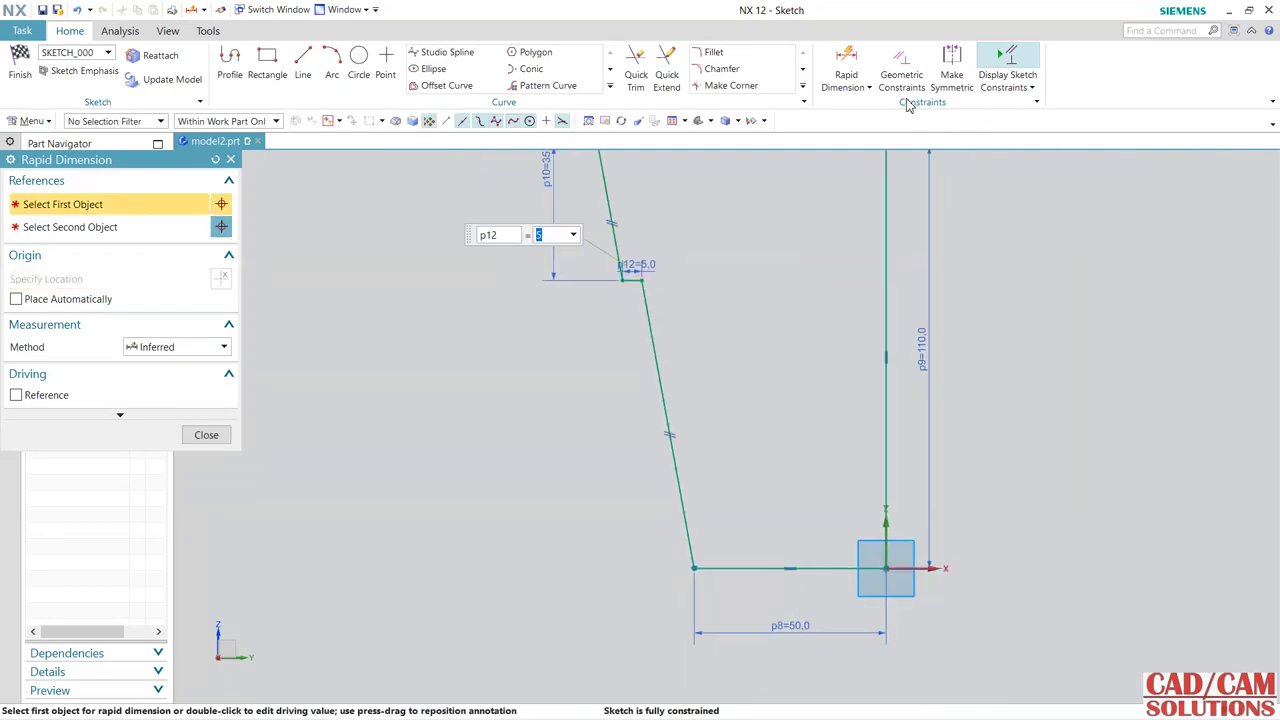
left_click(869, 88)
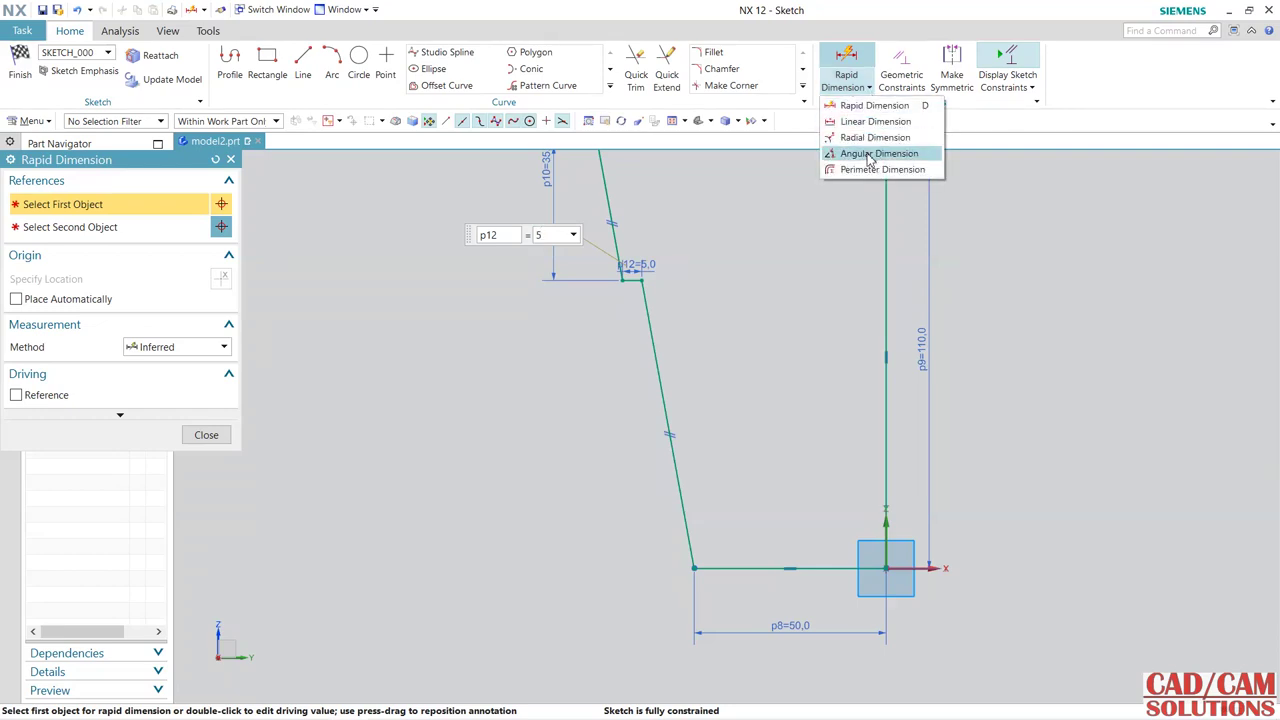
- Add an angle dimension of 10.3° between the vertical line and the slanted side
key("Escape")
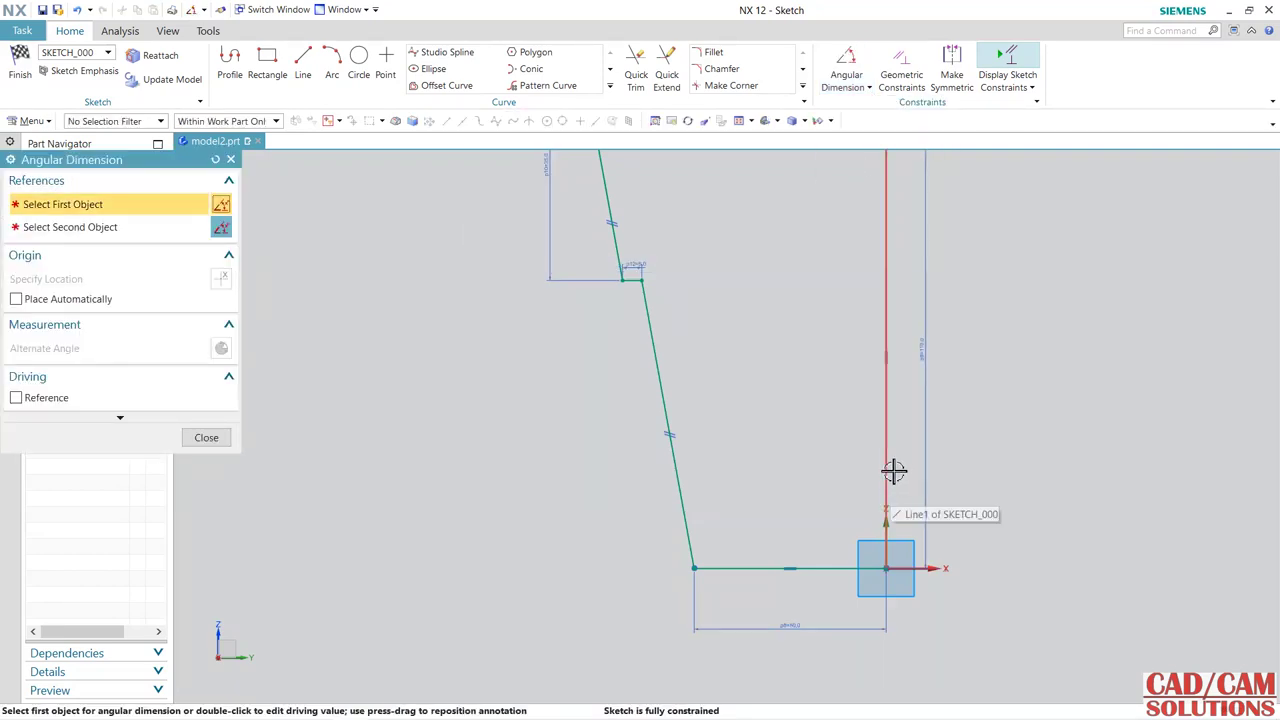
left_click(888, 471)
left_click(666, 398)
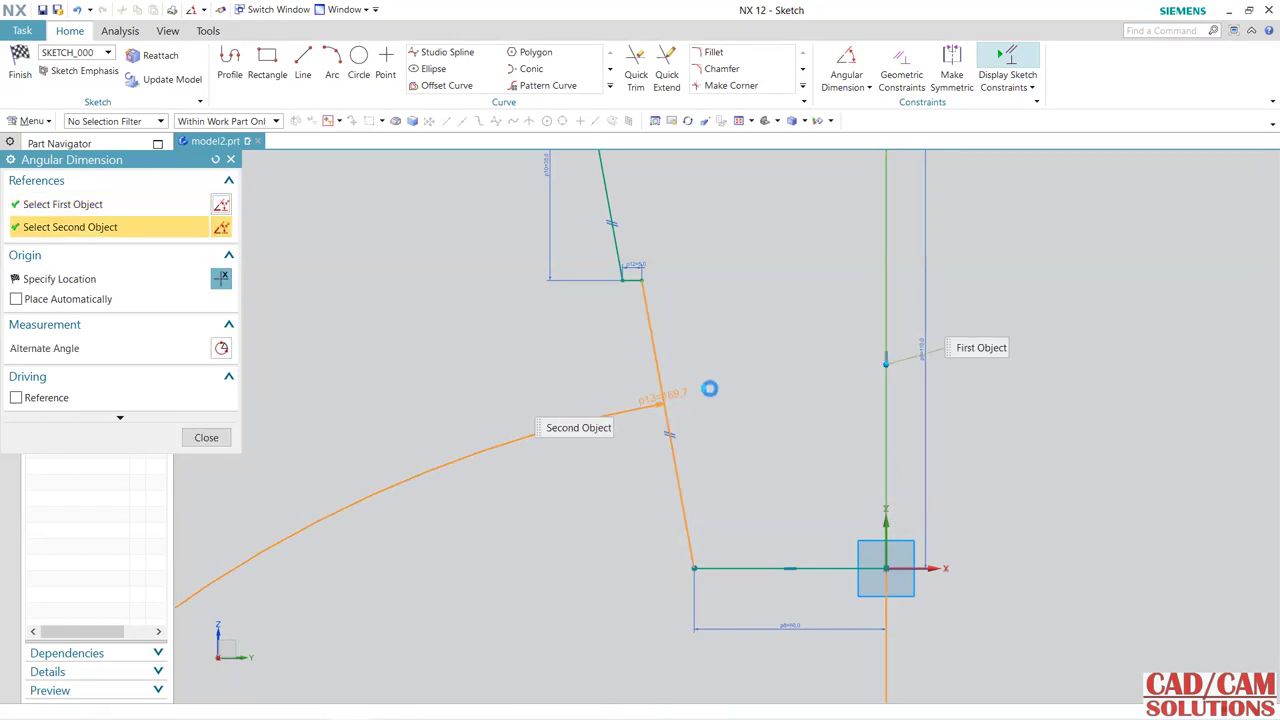
left_click(730, 392)
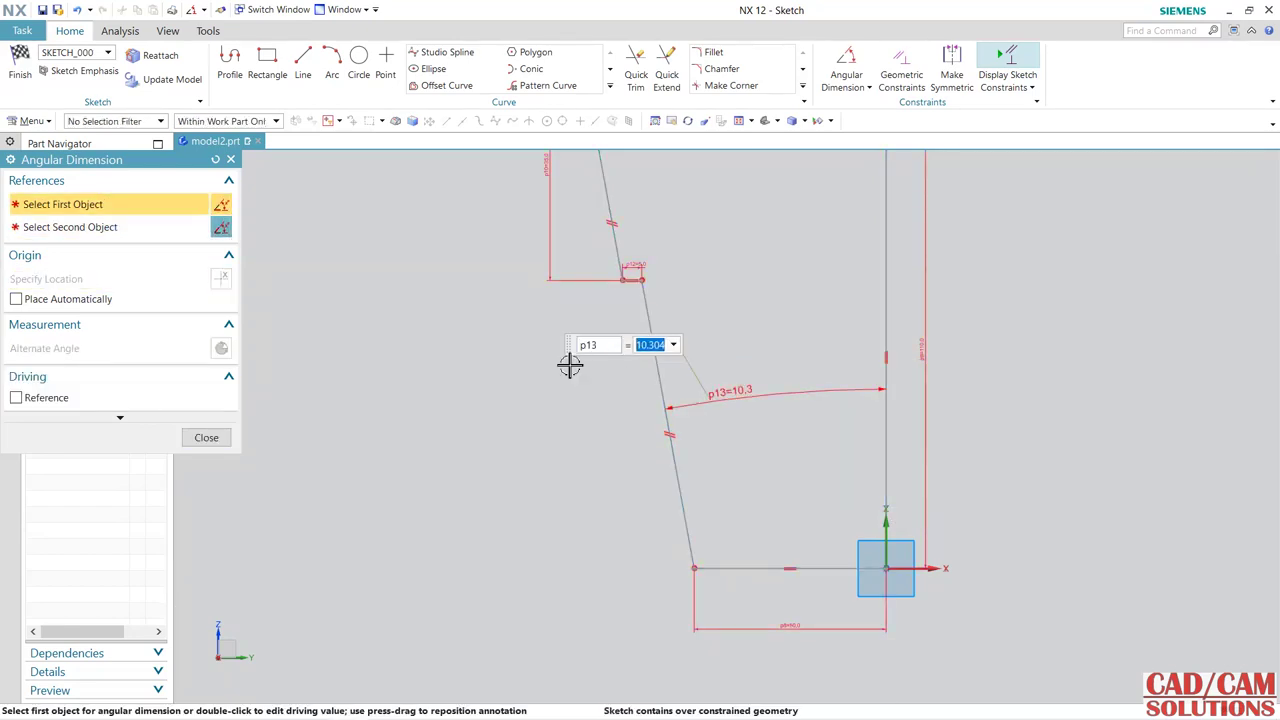
key("Return")
middle_click_drag(563, 418, 501, 460, "shift")
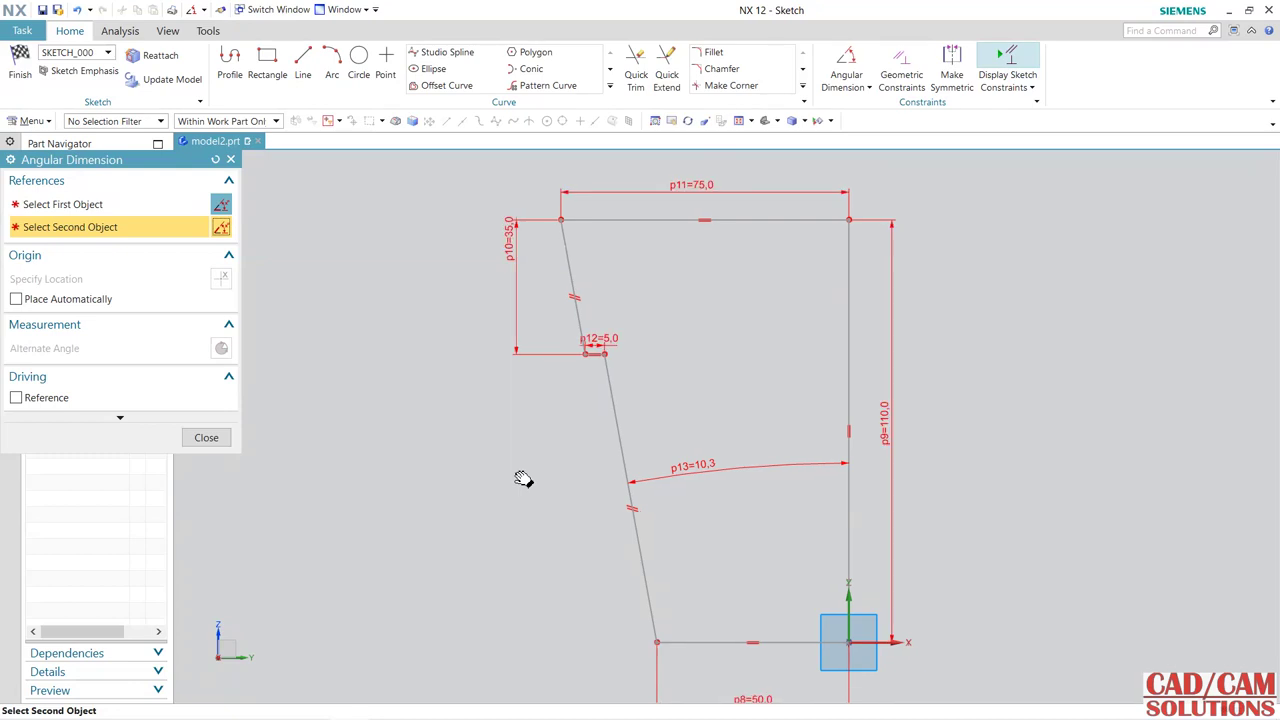
right_click(572, 292)
left_click(206, 437)
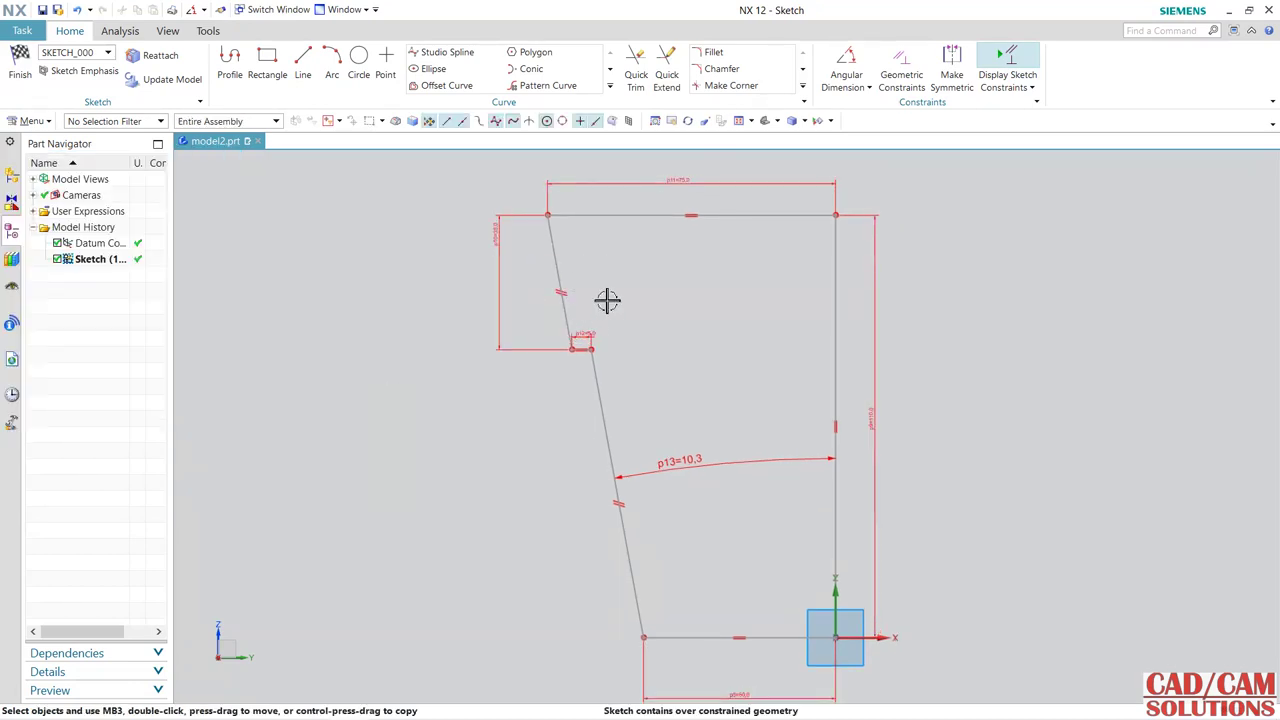
- Delete the redundant parallel constraint and change the p13 wall angle to 7°
left_click(572, 295)
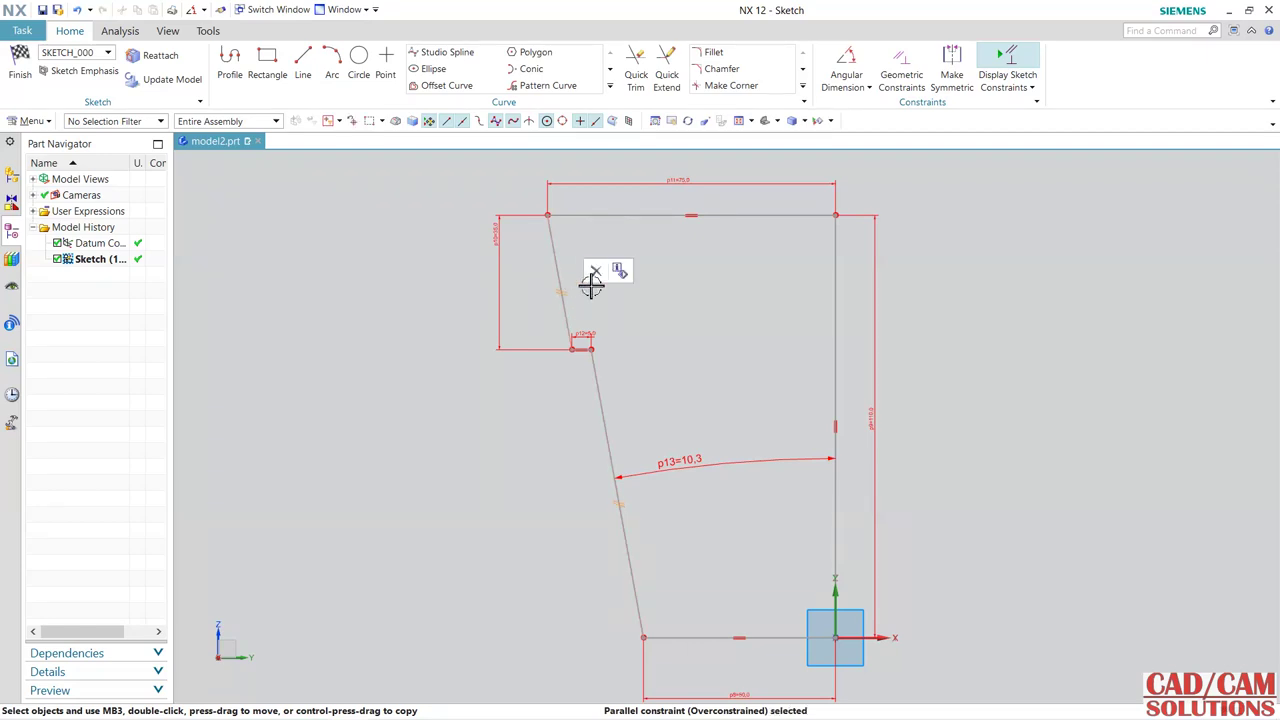
left_click(606, 278)
double_click(723, 479)
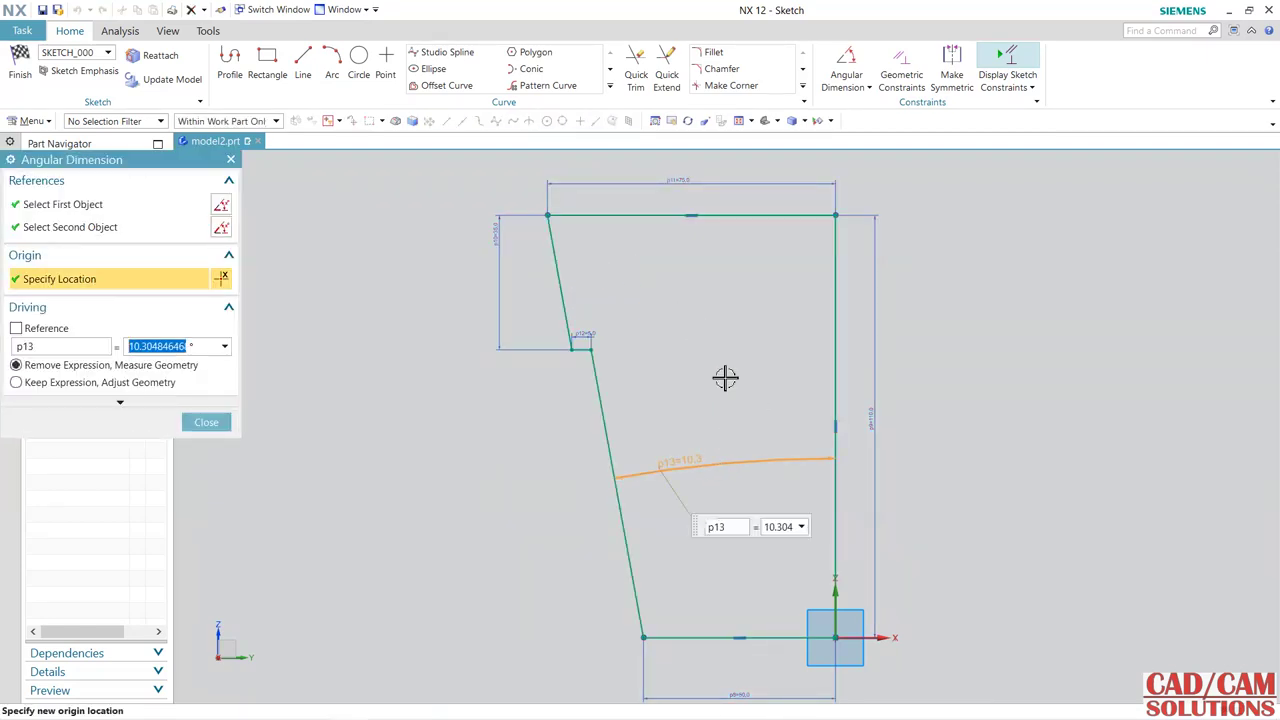
type("7")
key("Return")
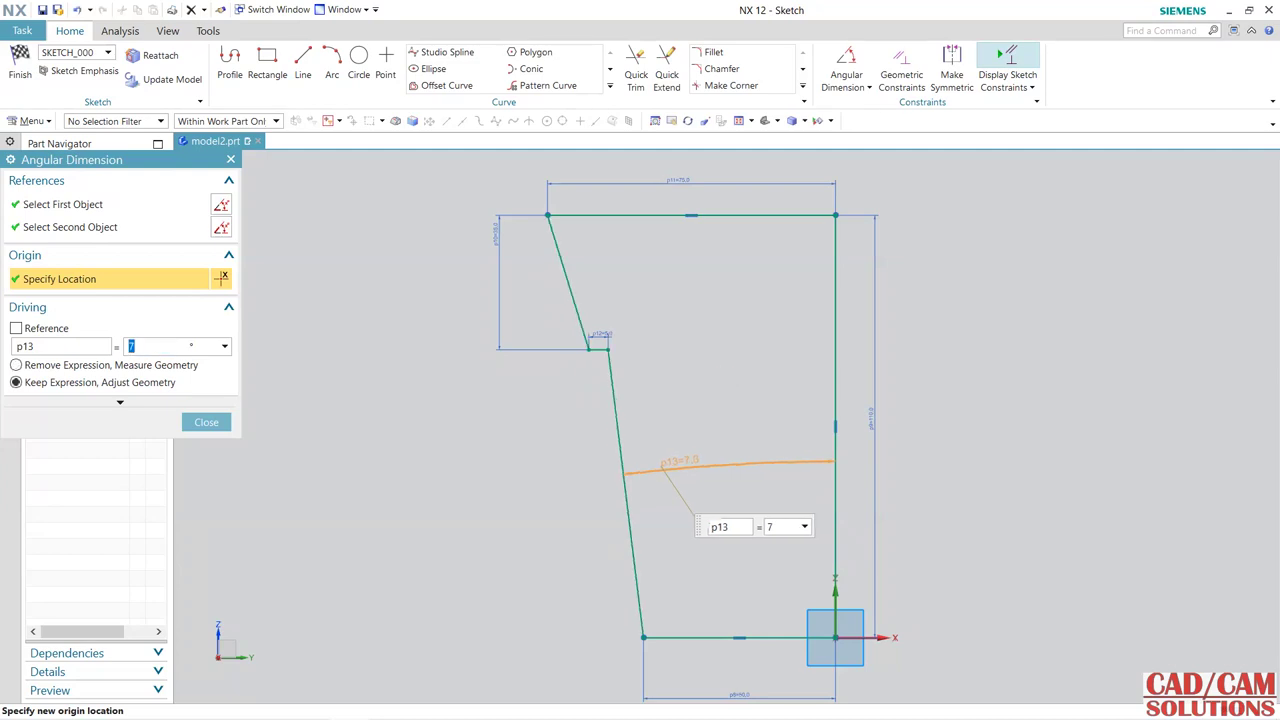
left_click(206, 422)
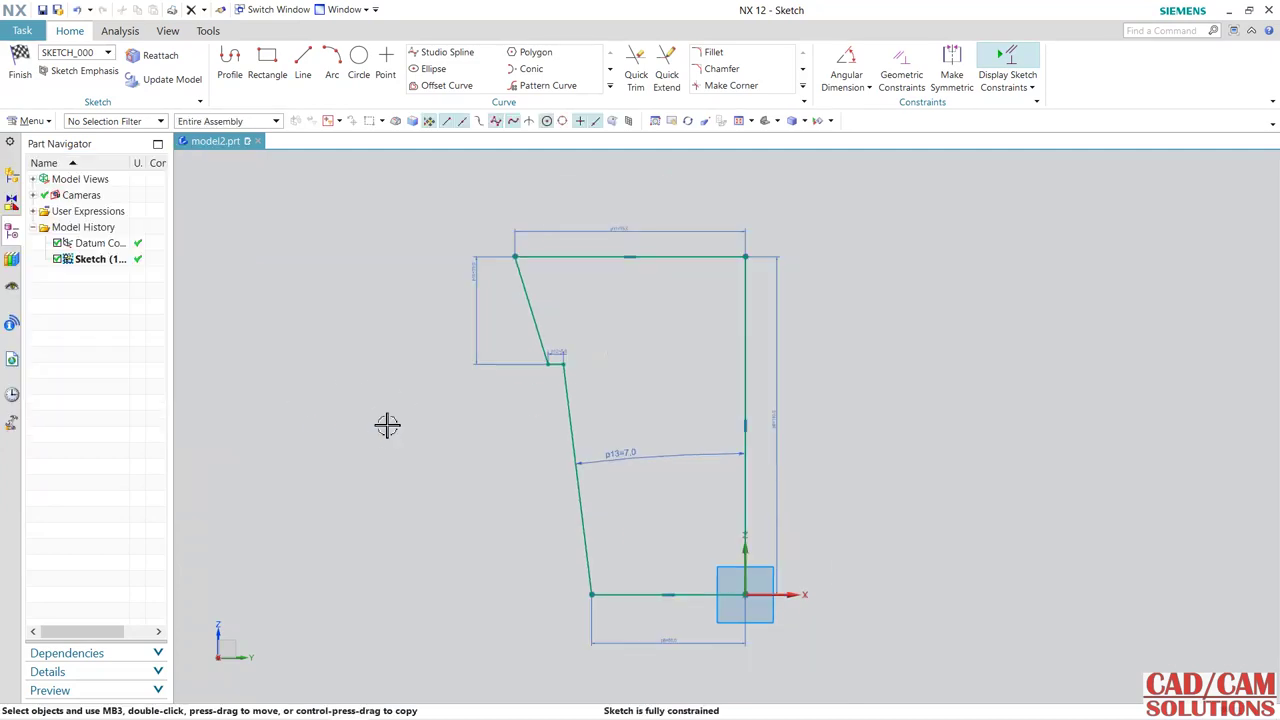
scroll(385, 424, "down", 2)
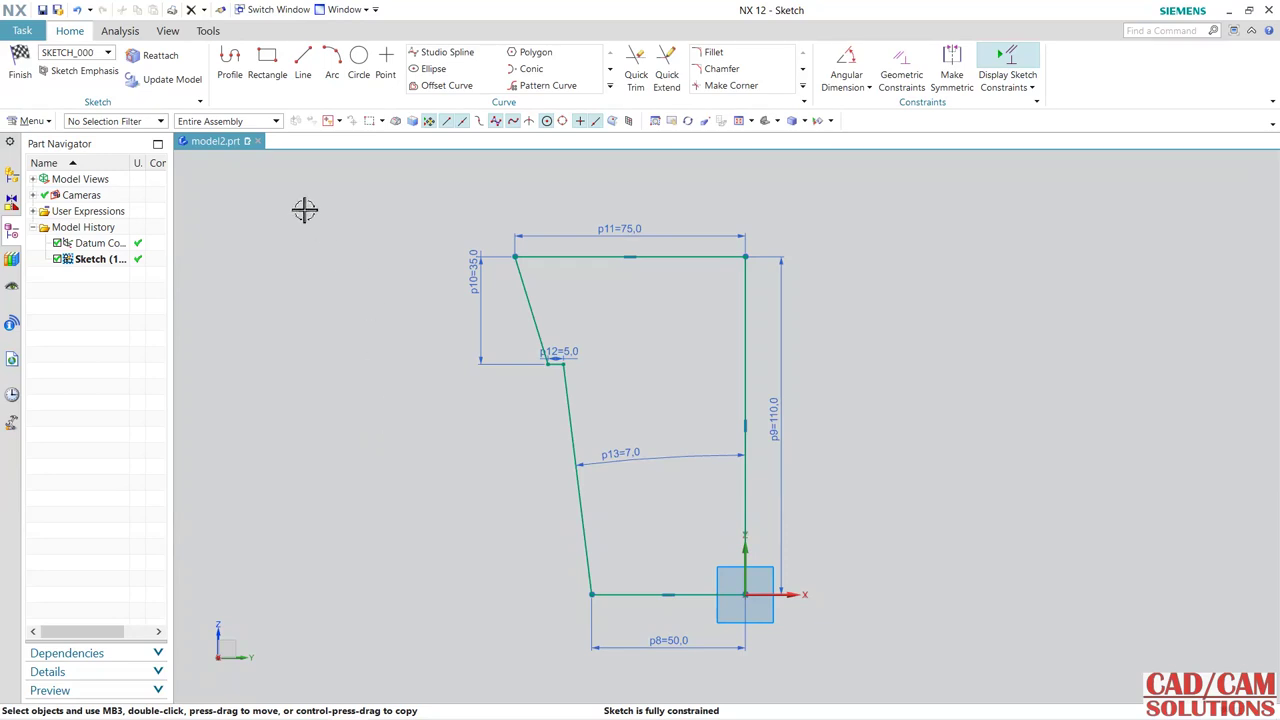
- Finish the sketch and revolve the profile 0–360° about its vertical line into a solid
left_click(20, 65)
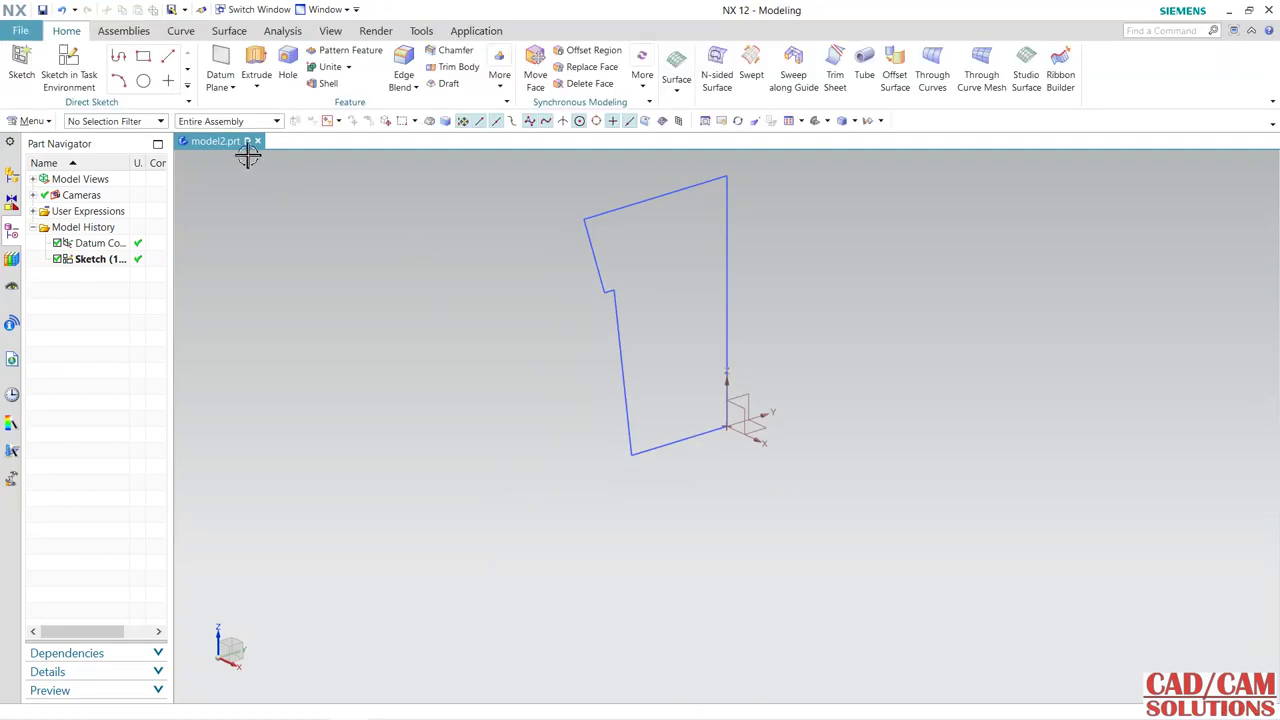
left_click(256, 86)
left_click(277, 120)
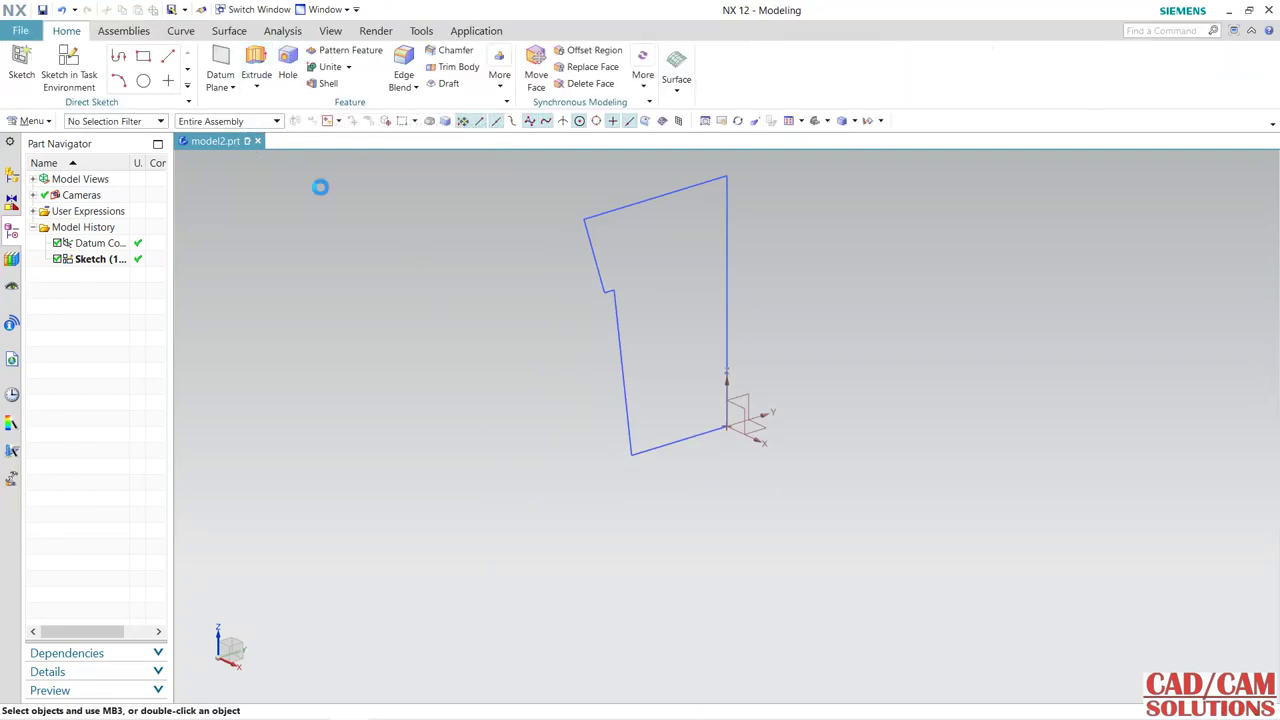
middle_click_drag(480, 337, 441, 392, "shift")
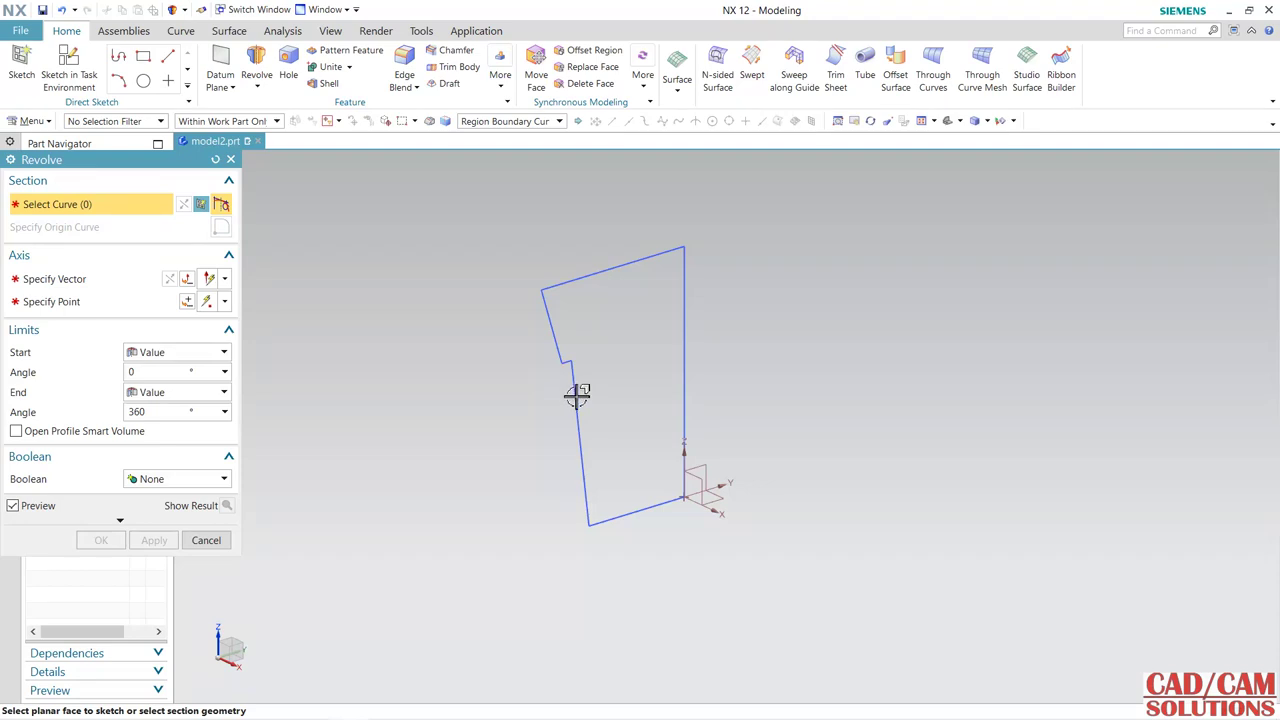
left_click(606, 306)
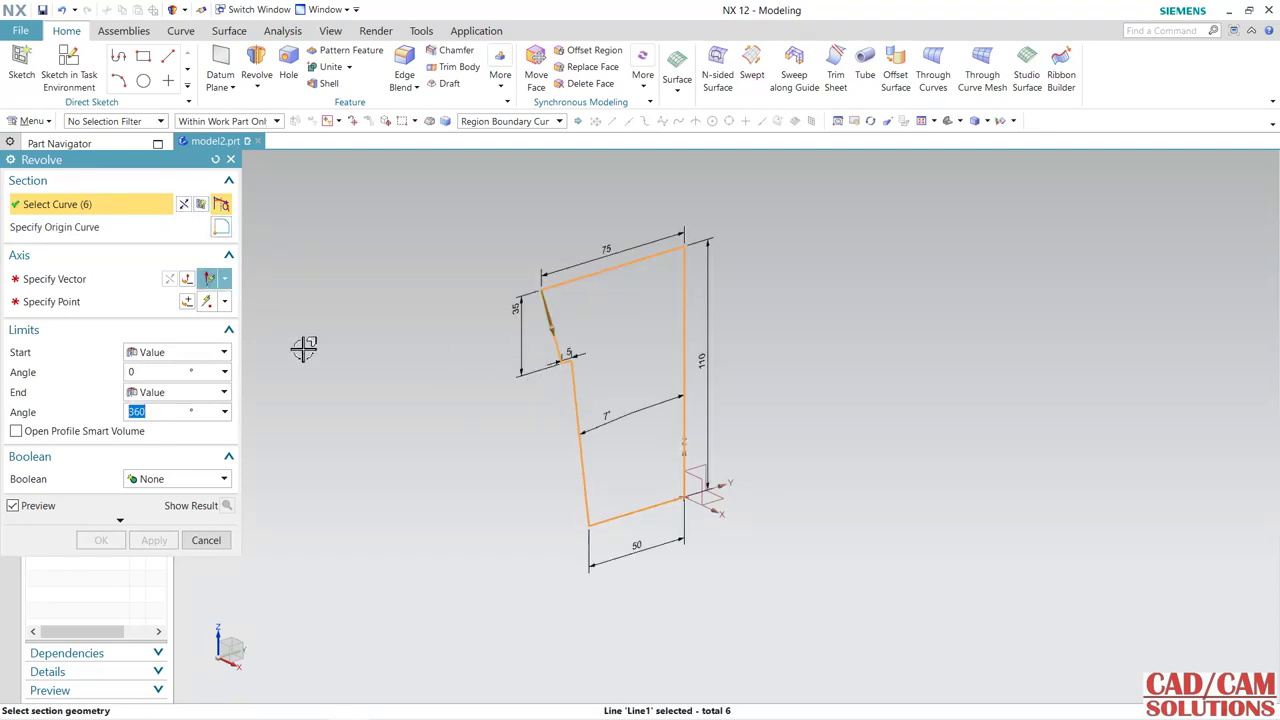
left_click(55, 279)
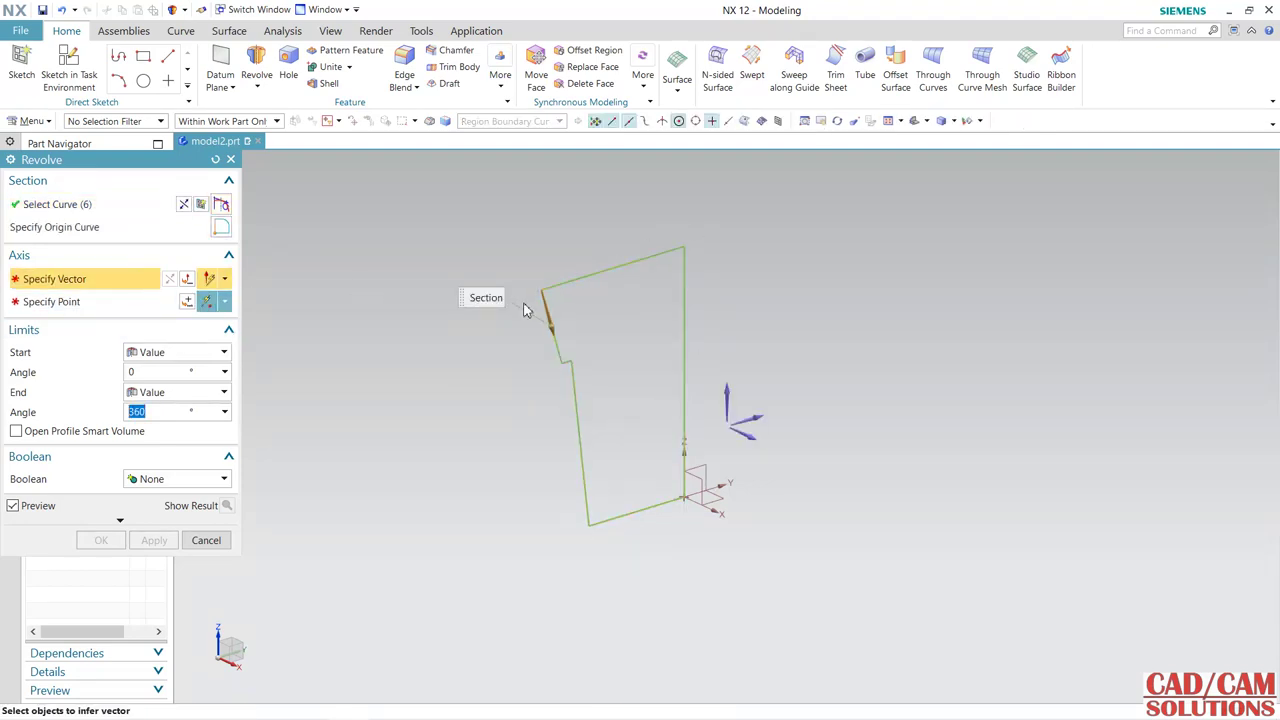
left_click(686, 310)
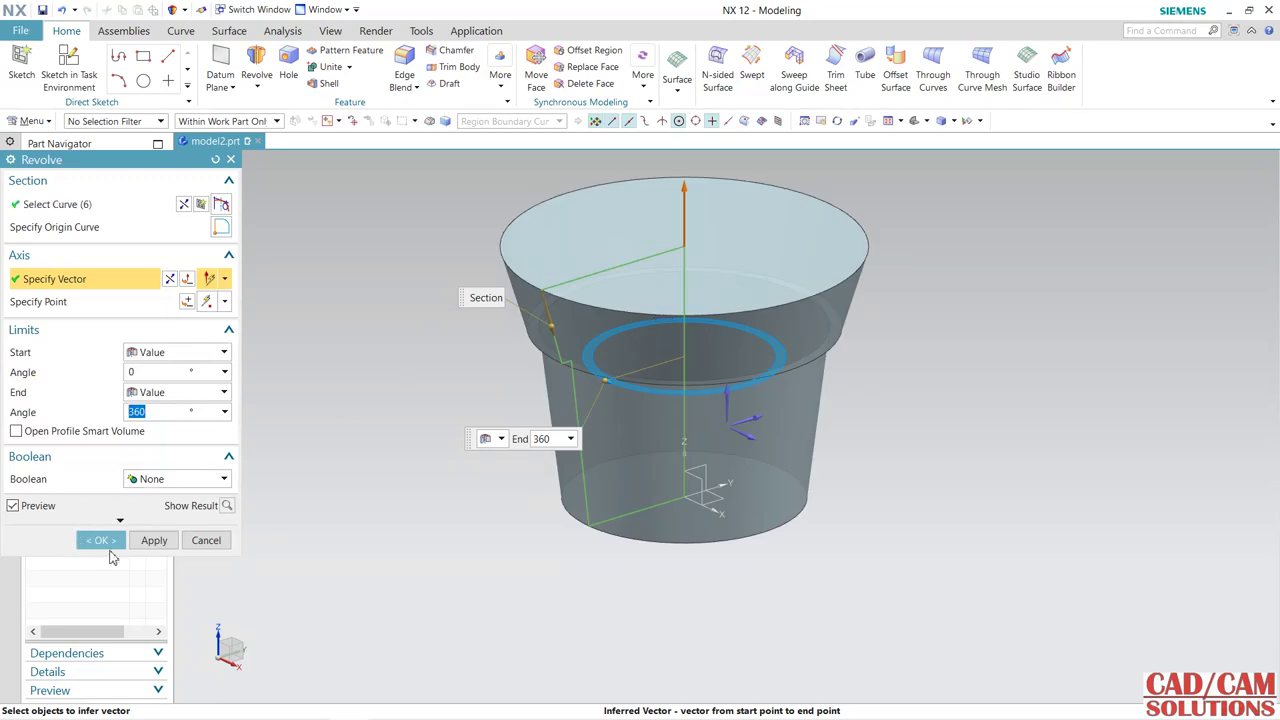
left_click(103, 541)
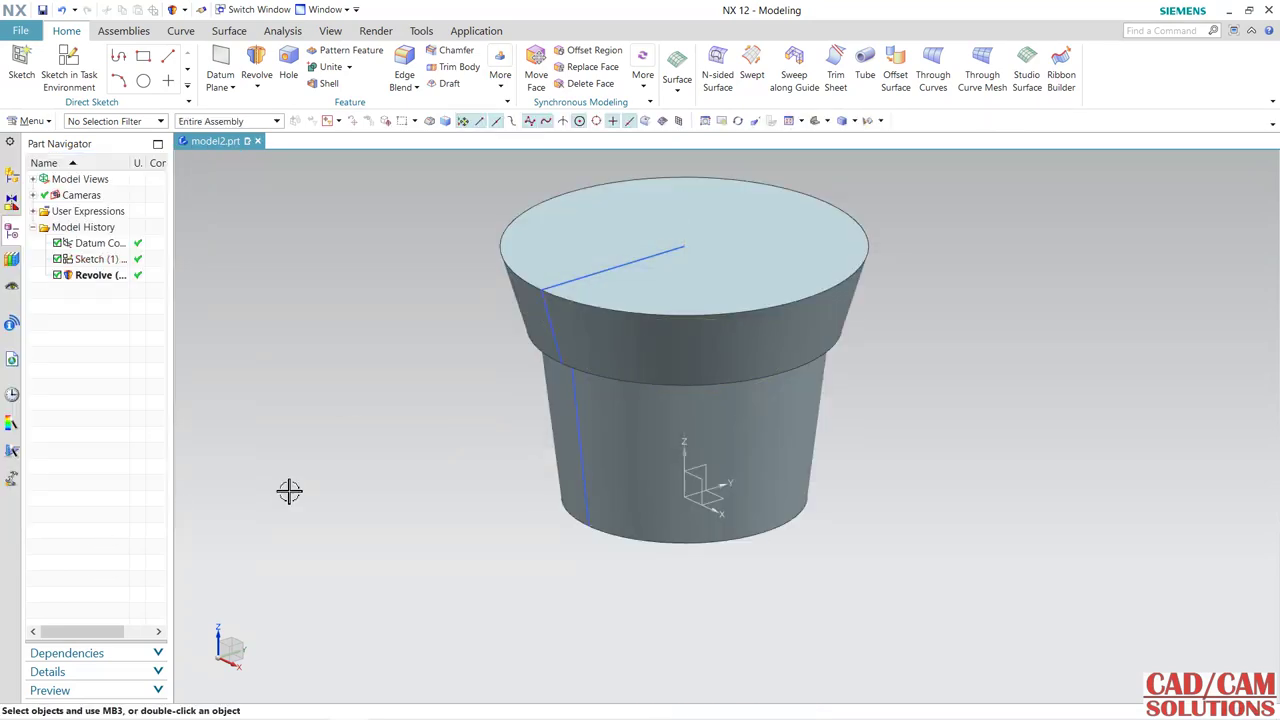
- Round the pot's bottom circular edge with a 3 mm edge blend
left_click(398, 74)
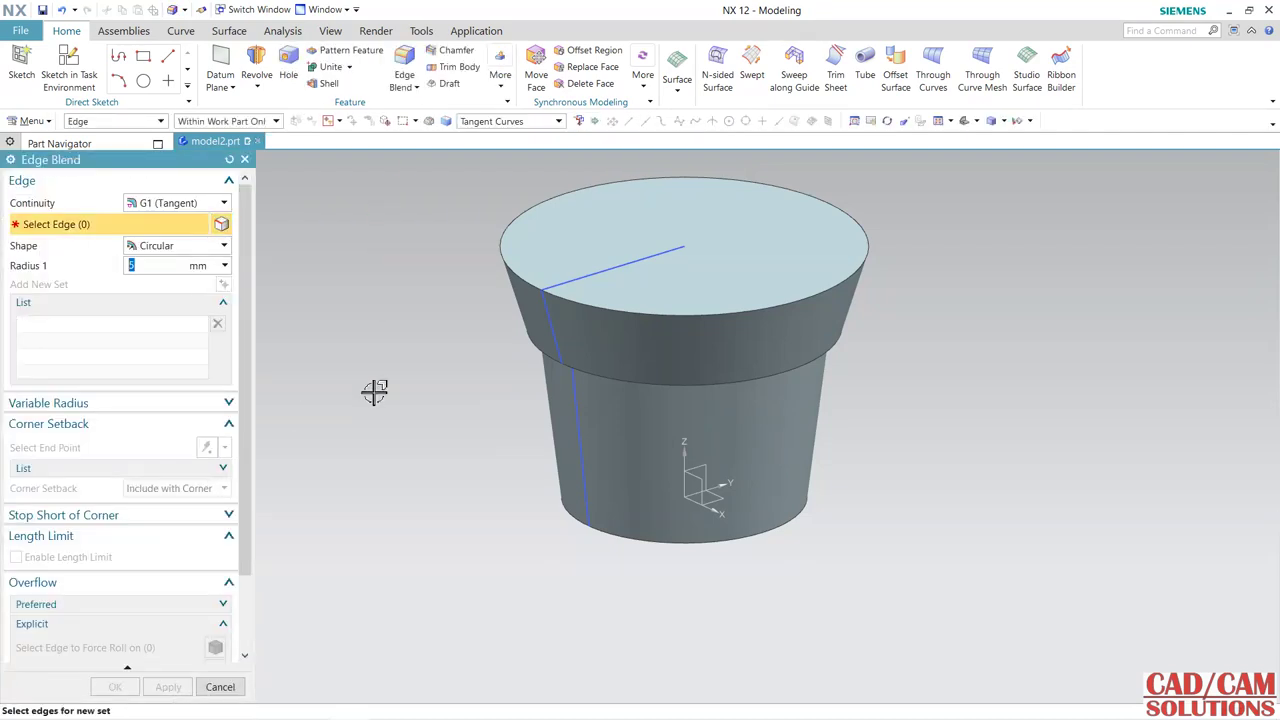
left_click(617, 537)
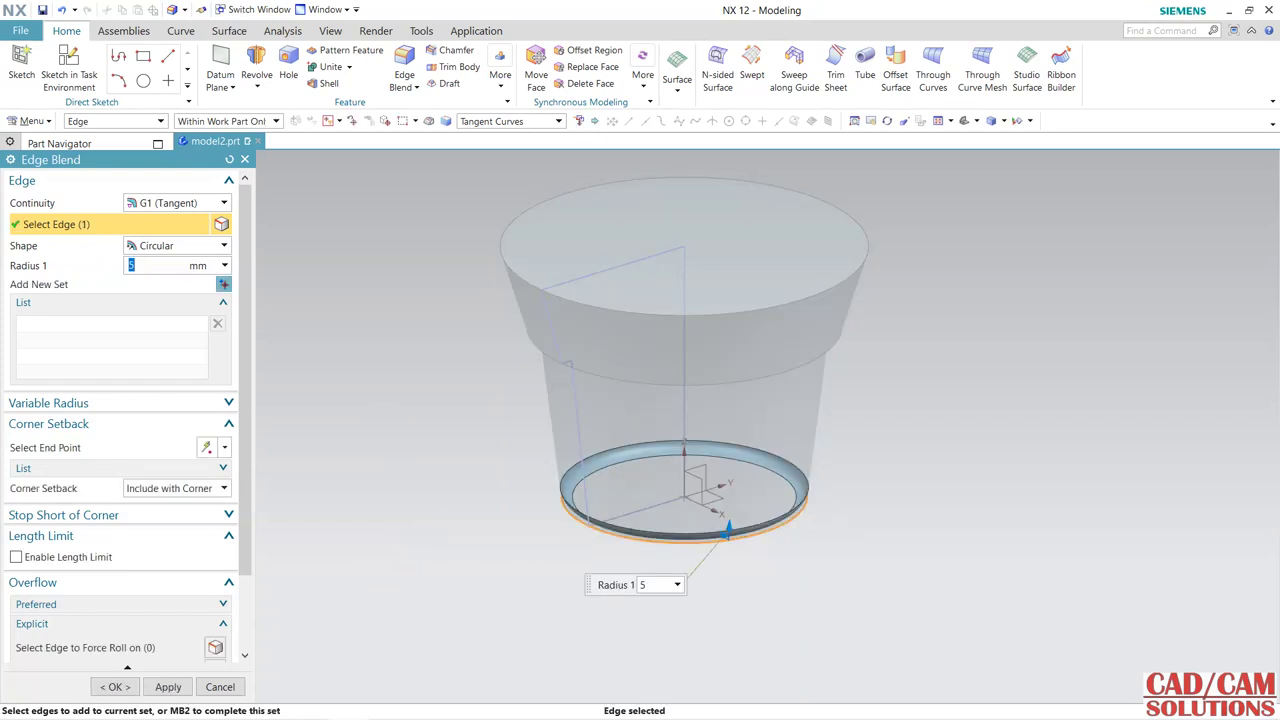
type("3")
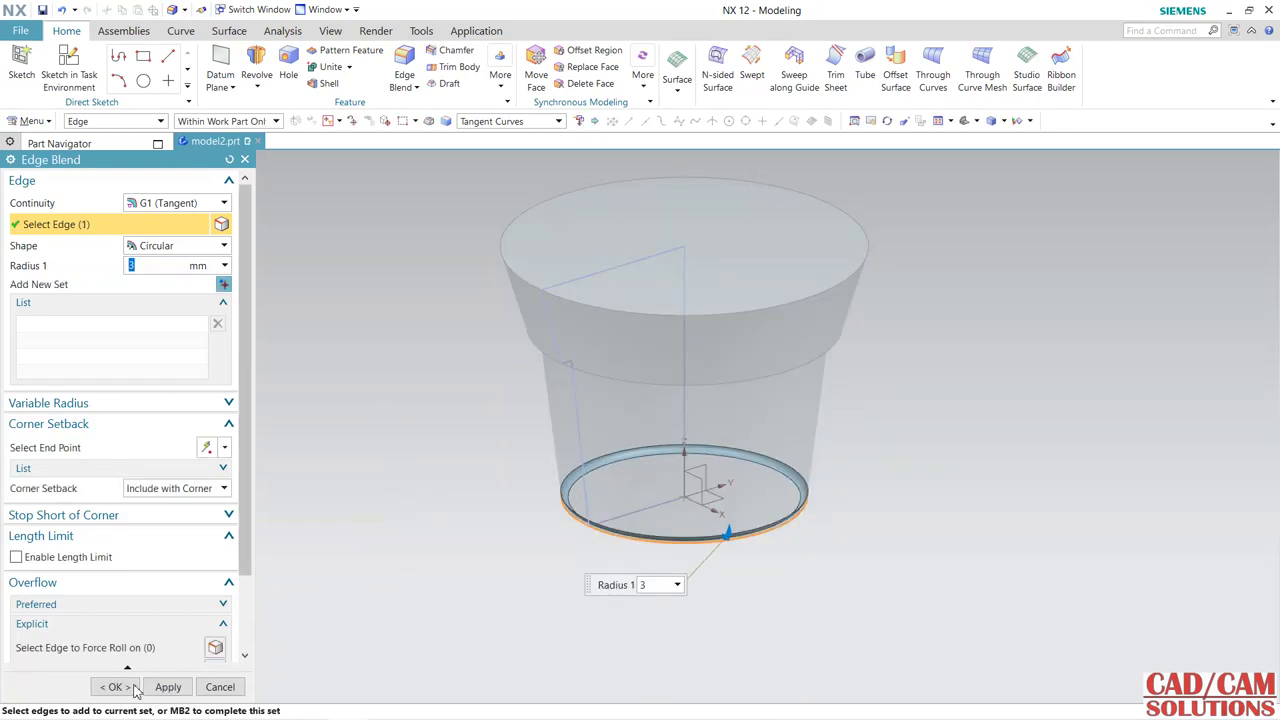
left_click(133, 688)
mouse_move(480, 594)
middle_mouse_down()
mouse_move(473, 511)
mouse_move(466, 561)
middle_mouse_up()
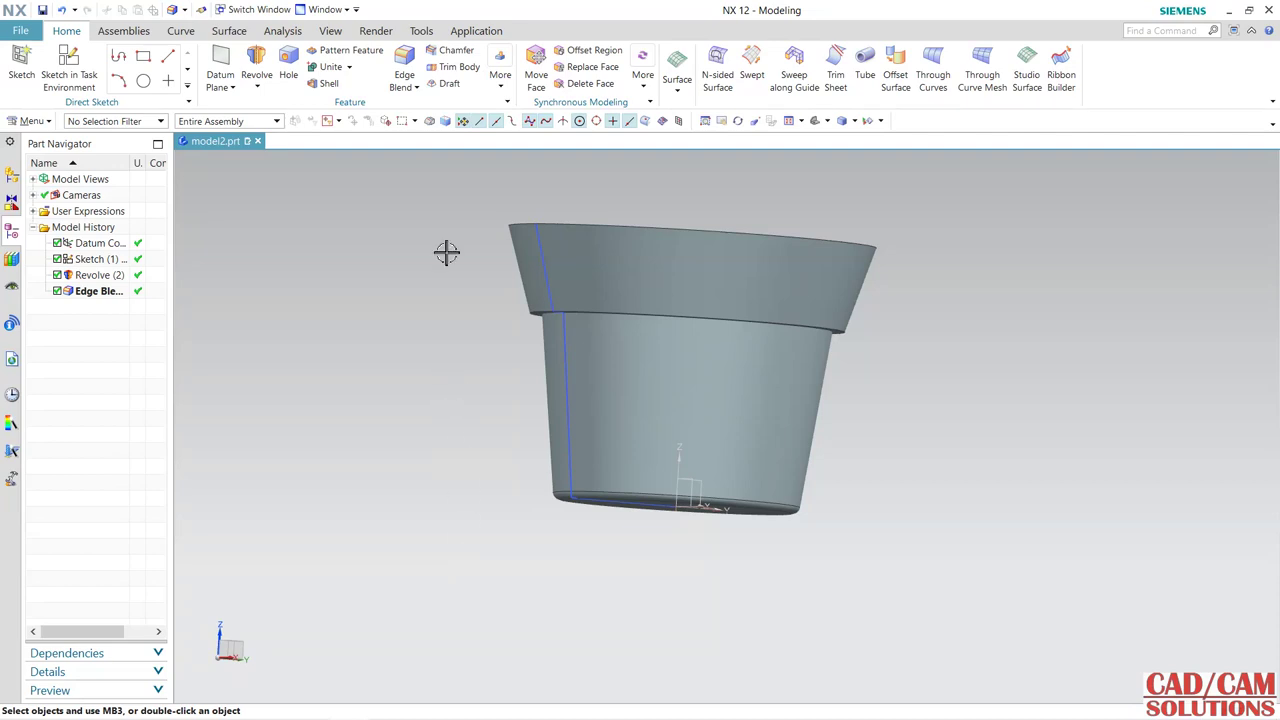
- Blend the two edges beneath the flared rim, each with a 3 mm radius
left_click(404, 70)
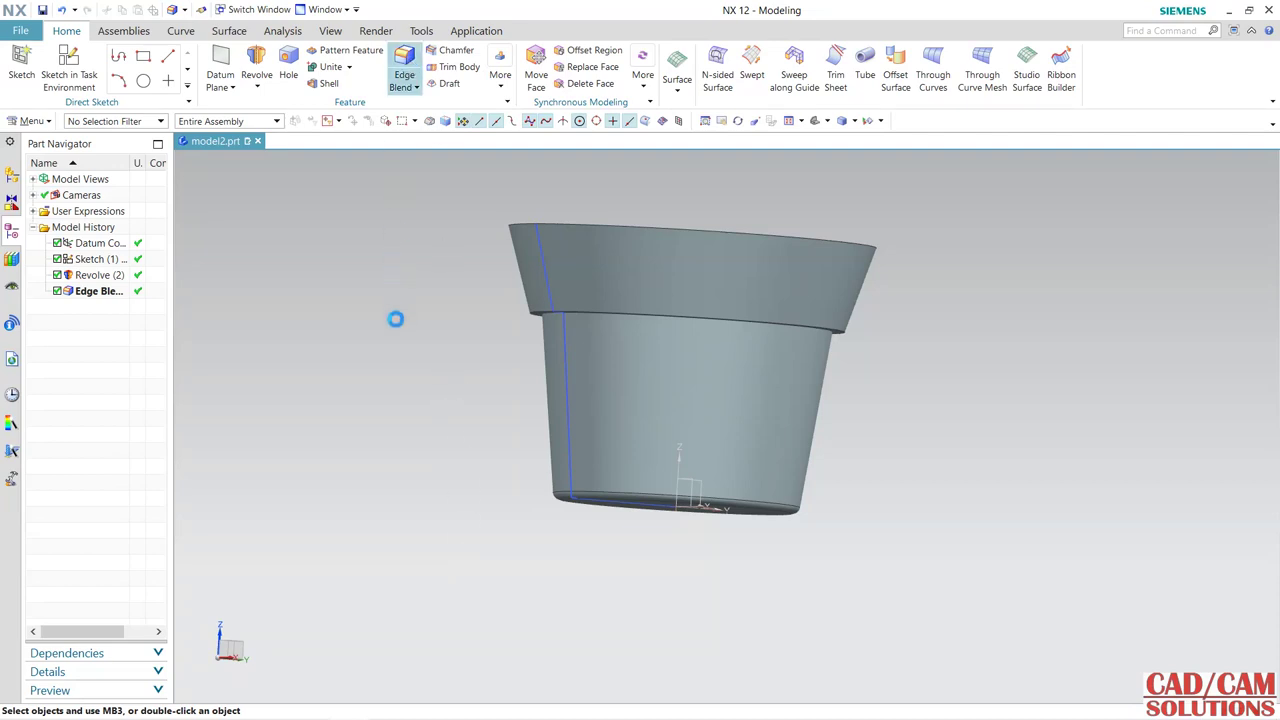
left_click(591, 303)
middle_click_drag(443, 420, 440, 397)
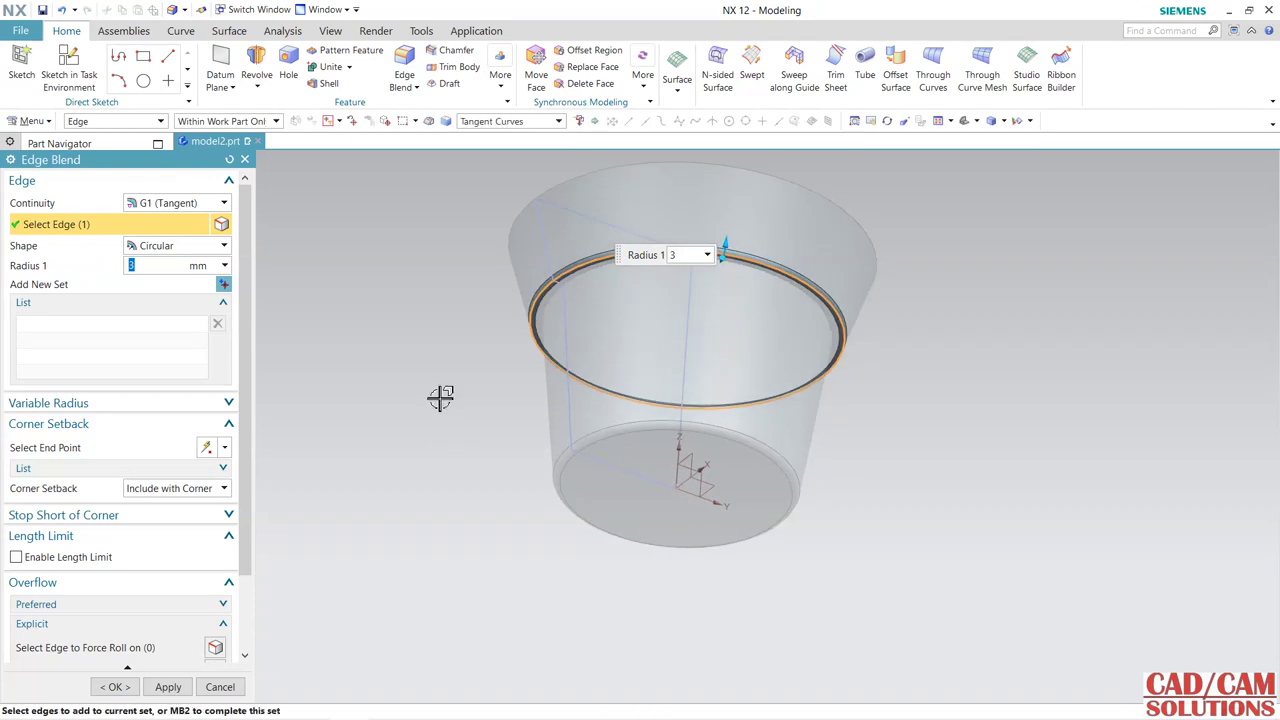
left_click(168, 687)
scroll(658, 268, "up", 1)
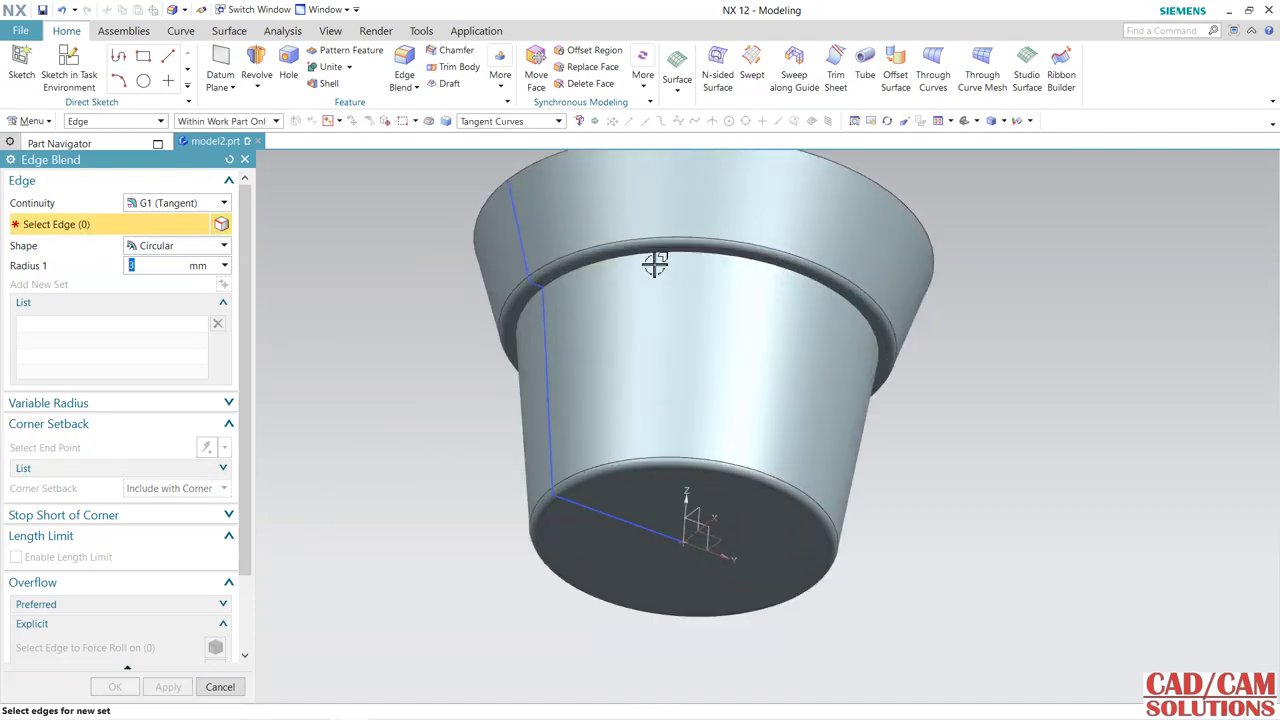
left_click(663, 258)
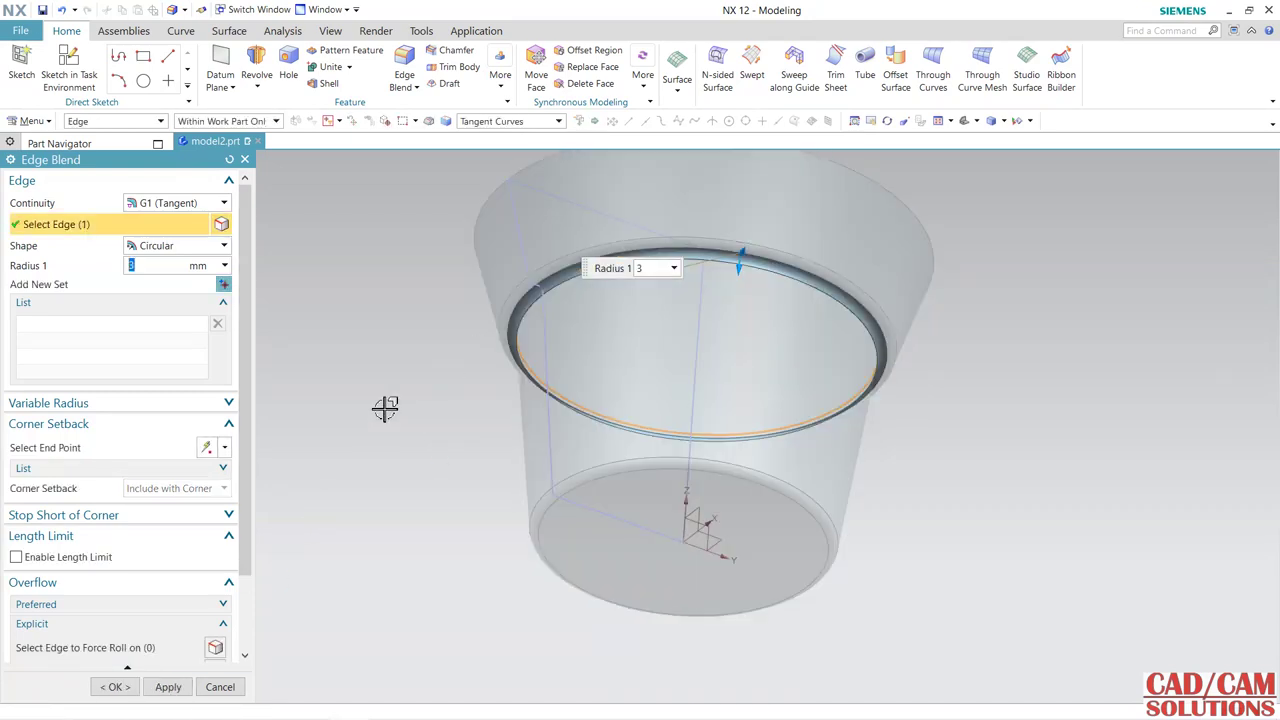
left_click(168, 687)
mouse_move(429, 463)
middle_mouse_down()
mouse_move(426, 497)
mouse_move(352, 573)
middle_mouse_up()
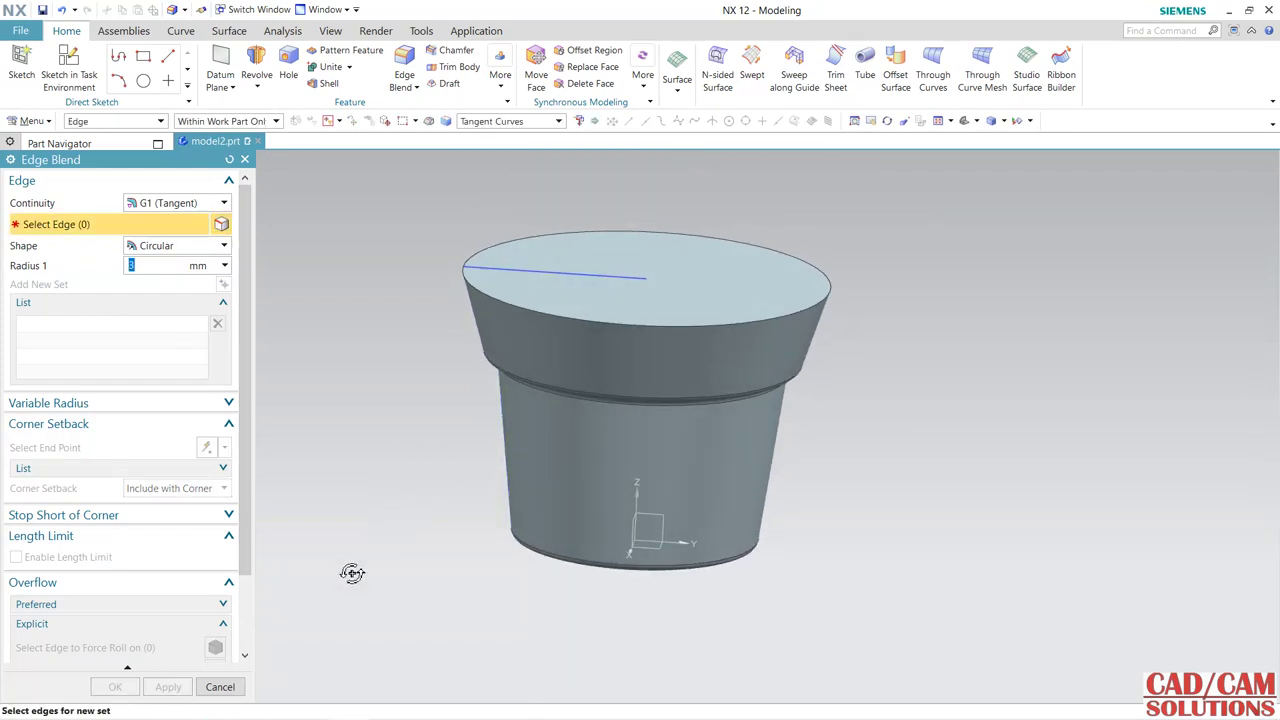
left_click(220, 687)
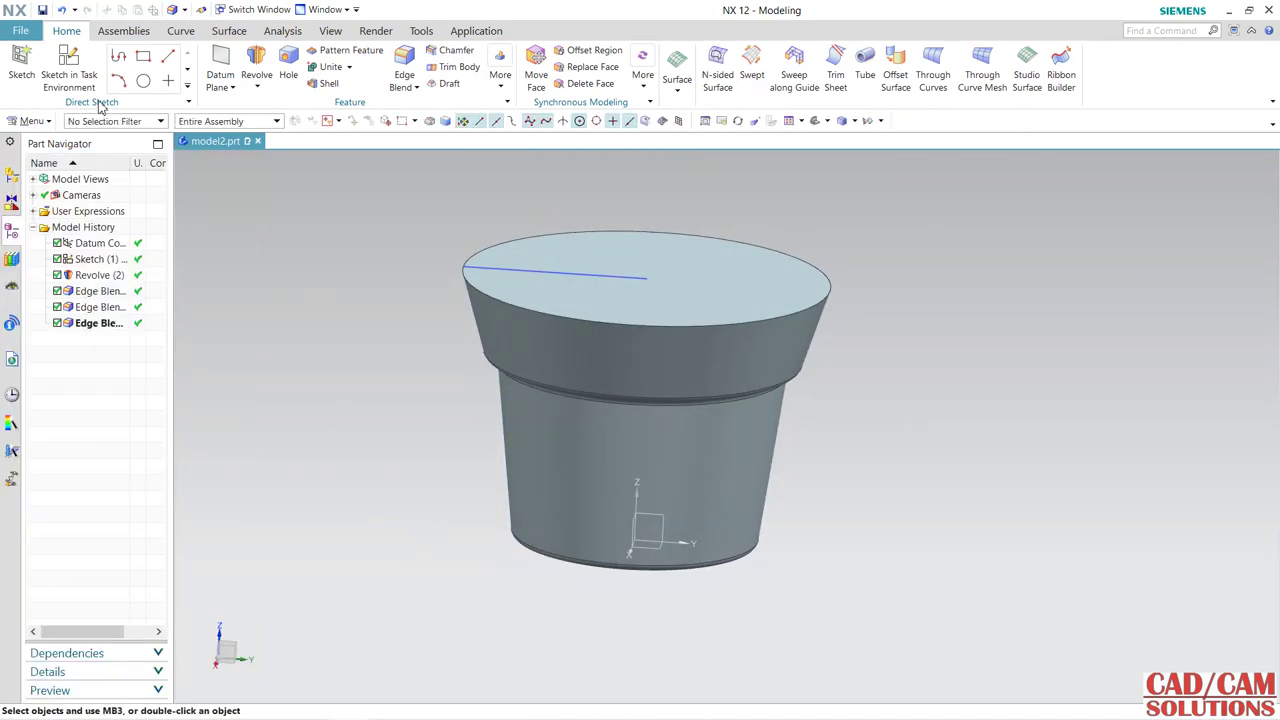
- Shell the pot with 1.5 mm walls, removing the top face to leave it open
left_click(328, 83)
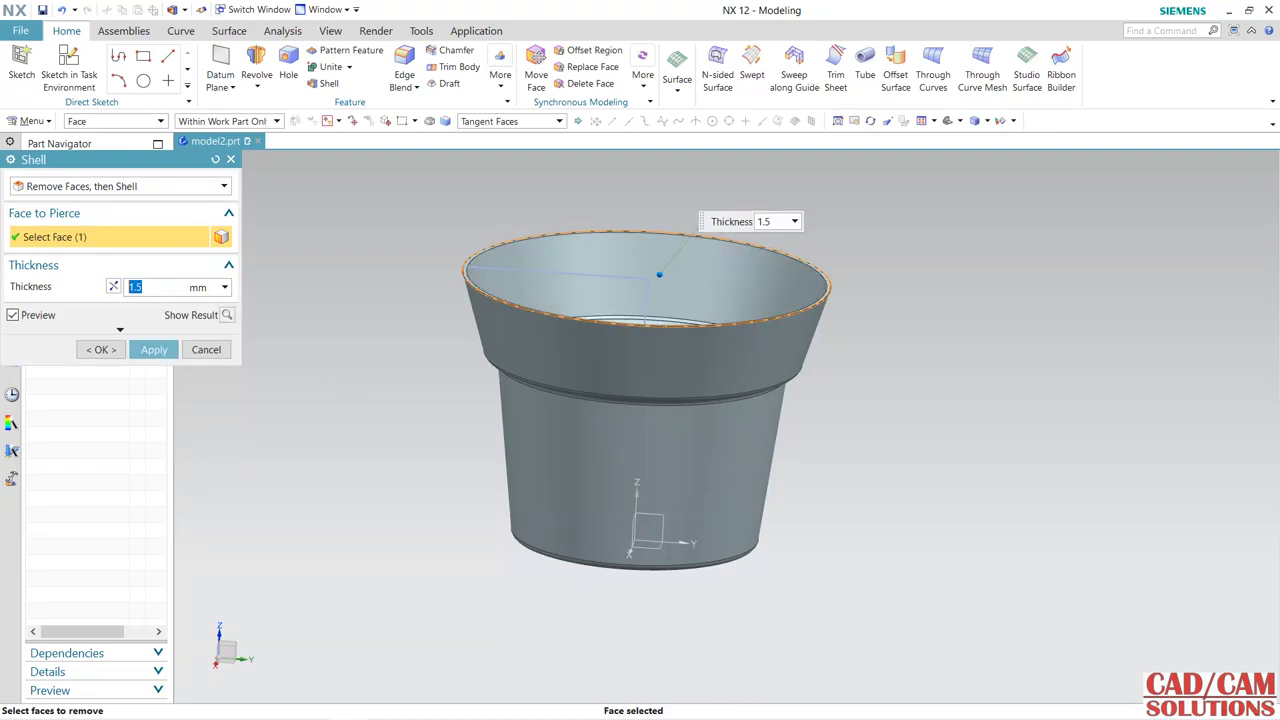
left_click(100, 349)
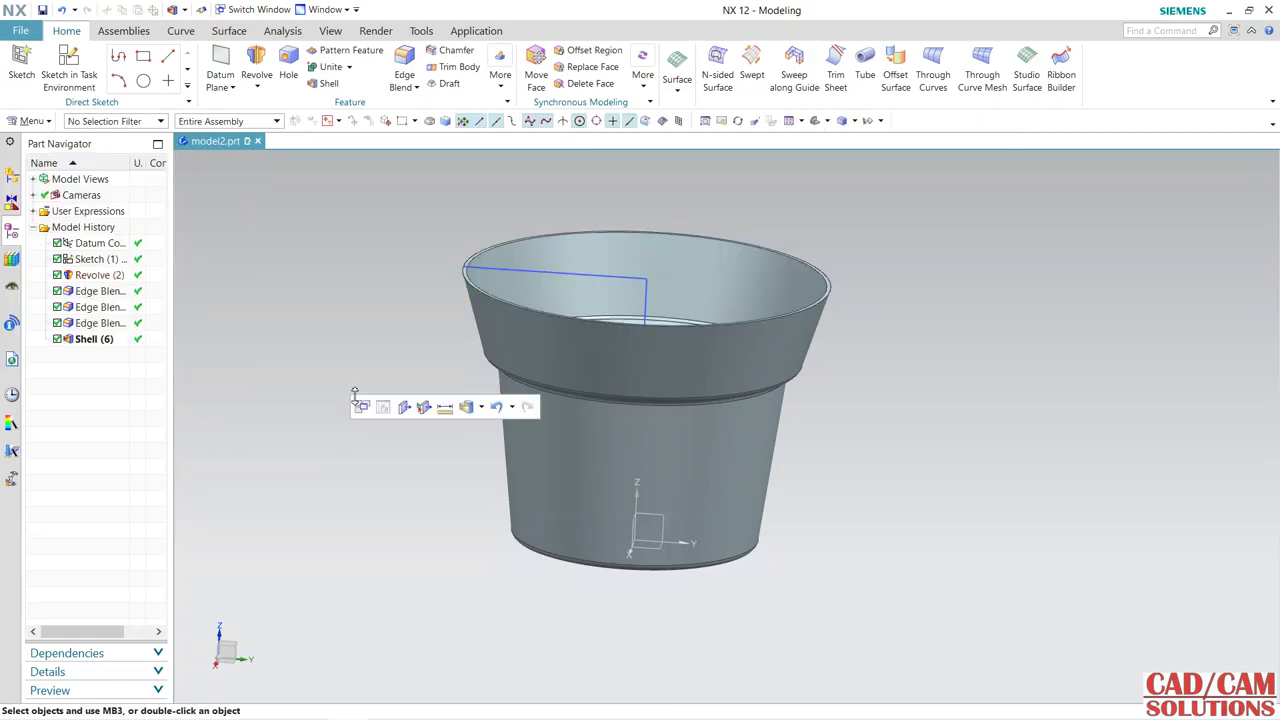
mouse_move(330, 445)
middle_mouse_down()
mouse_move(337, 484)
mouse_move(331, 423)
middle_mouse_up()
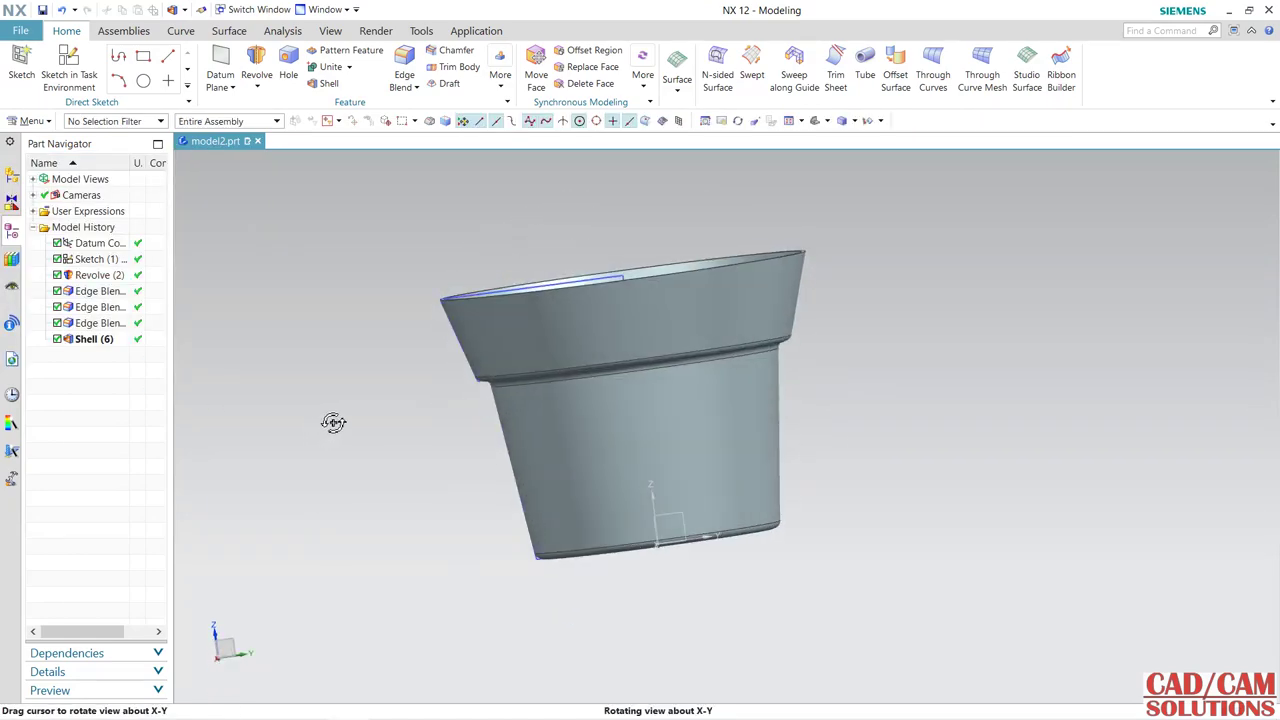
- Start a new sketch on the chosen plane through the pot
left_click(69, 68)
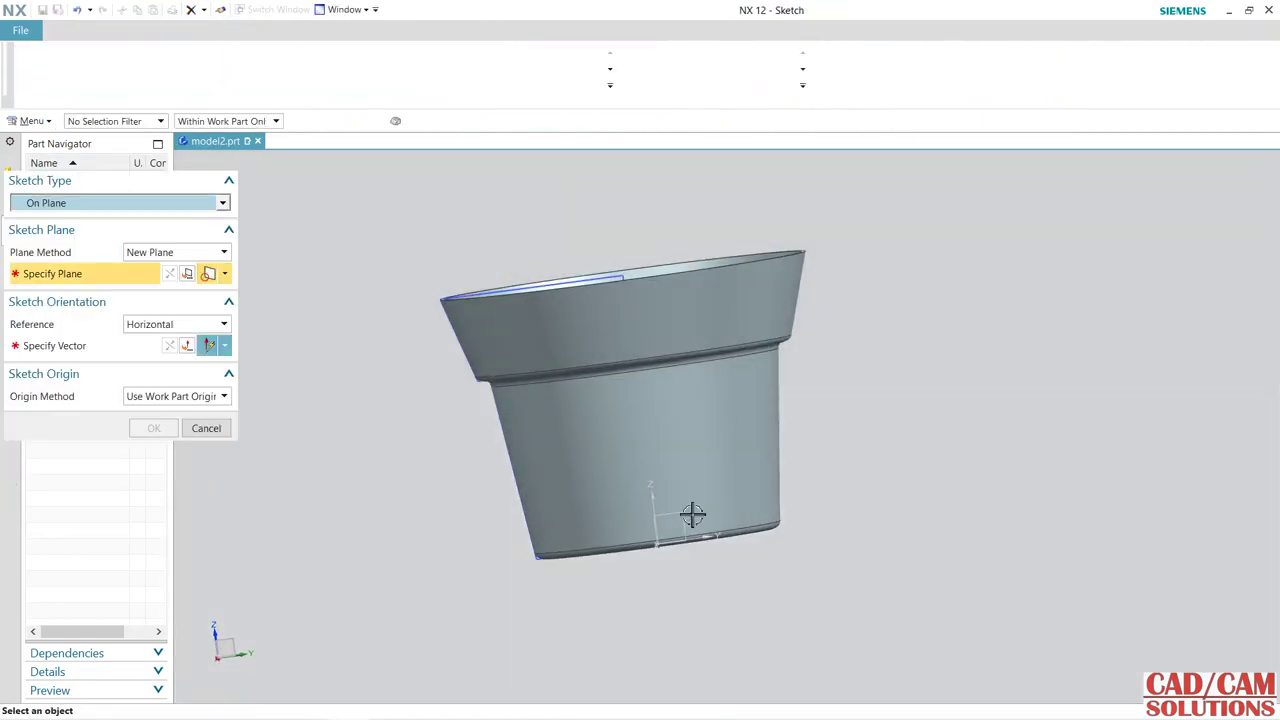
left_click(685, 515)
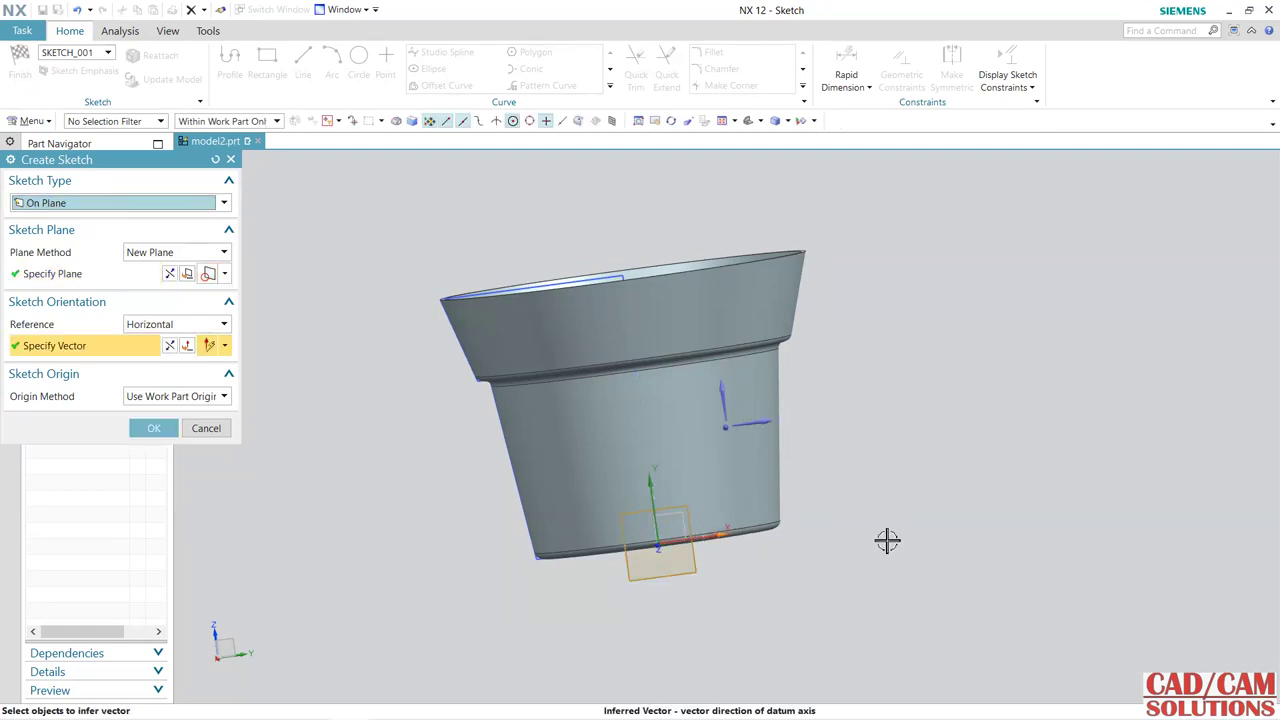
scroll(523, 329, "up", 1)
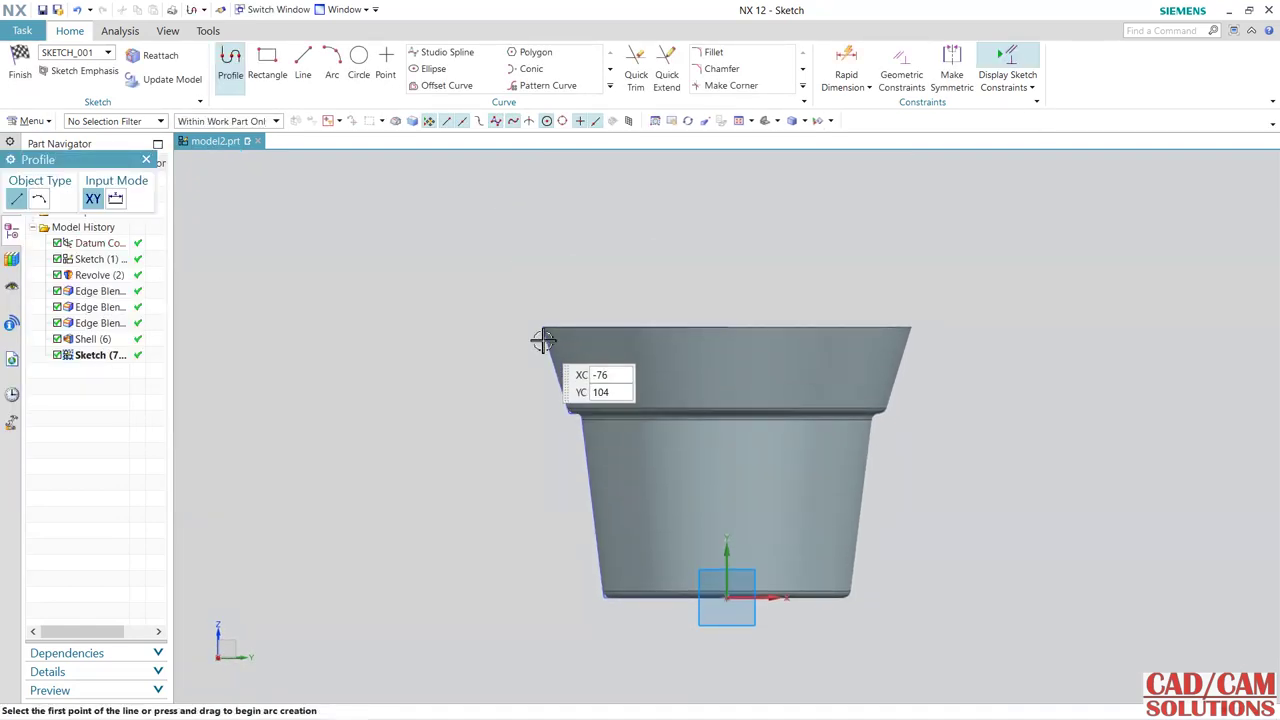
scroll(534, 343, "up", 4)
scroll(547, 332, "up", 3)
- Offset the slanted outer wall line by 1.25 mm as a single curve
left_click(446, 85)
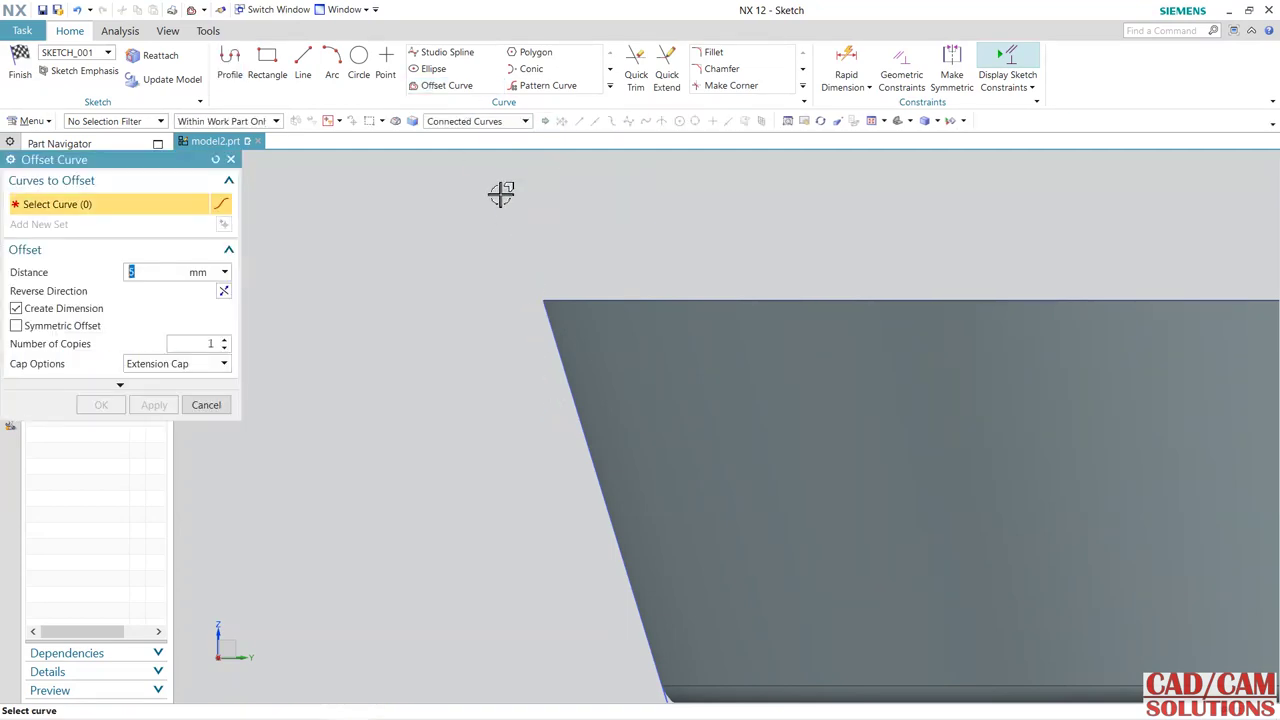
left_click(490, 123)
left_click(460, 137)
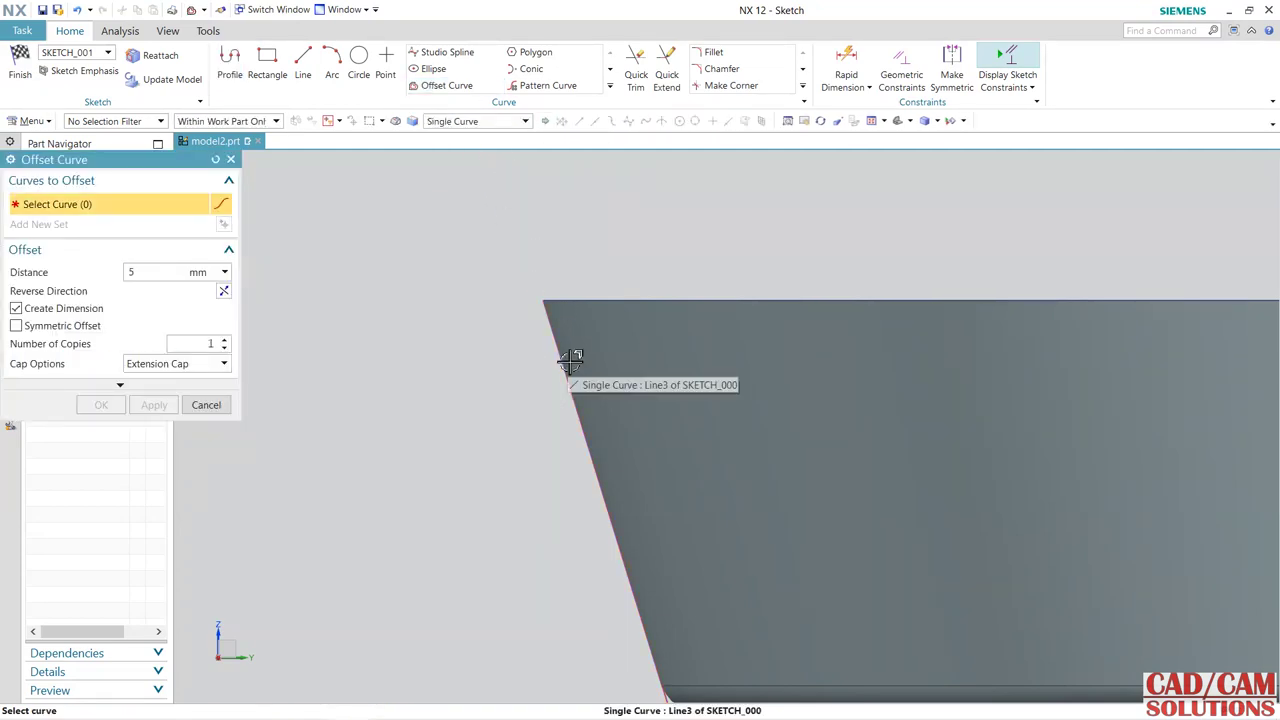
left_click(562, 360)
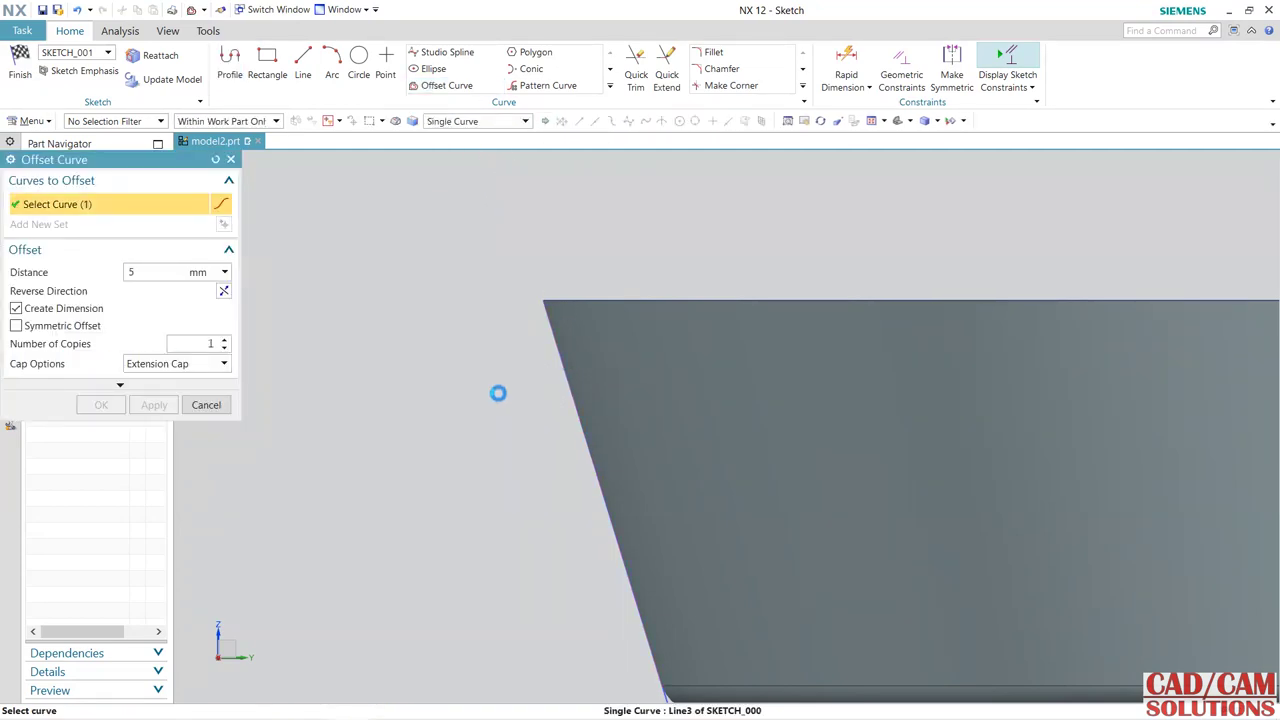
left_click(128, 272)
type("1.25")
key("Return")
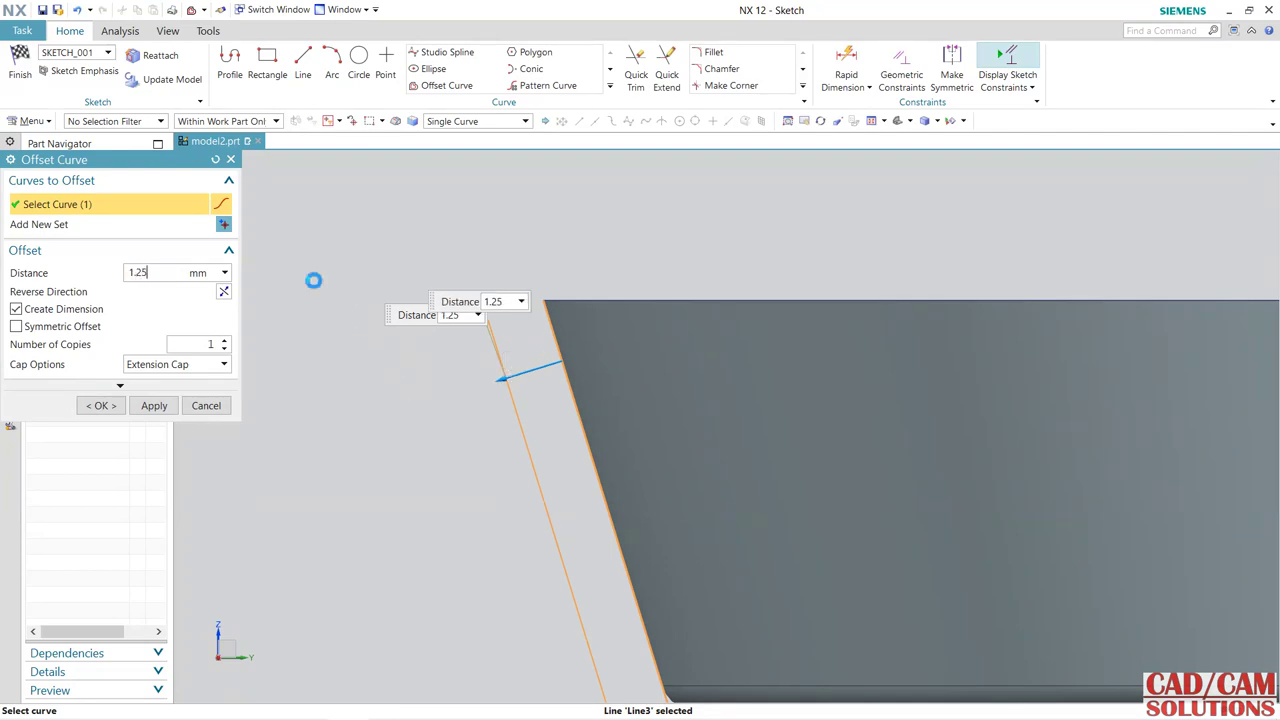
left_click(101, 405)
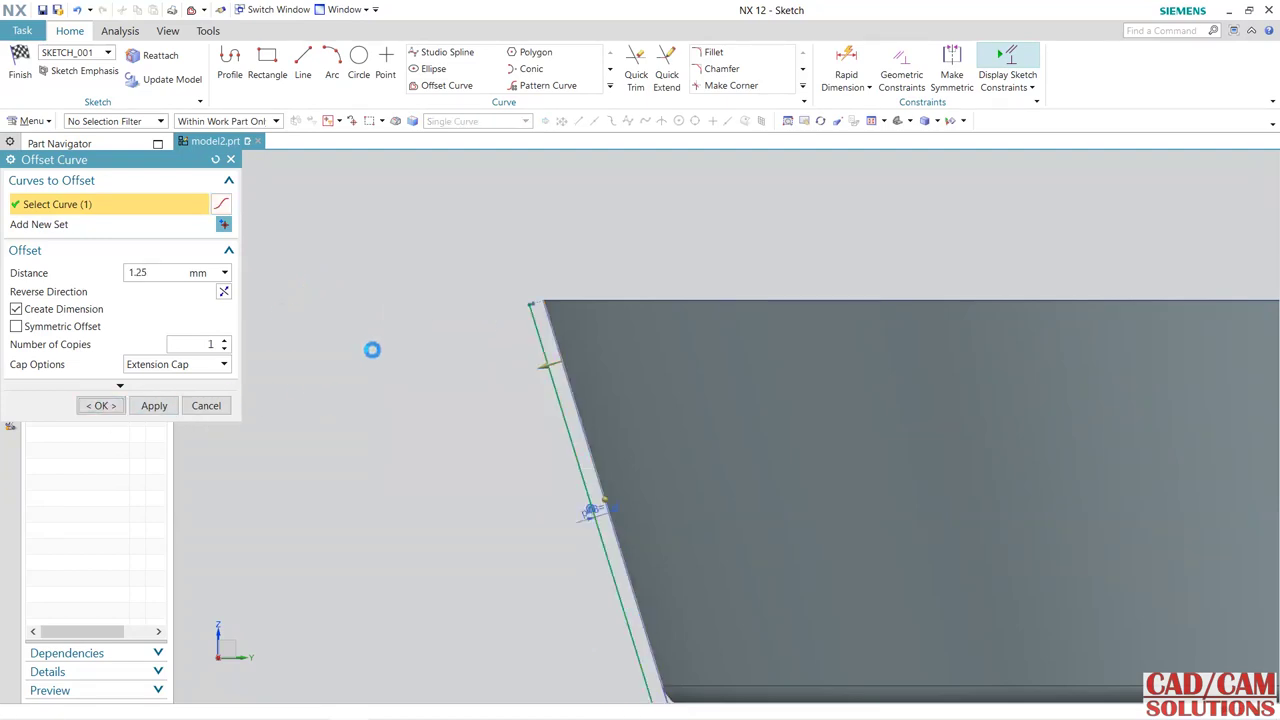
- Draw horizontal lines from the offset line across to the pot's slanted wall edge
left_click(303, 62)
left_click(502, 359)
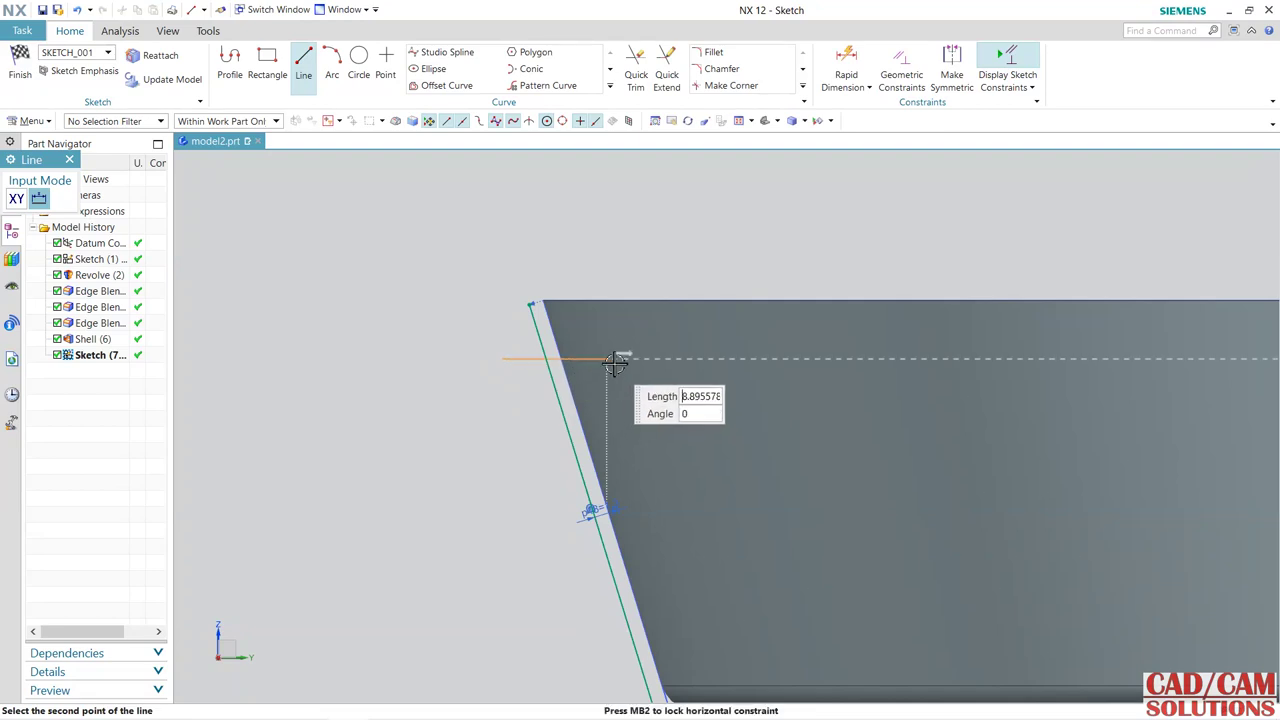
left_click(607, 359)
scroll(541, 283, "up", 3)
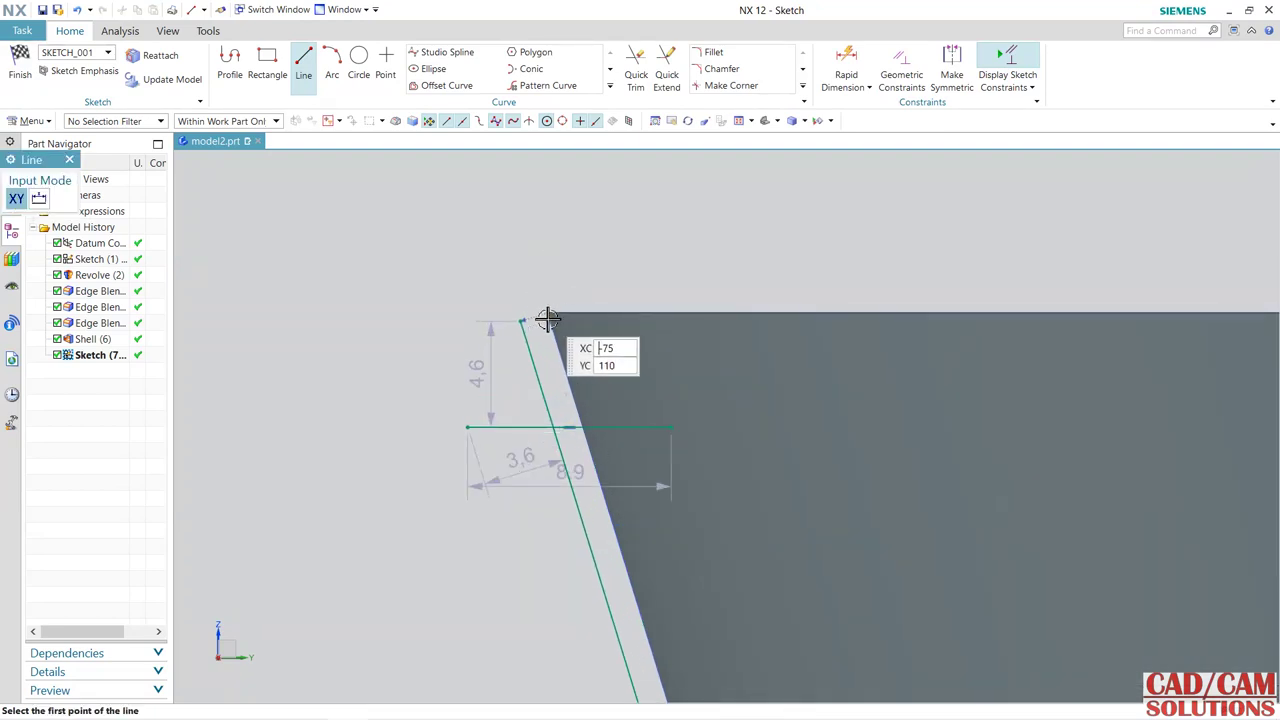
left_click(523, 320)
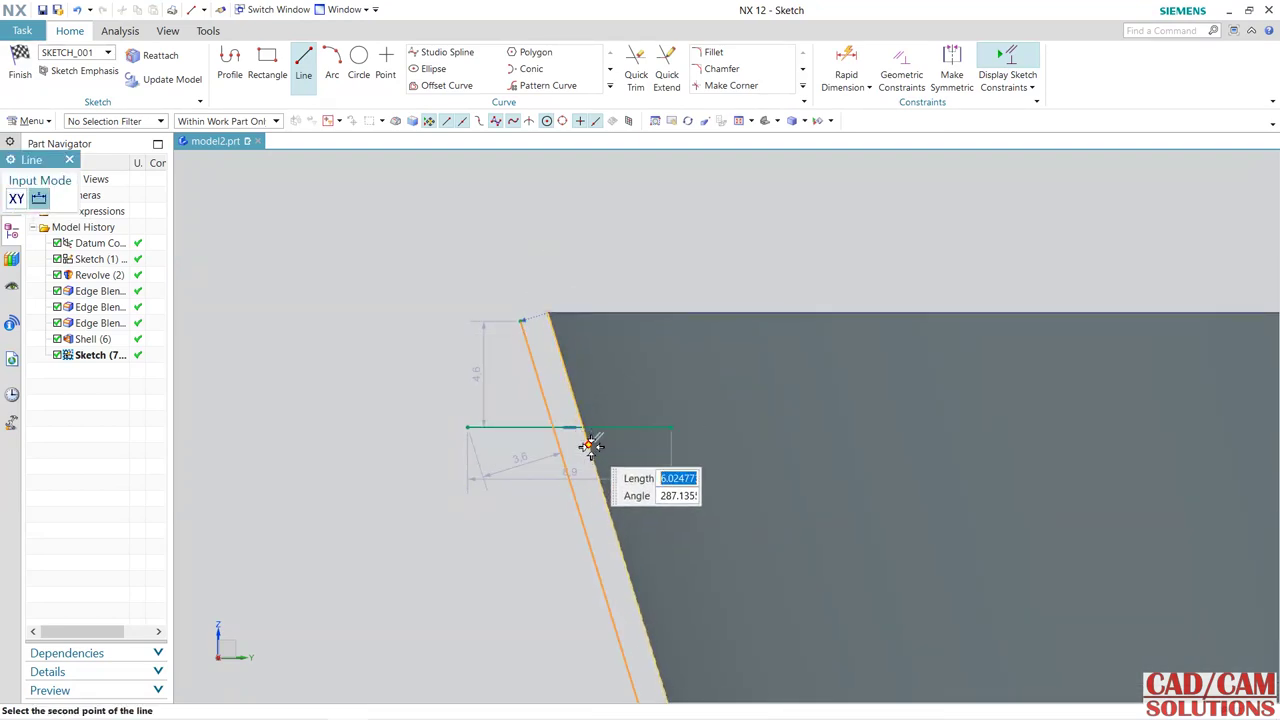
left_click(588, 442)
key("Escape")
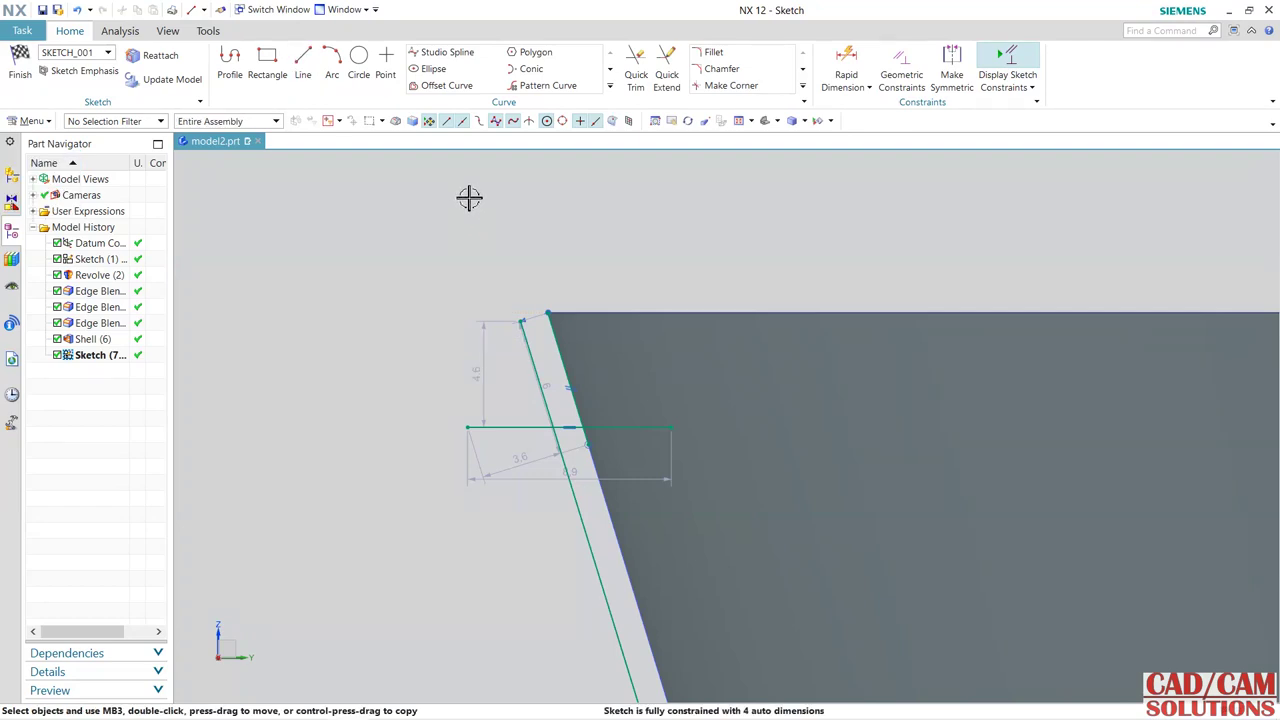
left_click(548, 314)
key("Escape")
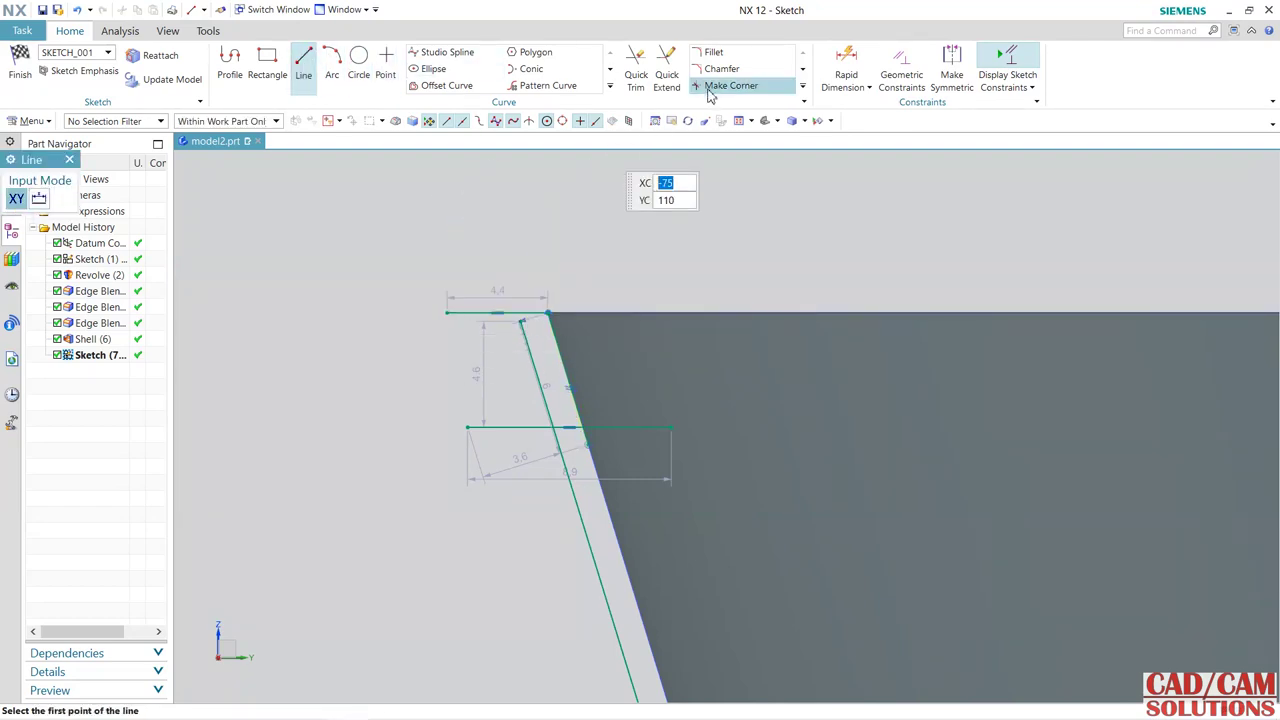
key("Escape")
scroll(535, 322, "up", 3)
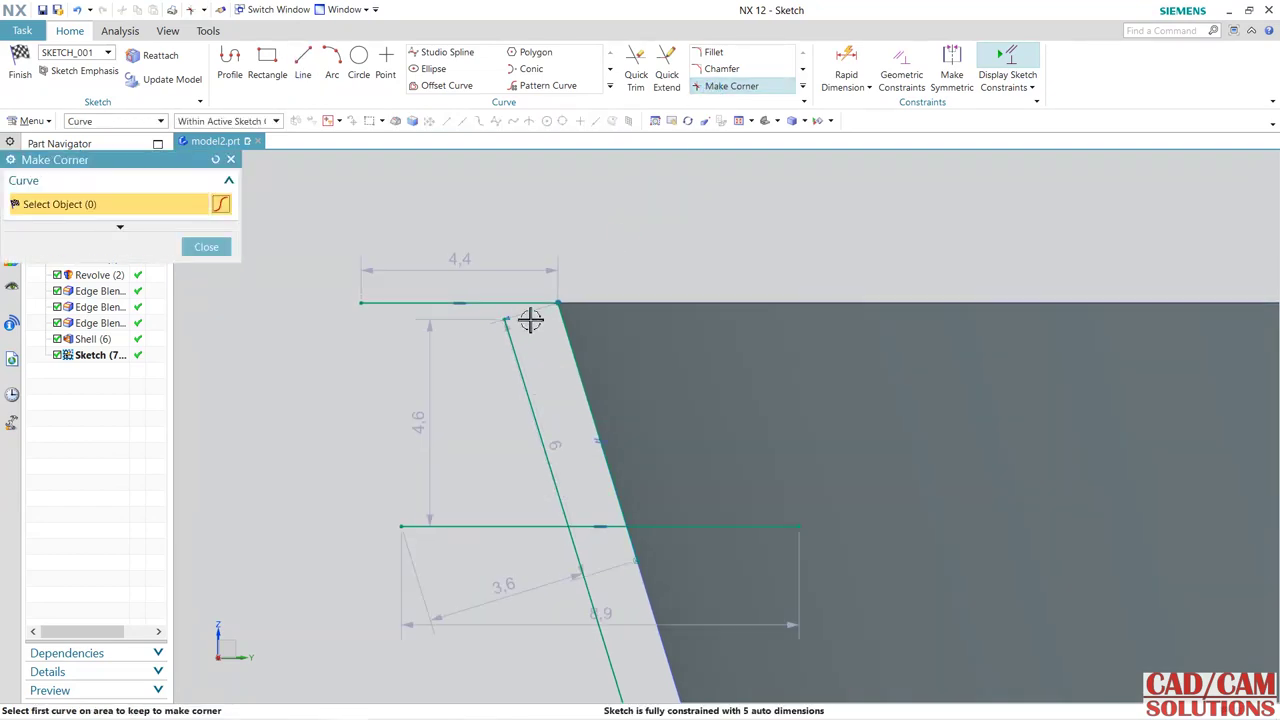
- Trim and join the horizontal lines and offset line into clean corners
left_click(529, 302)
left_click(521, 372)
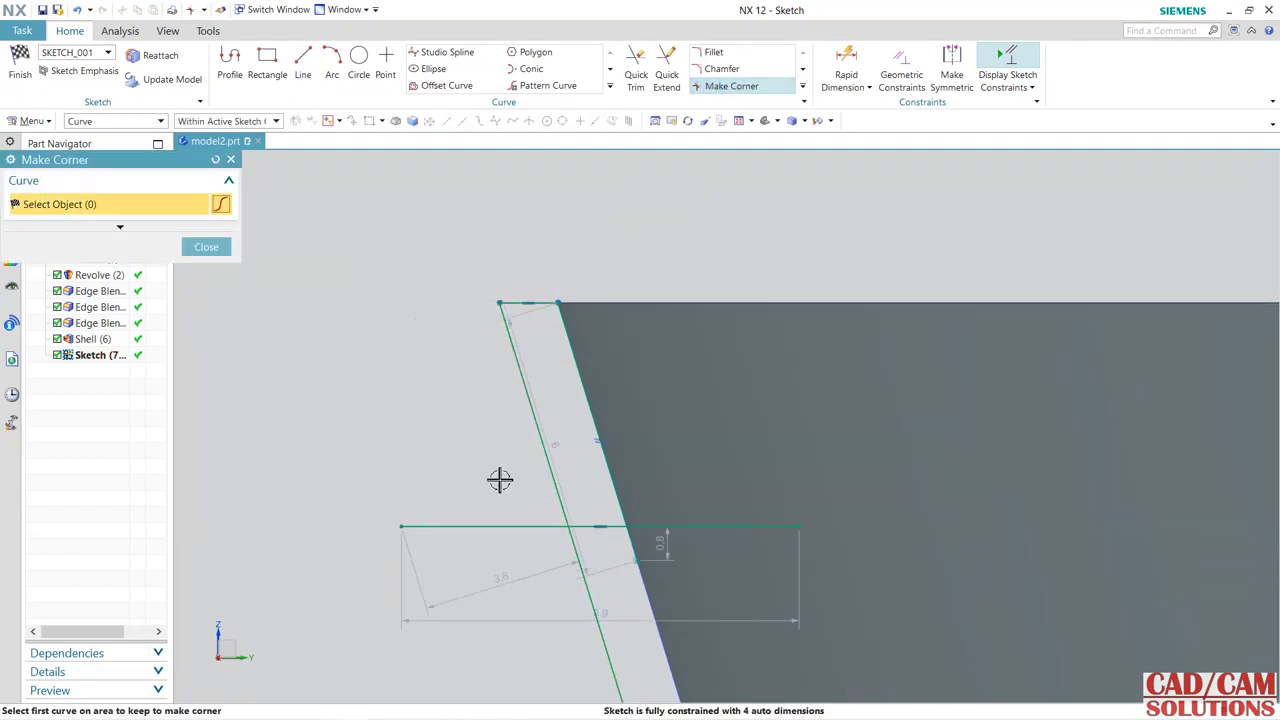
left_click(605, 526)
left_click(616, 491)
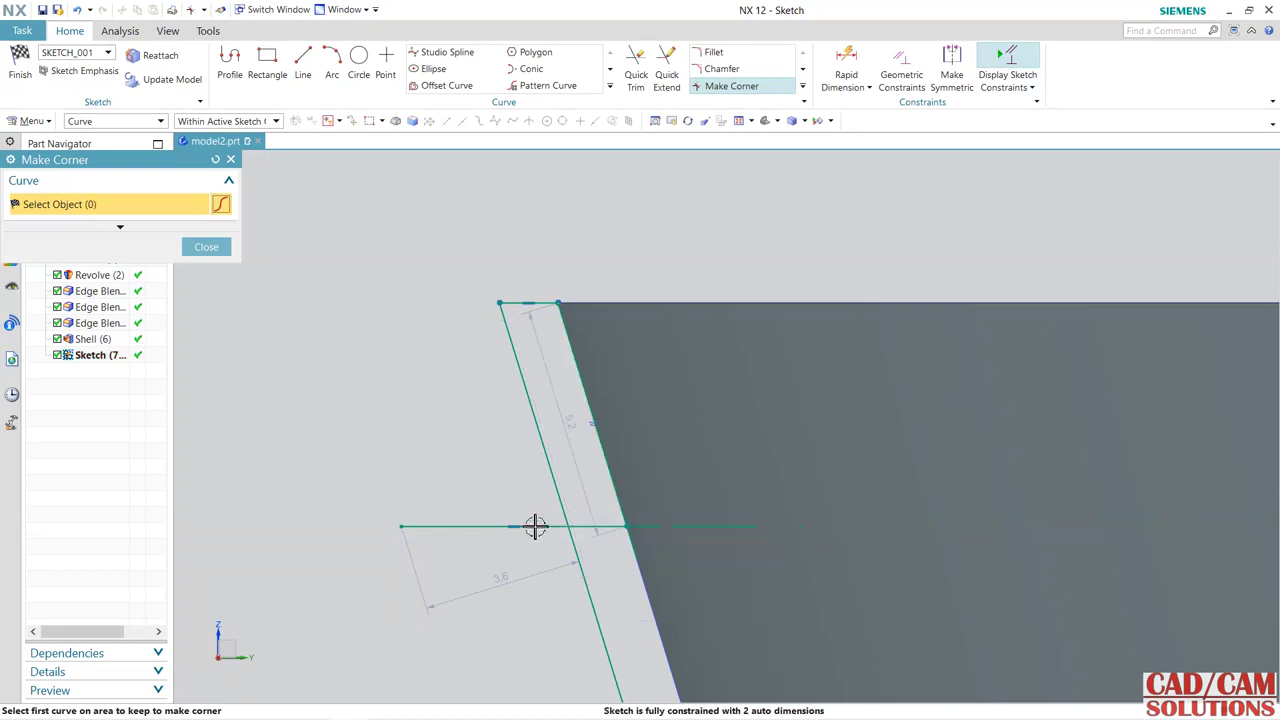
left_click(562, 497)
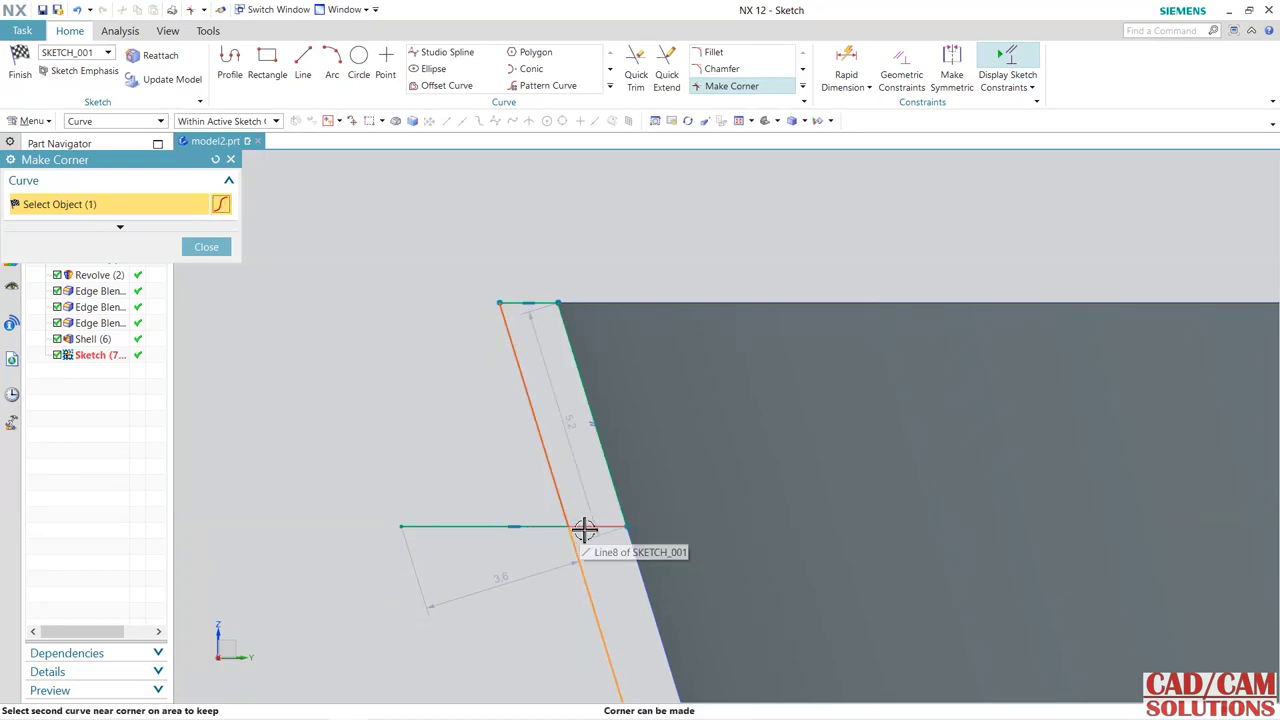
left_click(584, 526)
key("Escape")
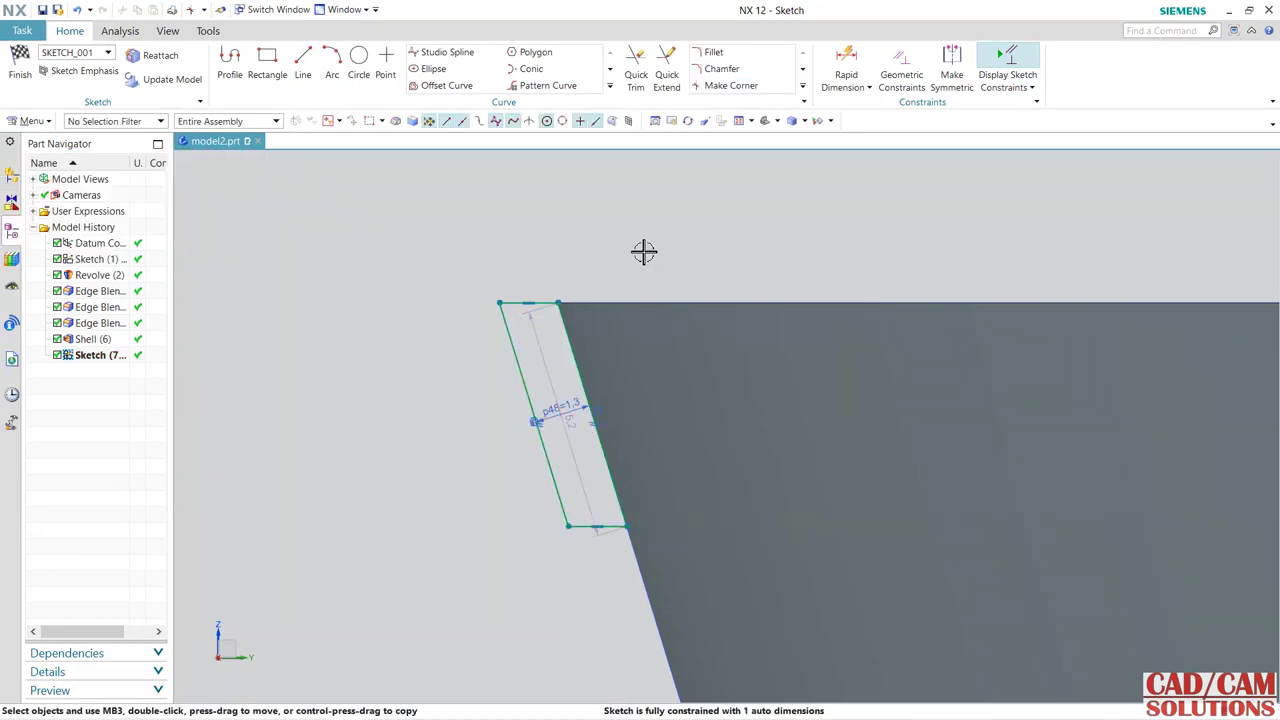
- Dimension the strip's height from top corner to bottom line at 2 mm, then finish the sketch
left_click(843, 66)
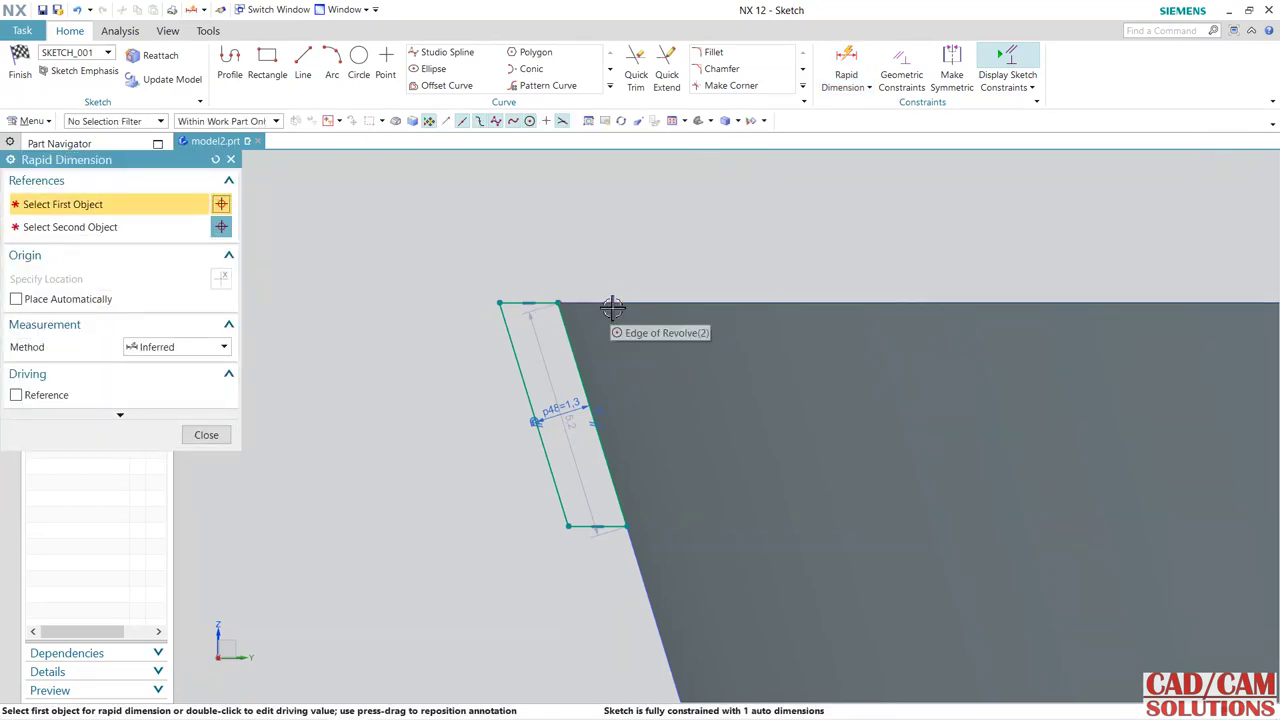
left_click(557, 302)
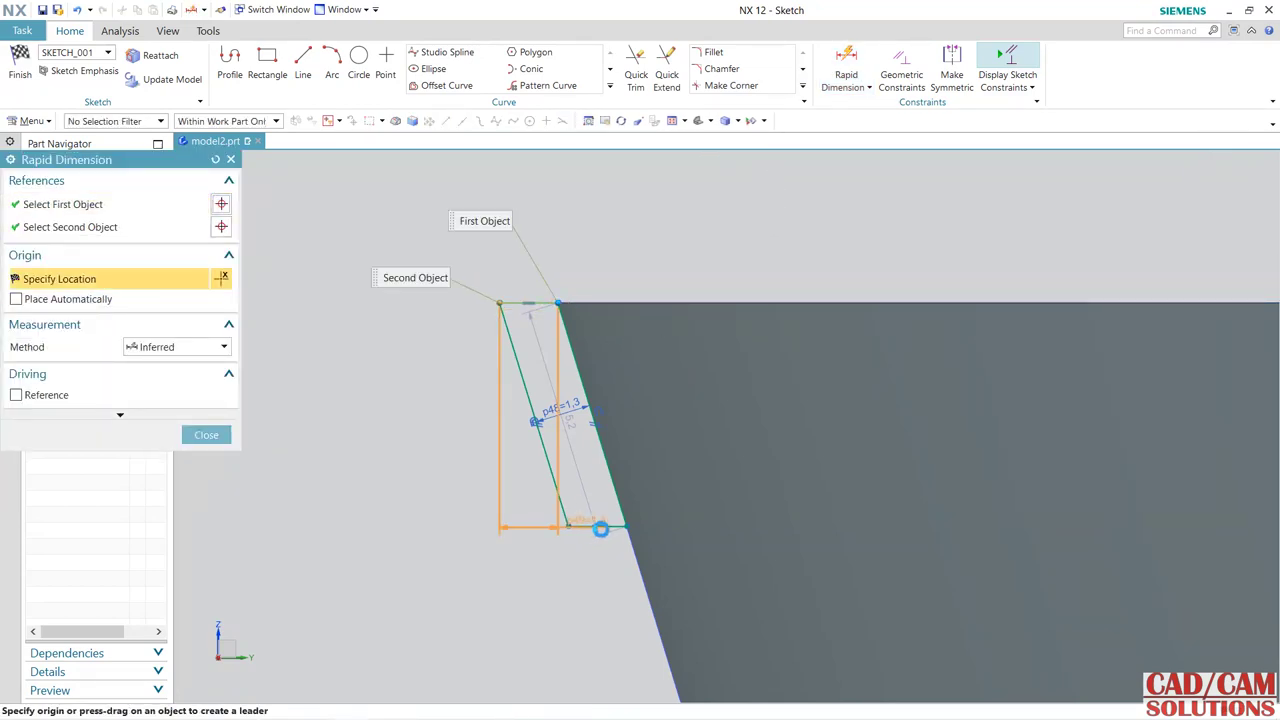
left_click(611, 528)
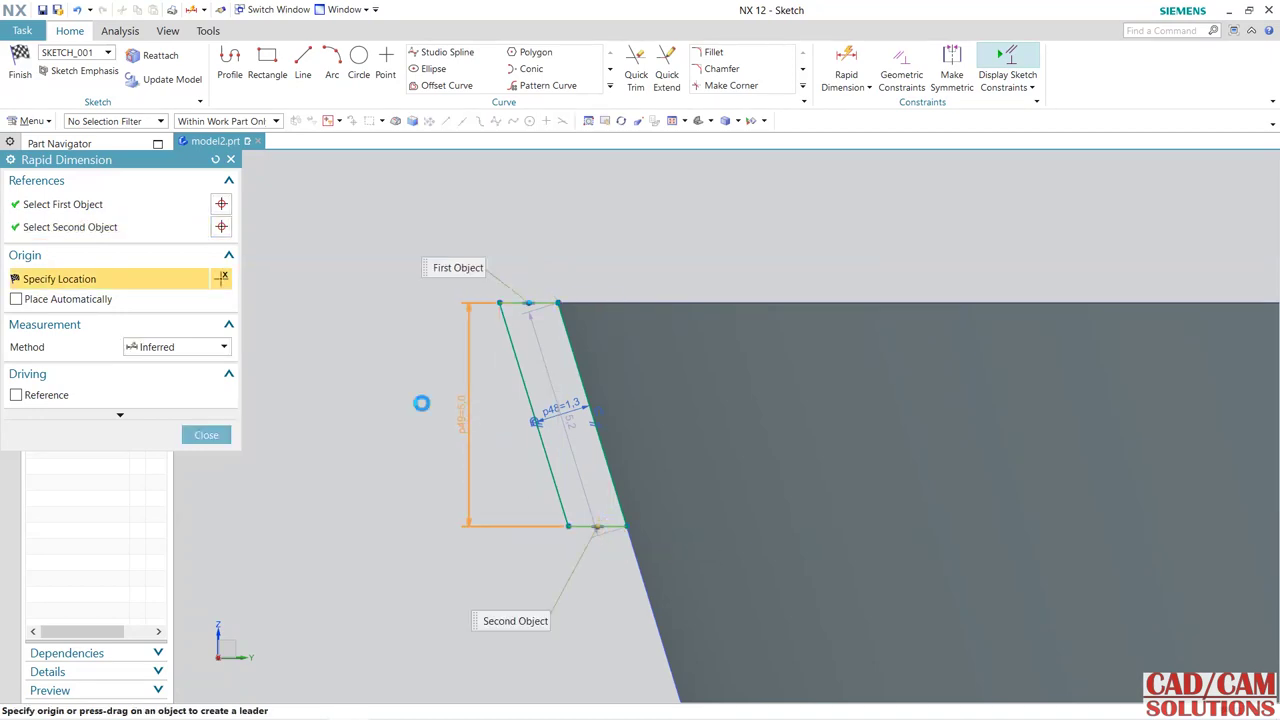
left_click(430, 405)
type("2")
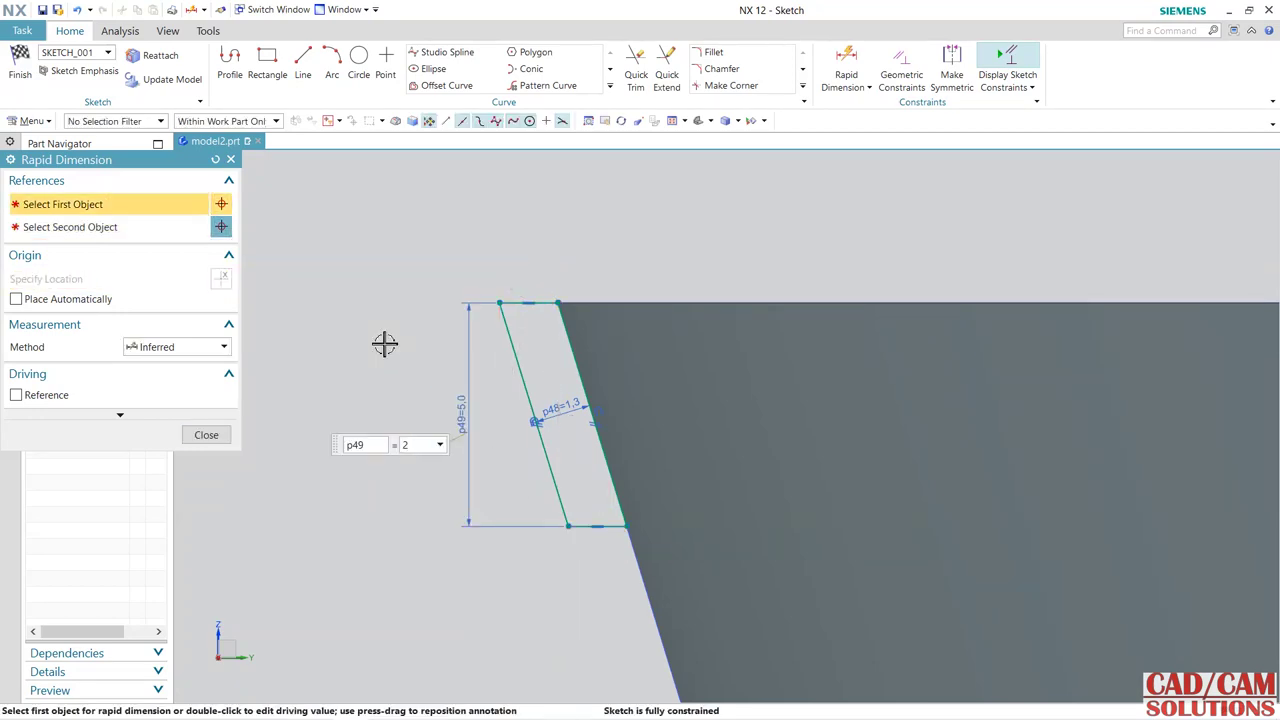
key("Return")
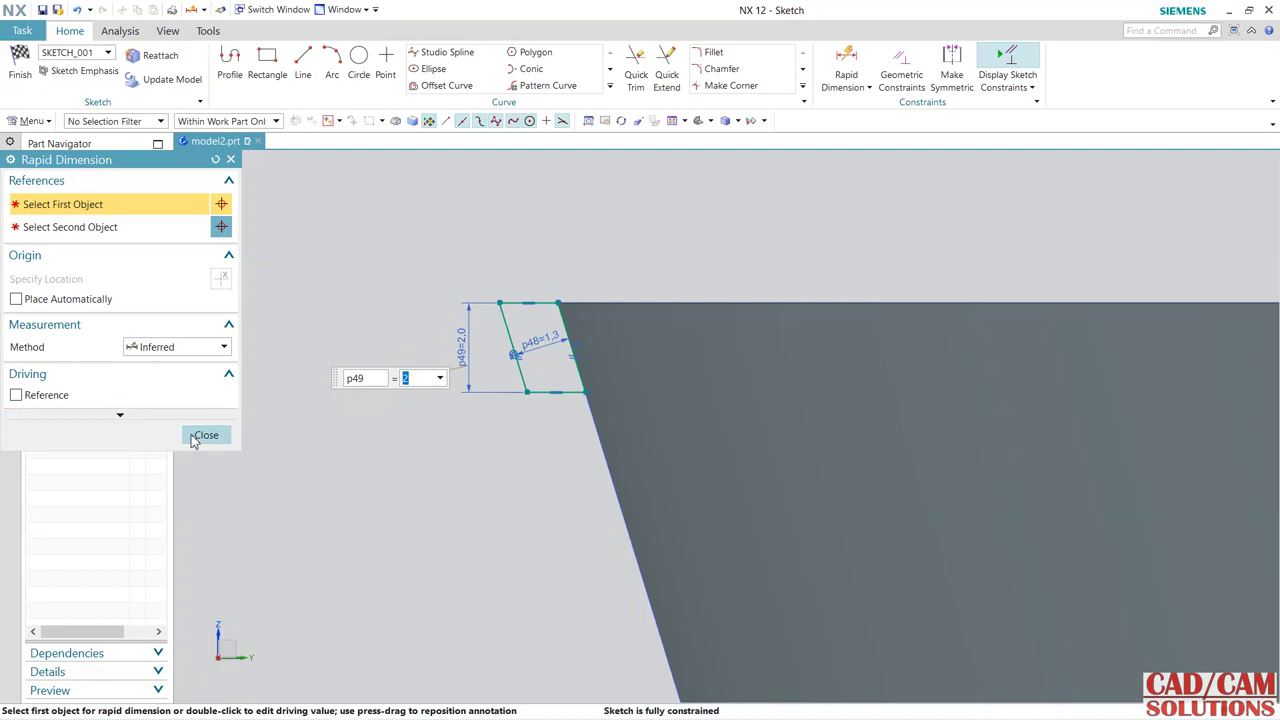
left_click(195, 441)
key("ctrl+q")
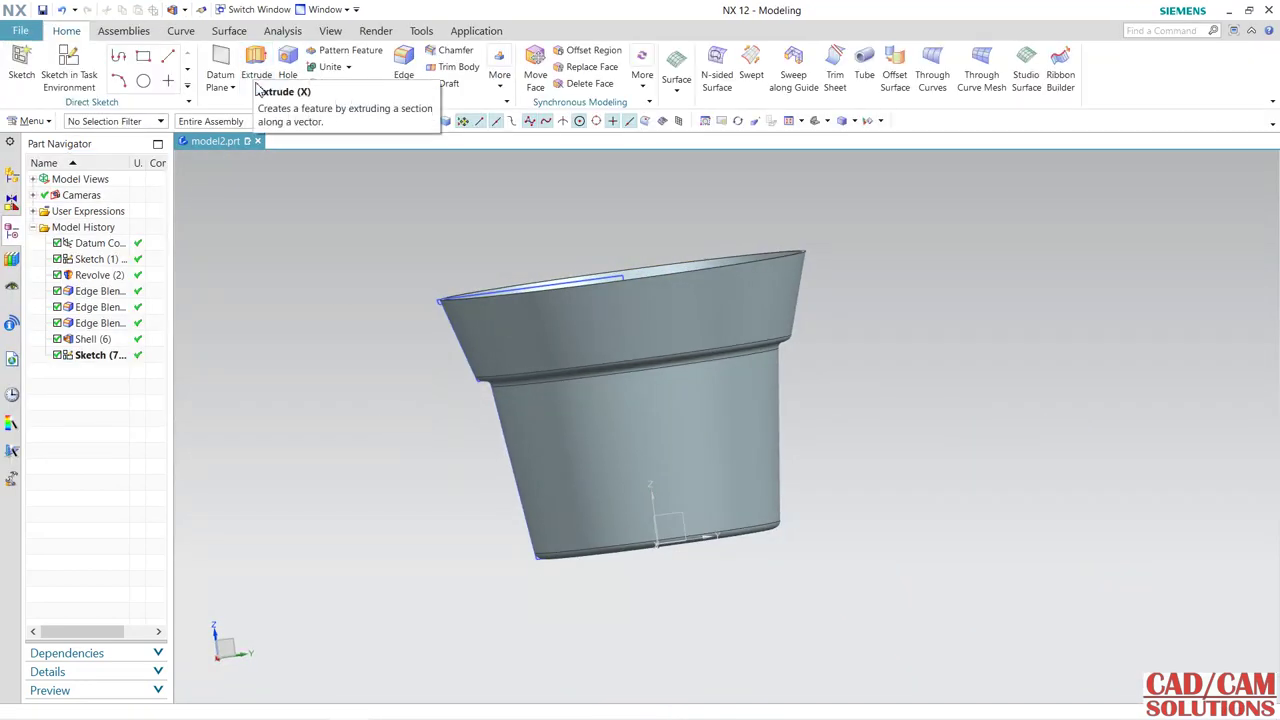
- Start a Revolve feature and select the 2 mm rim profile strip as its section
left_click(256, 87)
left_click(272, 121)
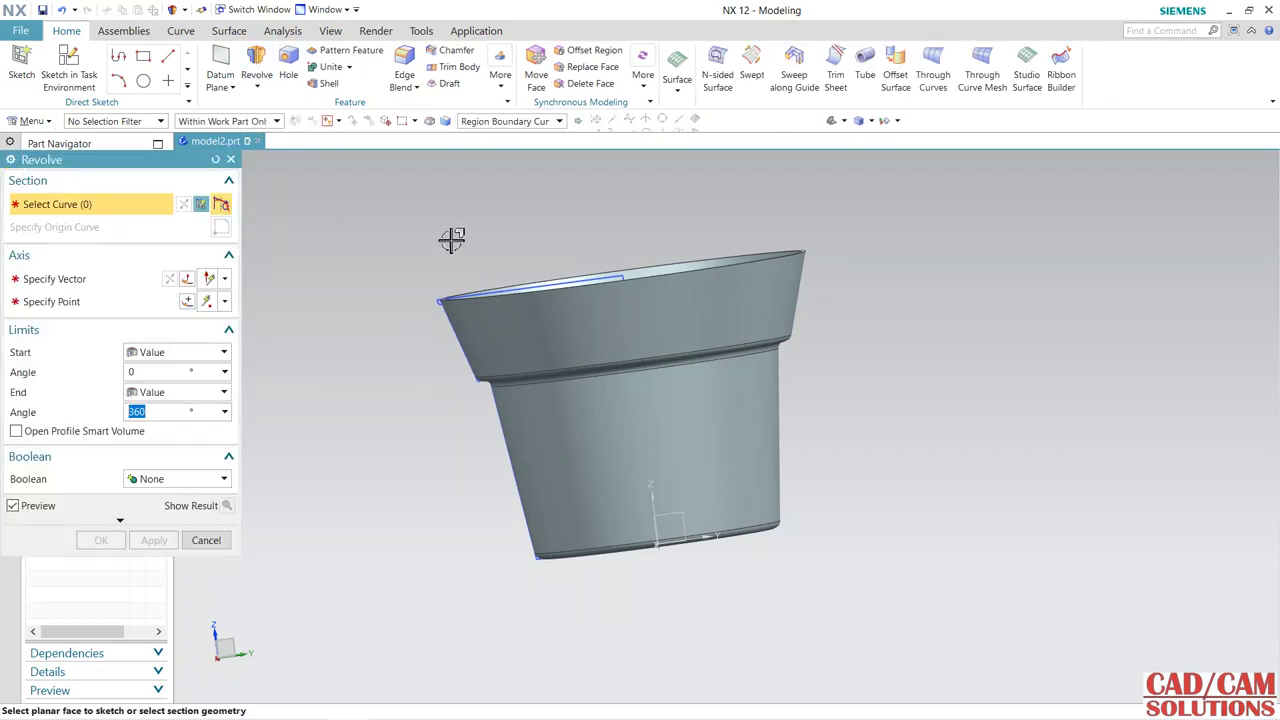
scroll(449, 237, "down", 3)
scroll(449, 237, "down", 2)
middle_click_drag(408, 372, 420, 443)
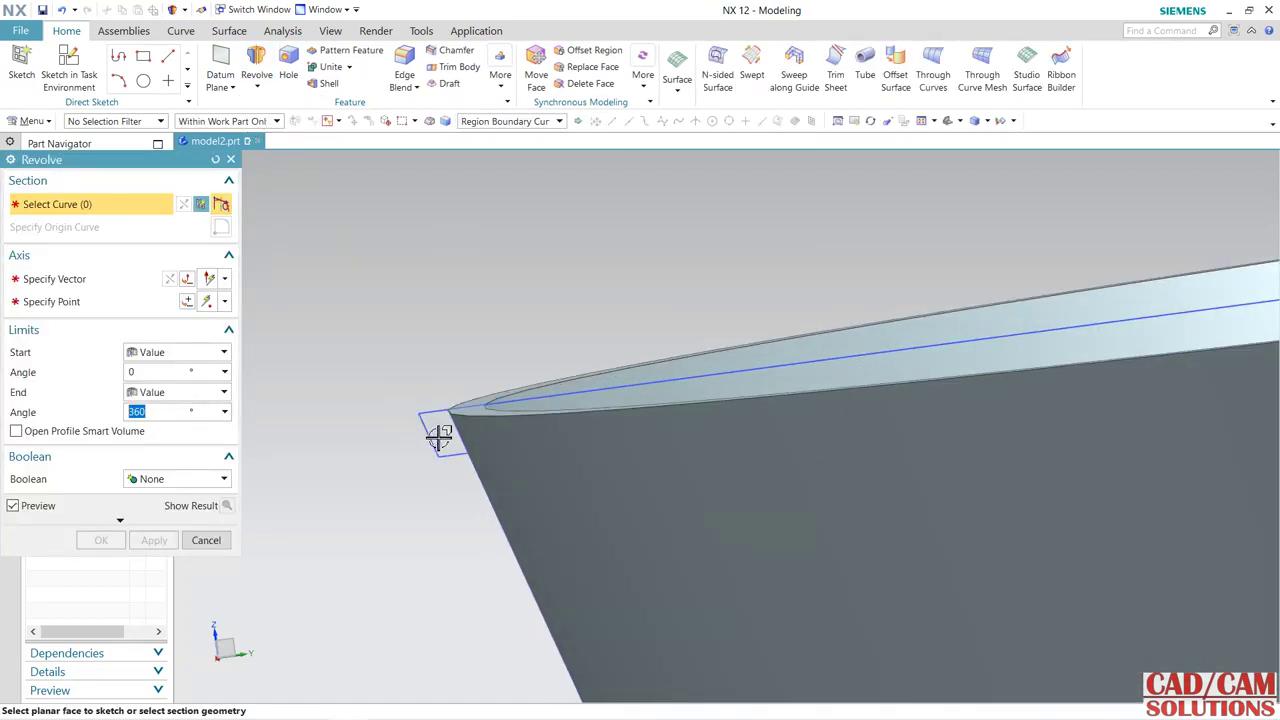
left_click(430, 435)
scroll(403, 348, "up", 3)
middle_click(403, 360)
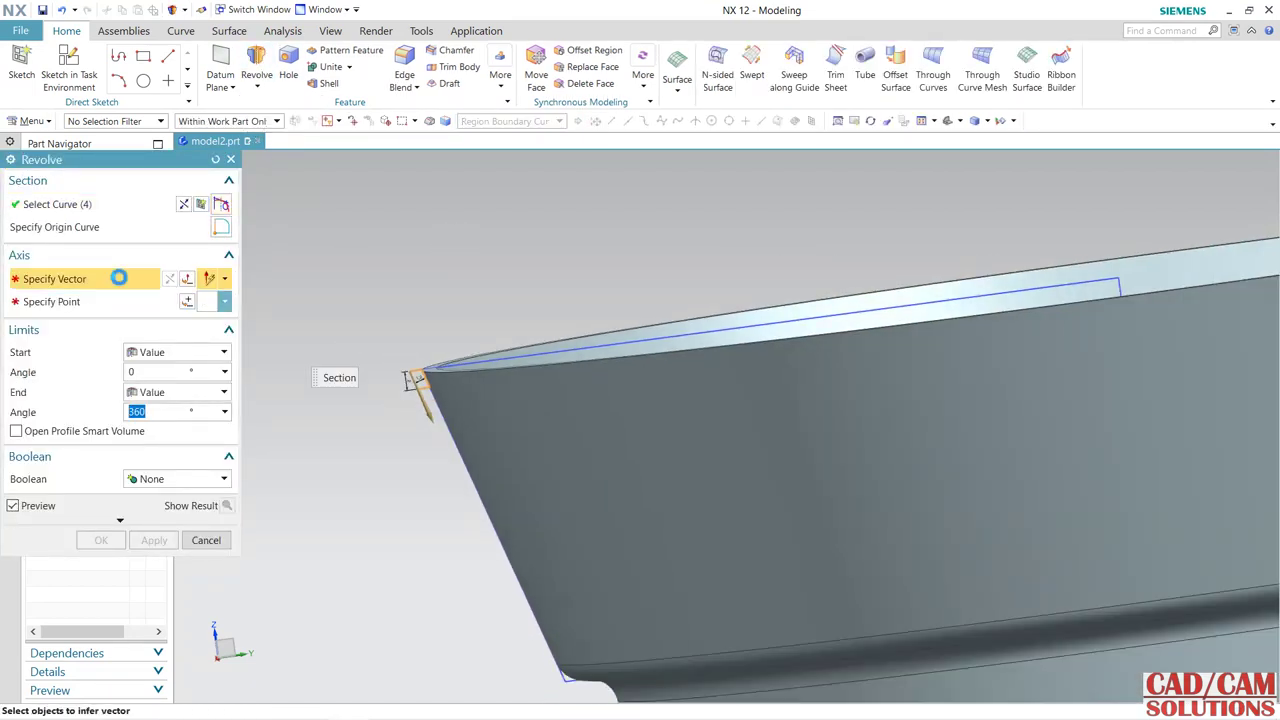
- Revolve the strip 360° about the Z axis, united with the pot body
middle_click_drag(400, 400, 337, 274)
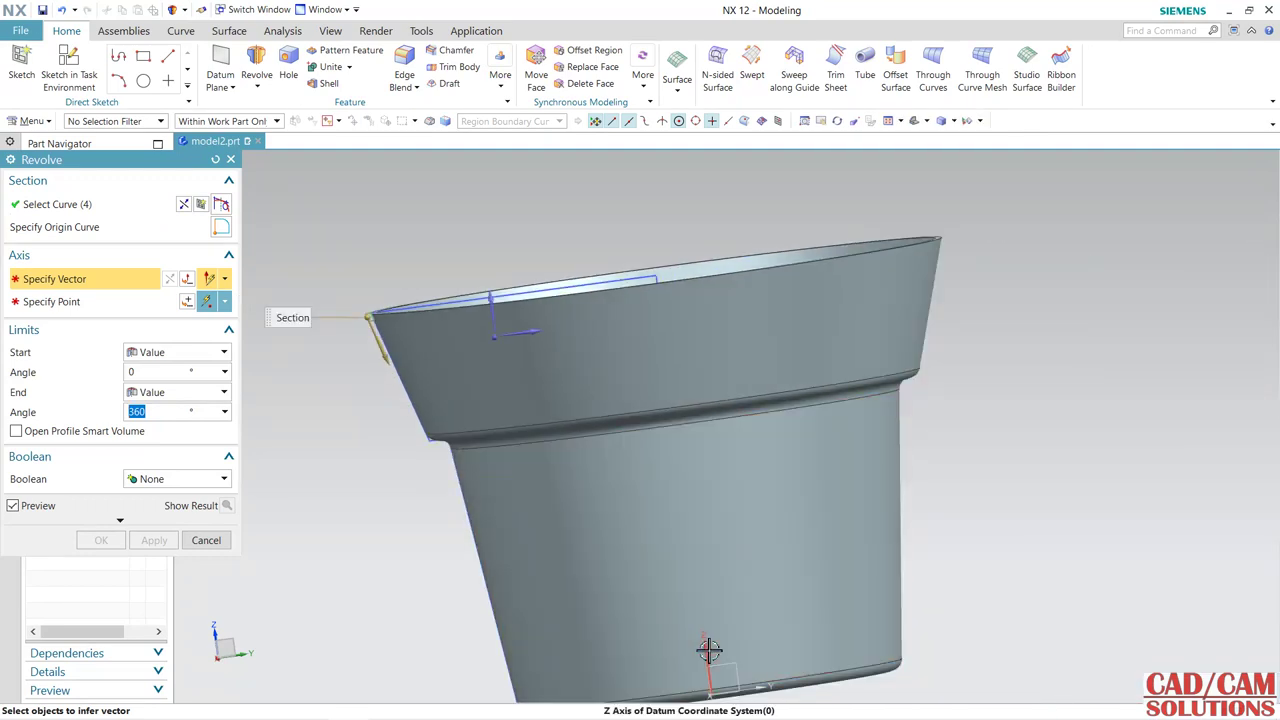
left_click(706, 648)
middle_click_drag(971, 415, 957, 440)
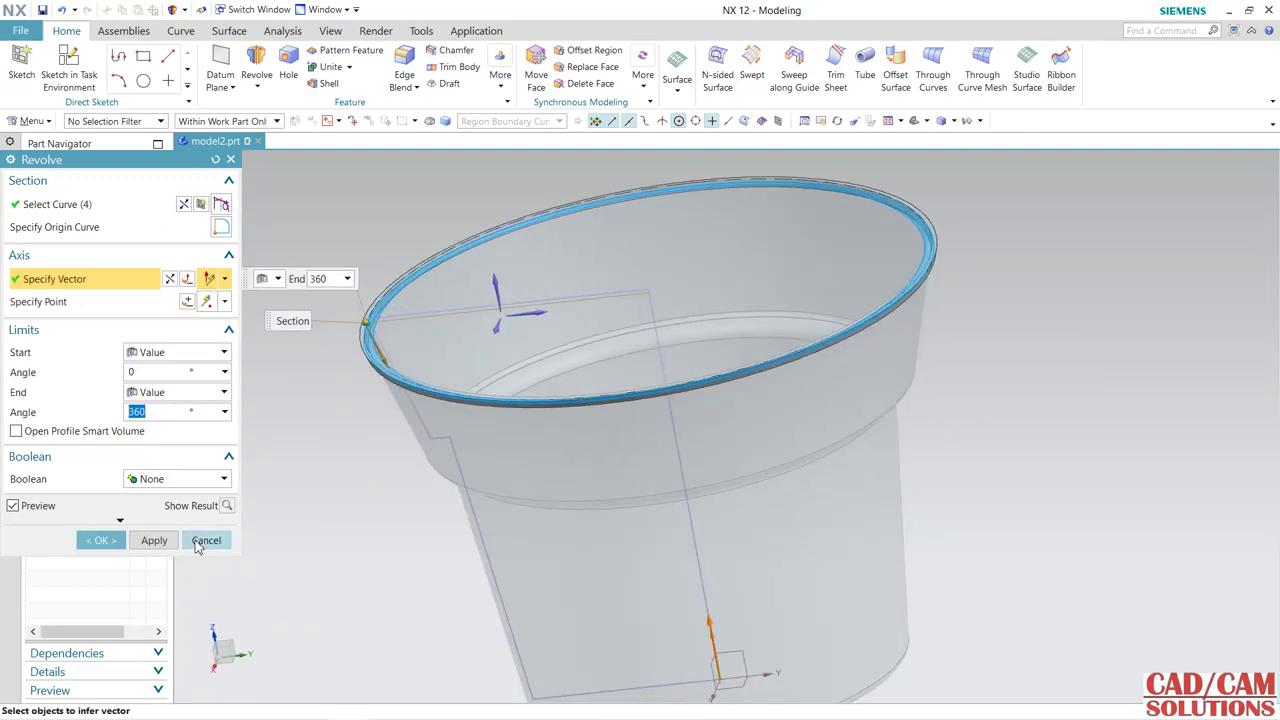
left_click(157, 484)
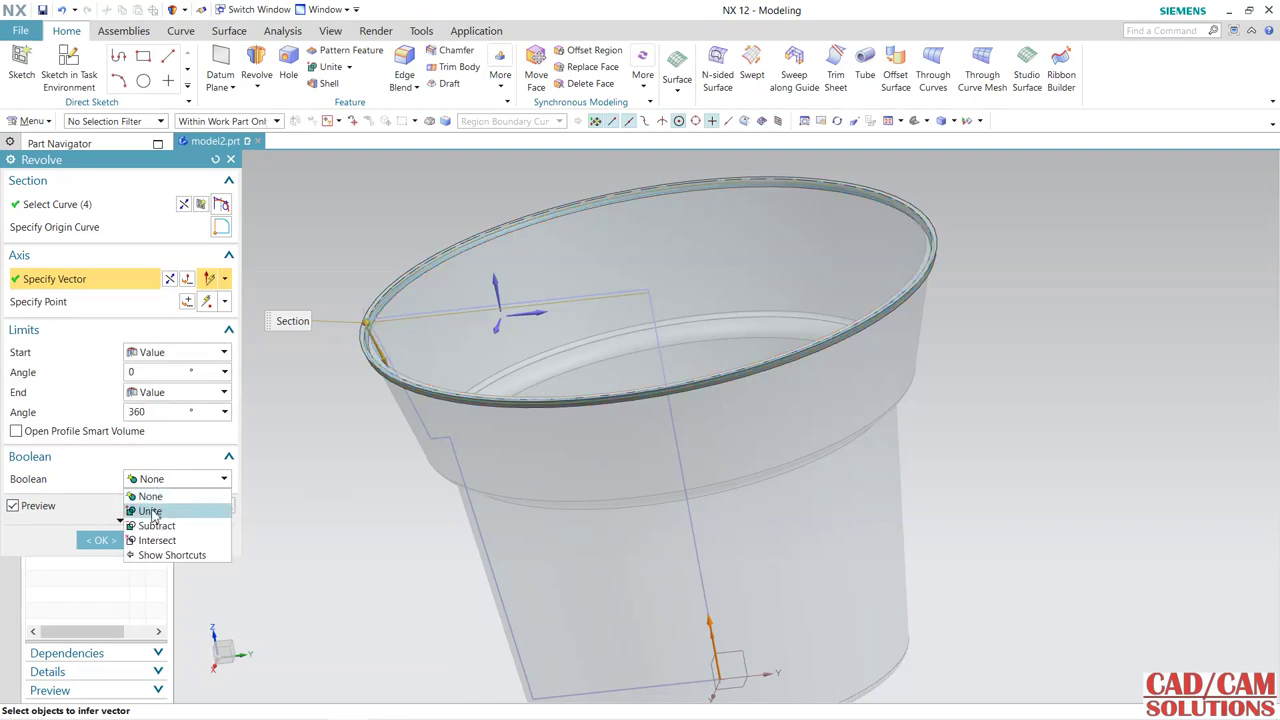
left_click(140, 509)
left_click(100, 562)
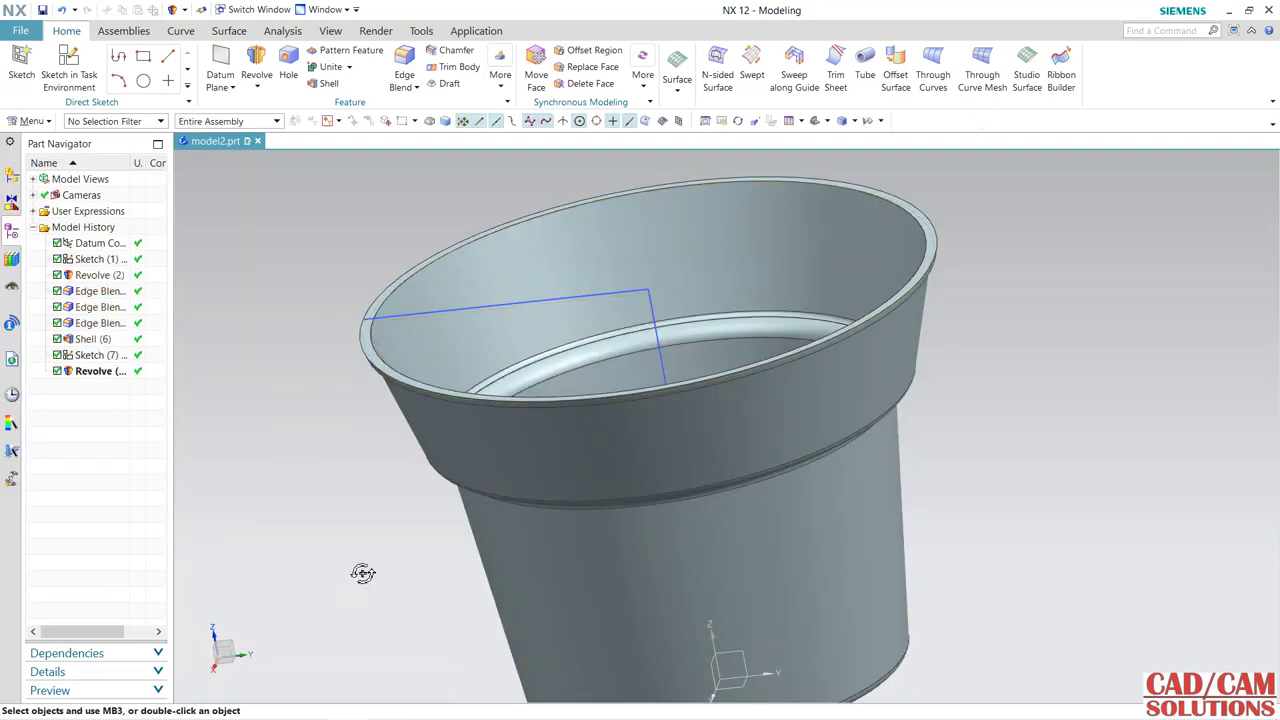
middle_click_drag(340, 581, 349, 489)
scroll(408, 337, "up", 3)
scroll(330, 440, "up", 3)
scroll(330, 440, "down", 3)
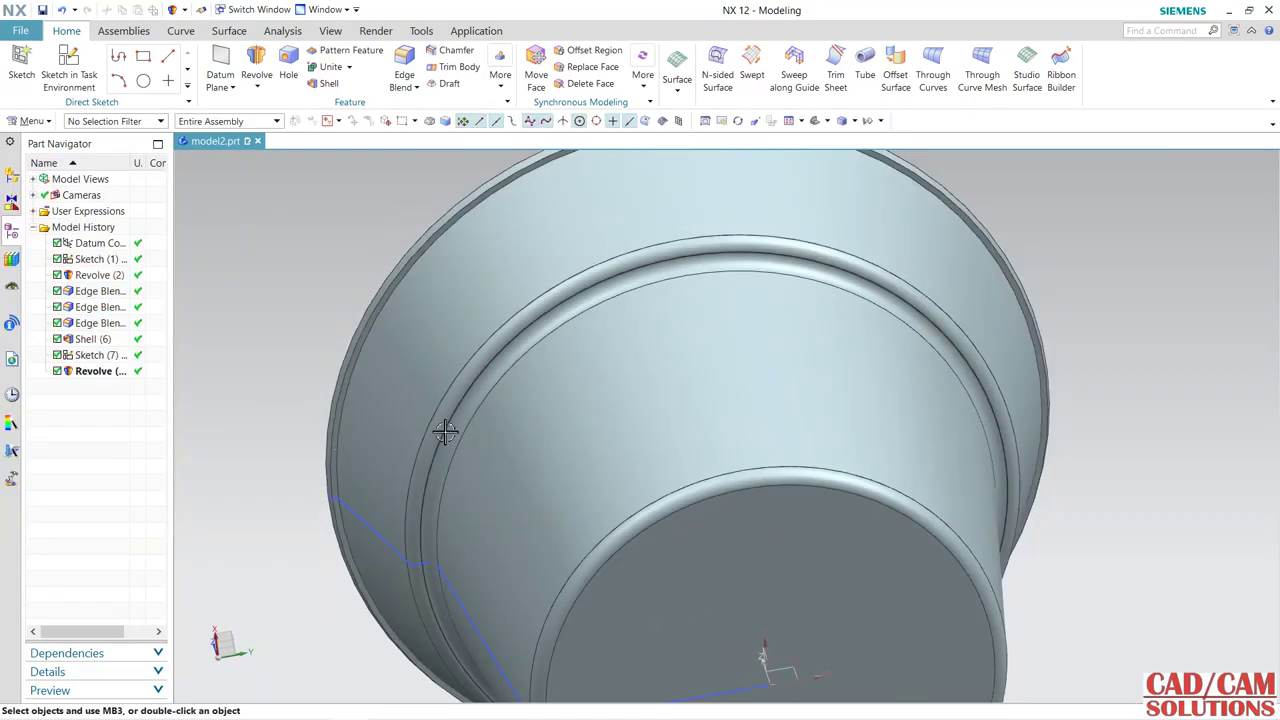
mouse_move(443, 429)
middle_mouse_down()
mouse_move(514, 449)
mouse_move(505, 420)
middle_mouse_up()
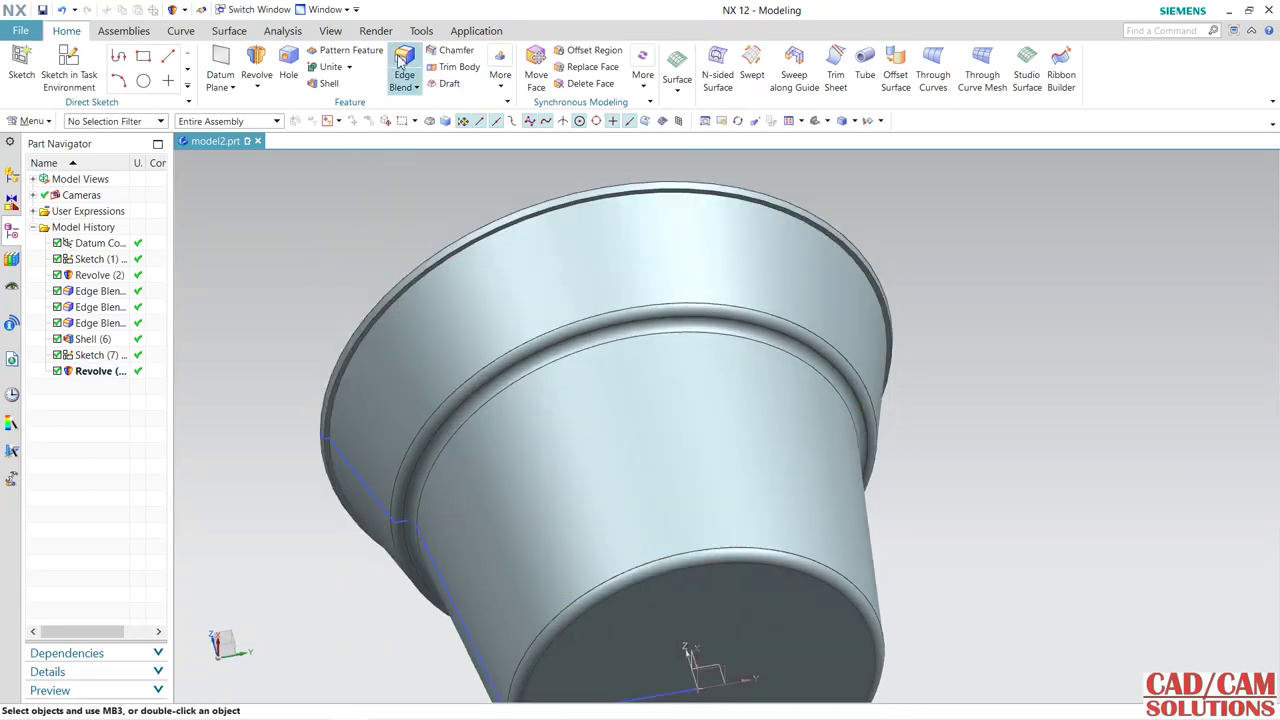
- Apply a 0.75 mm Edge Blend to both edges of the revolved rim ring
left_click(404, 75)
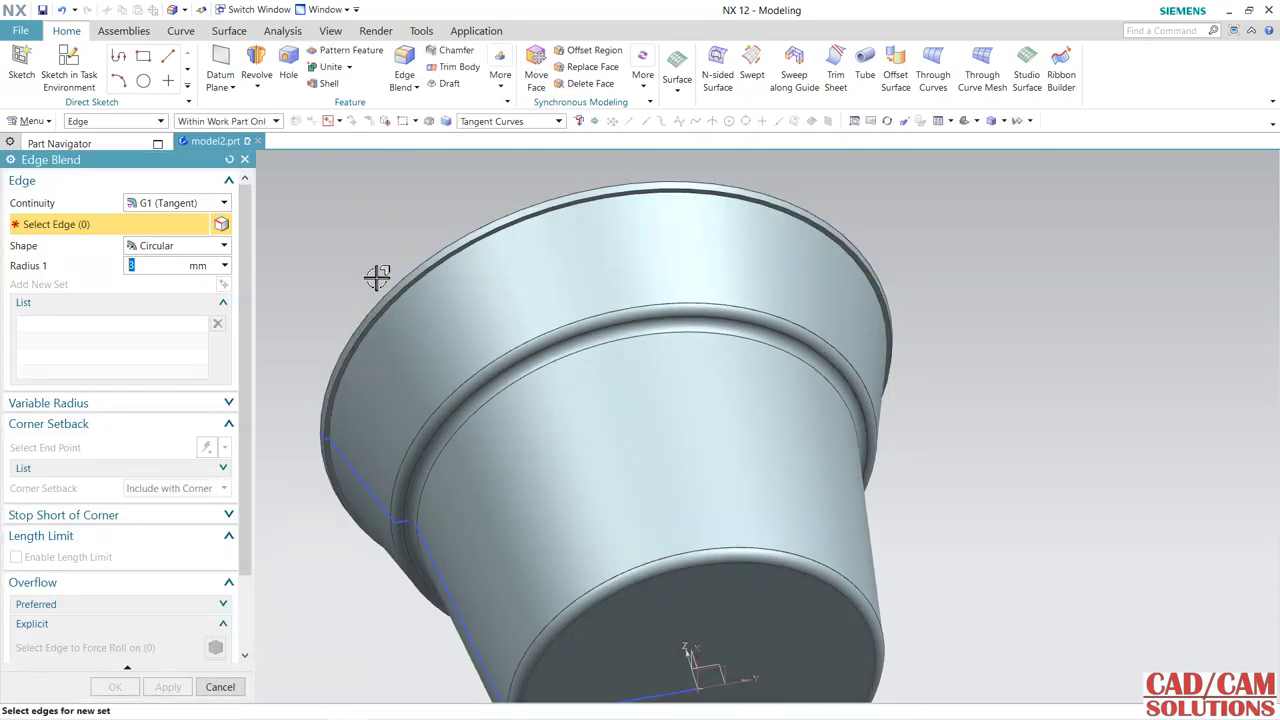
type(".75")
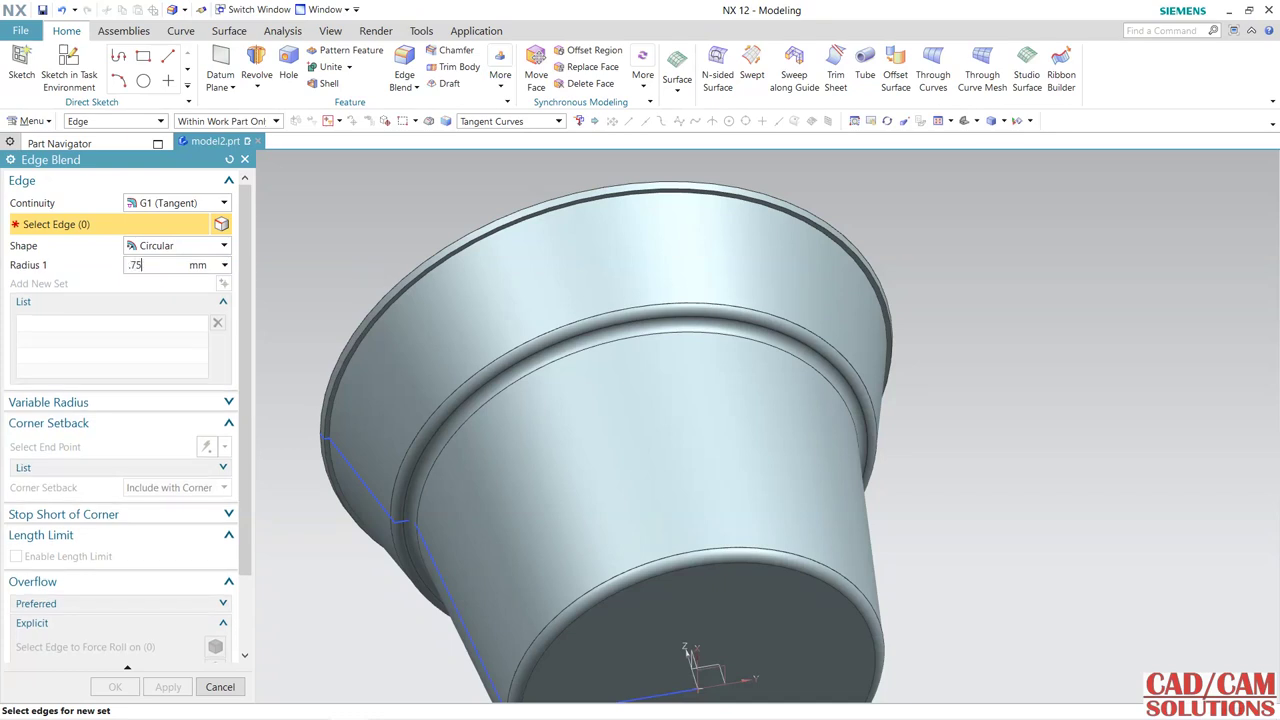
scroll(370, 315, "up", 3)
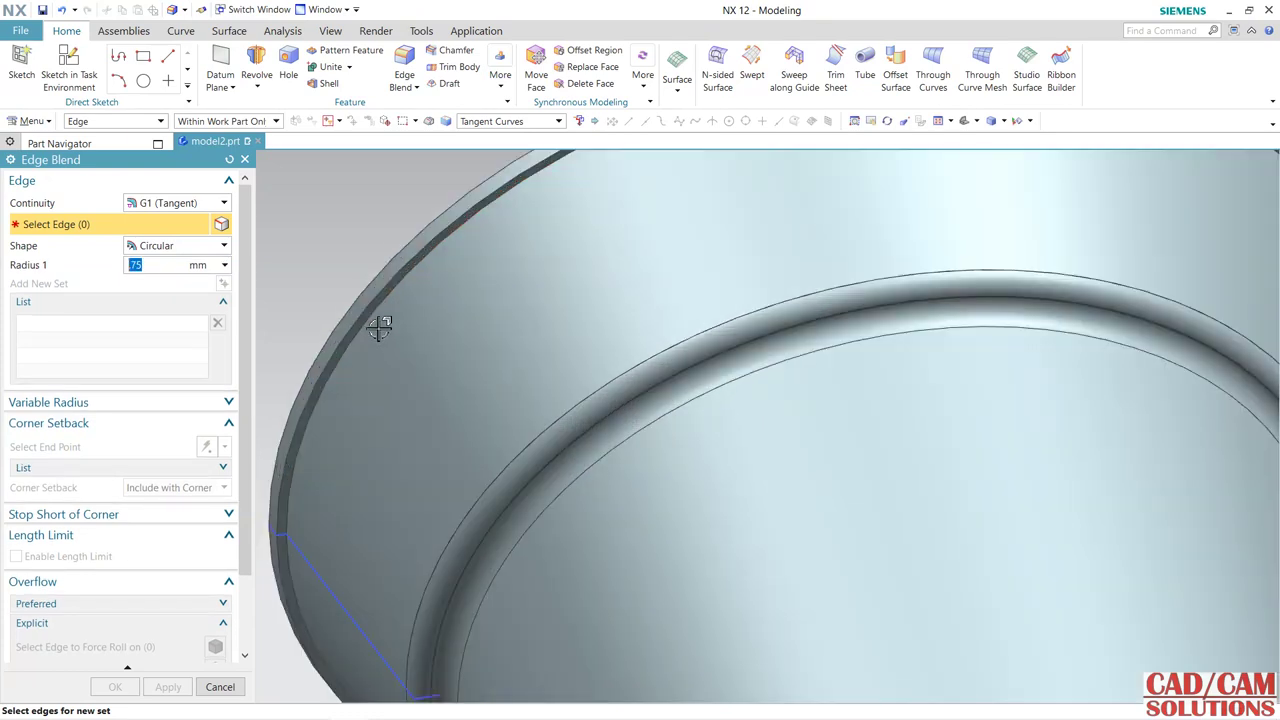
left_click(377, 320)
scroll(408, 314, "up", 2)
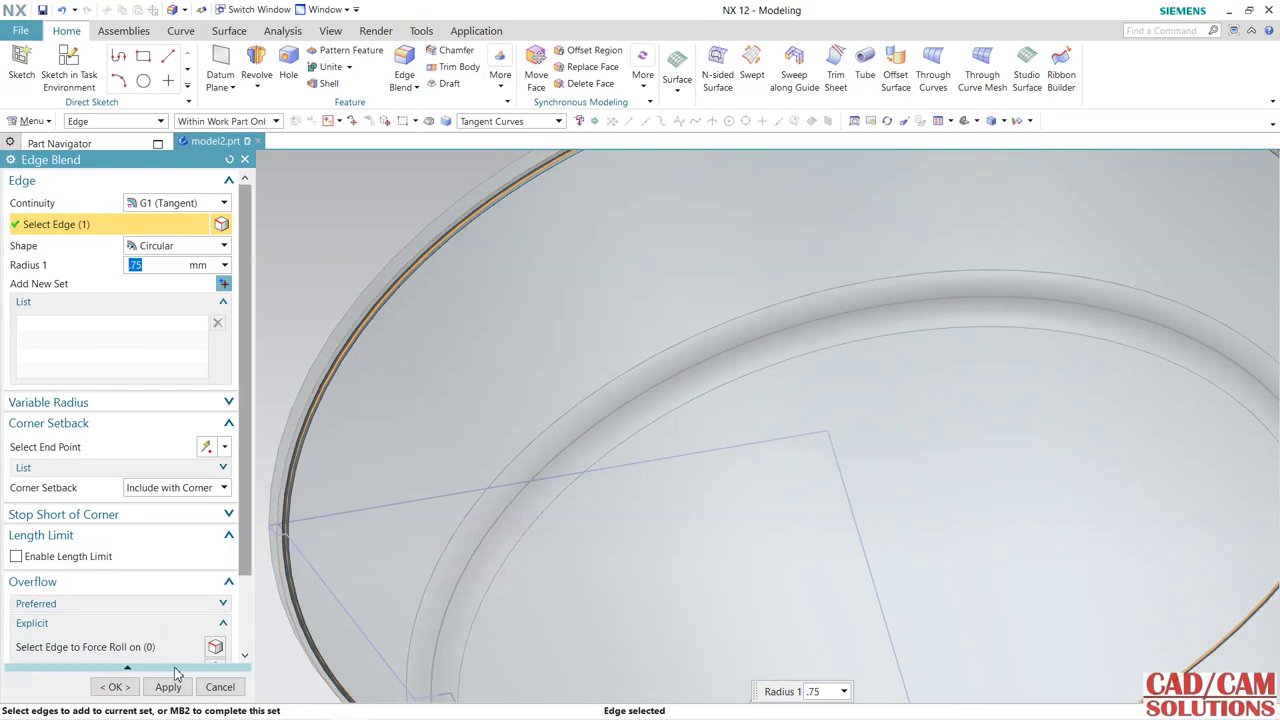
left_click(285, 452)
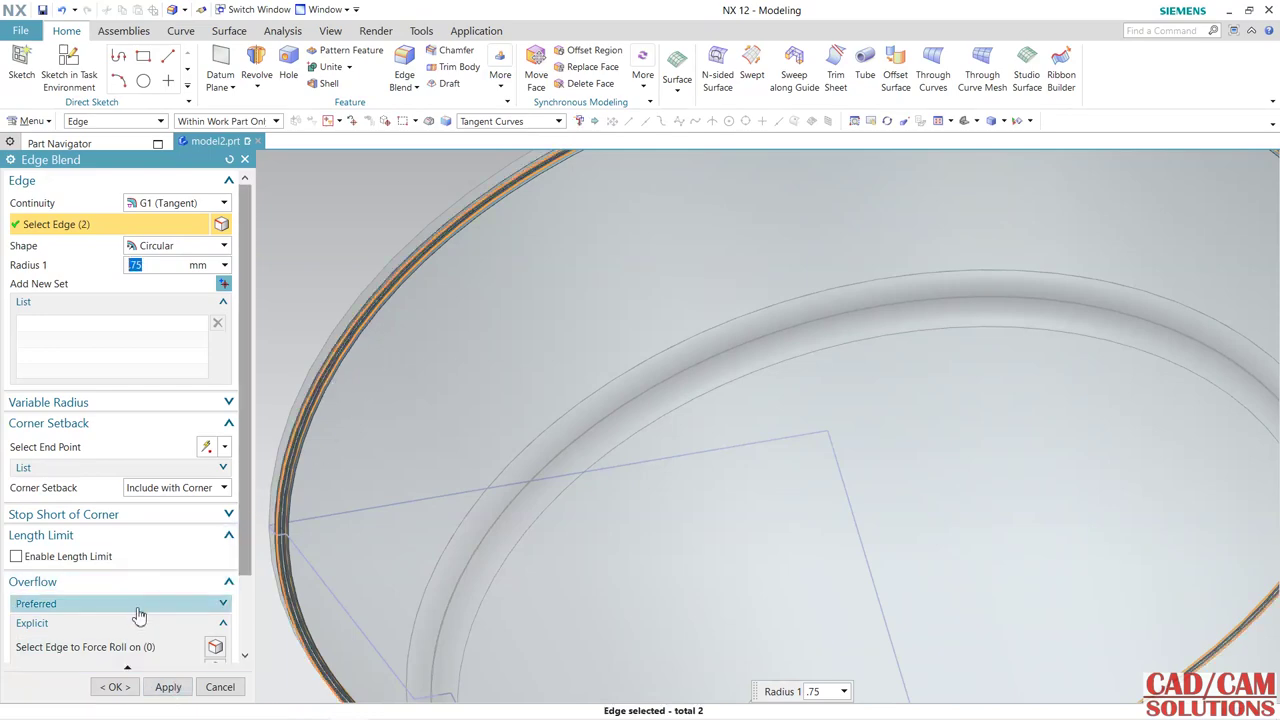
left_click(114, 687)
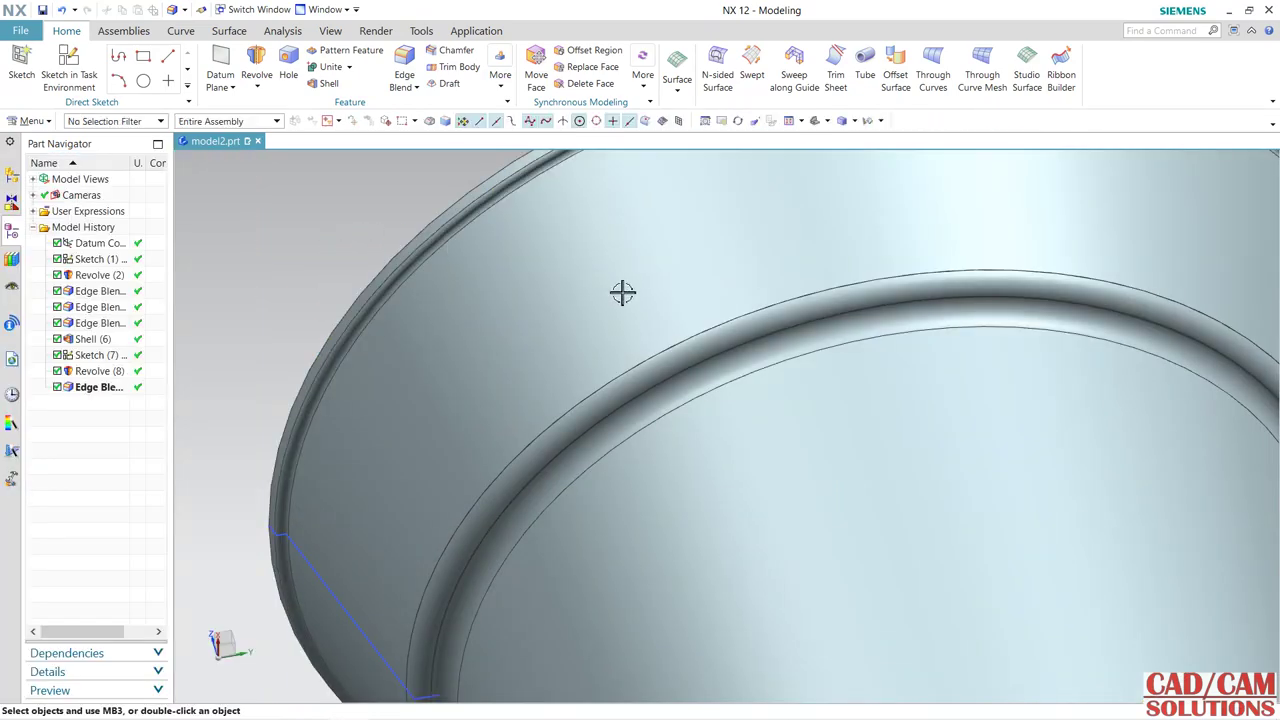
- Create a sketch on the datum XY plane under the base, oriented by the datum Y axis
scroll(622, 292, "down", 2)
scroll(622, 292, "down", 3)
mouse_move(896, 190)
middle_mouse_down()
mouse_move(819, 291)
mouse_move(829, 223)
mouse_move(853, 228)
mouse_move(820, 151)
middle_mouse_up()
left_click(69, 75)
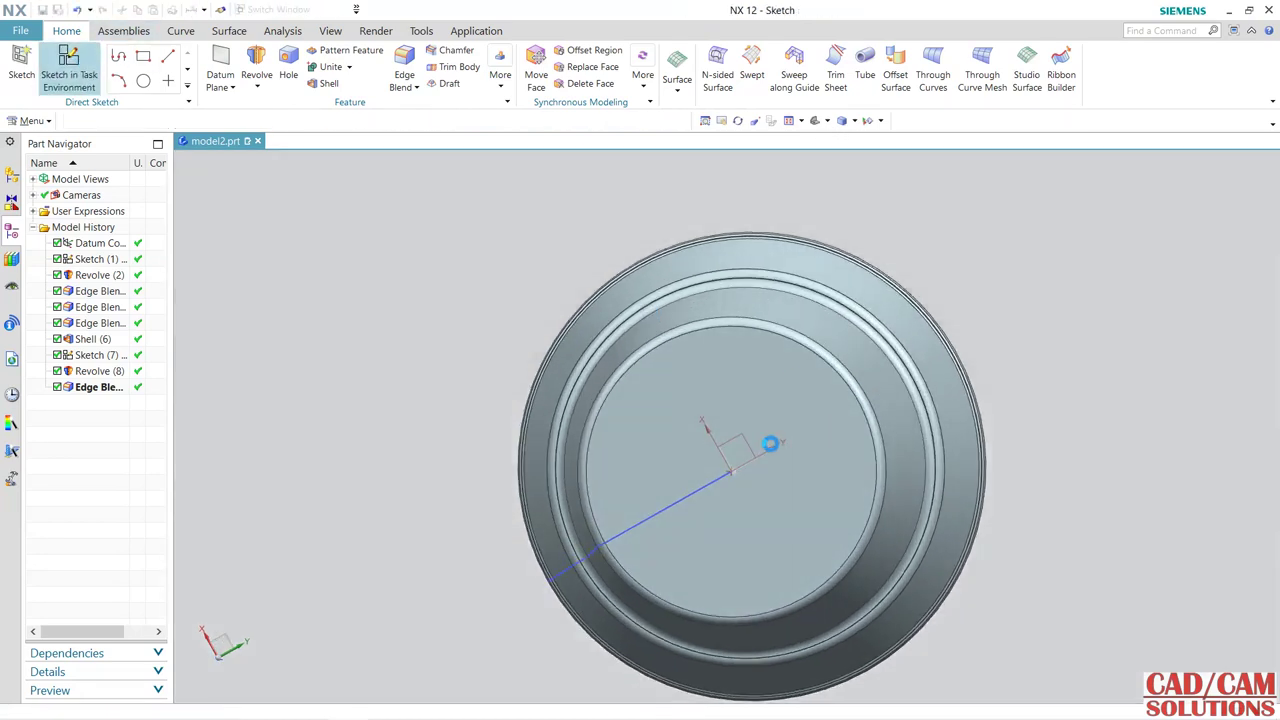
left_click(752, 448)
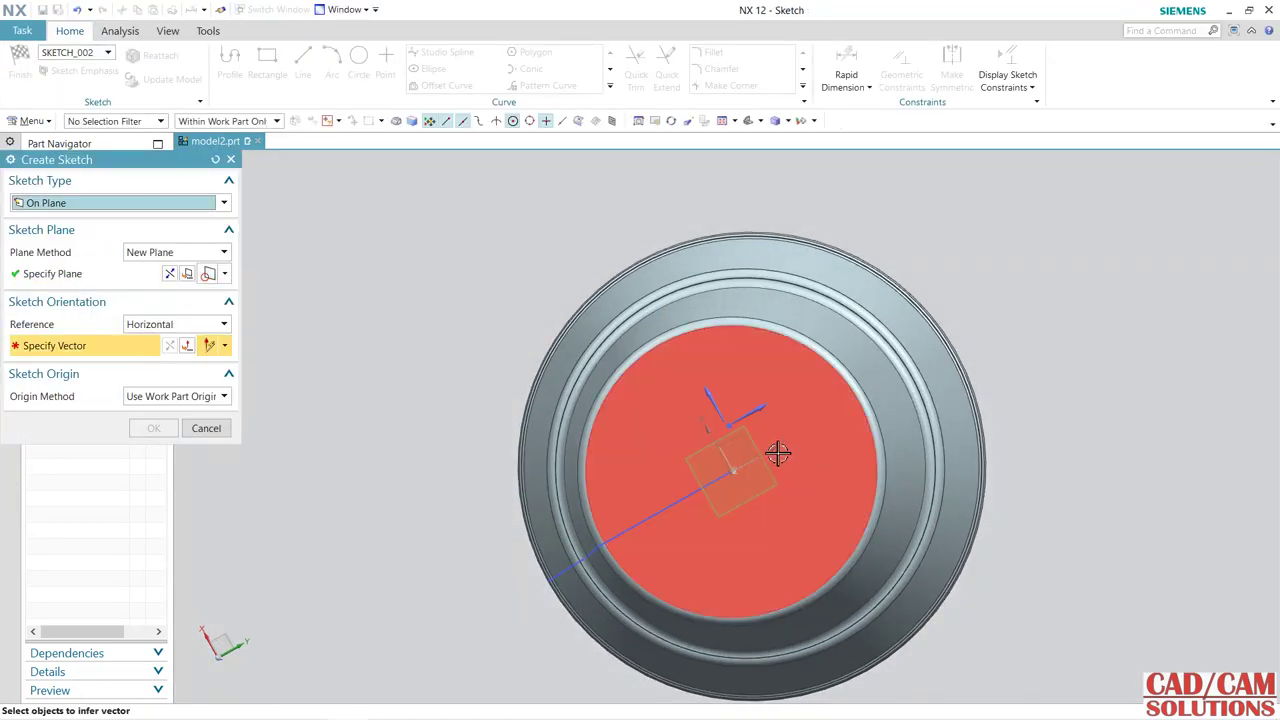
left_click(772, 452)
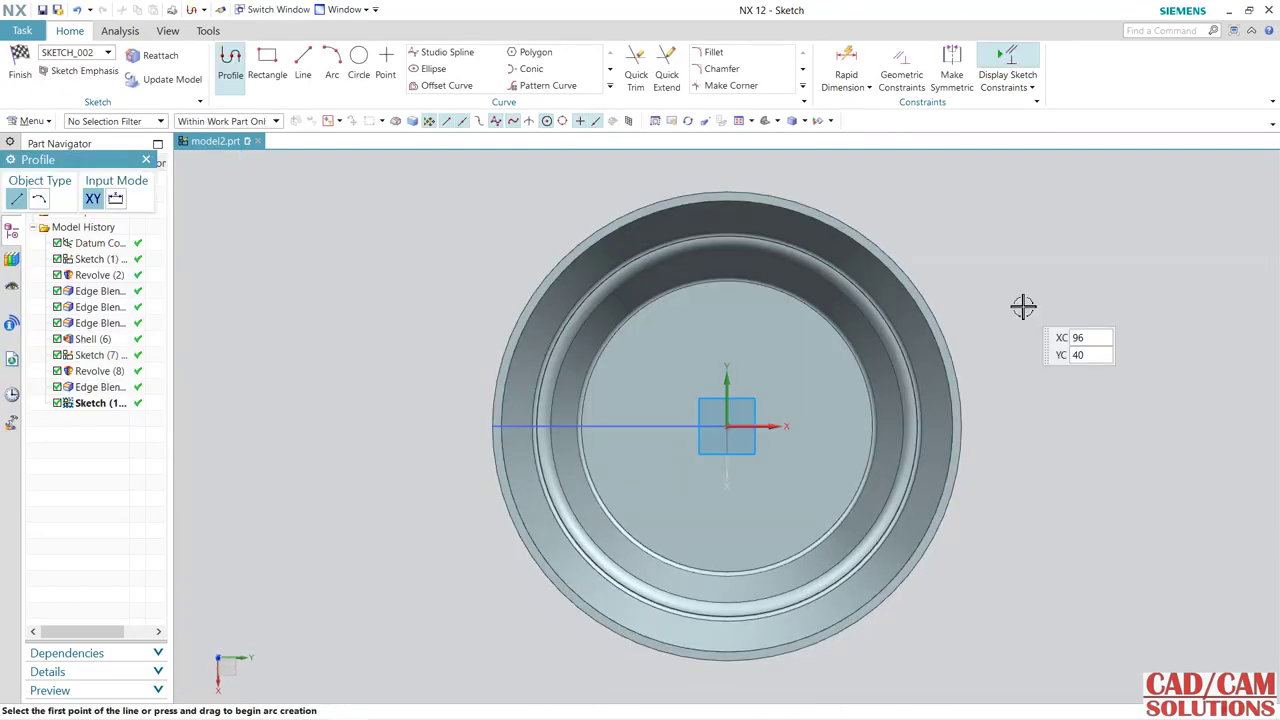
- Sketch a circle centred at the origin and dimension its diameter to 72 mm
left_click(305, 68)
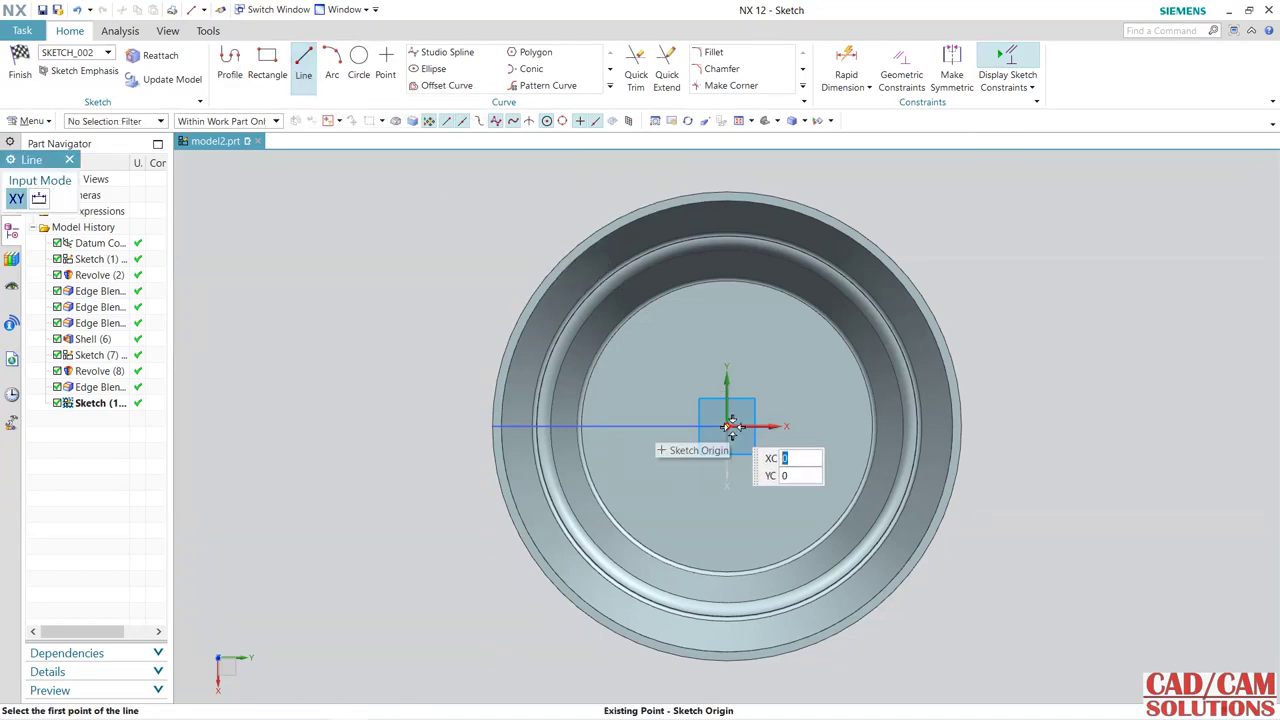
left_click(362, 64)
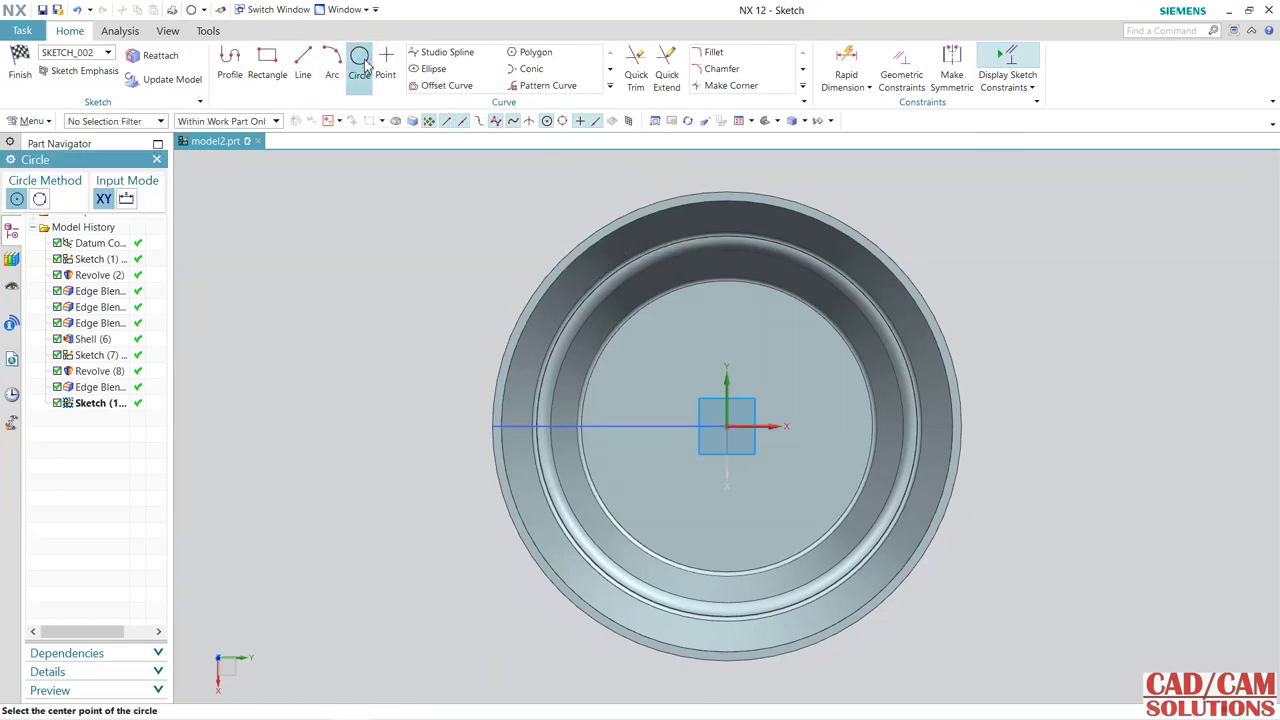
left_click(727, 427)
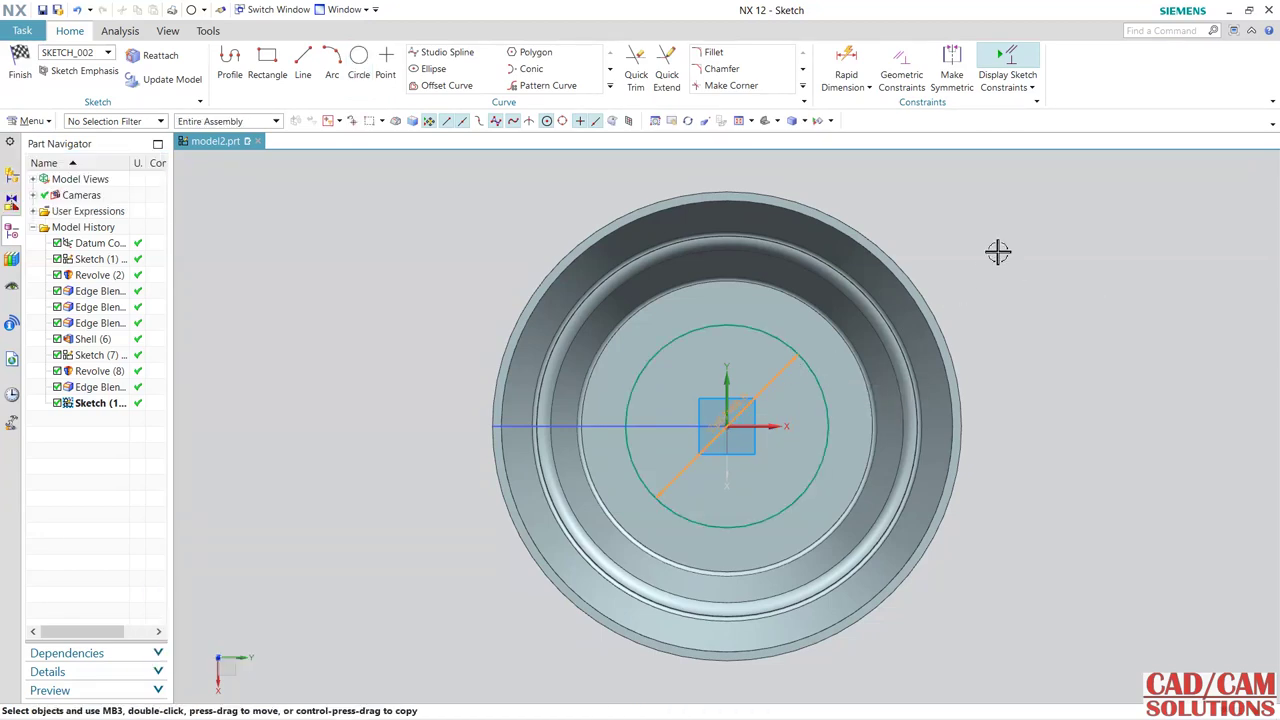
type("72")
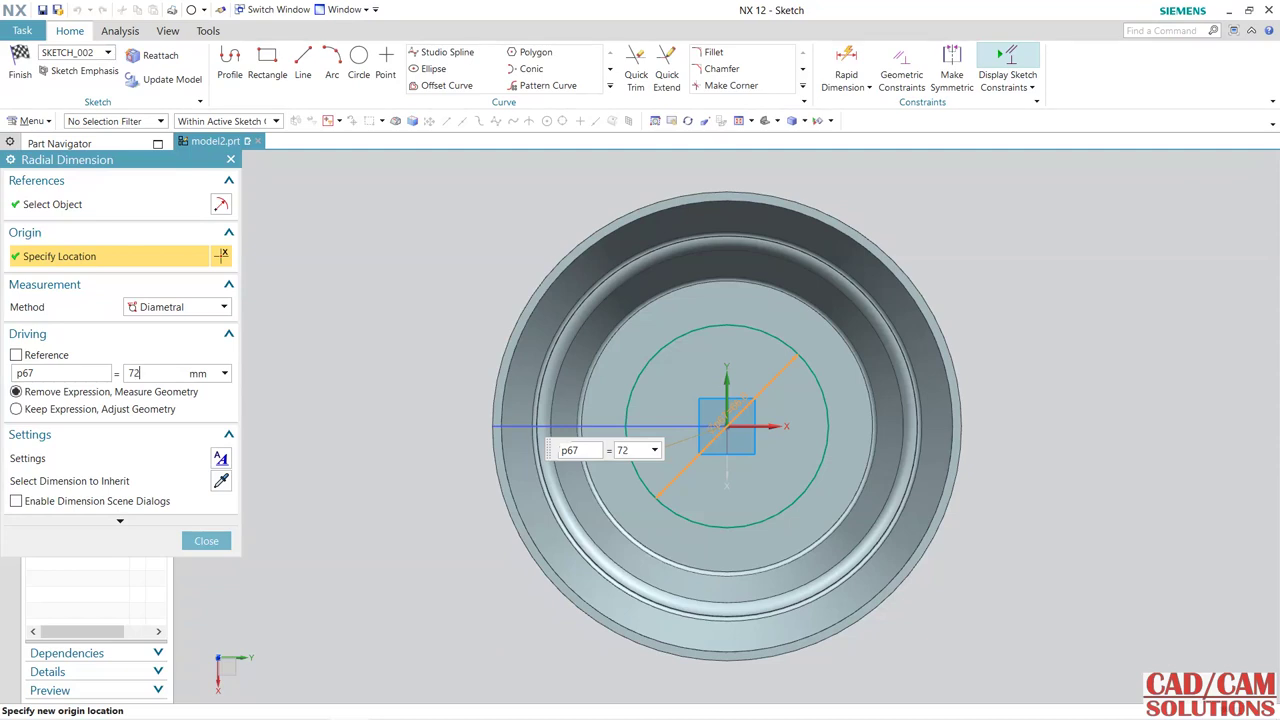
key("Return")
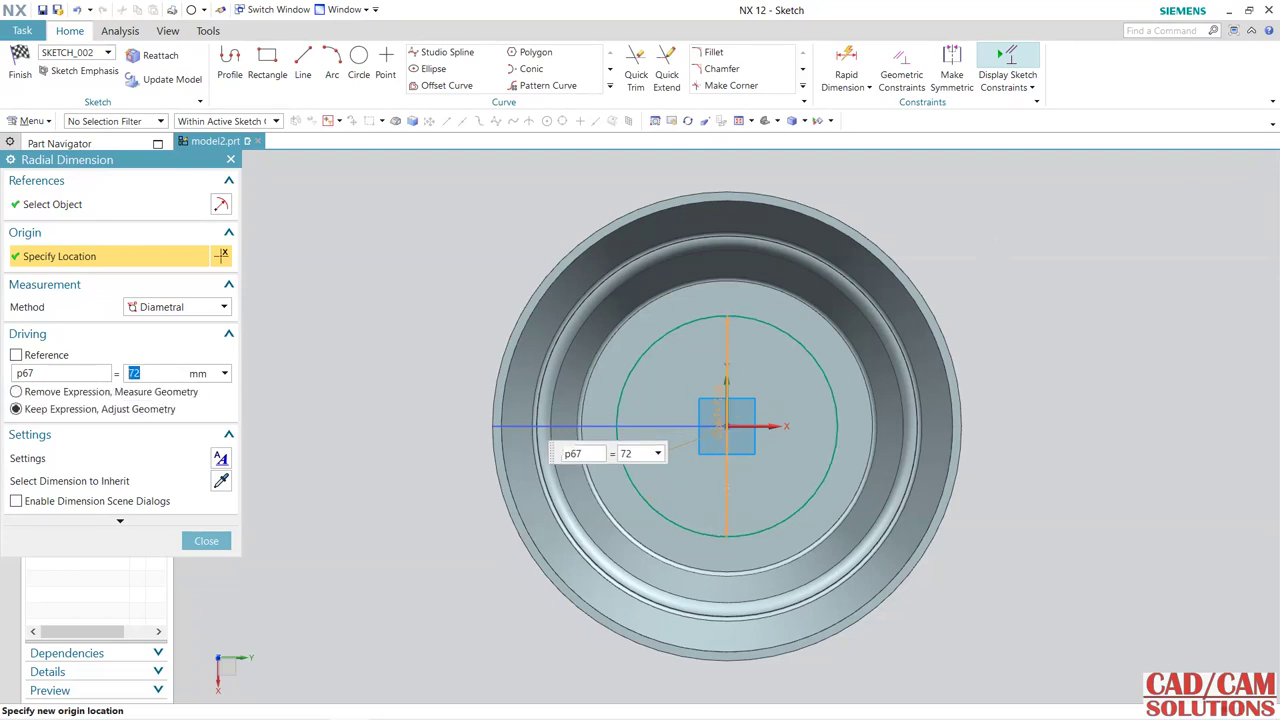
- Draw two lines from the sketch origin, one up-right and one up-left, forming a V
left_click(303, 65)
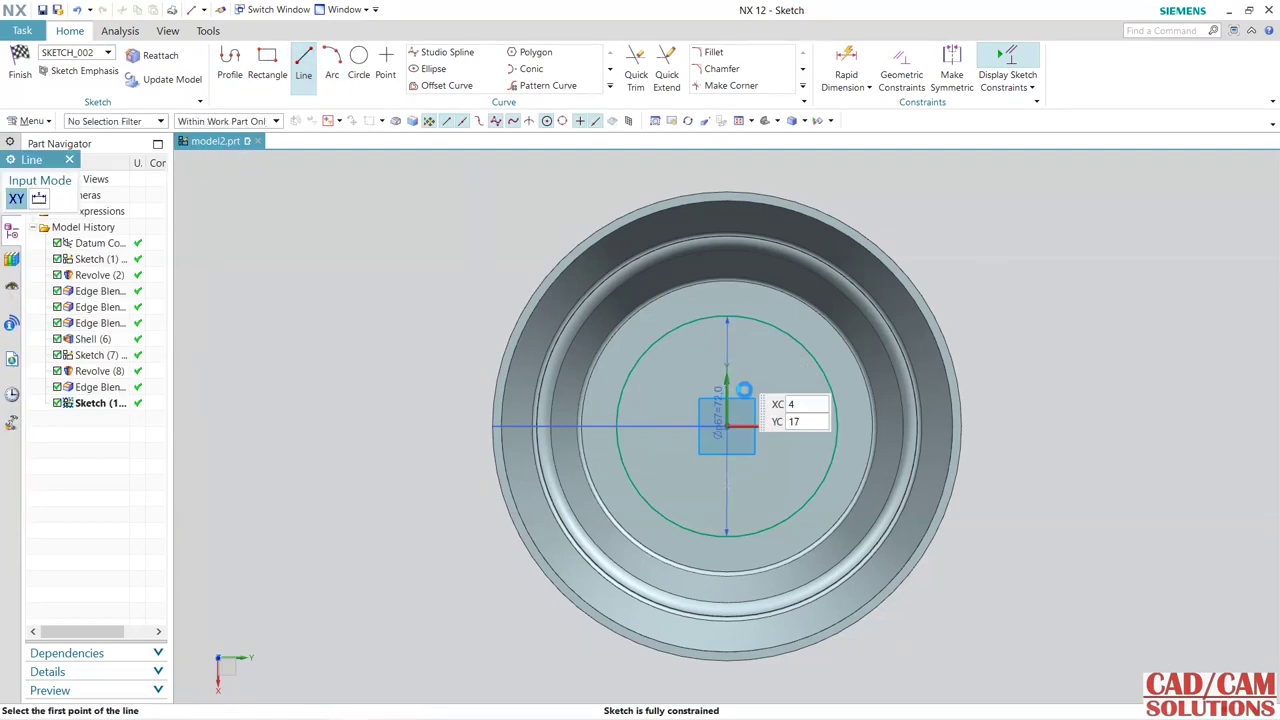
scroll(748, 438, "up", 1)
left_click(722, 425)
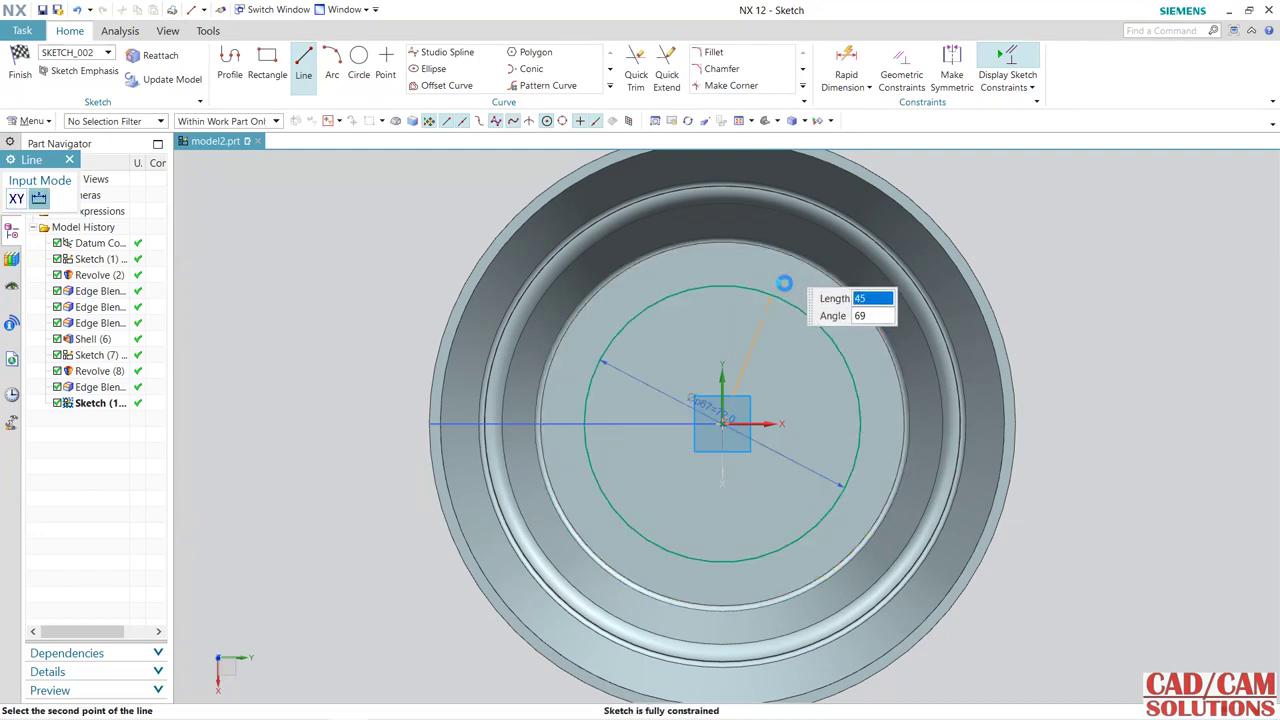
left_click(783, 263)
left_click(724, 424)
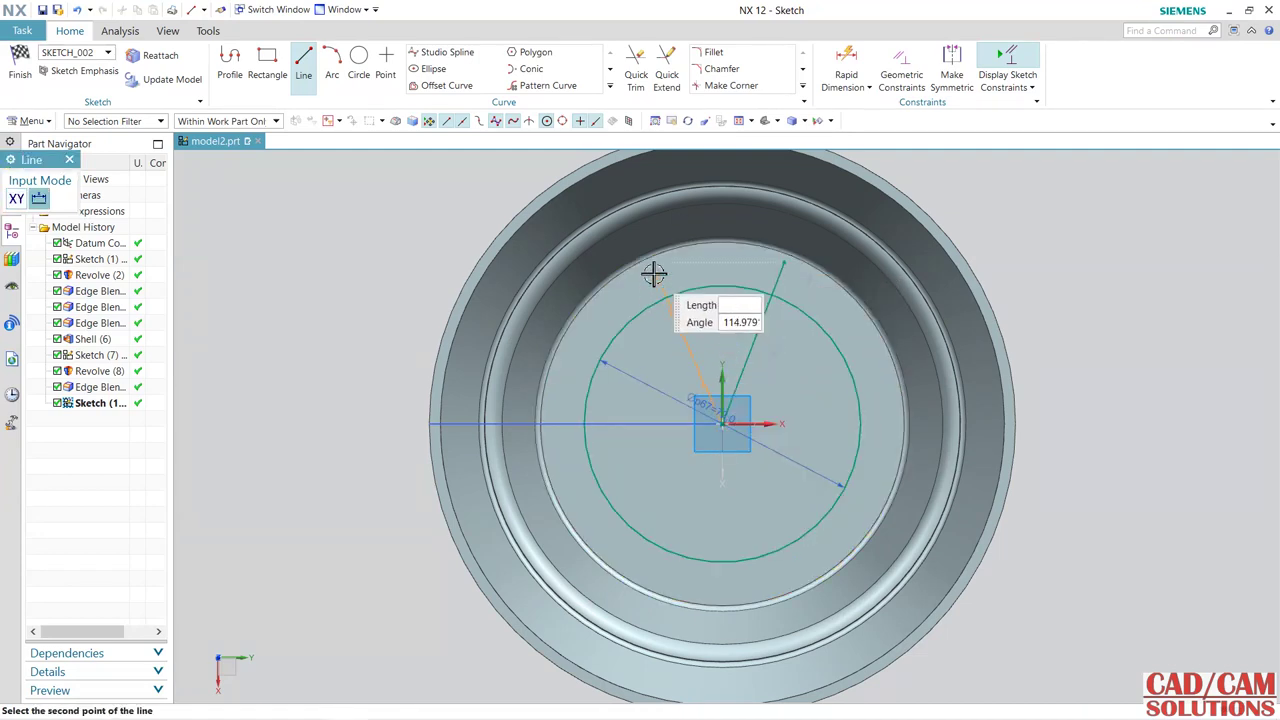
left_click(652, 266)
key("Escape")
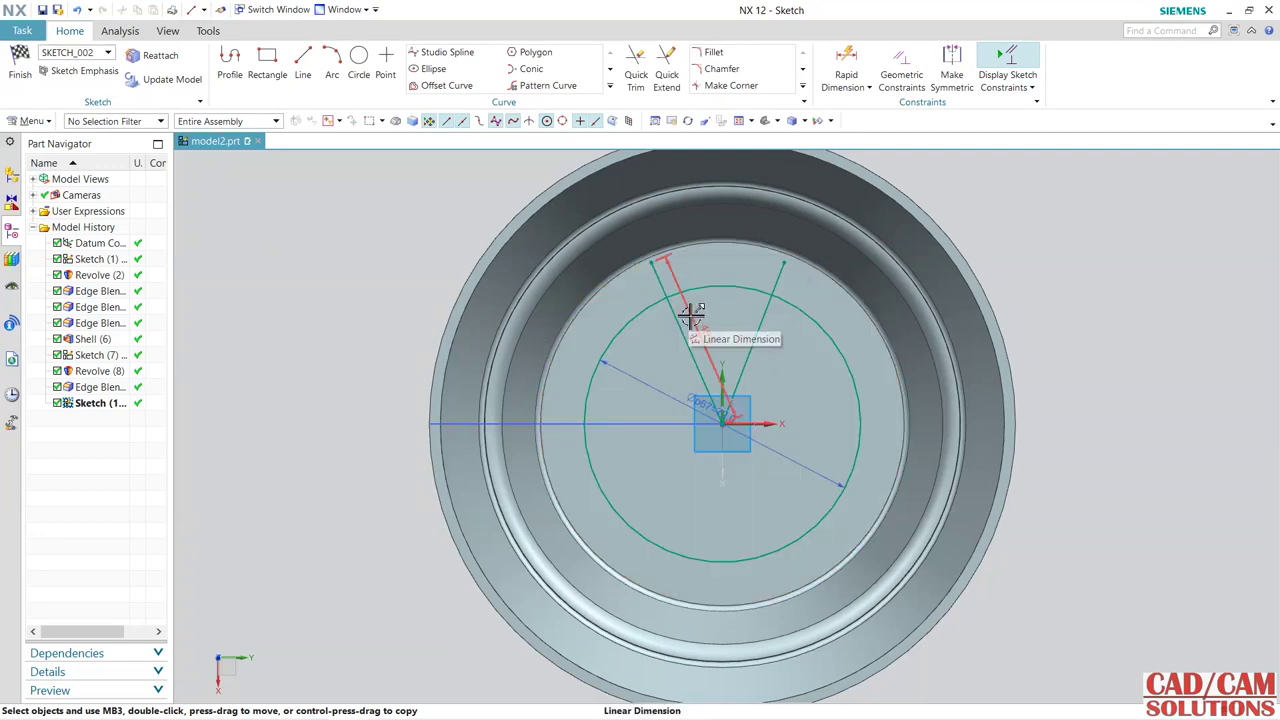
- Add 15° angular dimensions from vertical to both the right and left V lines
left_click(862, 87)
left_click(875, 153)
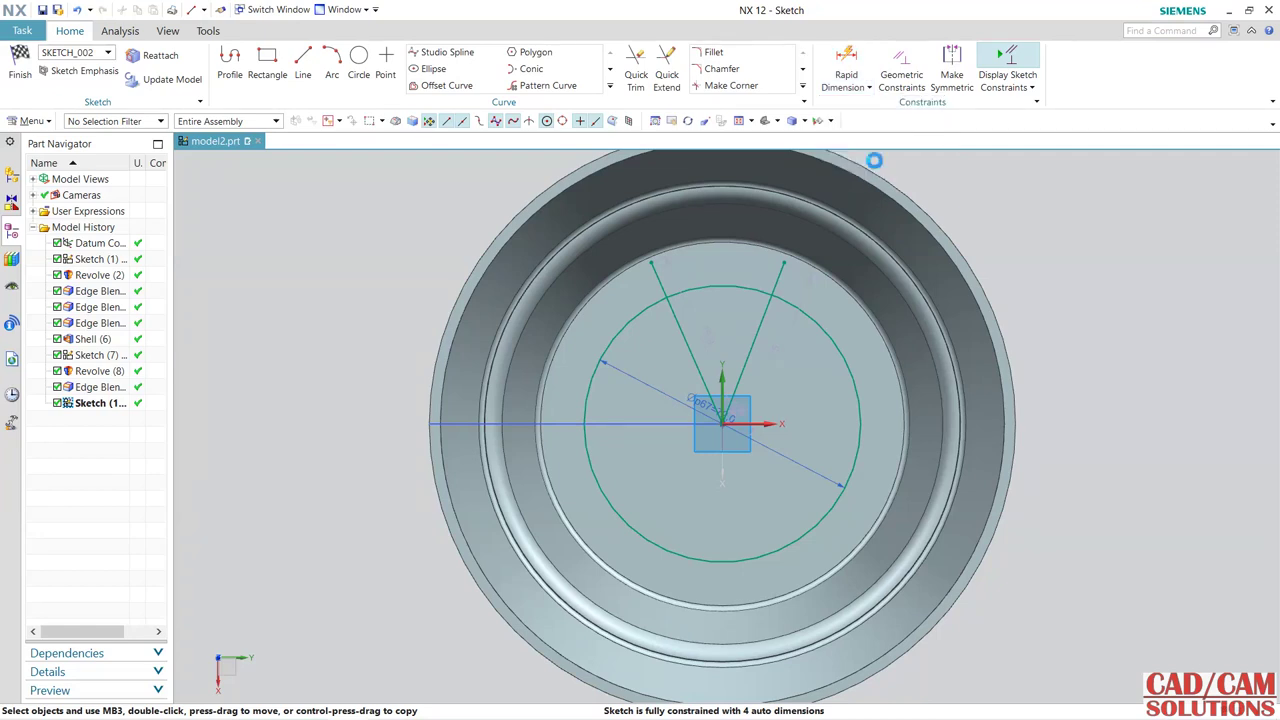
left_click(730, 377)
left_click(754, 336)
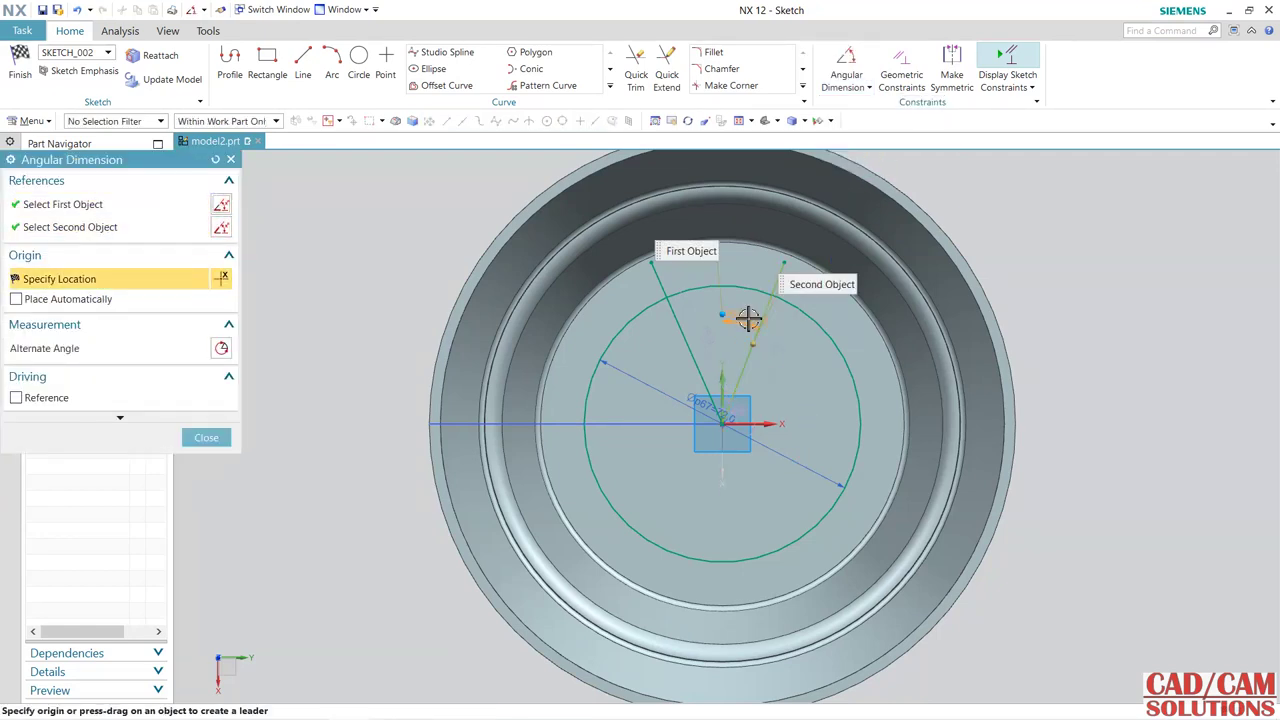
left_click(751, 288)
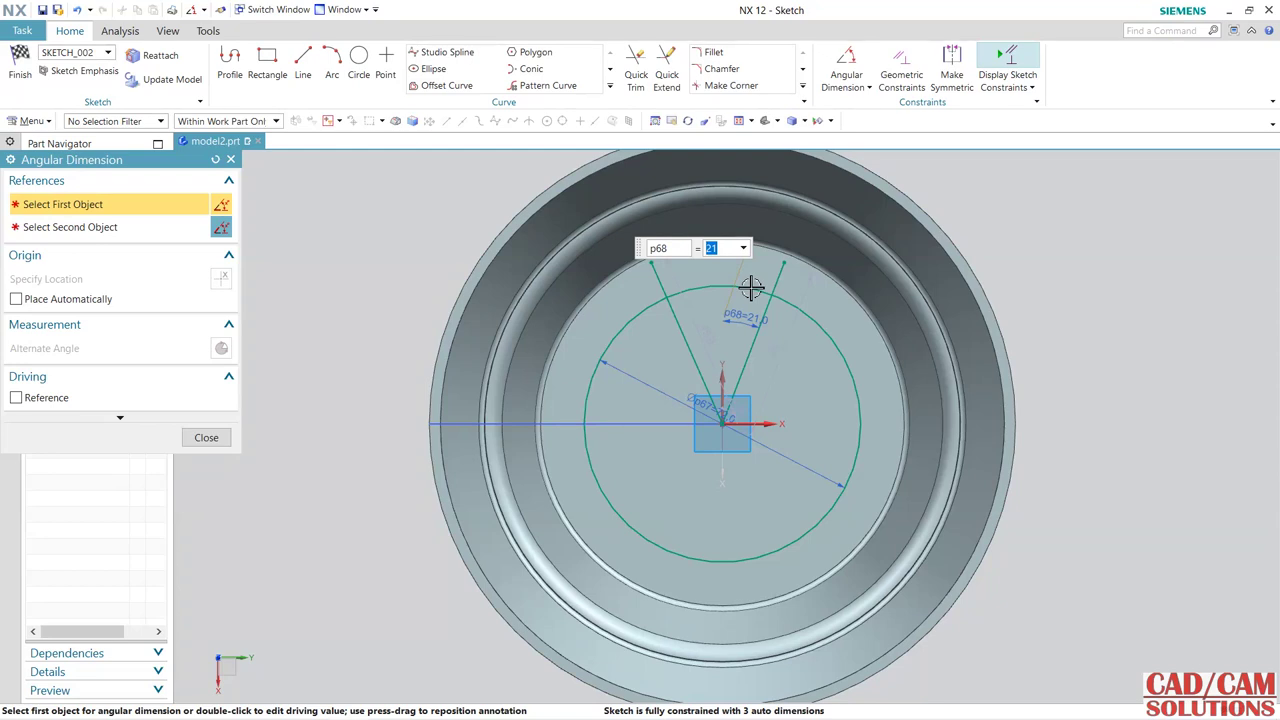
type("15")
key("Return")
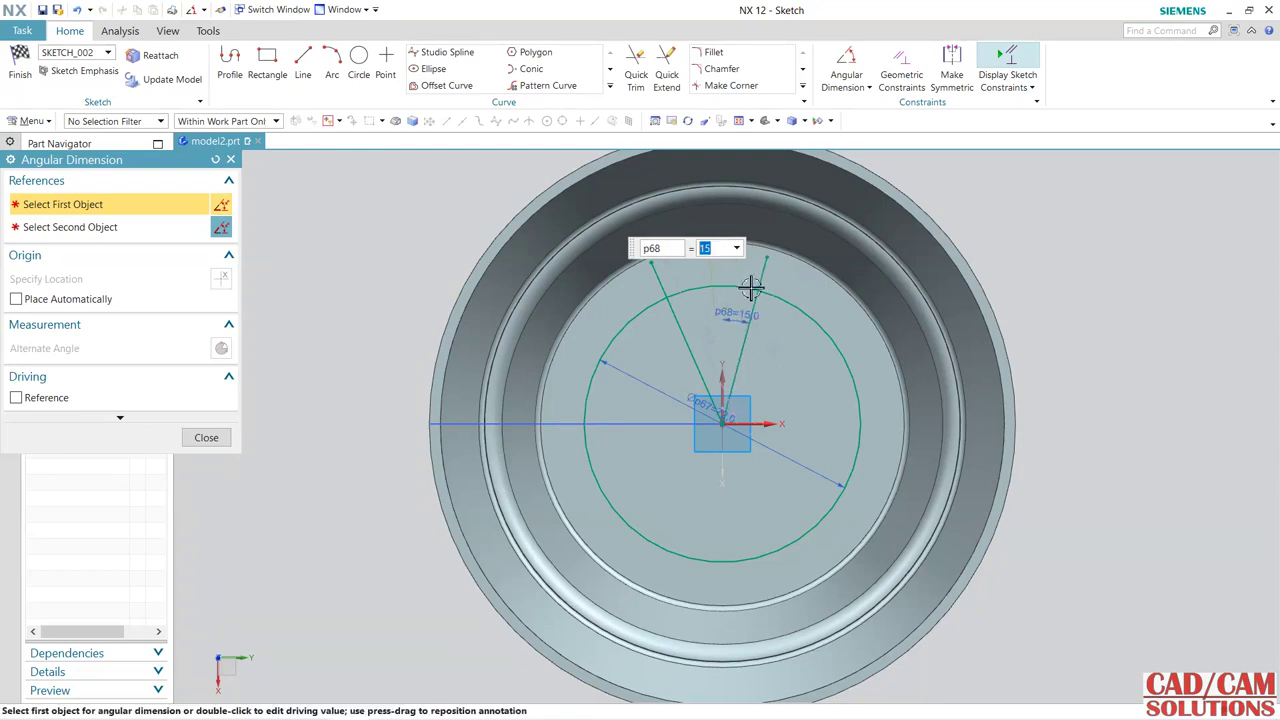
left_click(680, 350)
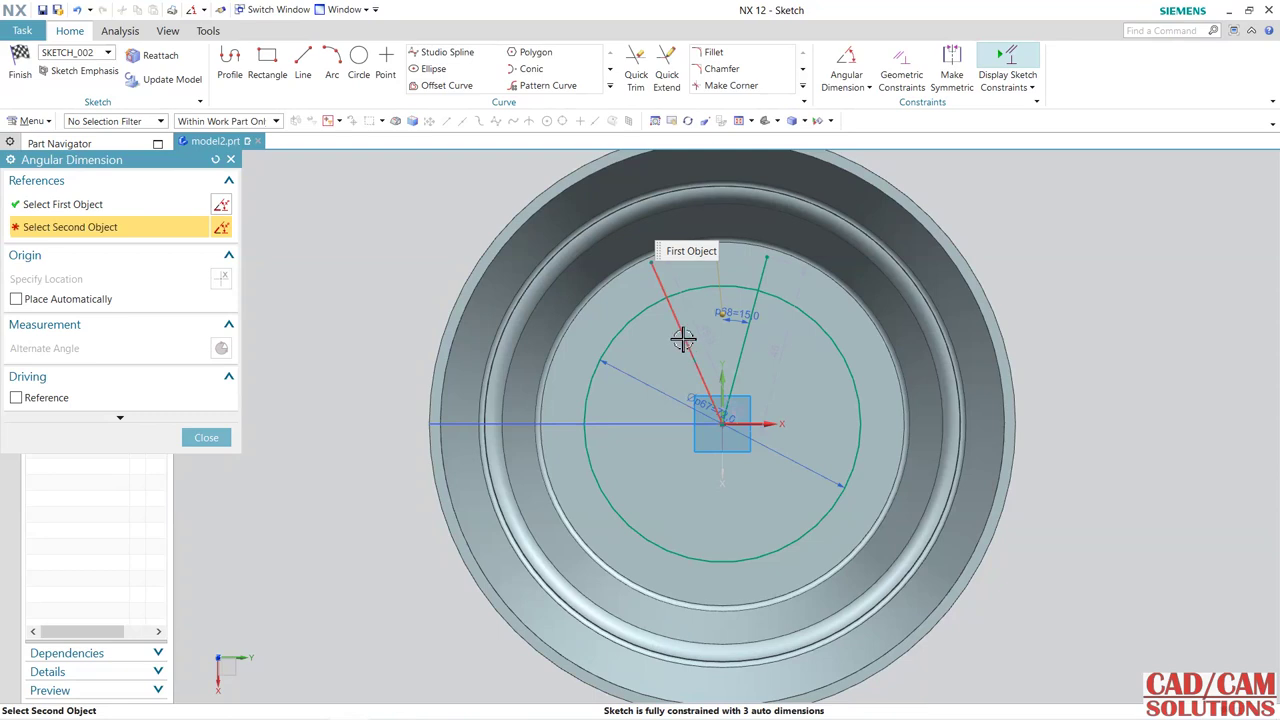
left_click(686, 328)
left_click(700, 295)
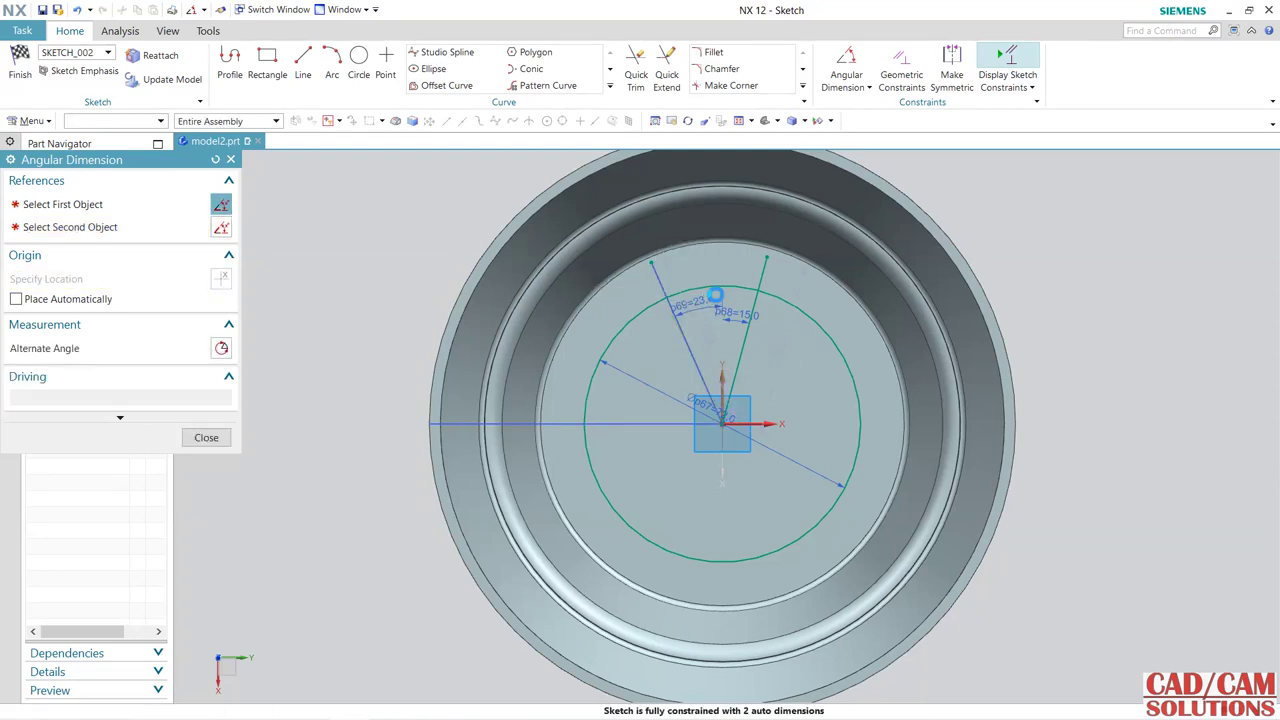
type("15")
key("Return")
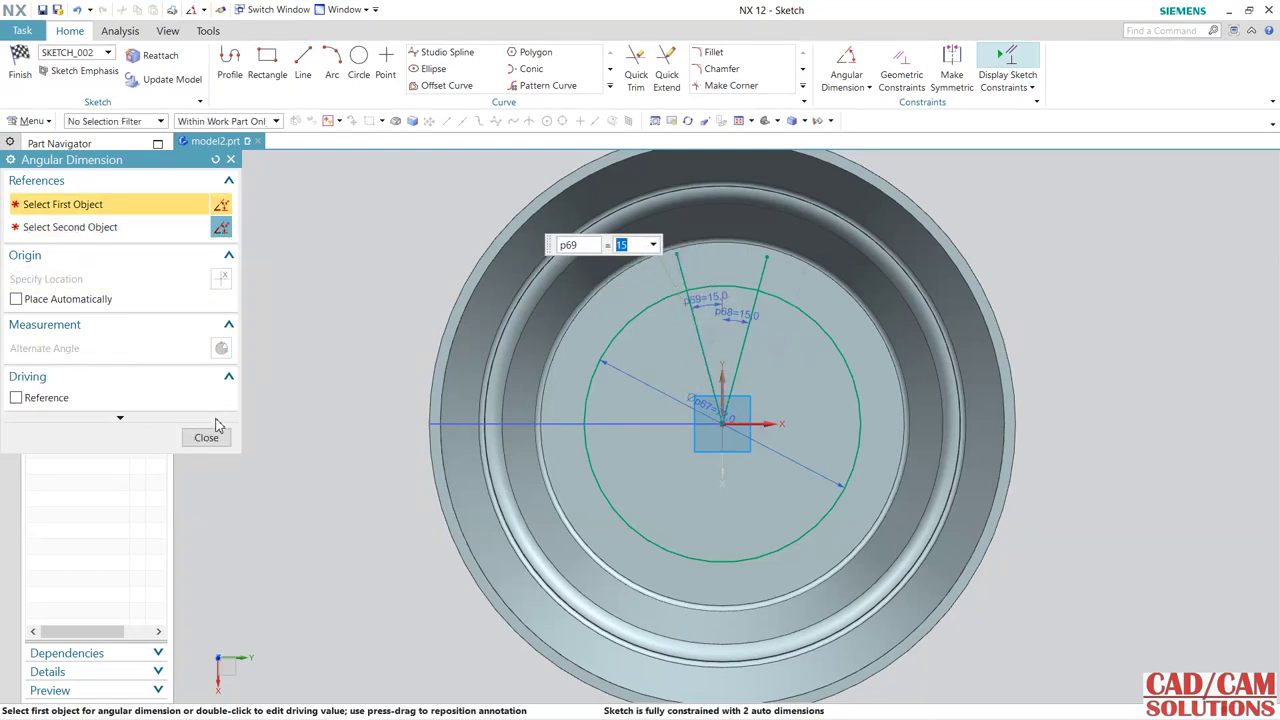
left_click(206, 437)
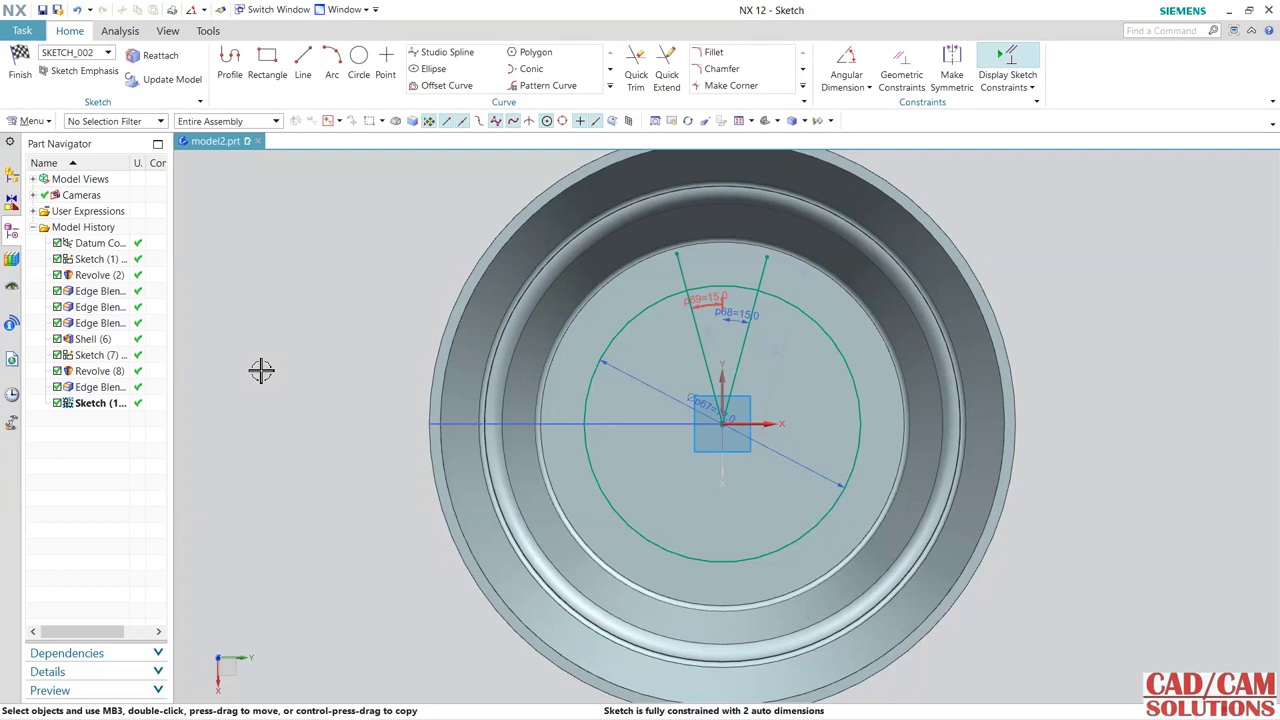
- Draw an origin-centred circle through the lines' outer ends and set its diameter to 100 mm
left_click(359, 62)
left_click(727, 423)
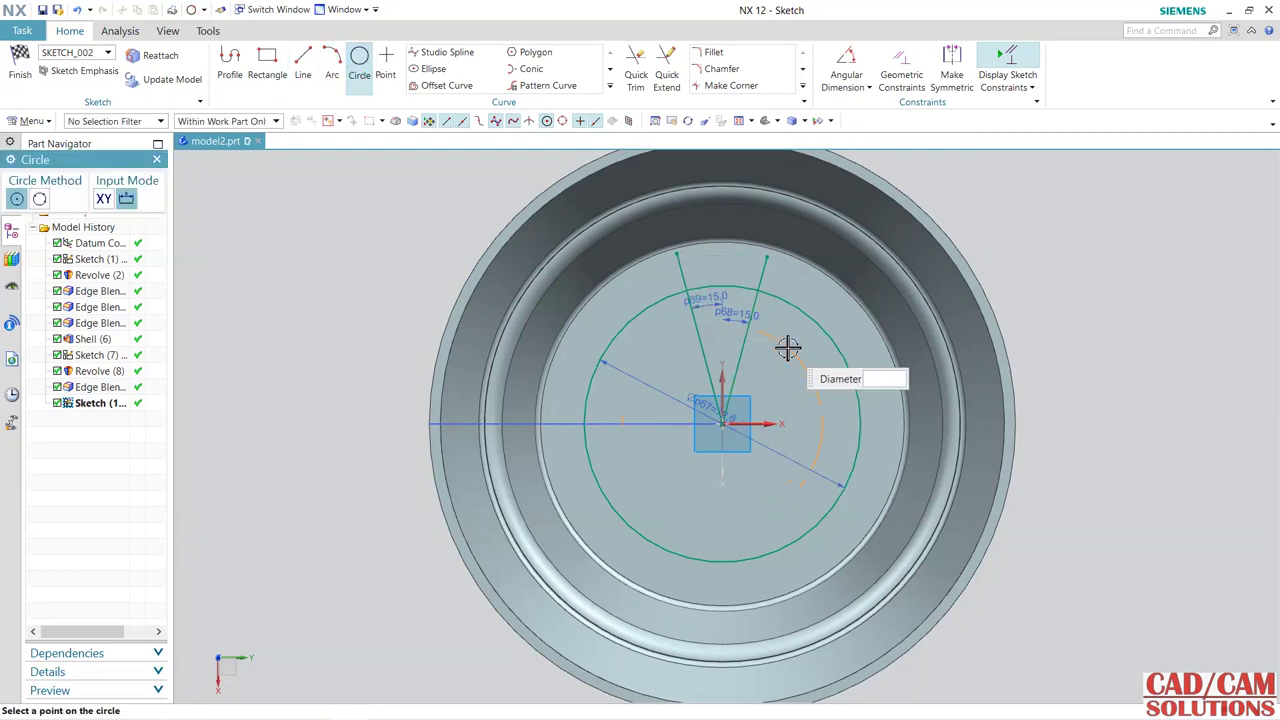
left_click(766, 258)
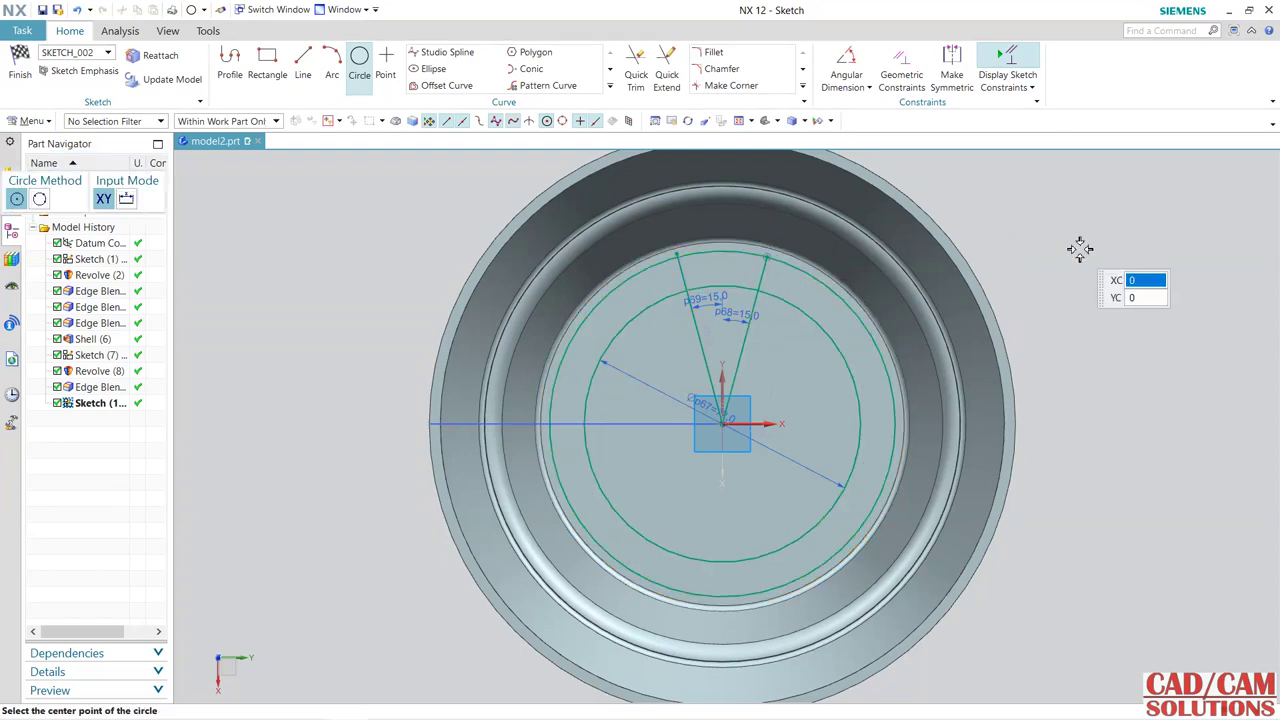
key("Escape")
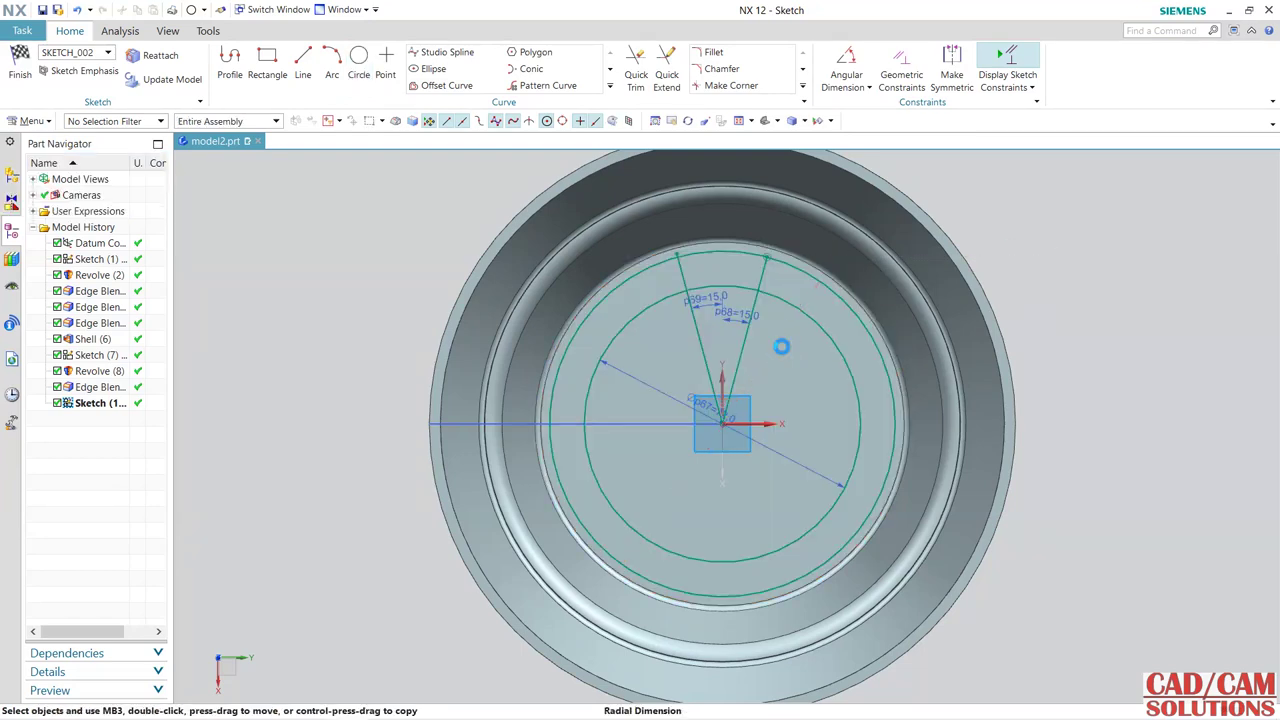
left_click(820, 285)
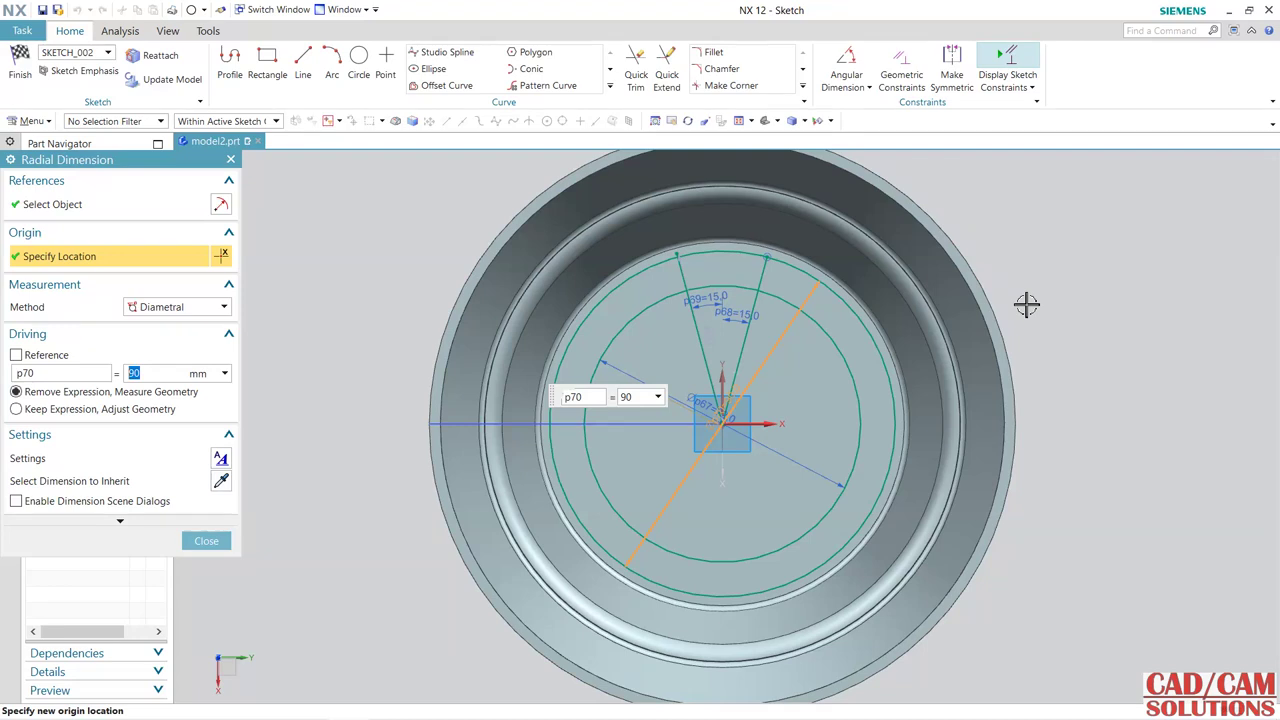
type("100")
key("Return")
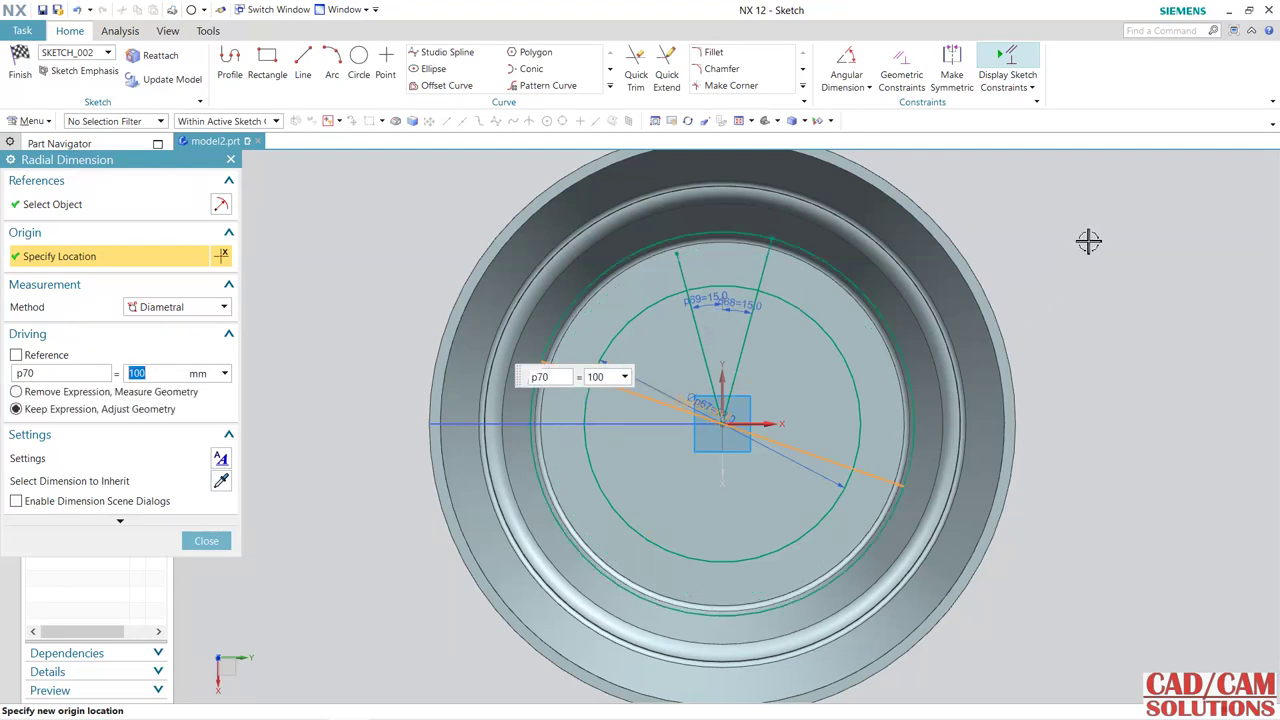
left_click(205, 542)
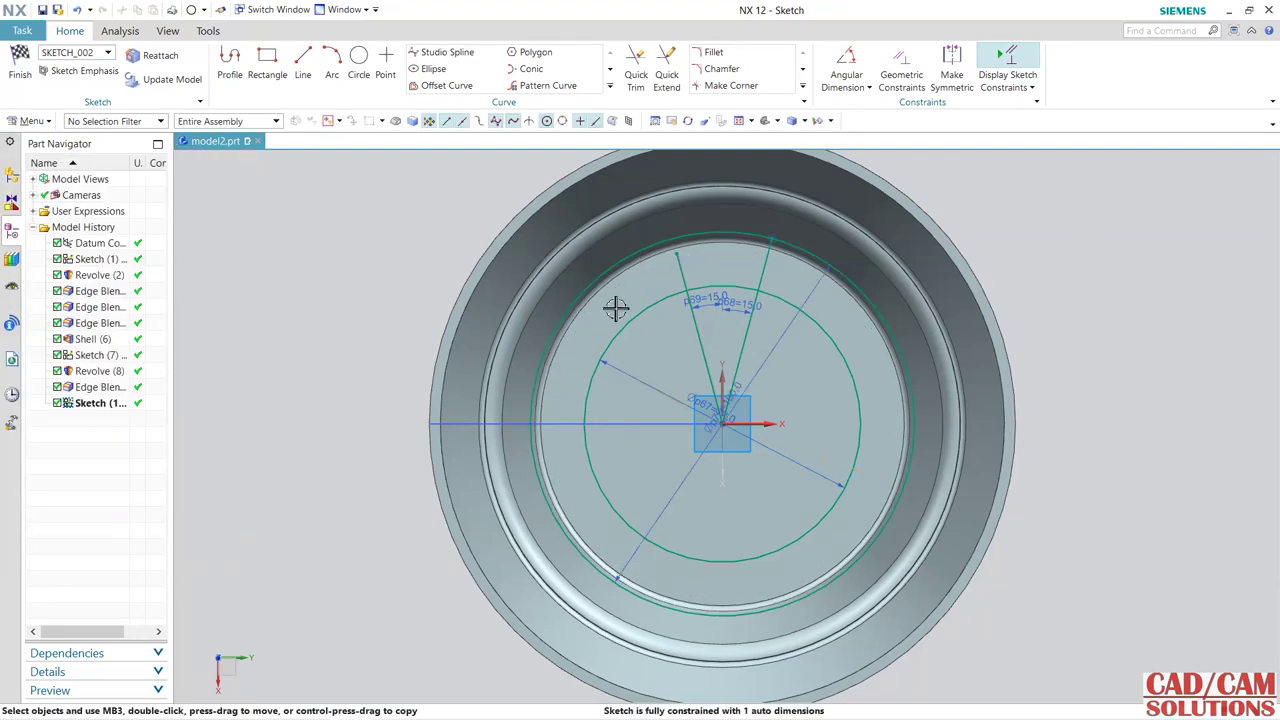
left_click(665, 246)
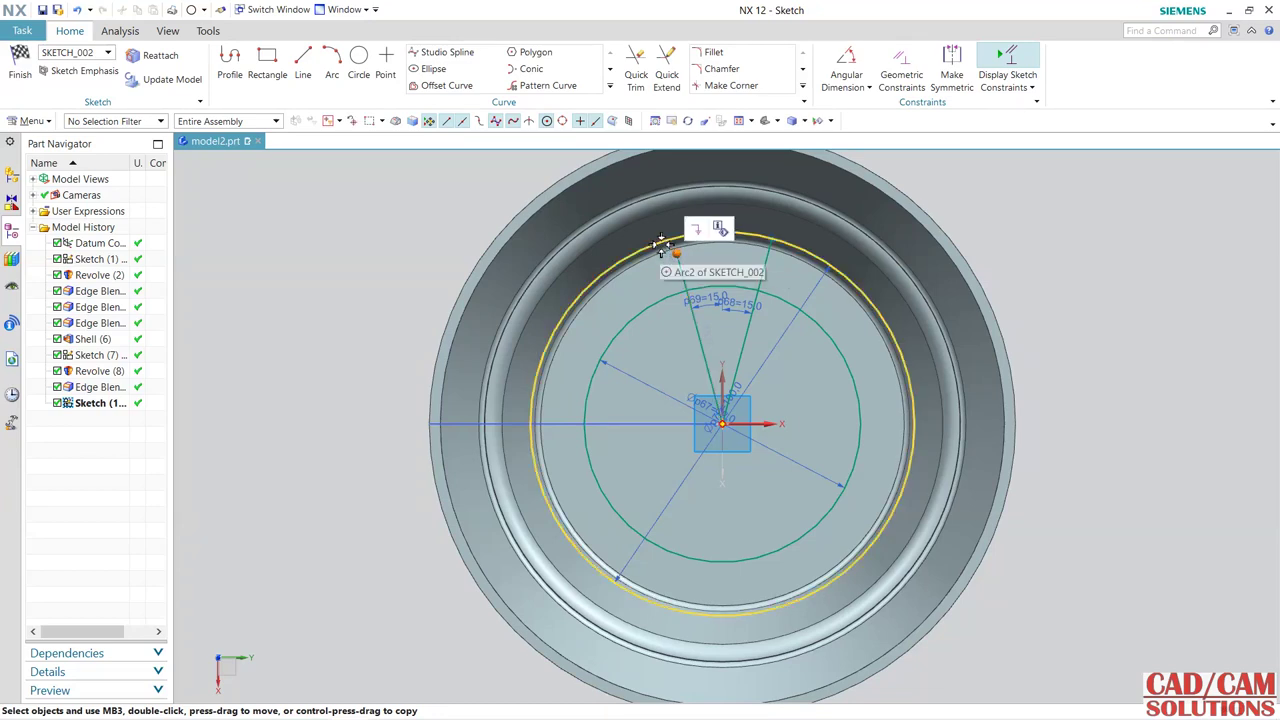
key("Escape")
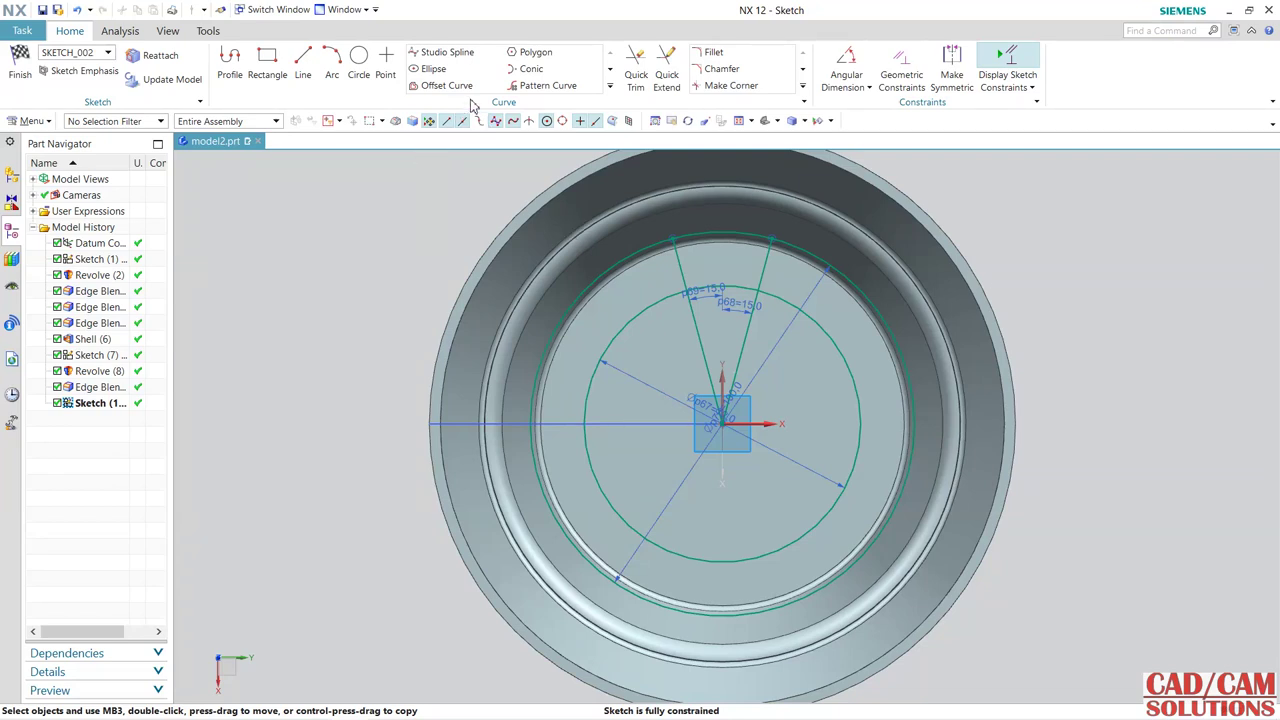
- Circularly pattern the V-line sector 5 times over 360° about the sketch centre
left_click(548, 85)
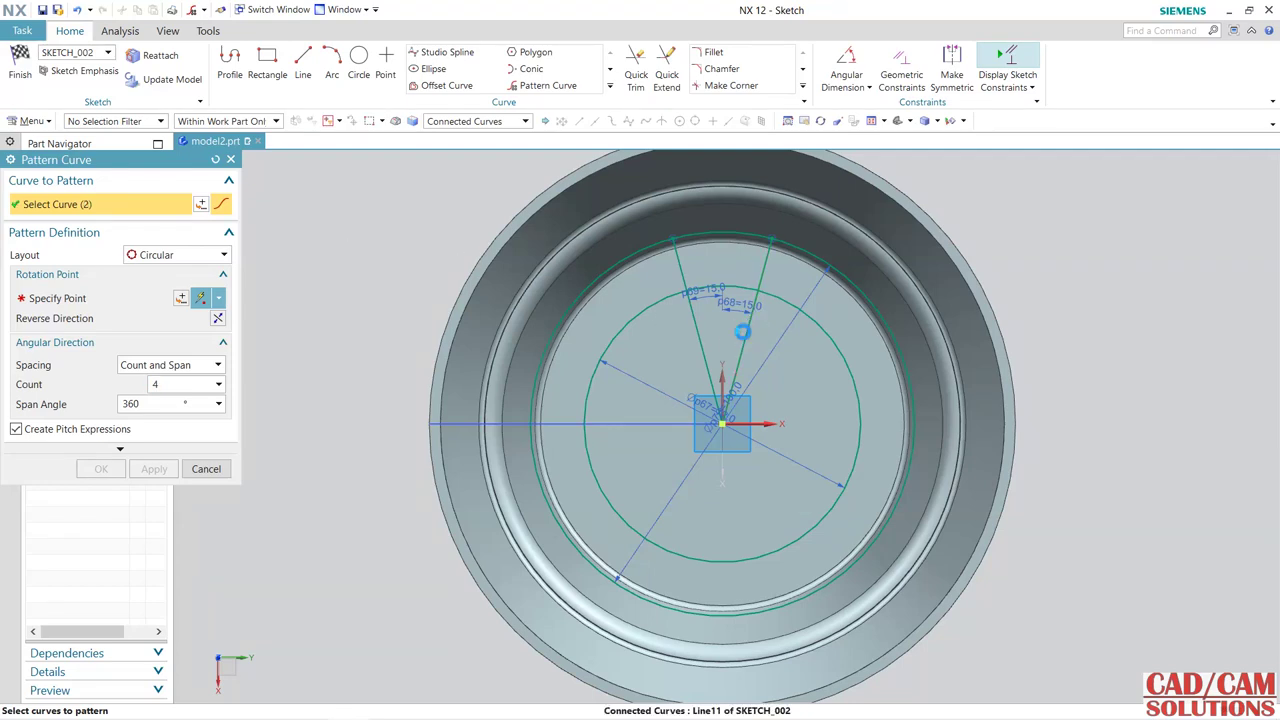
middle_click(307, 400)
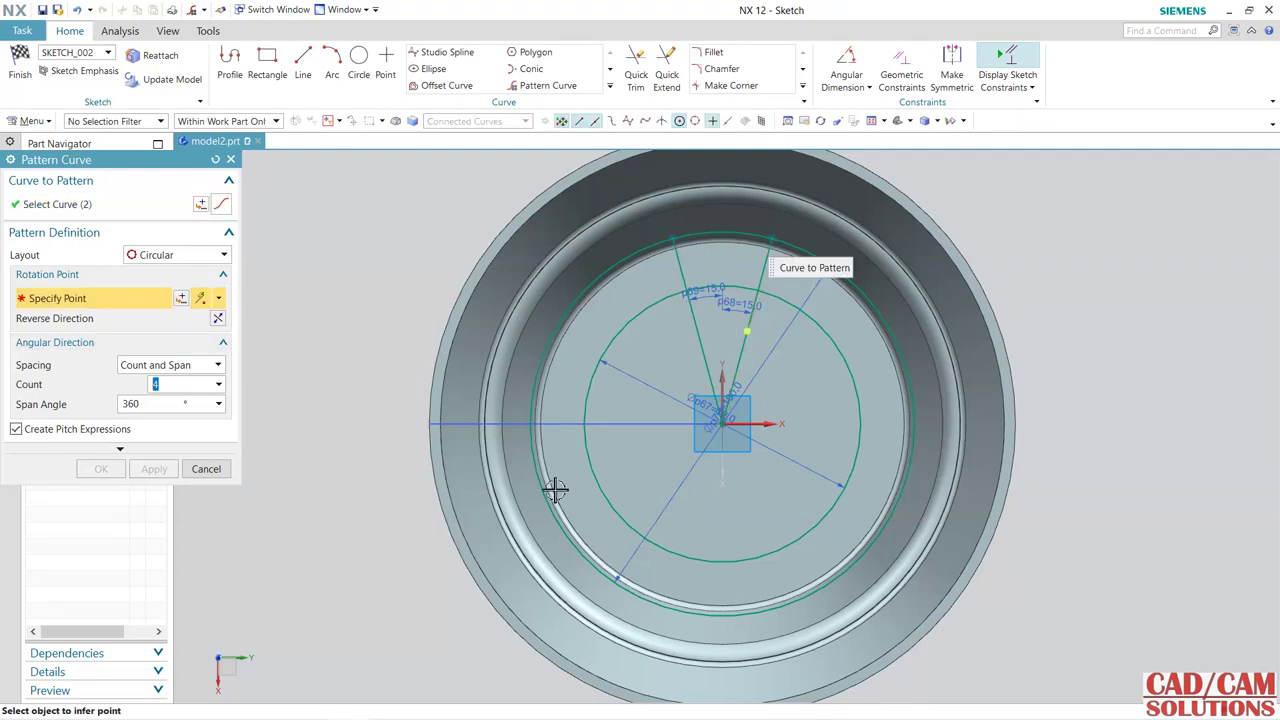
left_click(730, 428)
type("5")
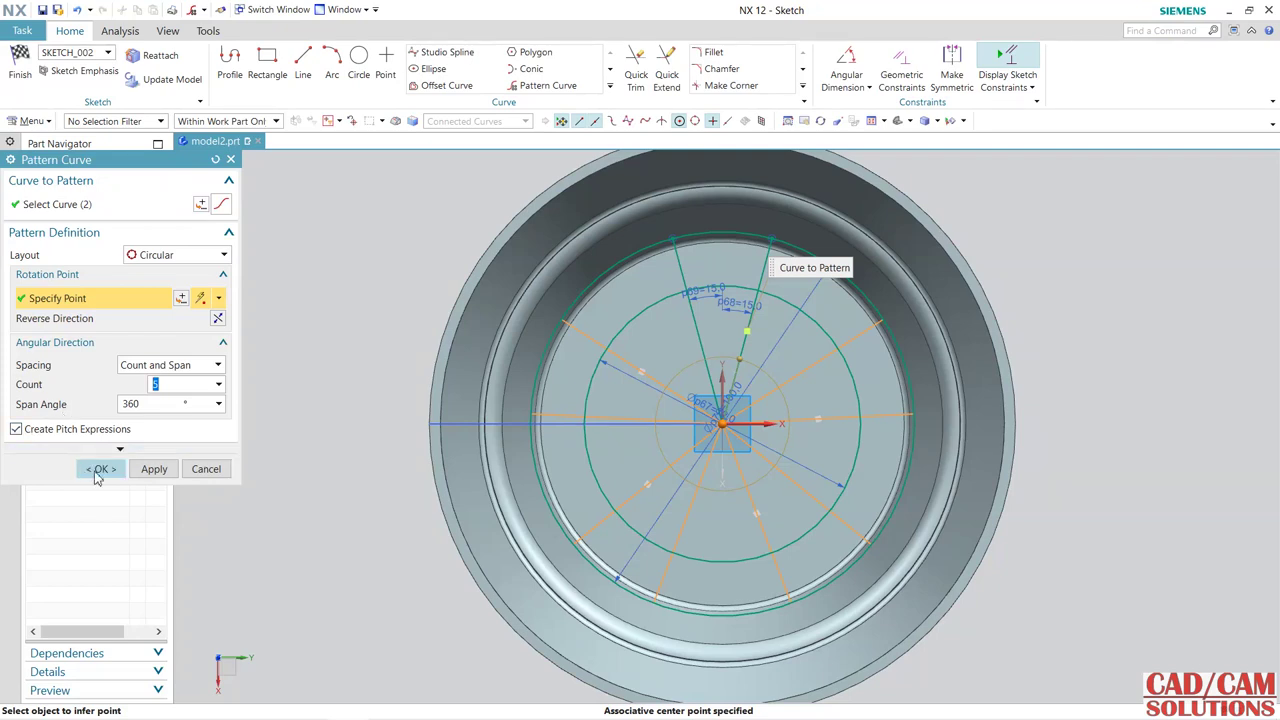
left_click(97, 474)
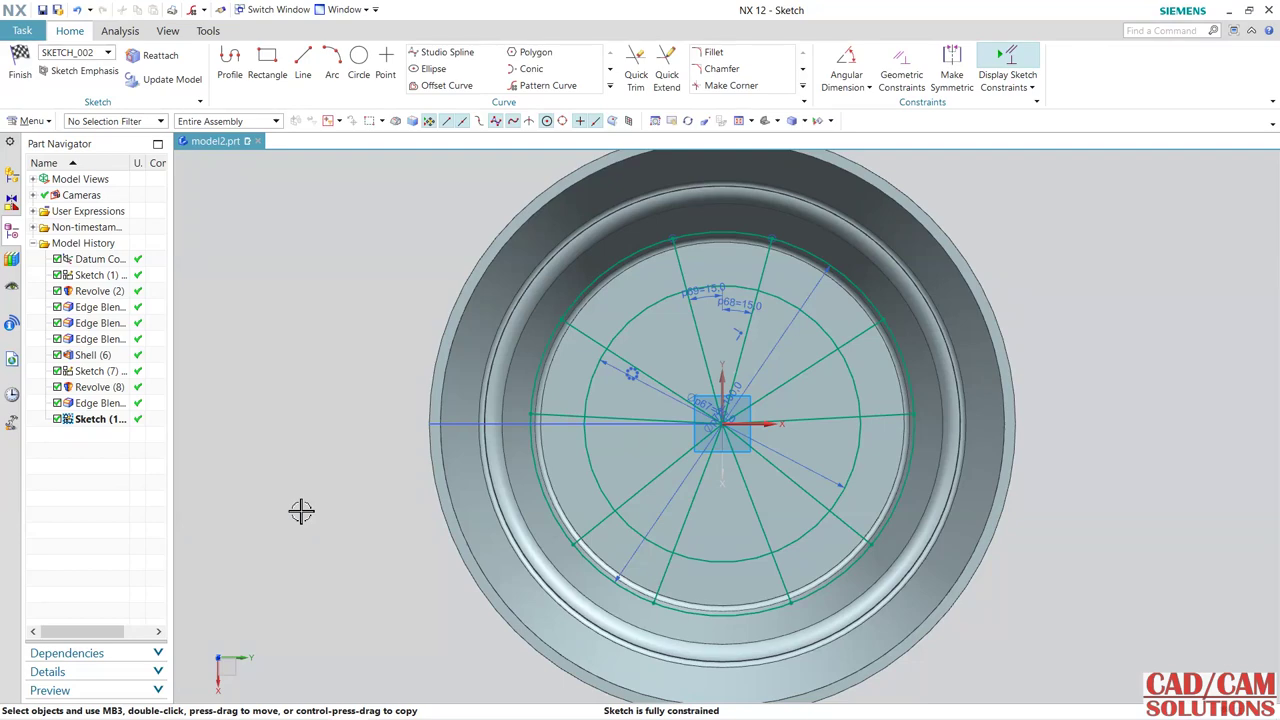
- Finish the spoke sketch, hide the original profile sketch with Ctrl+B, and start an Extrude
left_click(20, 64)
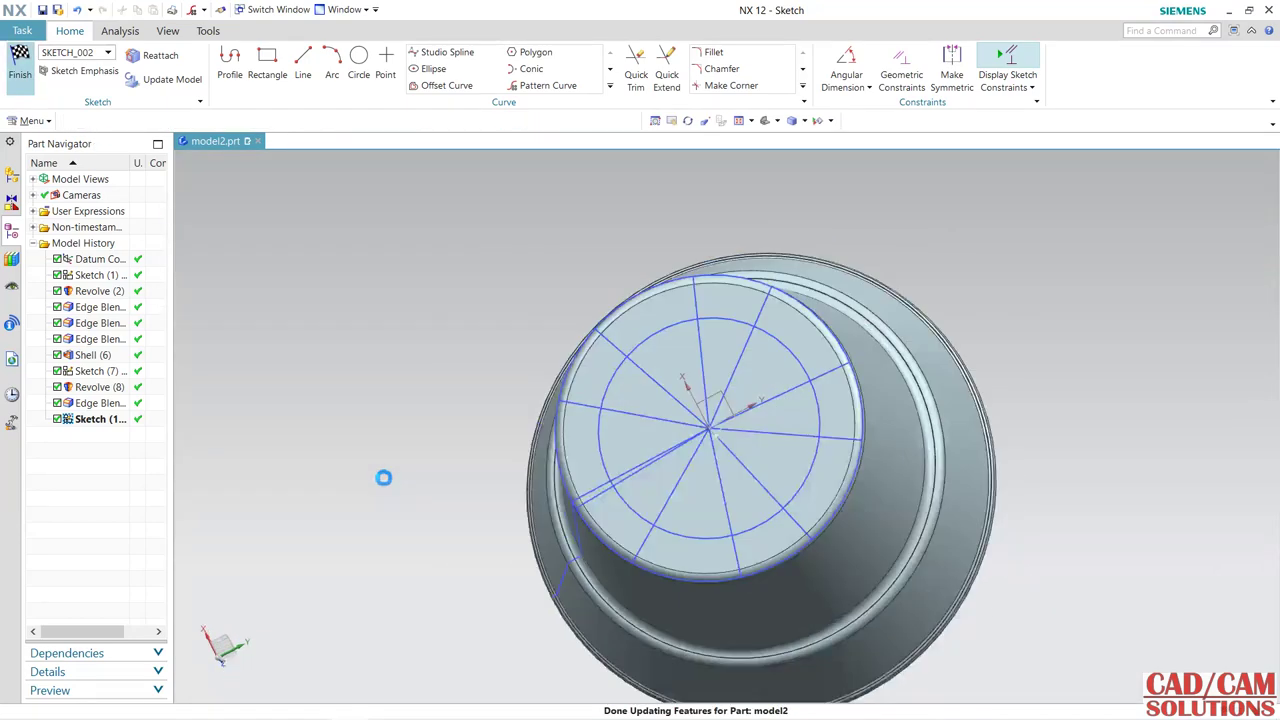
mouse_move(371, 534)
middle_mouse_down()
mouse_move(360, 497)
mouse_move(371, 491)
middle_mouse_up()
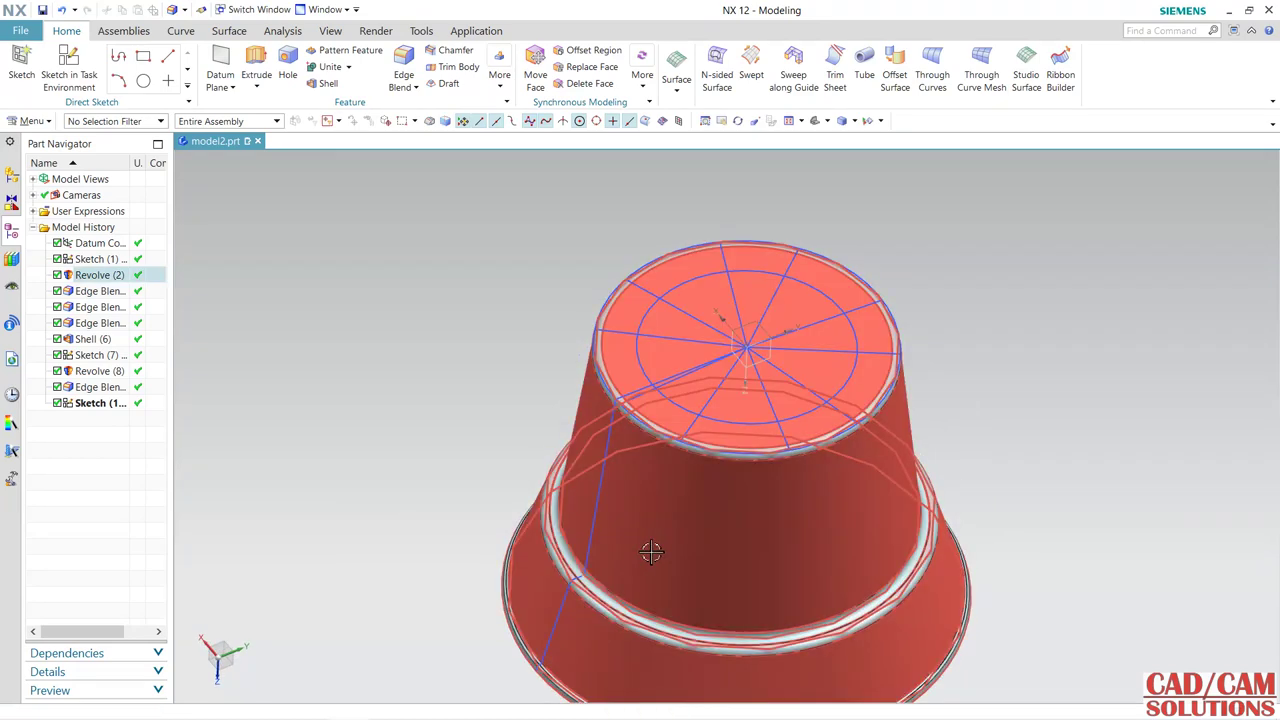
left_click(595, 521)
key("ctrl+b")
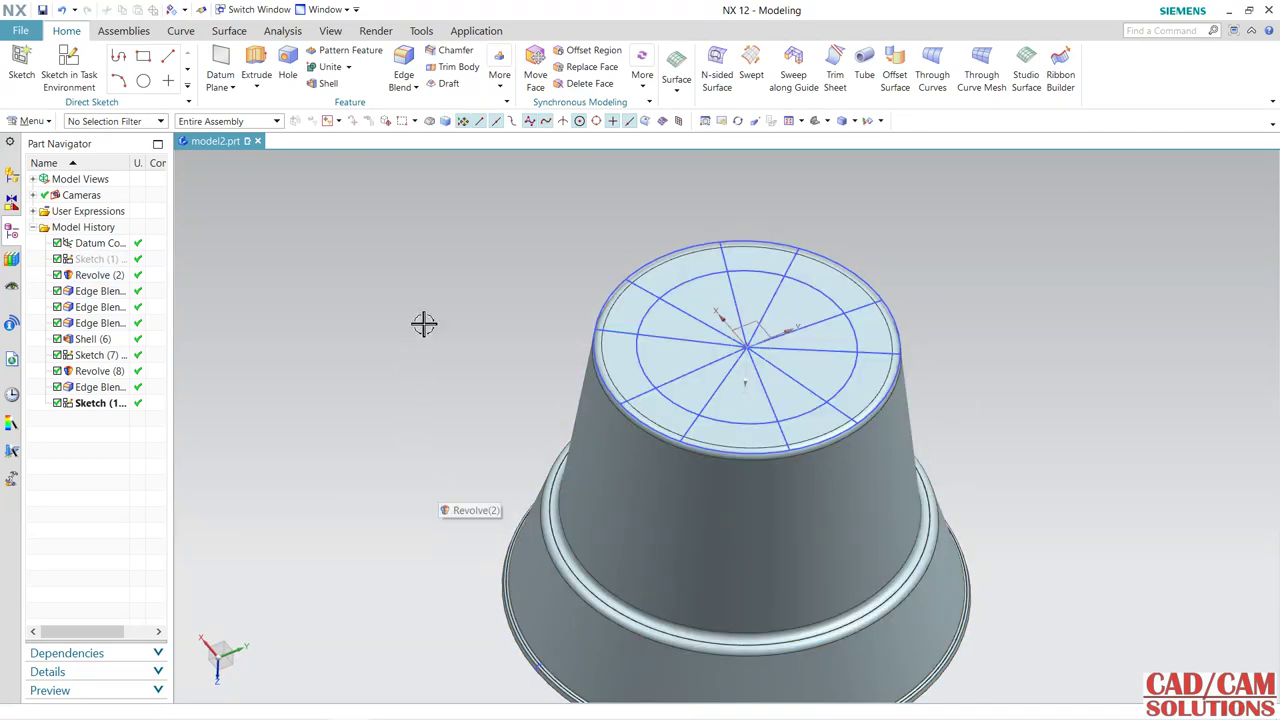
left_click(256, 62)
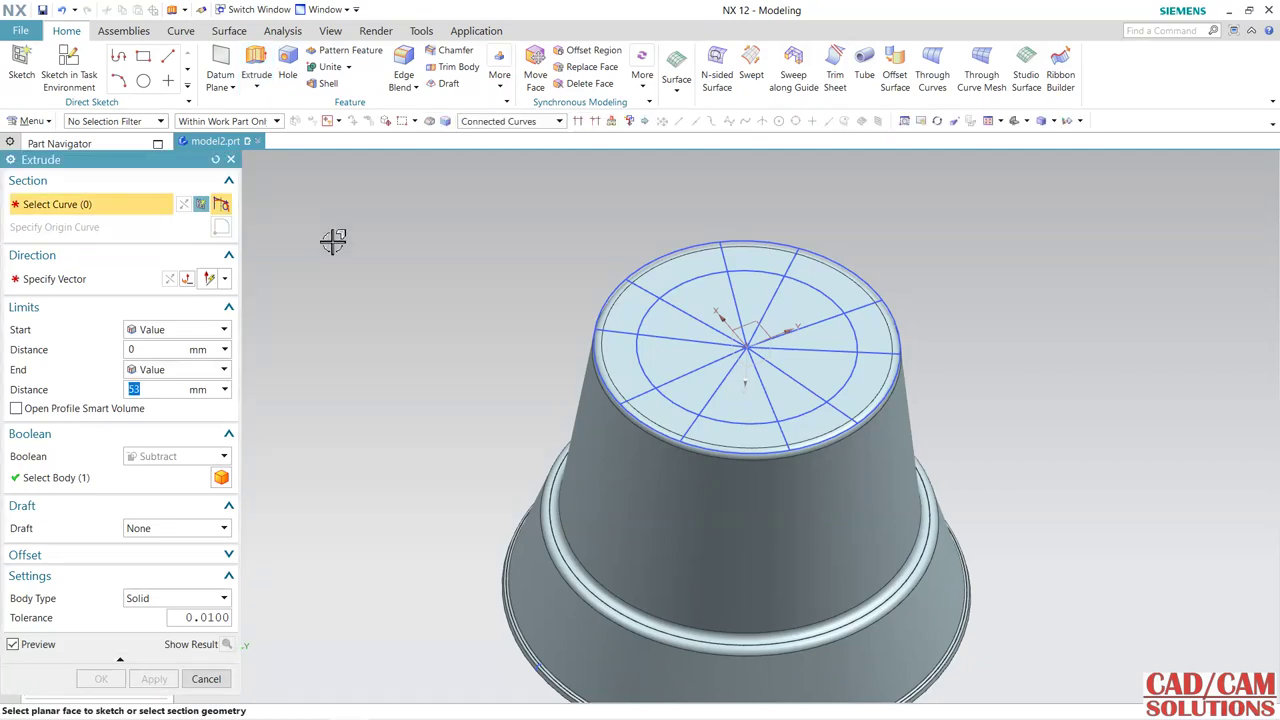
- Select one outer sector as a region boundary section and dismiss the tool-body-outside-target error
middle_click_drag(411, 287, 414, 302)
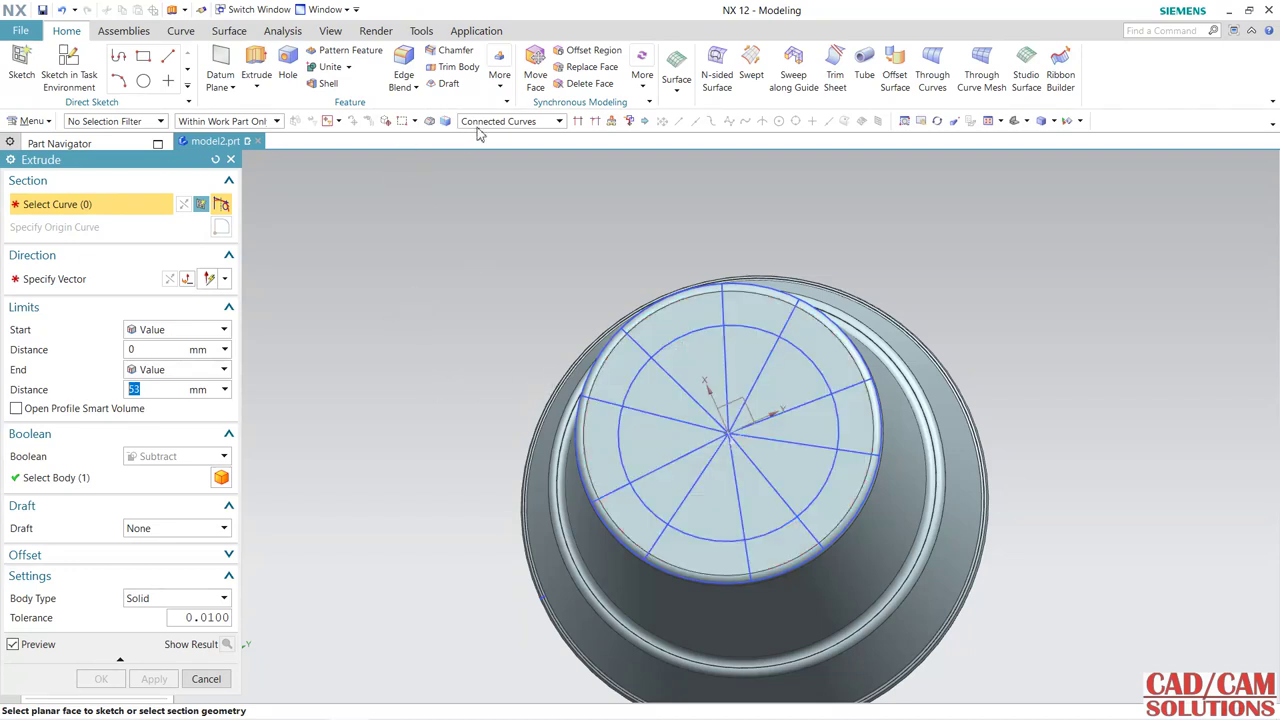
left_click(510, 121)
left_click(500, 221)
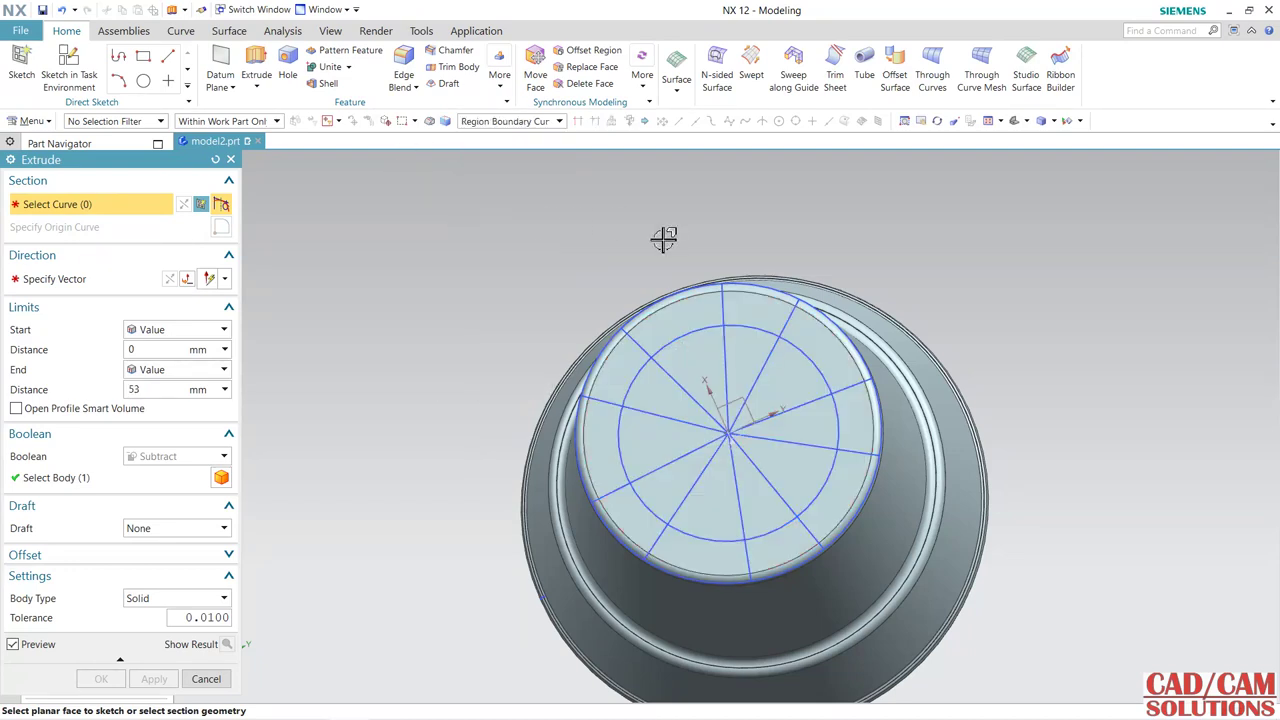
left_click(694, 316)
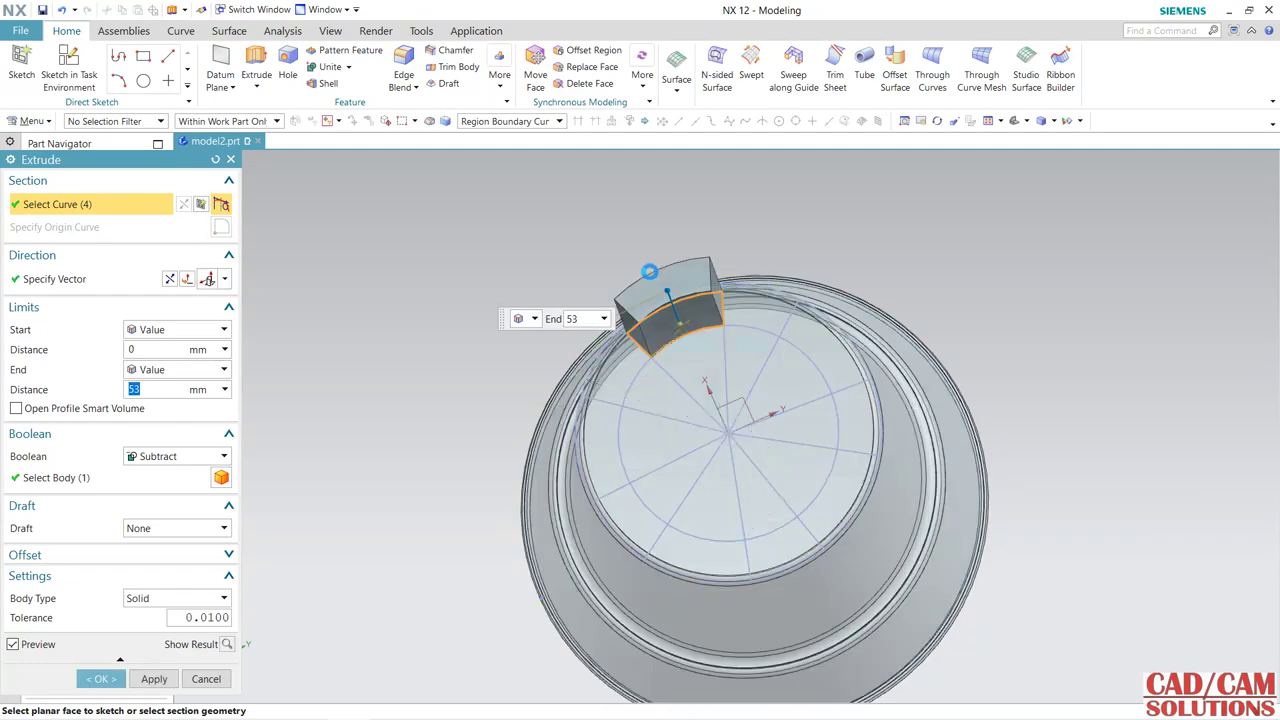
middle_click(517, 318)
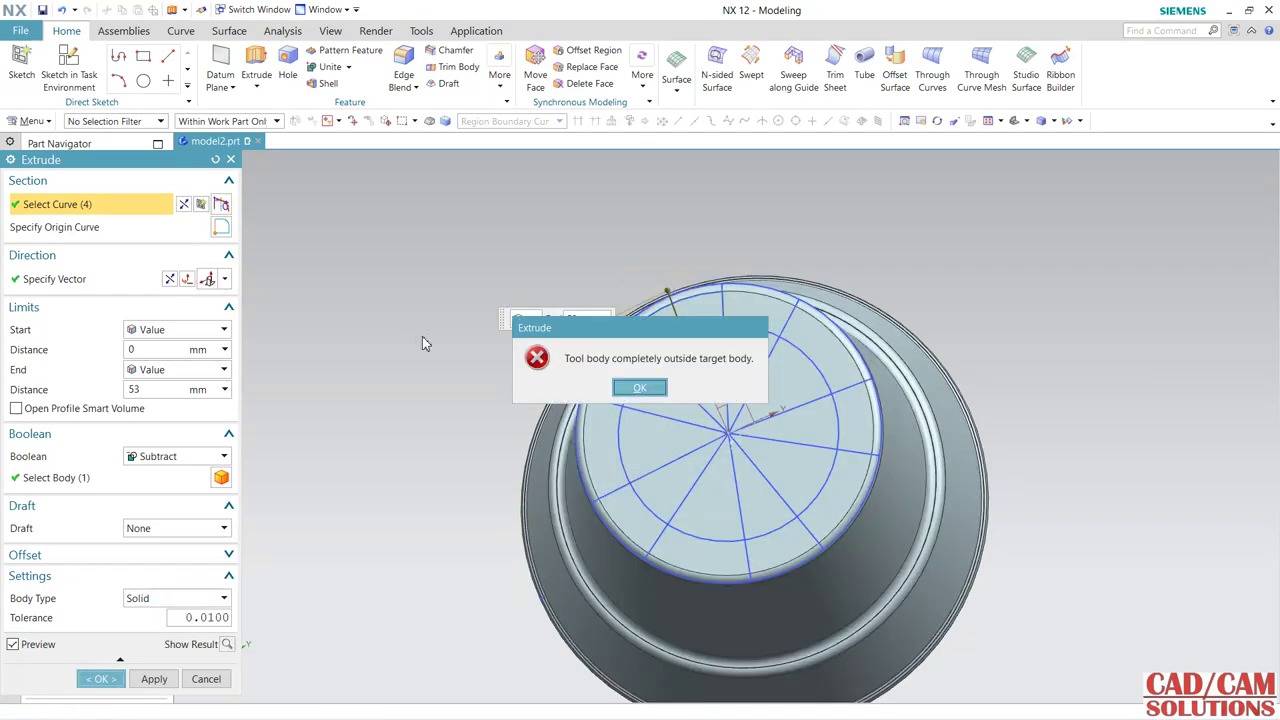
left_click(645, 387)
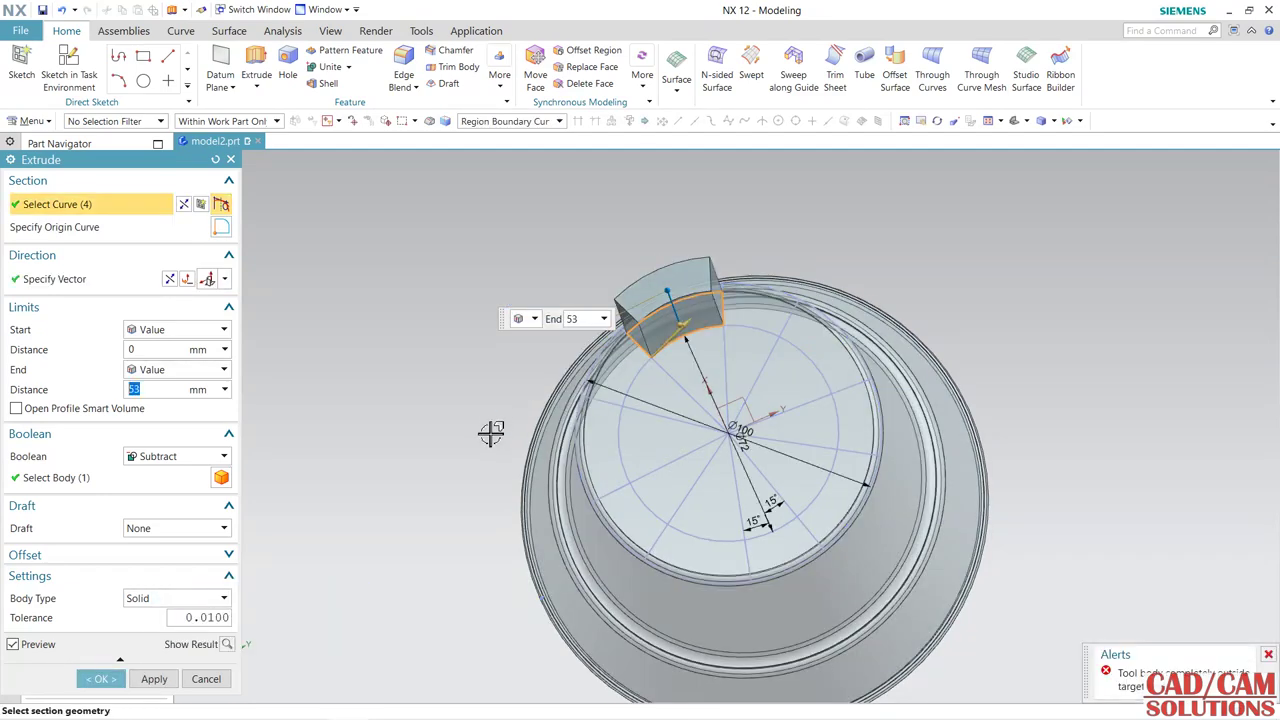
- Change the extrusion Boolean from Subtract to Unite and set End Distance to 6 mm
middle_click_drag(491, 434, 562, 381)
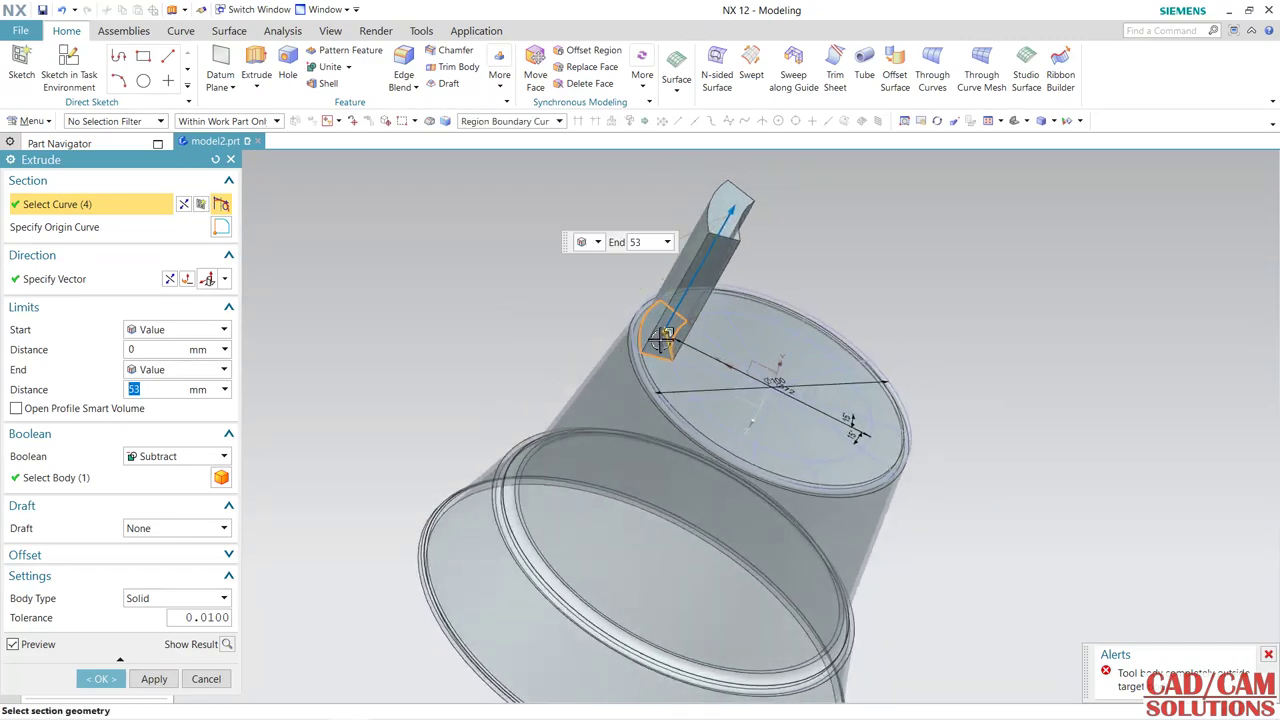
scroll(626, 343, "up", 5)
scroll(583, 389, "up", 3)
scroll(640, 400, "down", 5)
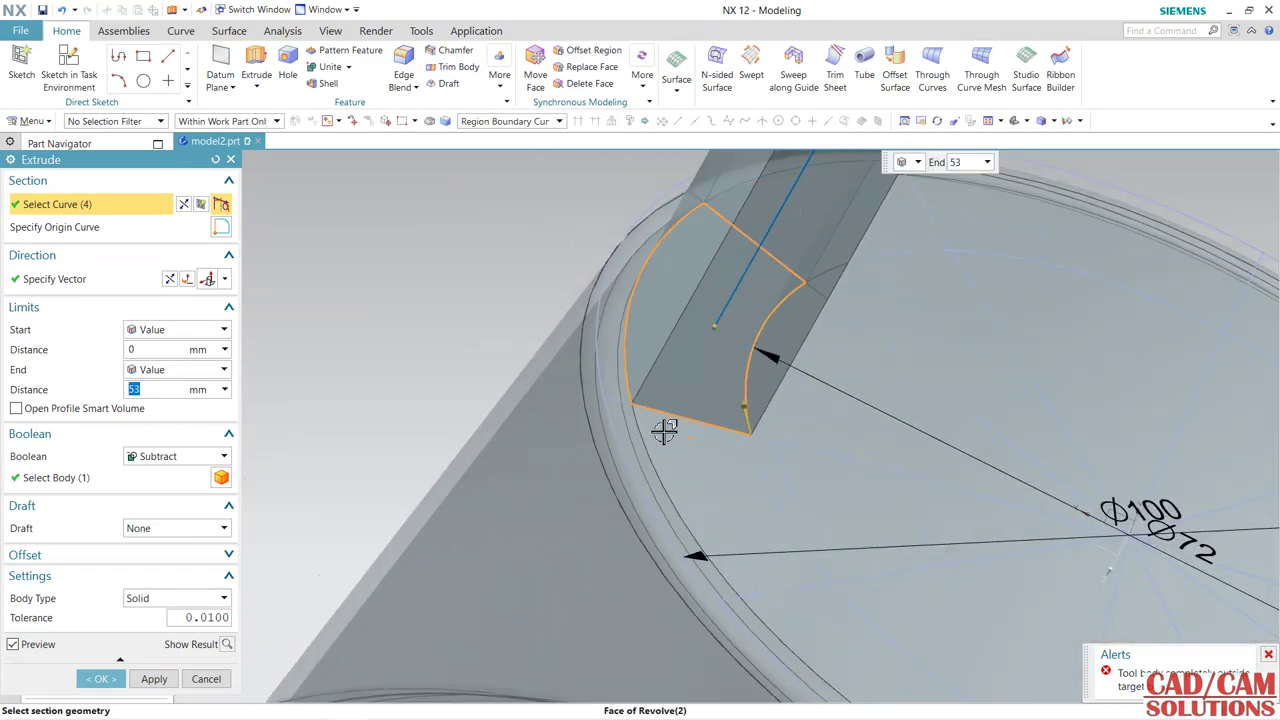
middle_click_drag(663, 429, 665, 422)
middle_click_drag(649, 423, 651, 434)
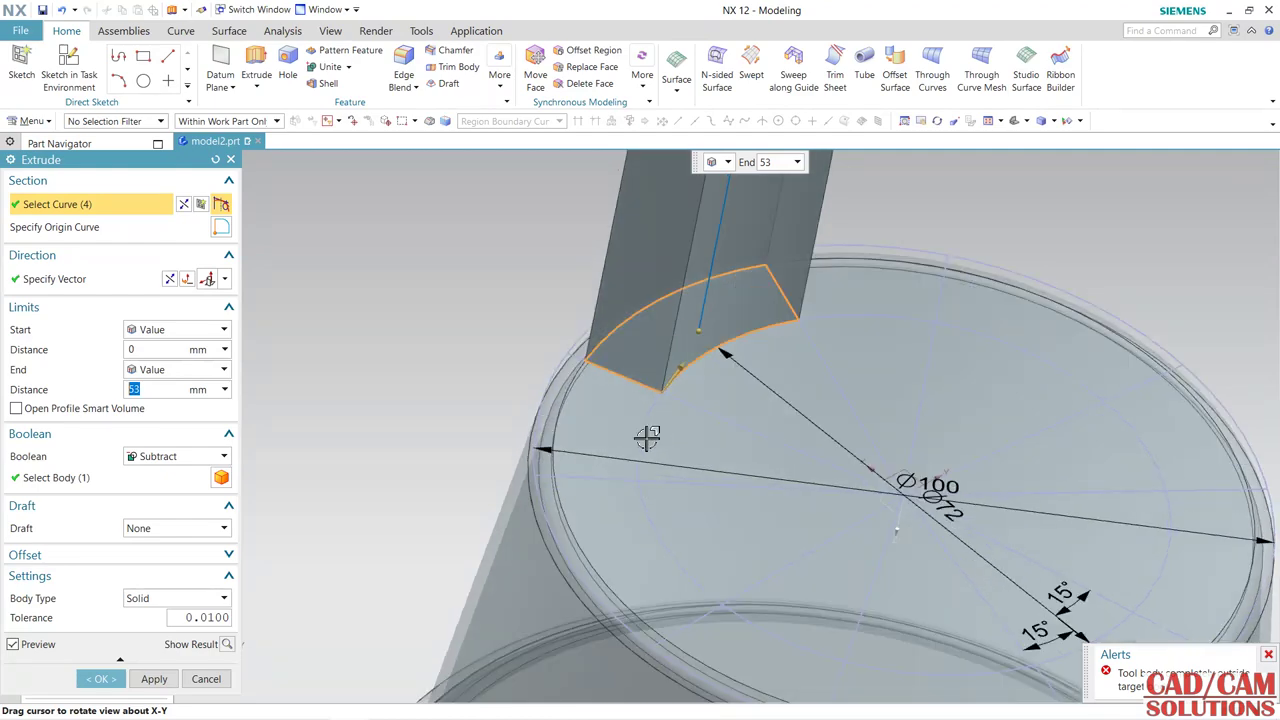
left_click(155, 458)
left_click(155, 488)
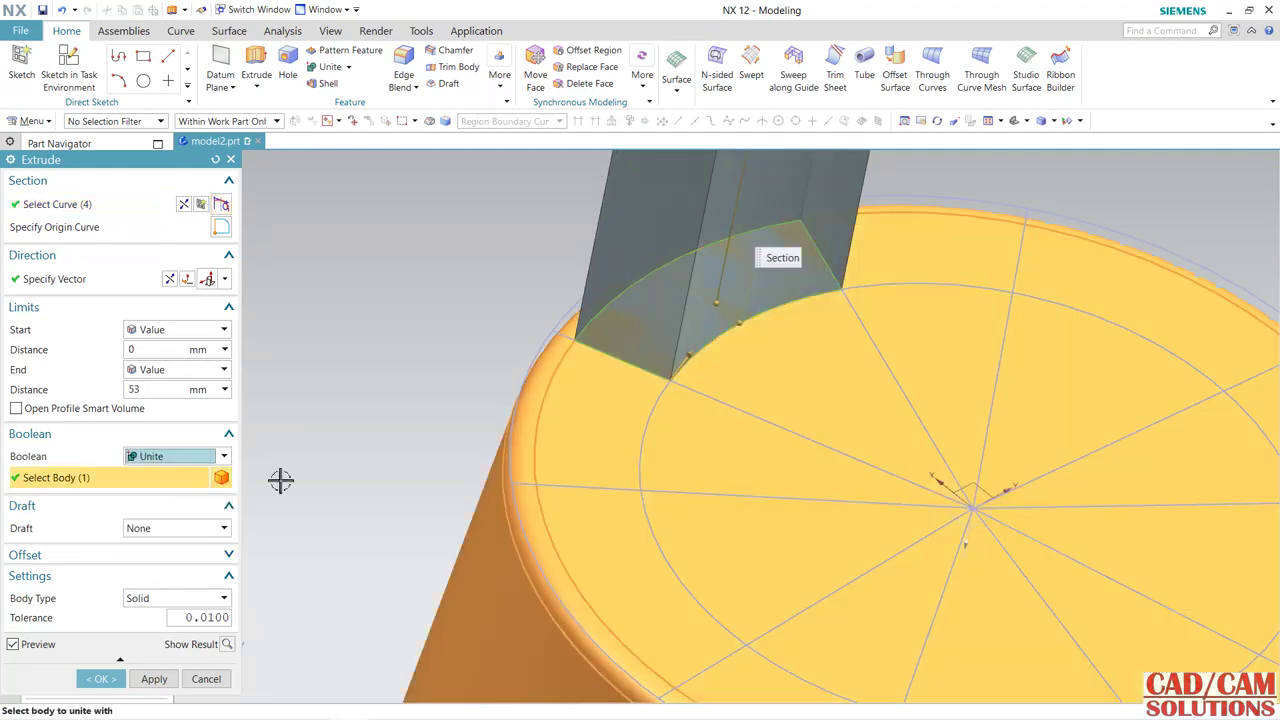
left_click(165, 389)
type("6")
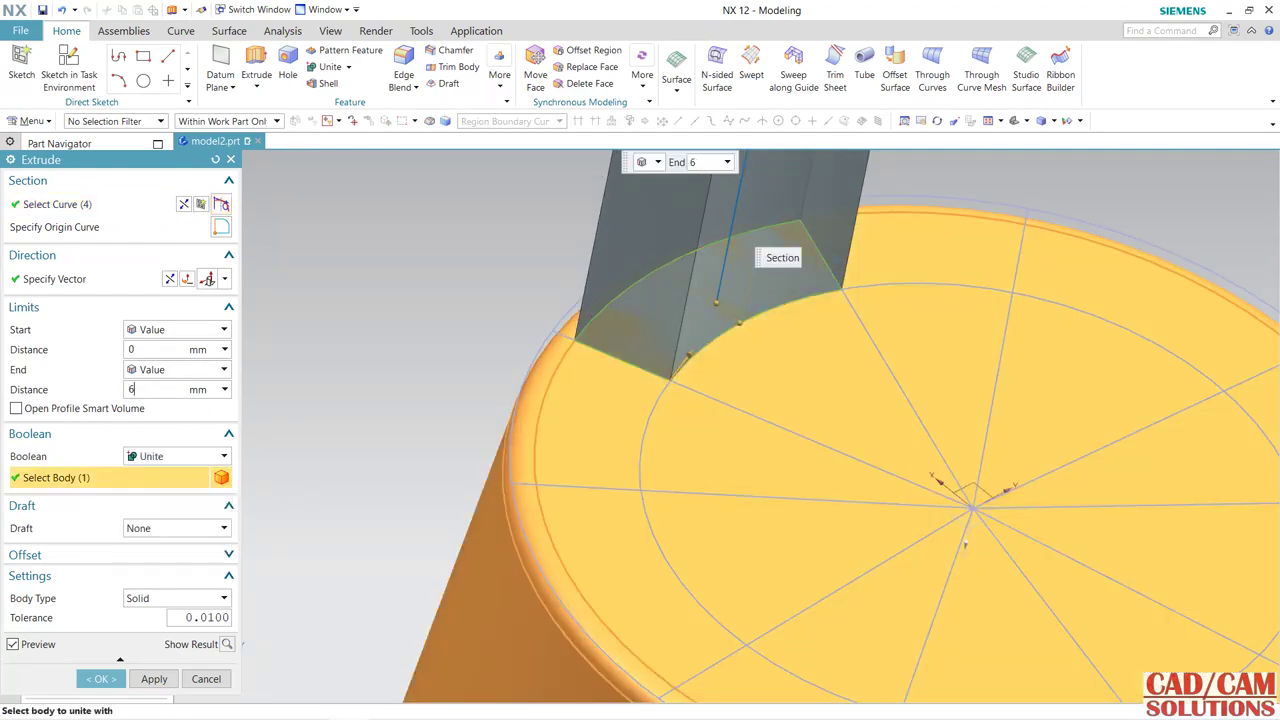
key("Return")
- Preview the 6 mm raised sector on the pot, then resume editing the extrusion
scroll(424, 318, "down", 3)
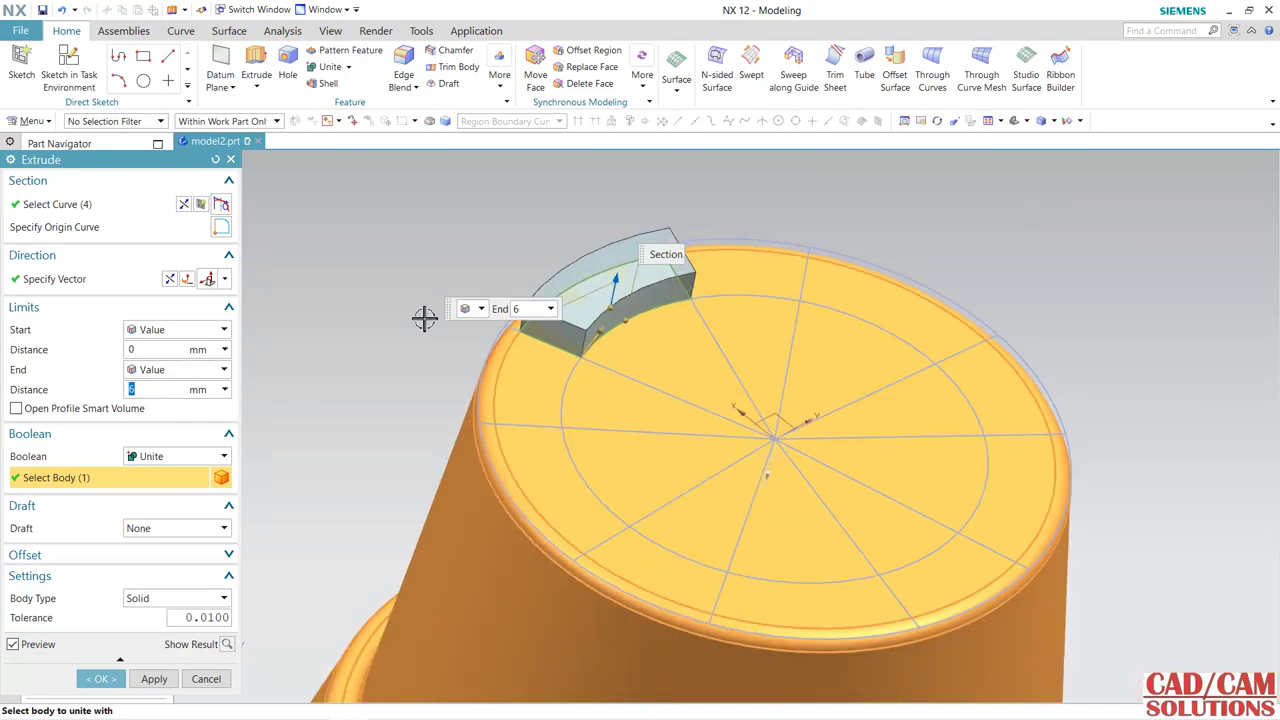
middle_click_drag(423, 317, 389, 297)
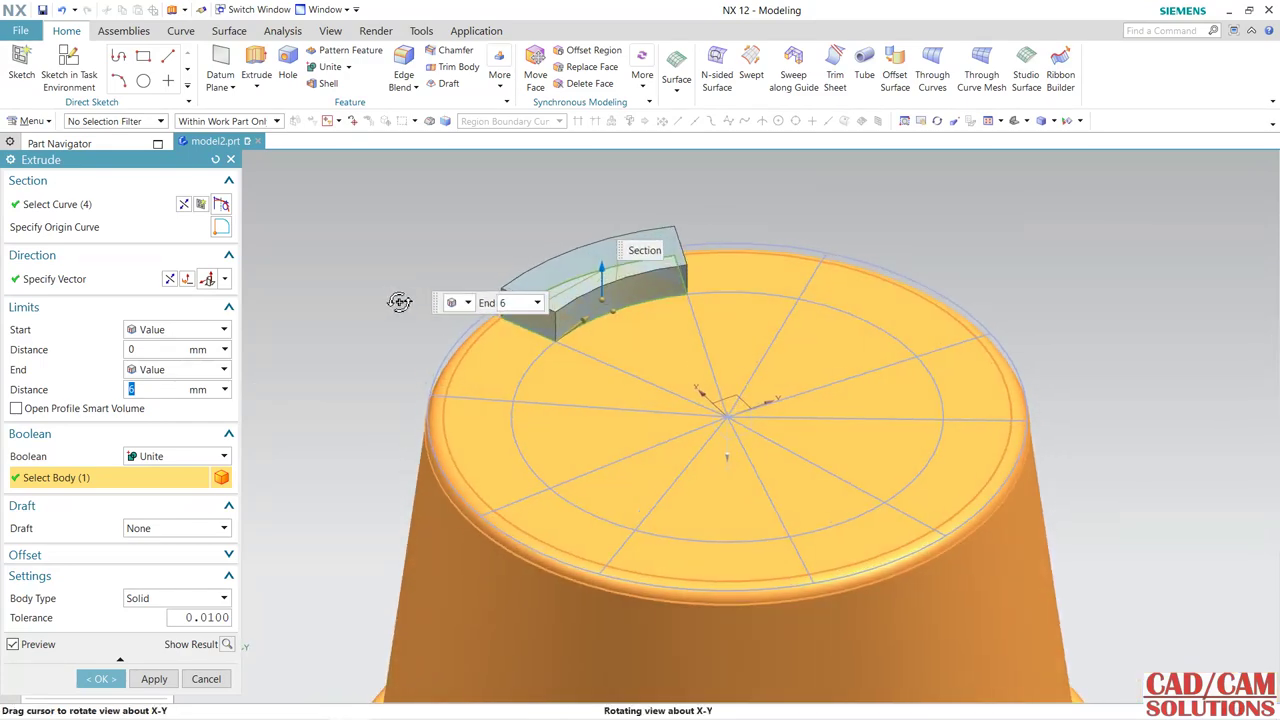
left_click(226, 647)
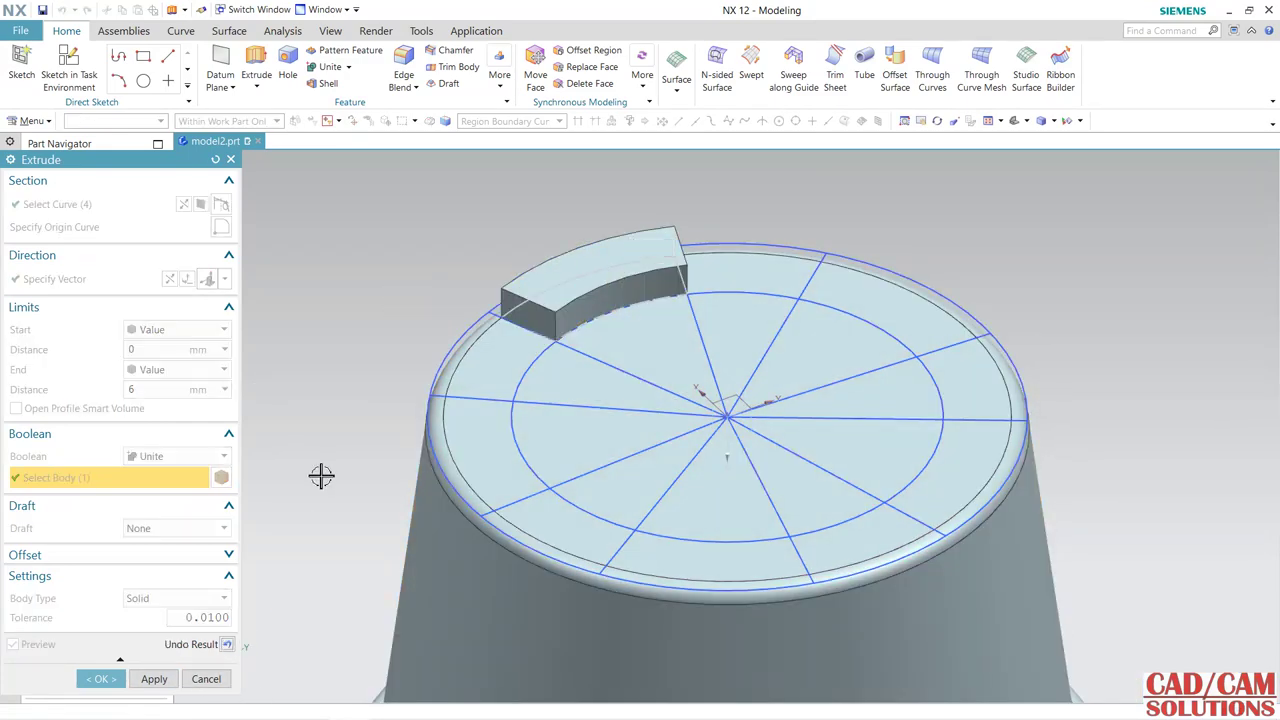
left_click(226, 644)
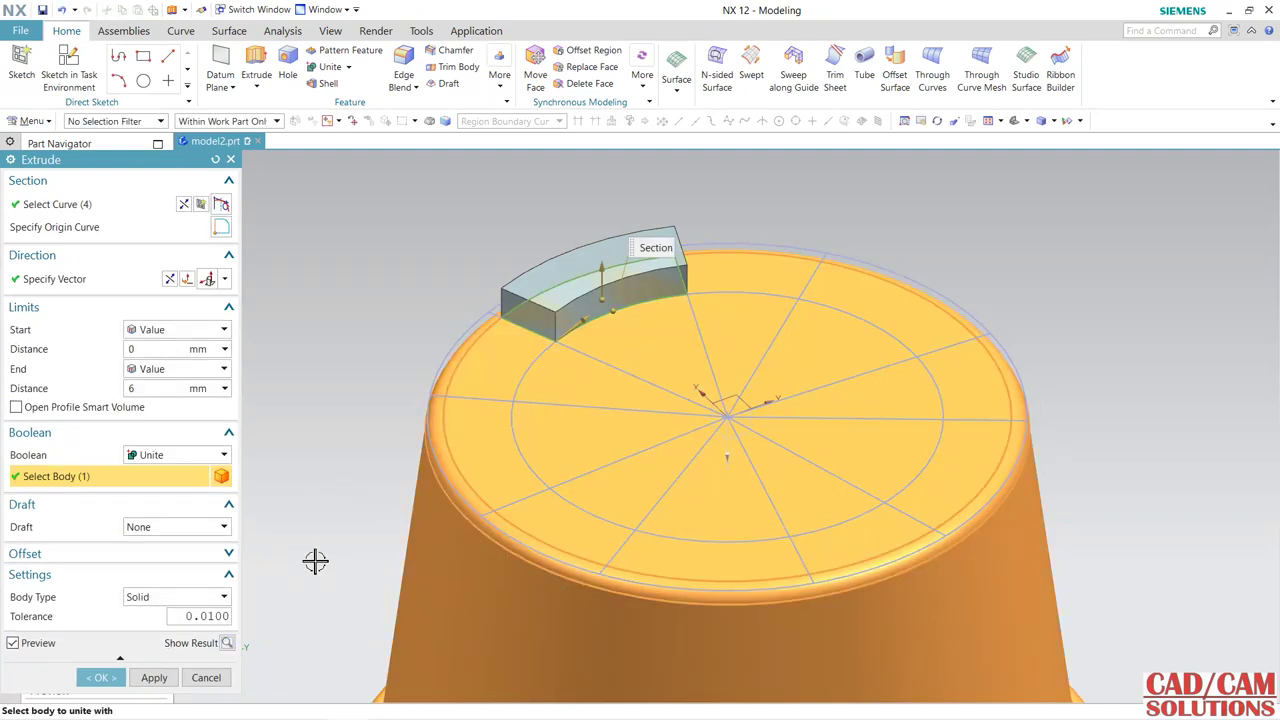
mouse_move(408, 358)
middle_mouse_down()
mouse_move(386, 309)
mouse_move(406, 317)
middle_mouse_up()
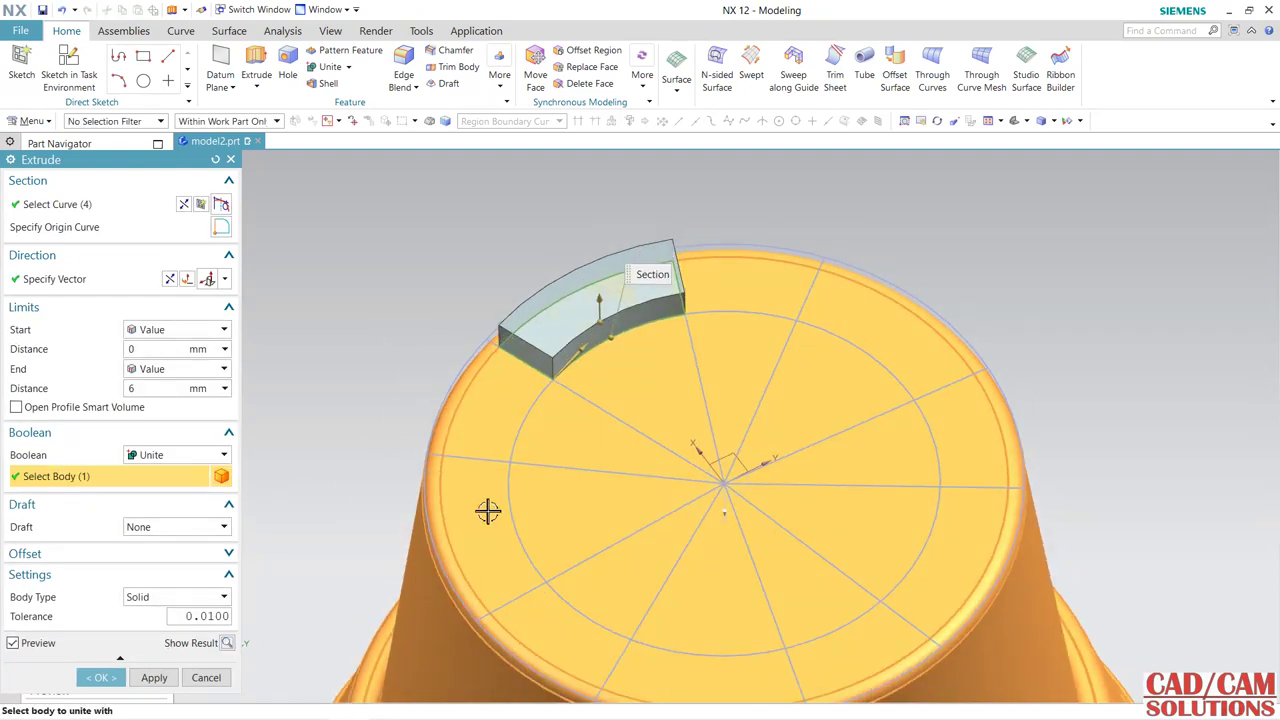
- Add the remaining four sector regions and extrude all five feet 6 mm
left_click(60, 204)
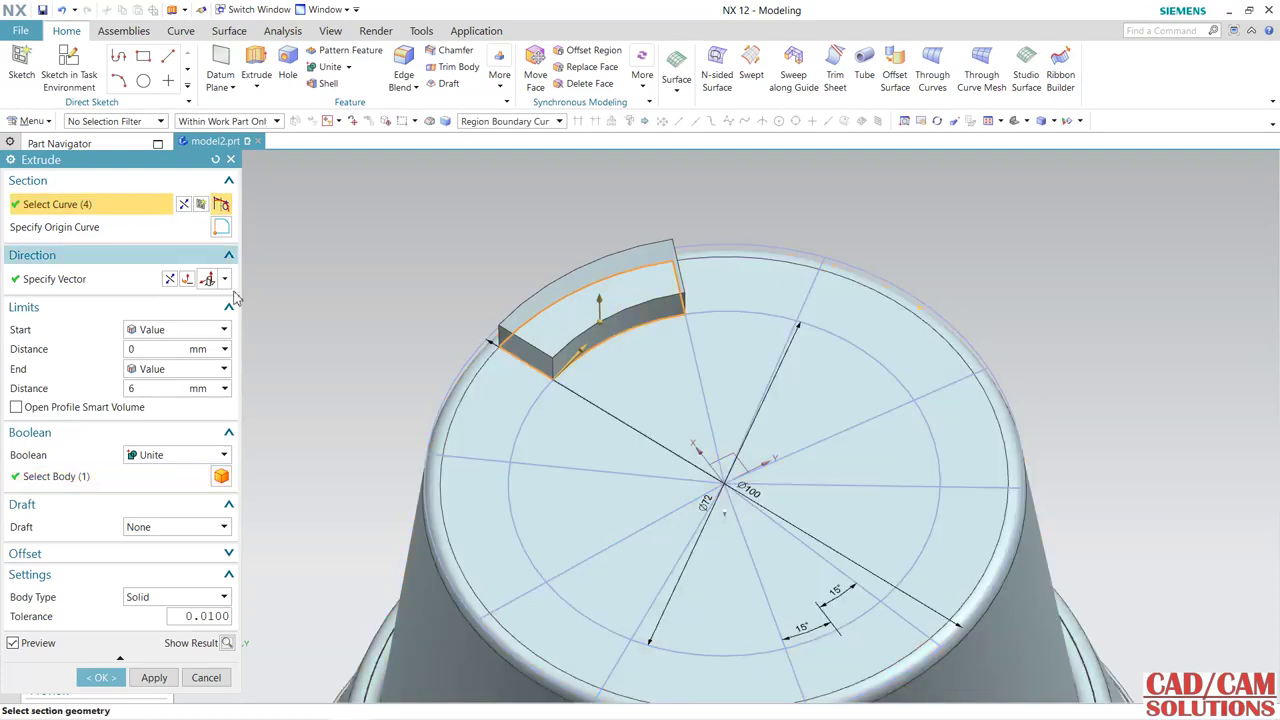
left_click(474, 540)
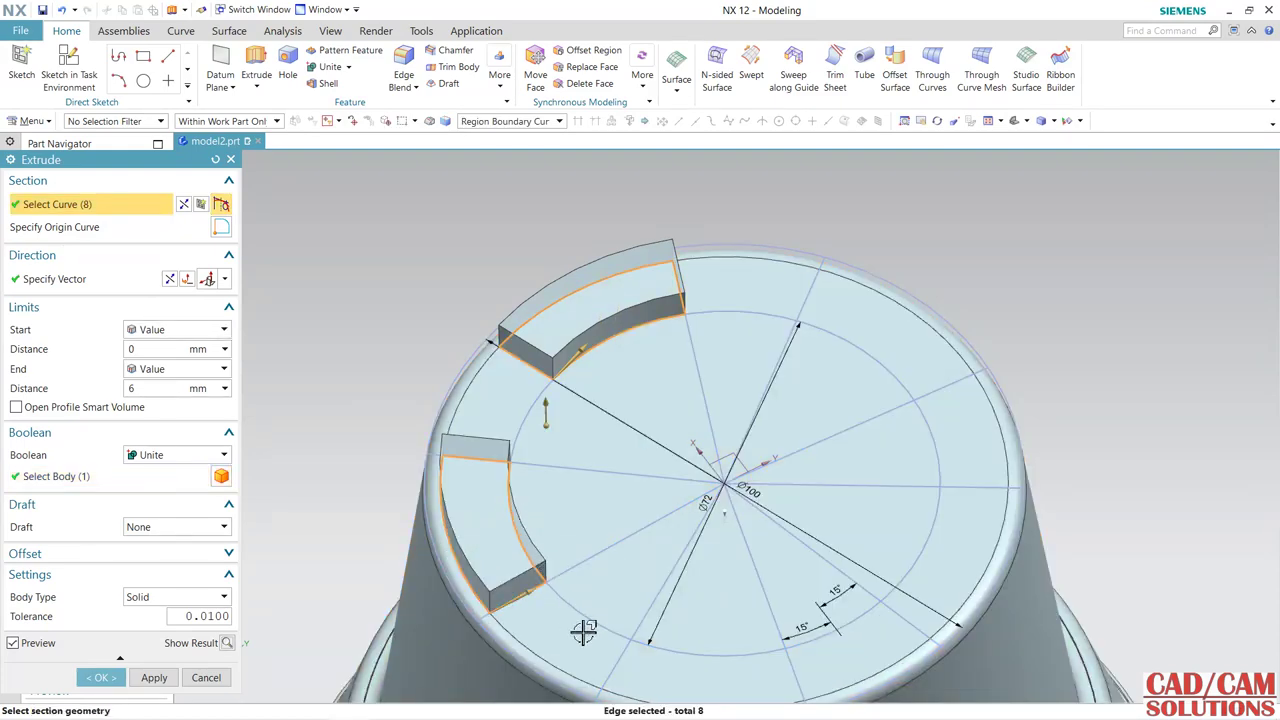
left_click(765, 670)
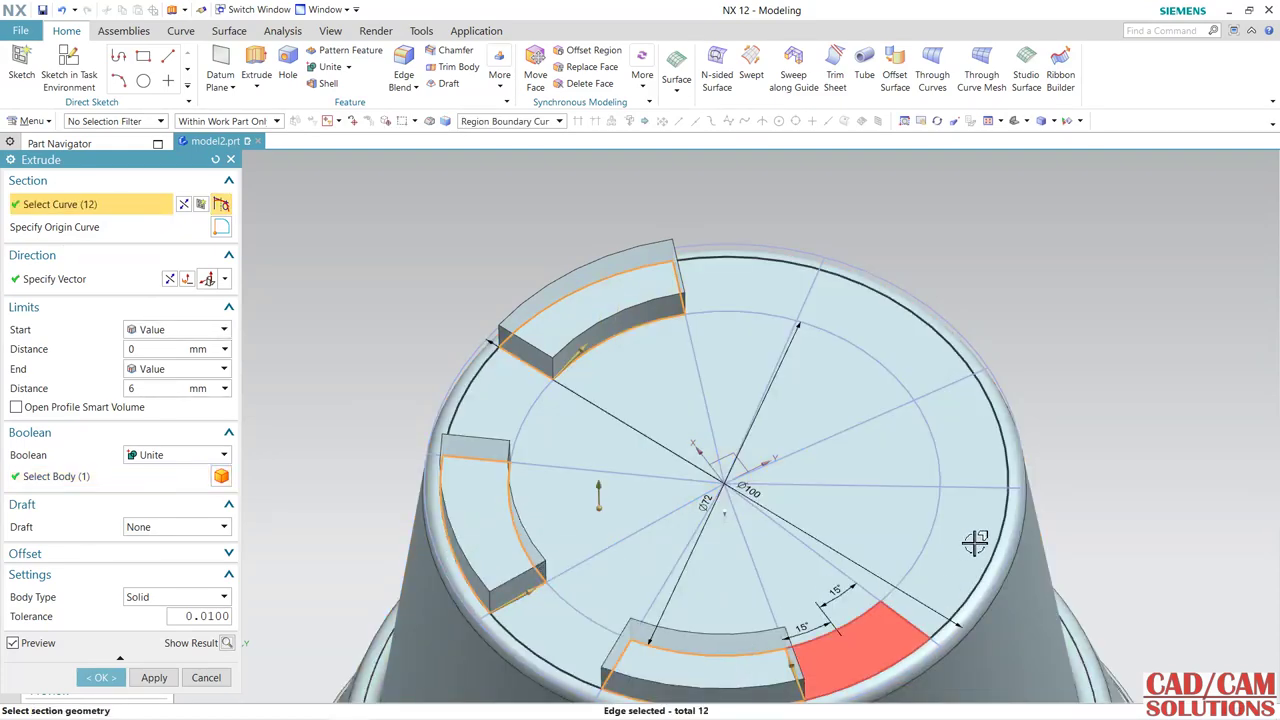
left_click(960, 510)
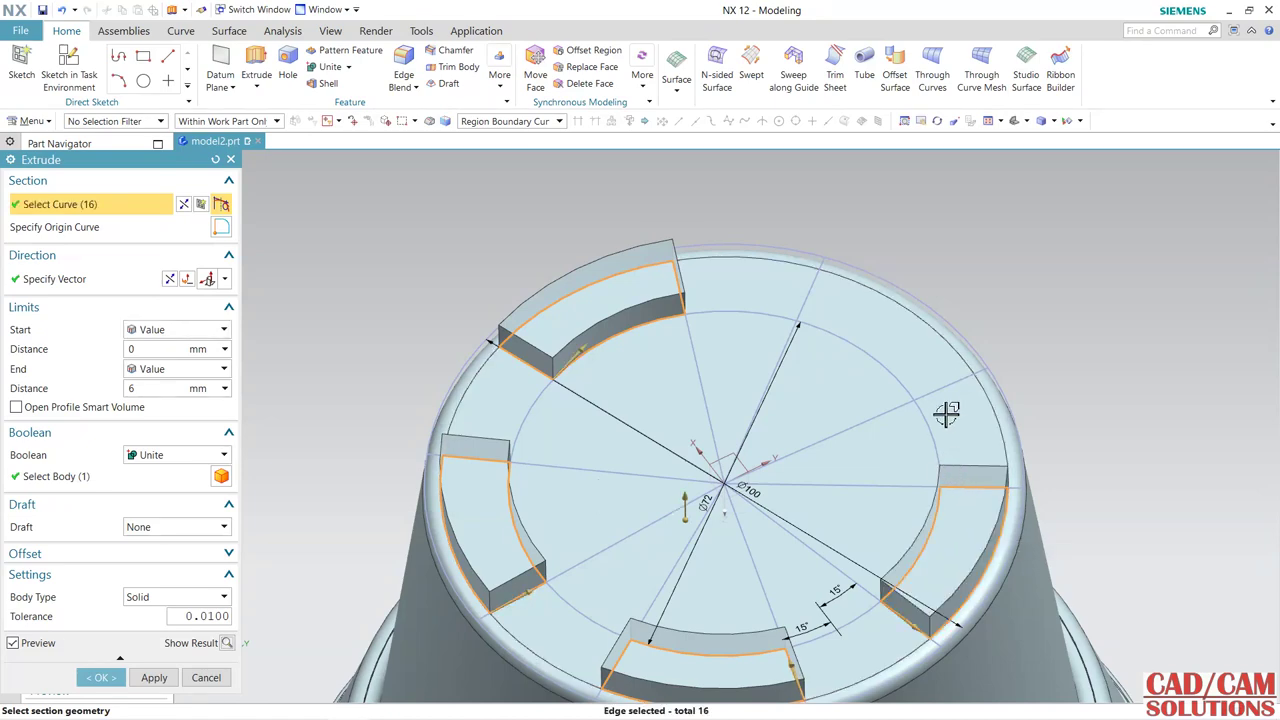
left_click(893, 338)
scroll(1050, 265, "up", 2)
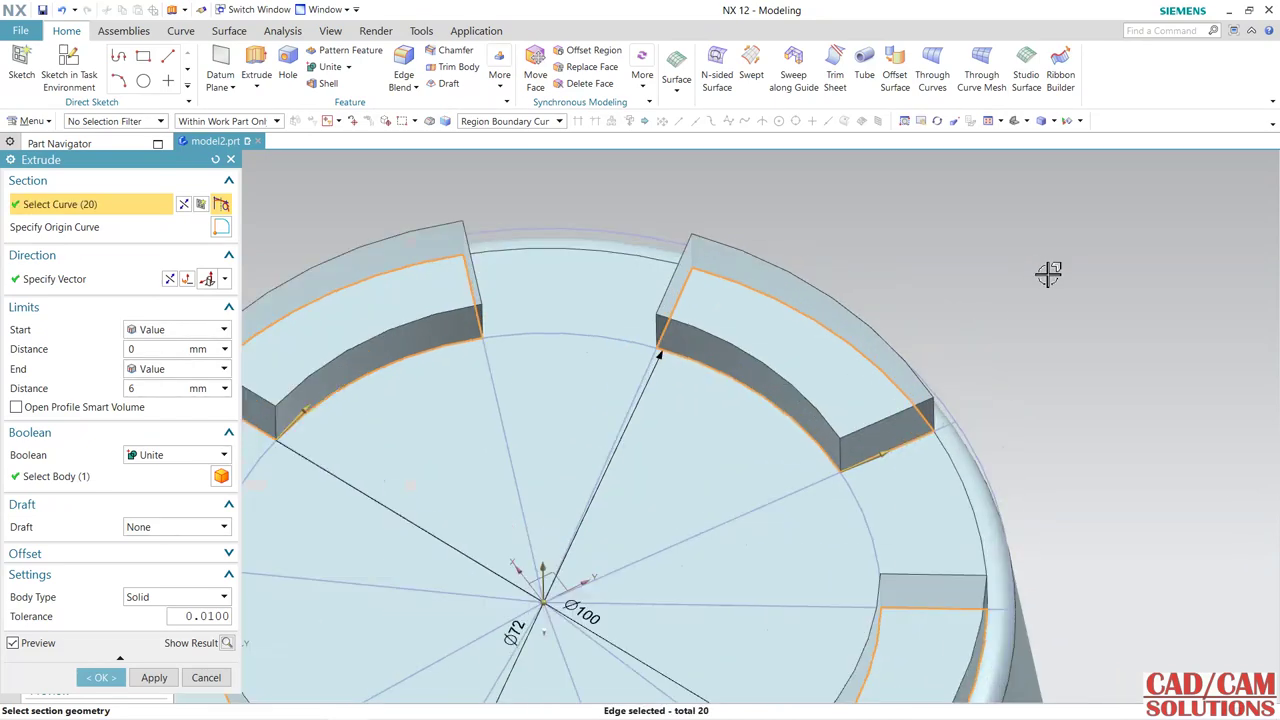
scroll(1048, 272, "down", 3)
scroll(1048, 272, "down", 2)
mouse_move(1049, 277)
middle_mouse_down()
mouse_move(1037, 311)
mouse_move(1057, 274)
middle_mouse_up()
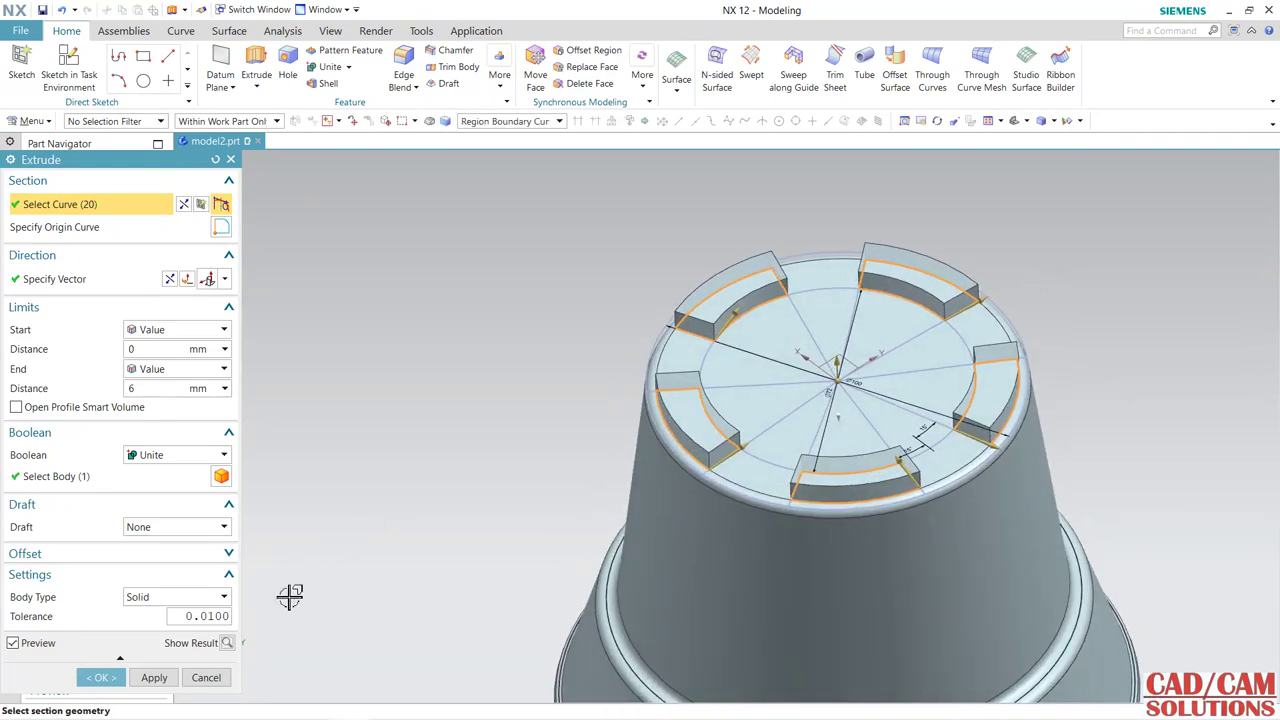
left_click(105, 678)
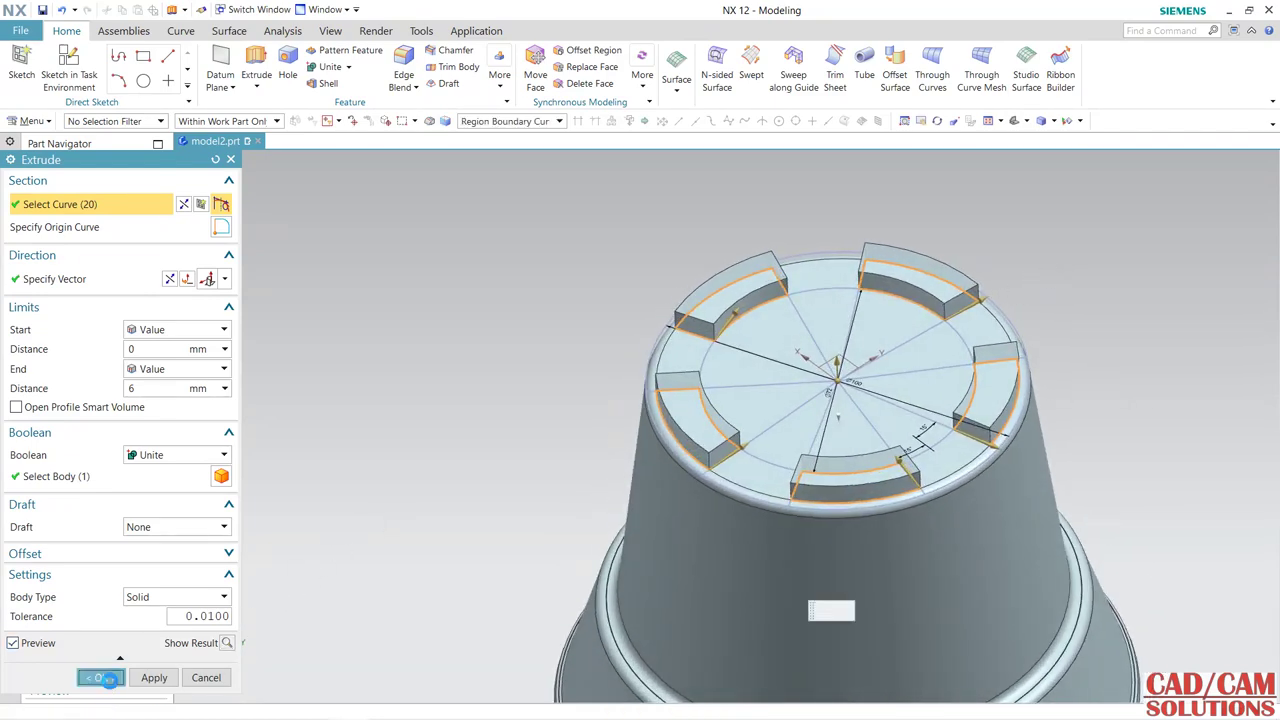
- Hide the foot sketch, Sketch (10)
mouse_move(430, 537)
middle_mouse_down()
mouse_move(435, 497)
mouse_move(463, 495)
middle_mouse_up()
left_click(709, 490)
key("ctrl+b")
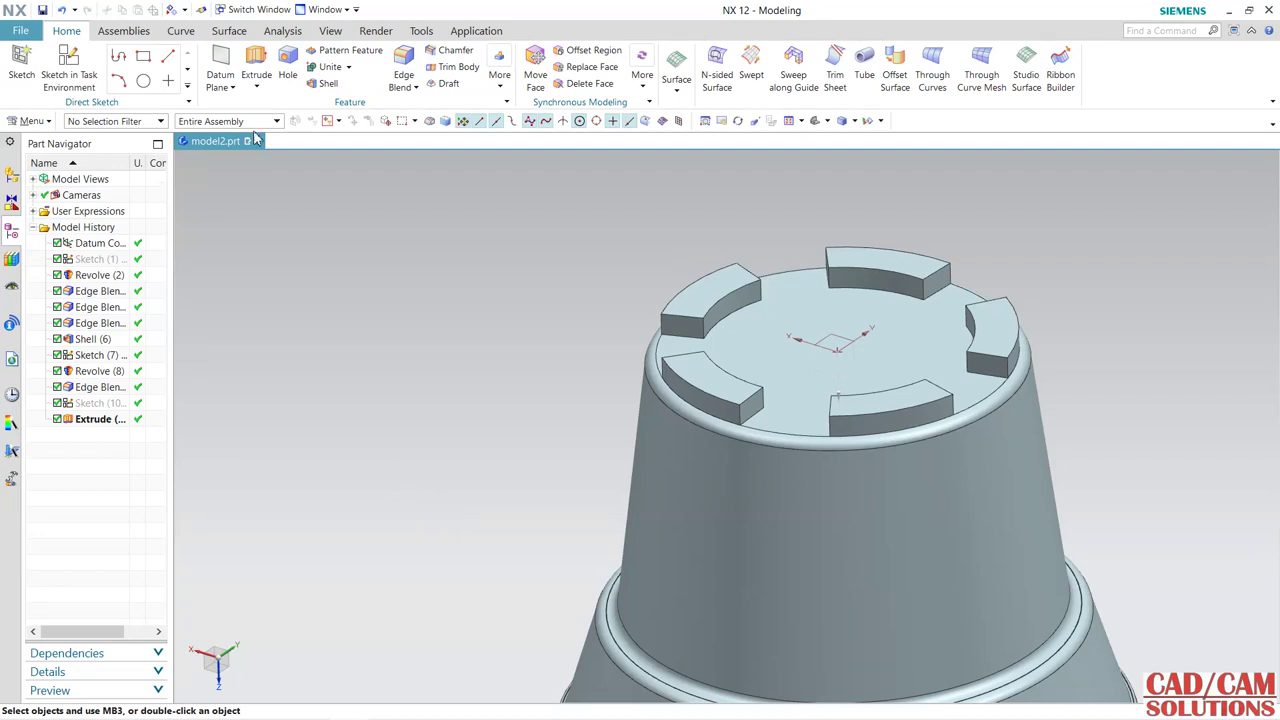
- Blend the top-face edges of all five feet at 1 mm using the Face Edges rule
left_click(403, 76)
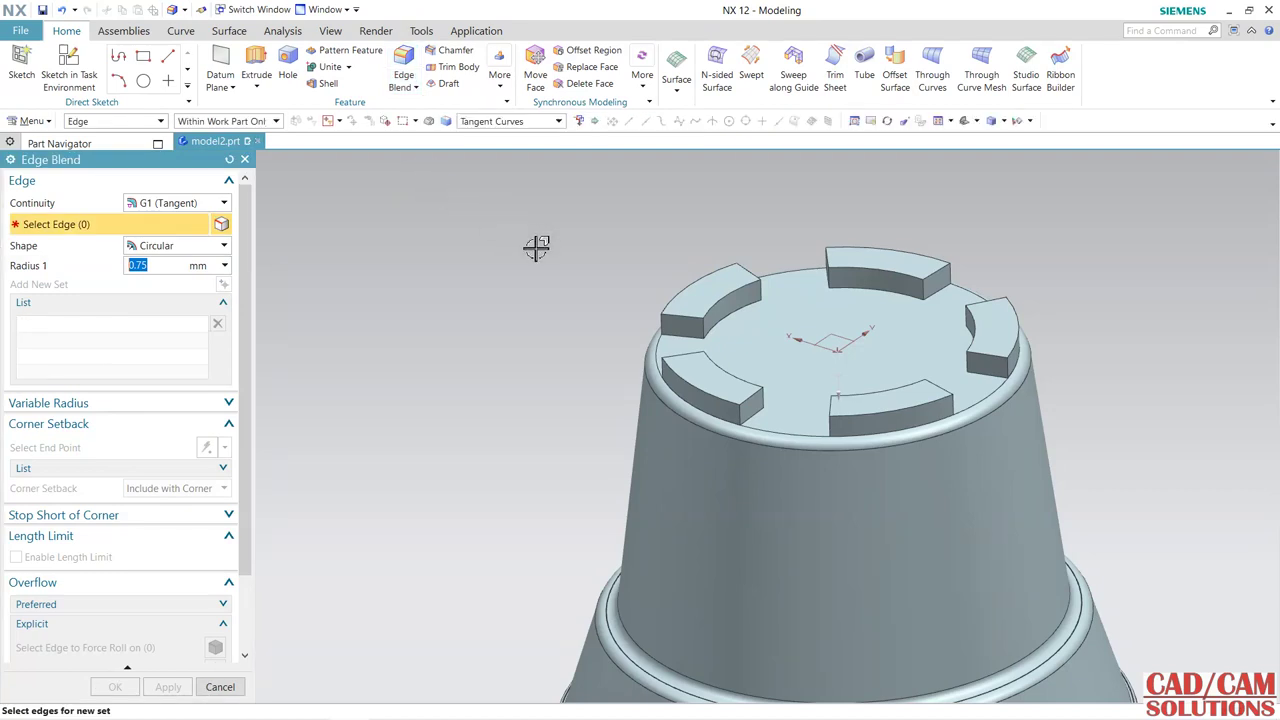
scroll(622, 272, "up", 2)
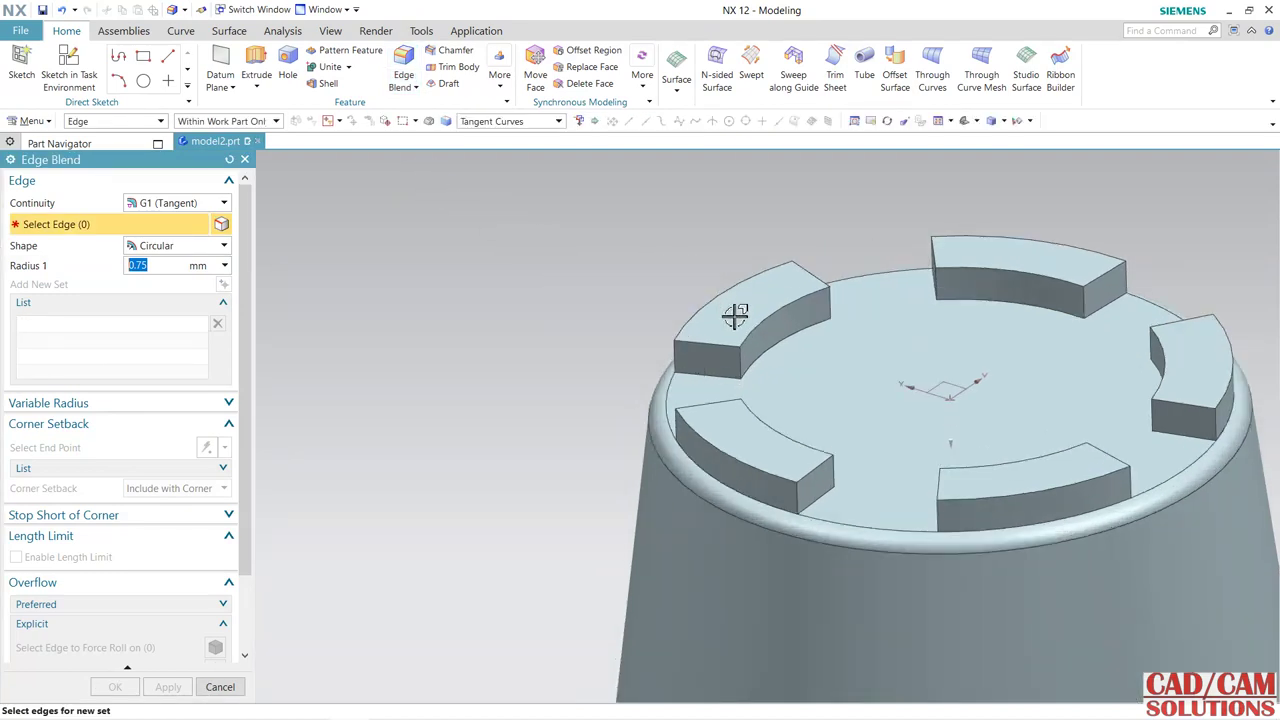
left_click(516, 122)
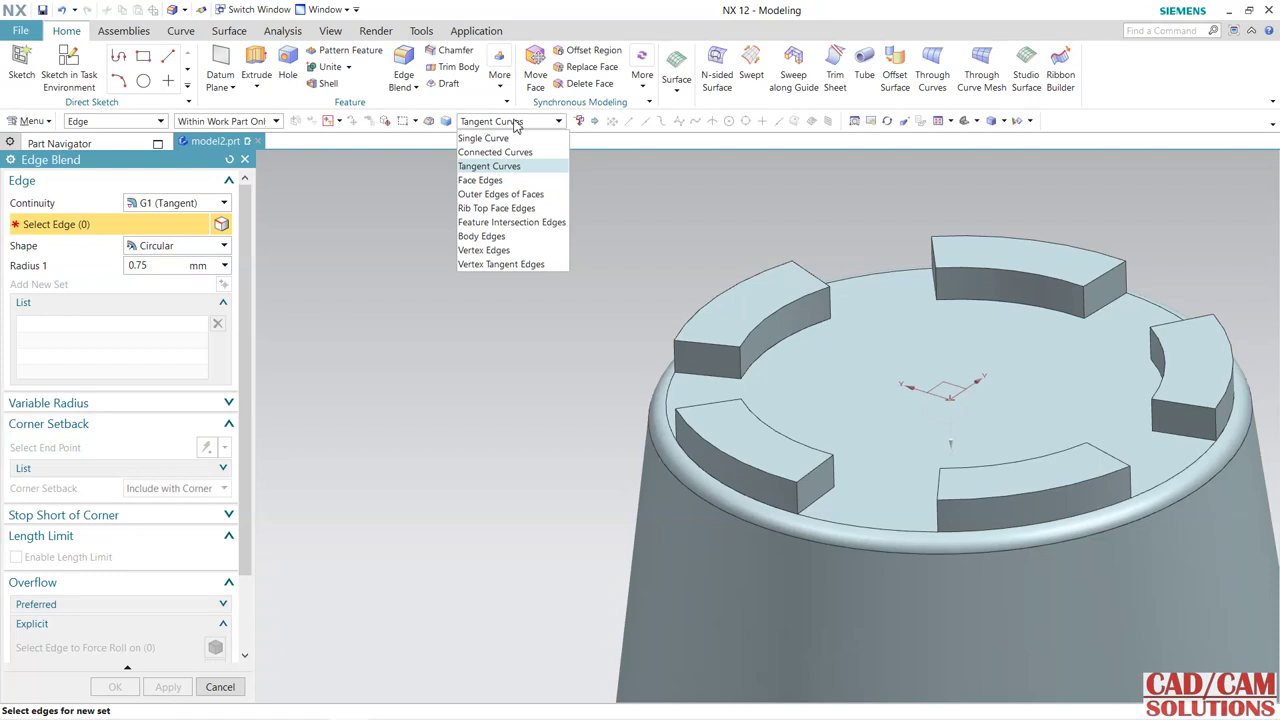
left_click(495, 180)
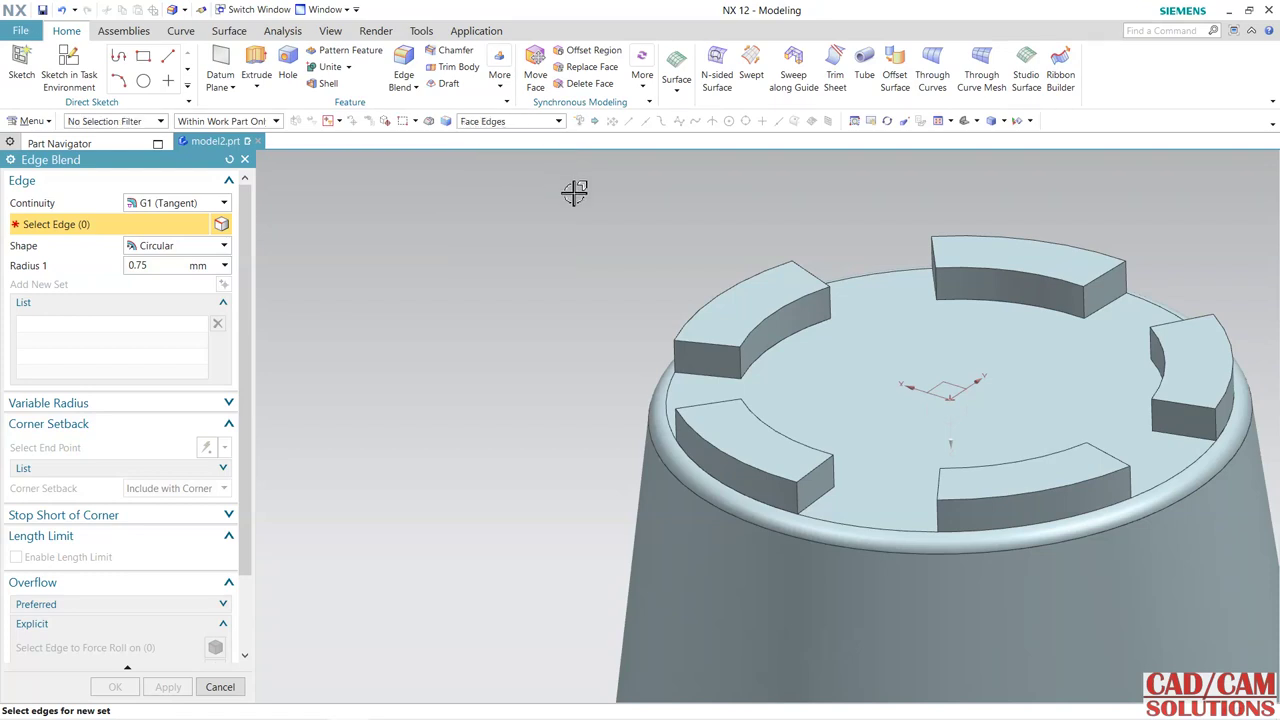
left_click(751, 302)
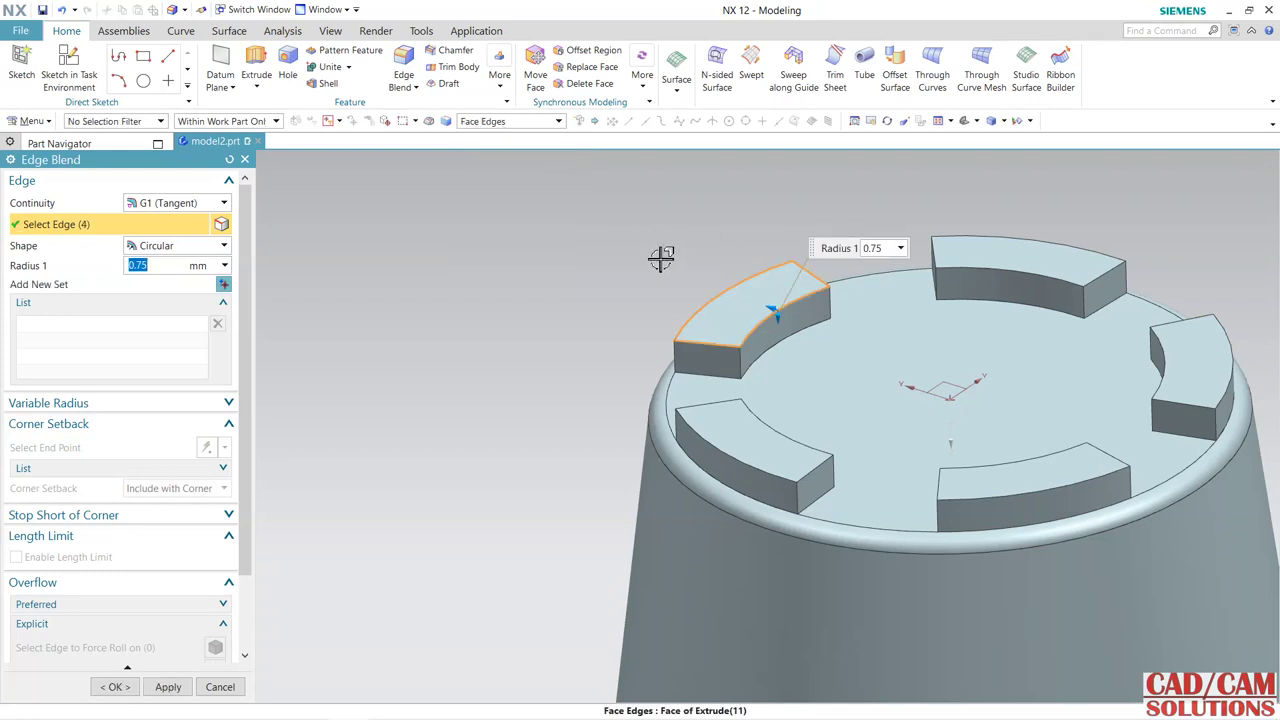
type("1")
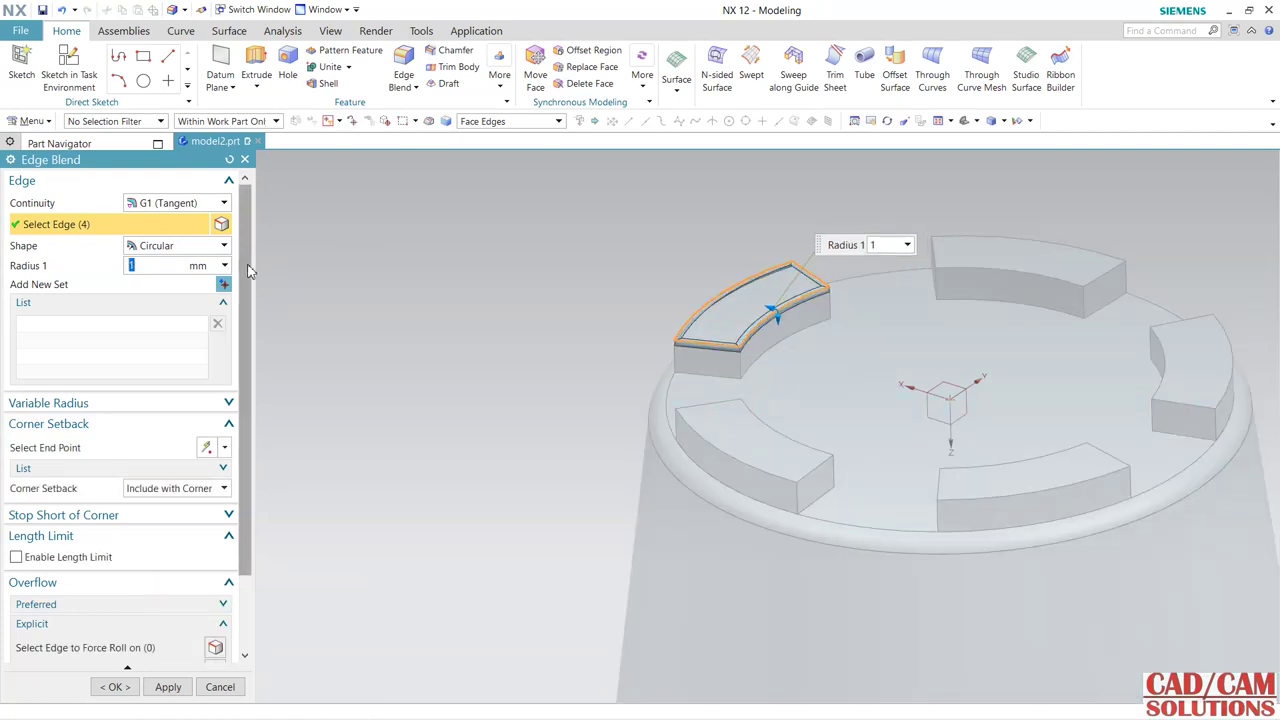
left_click(746, 431)
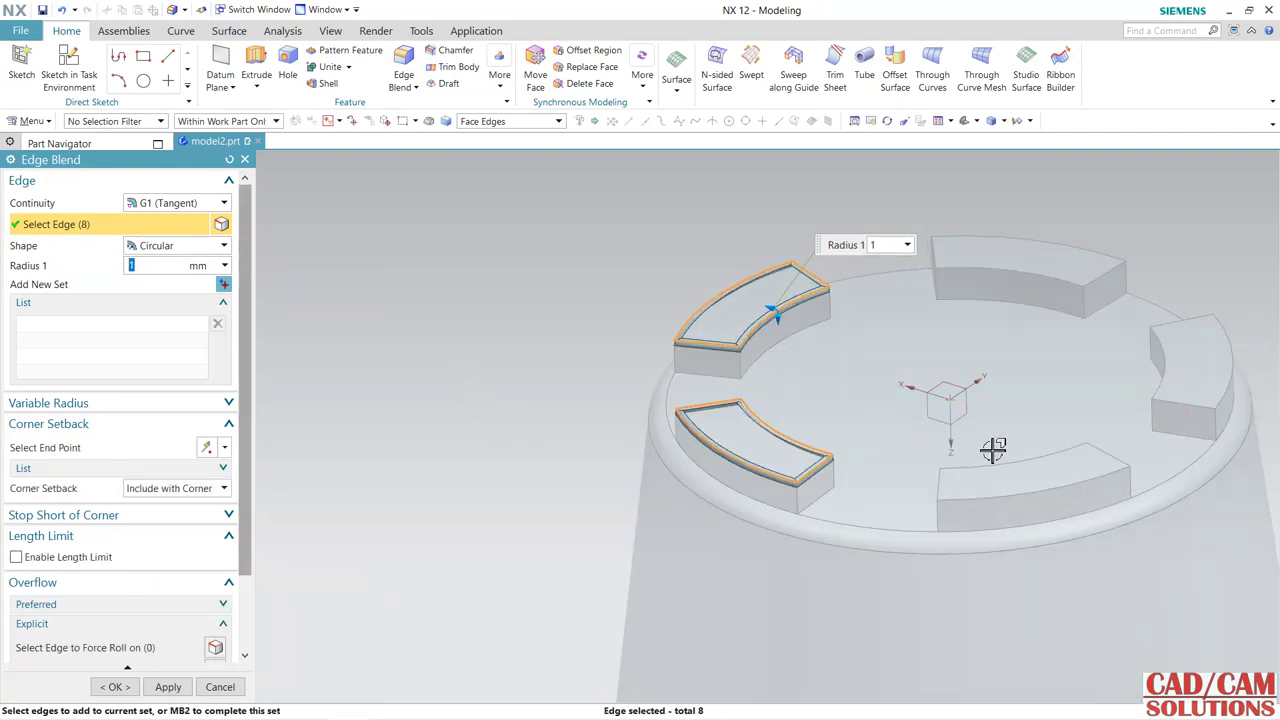
left_click(1059, 474)
left_click(1195, 372)
left_click(1045, 258)
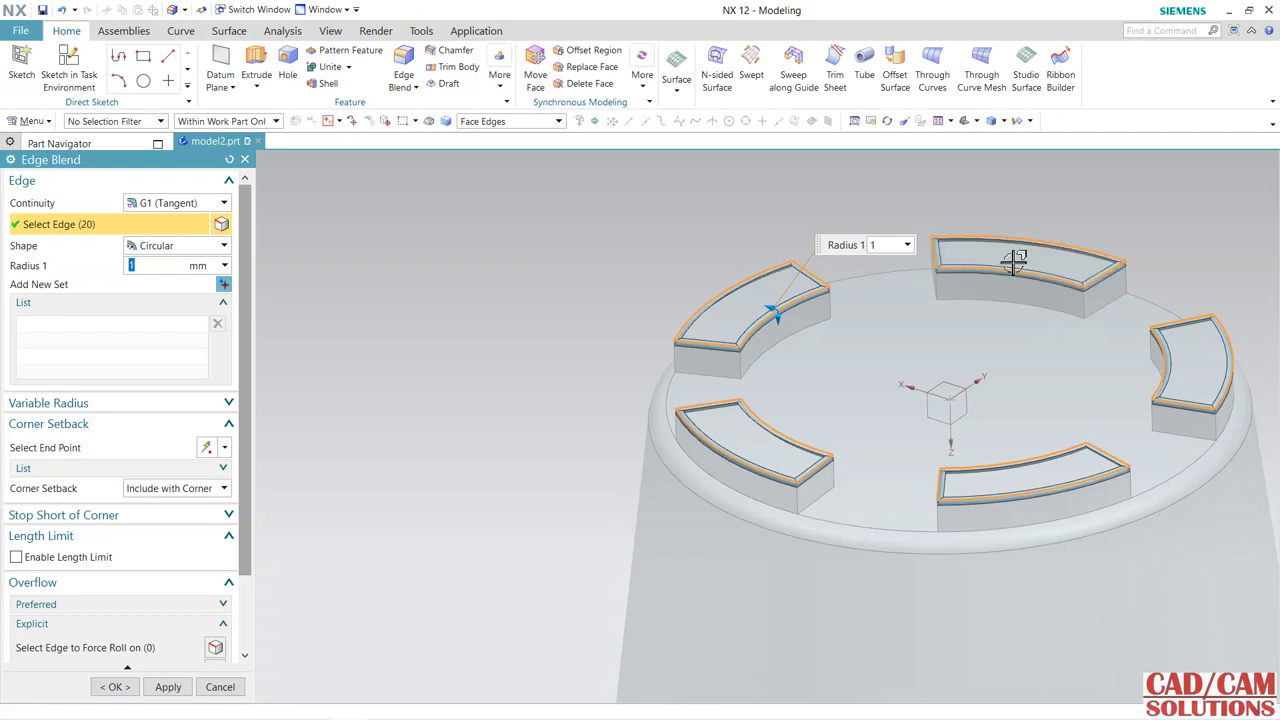
left_click(168, 687)
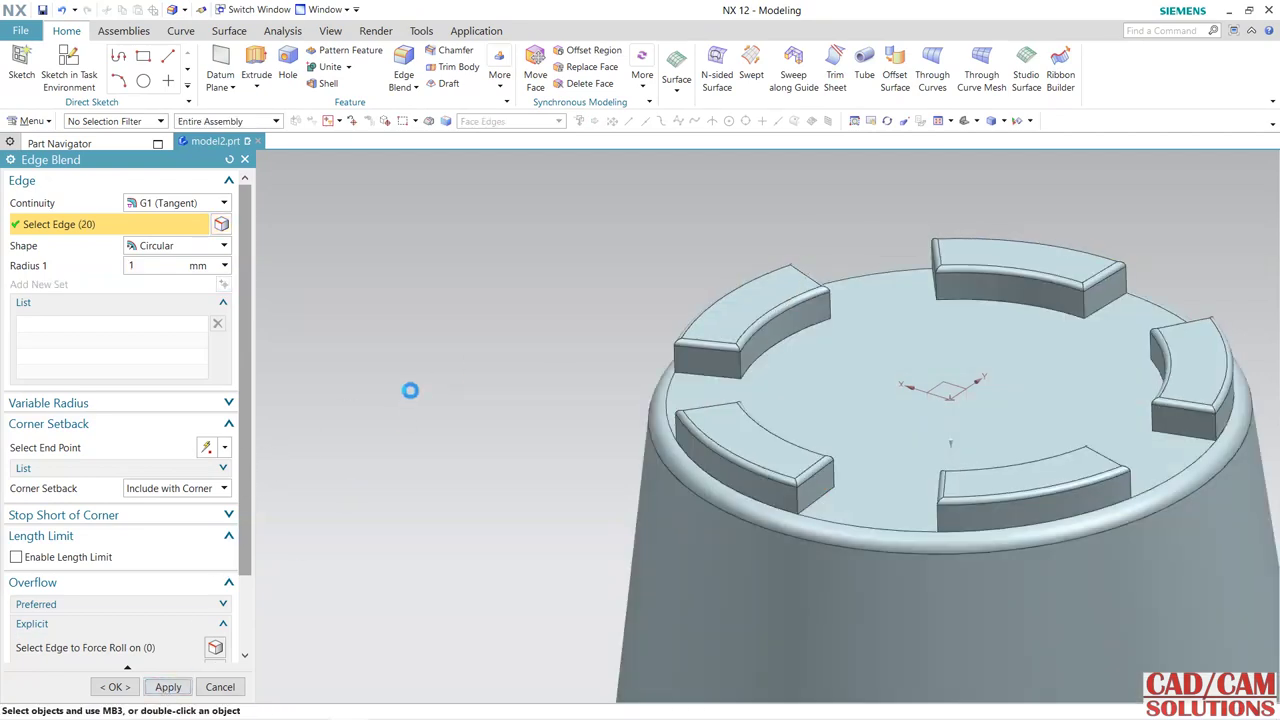
- Start a 1 mm blend on the vertical end edges of the left, upper and right feet
left_click(705, 360)
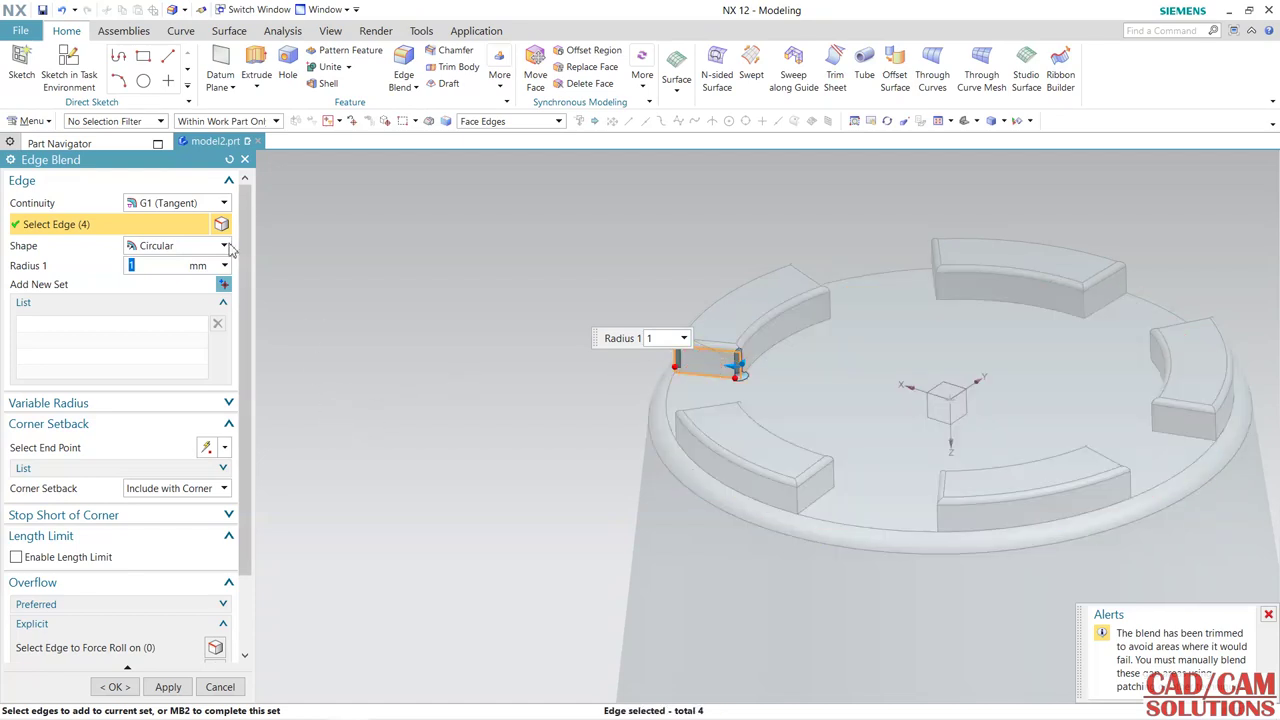
left_click(229, 161)
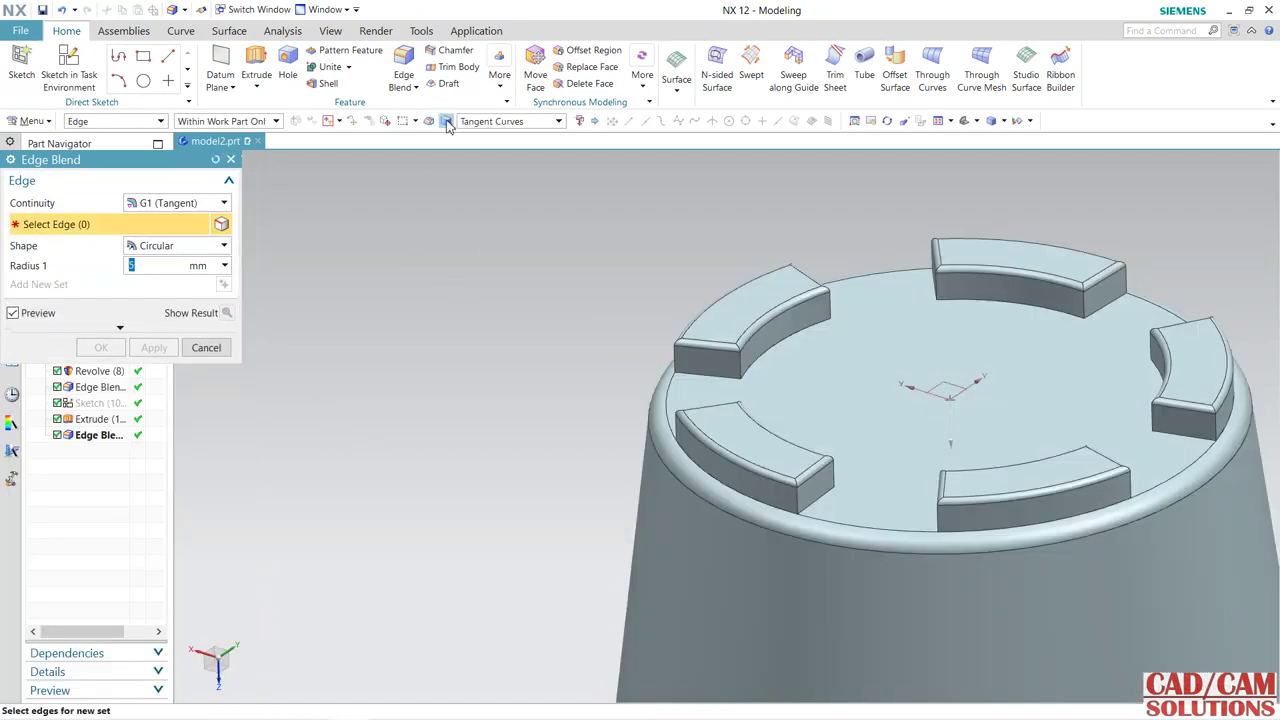
left_click(737, 362)
left_click(675, 362)
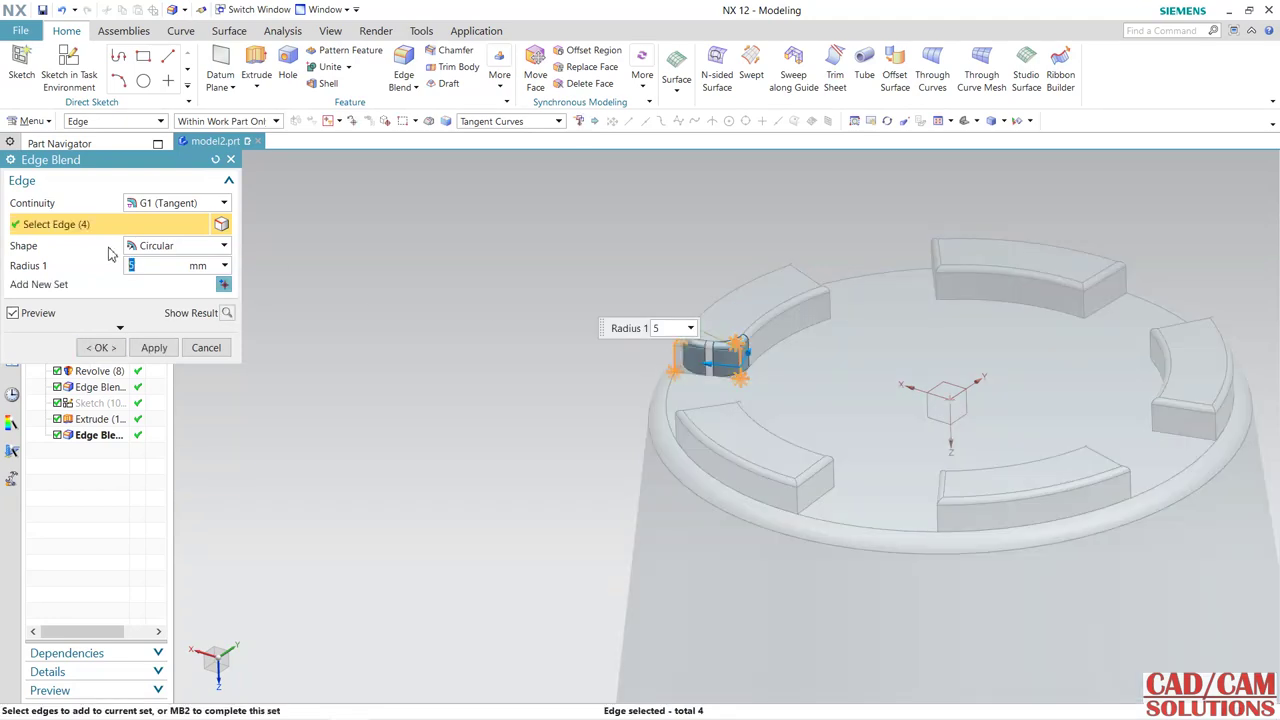
type("1")
double_click(134, 265)
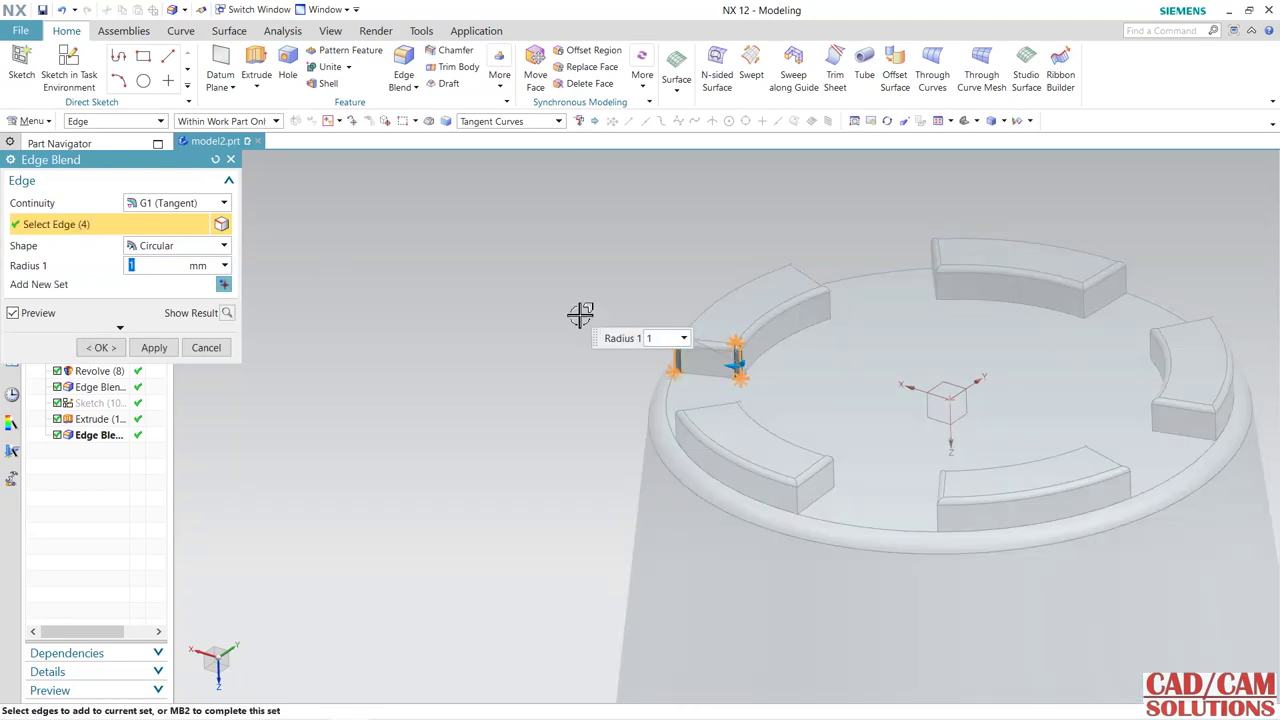
left_click(830, 300)
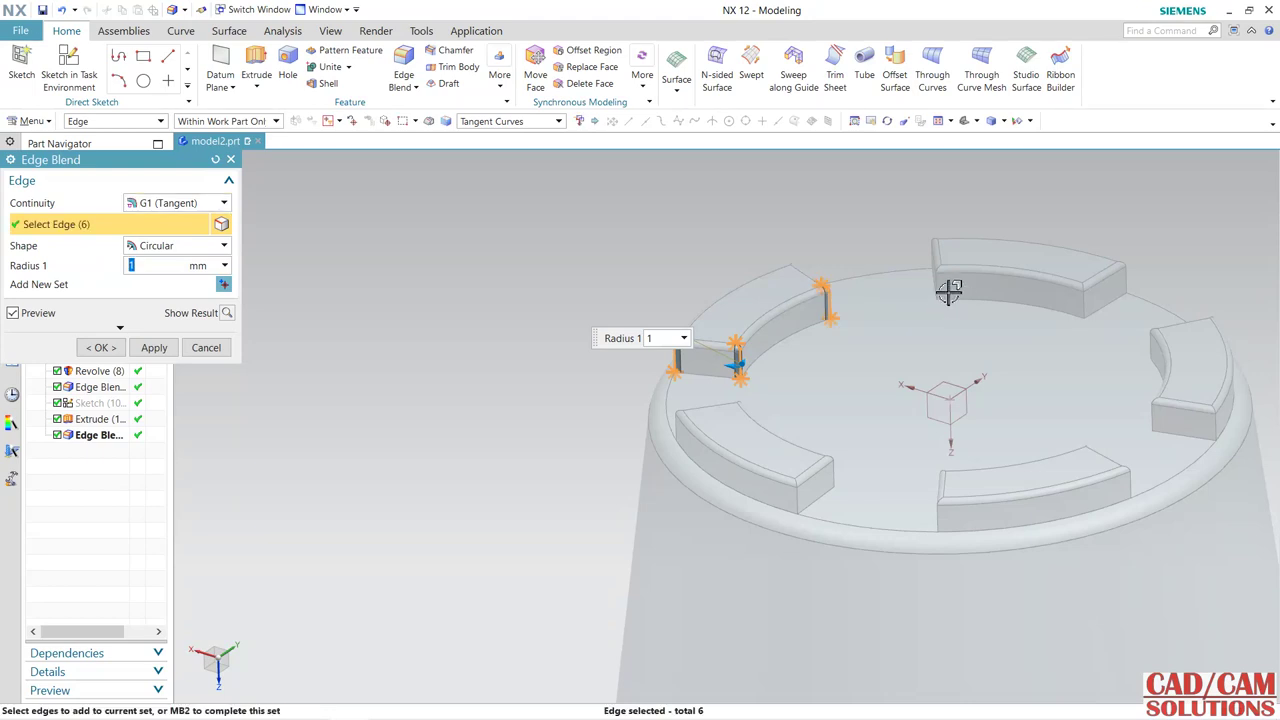
left_click(940, 290)
left_click(1094, 306)
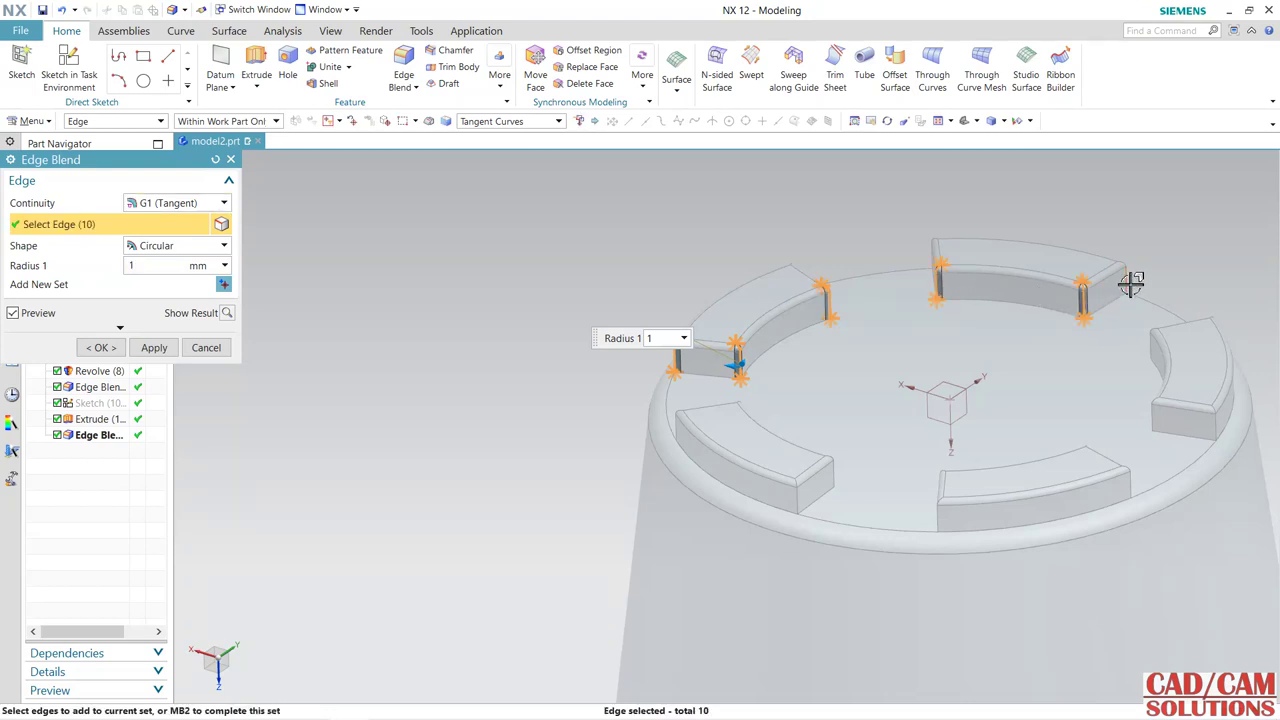
left_click(1128, 285)
left_click(1163, 420)
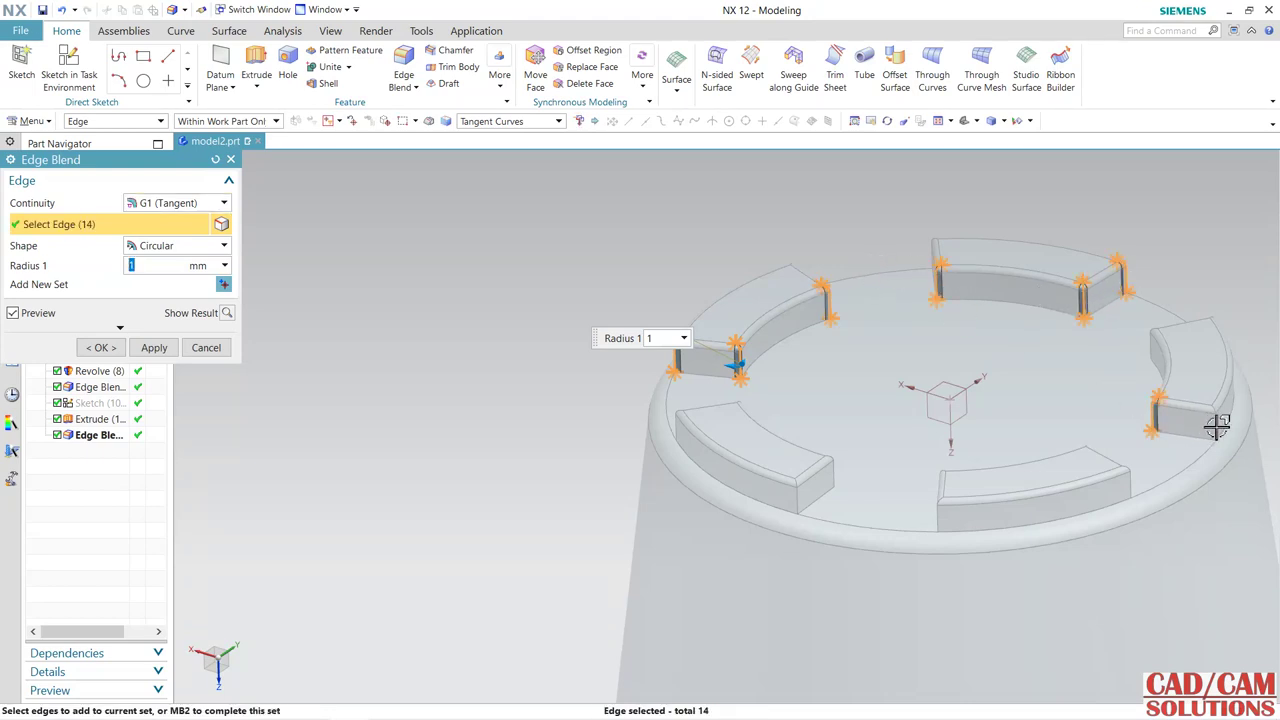
left_click(1217, 427)
left_click(1149, 346)
- Add the remaining vertical edges of the lower and hidden feet and apply the 1 mm blend
left_click(1132, 482)
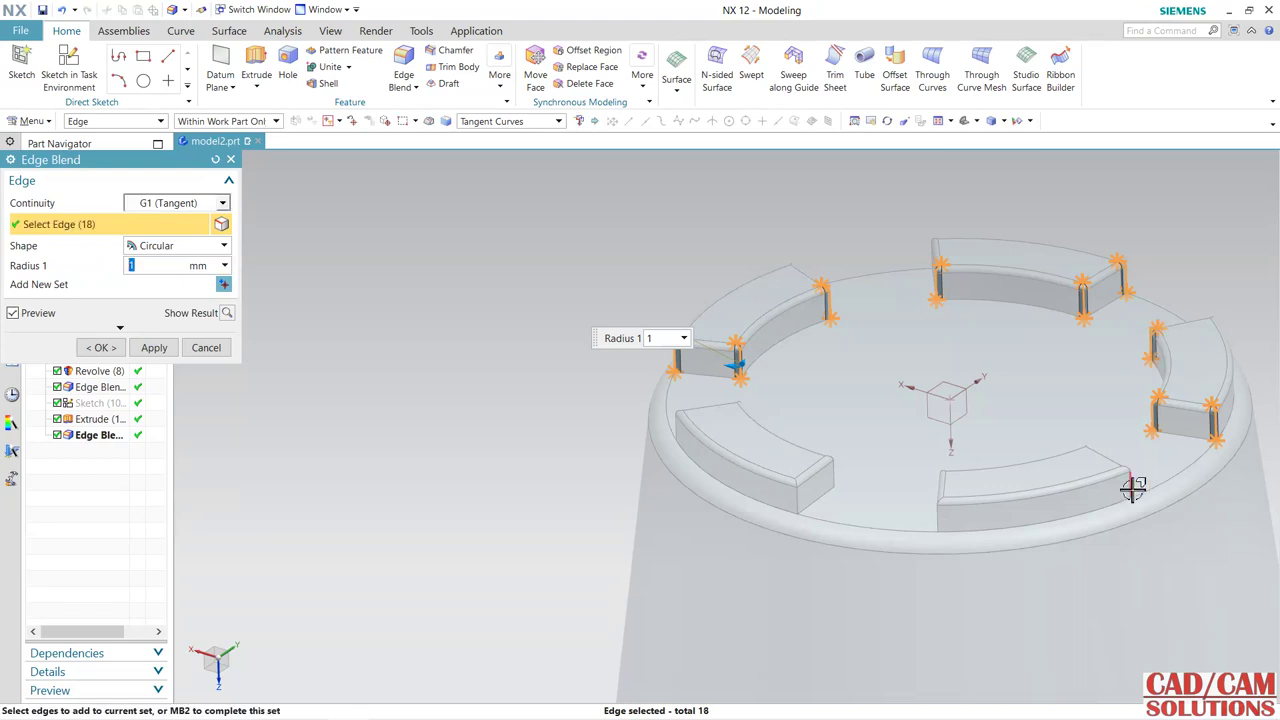
left_click(940, 516)
left_click(831, 478)
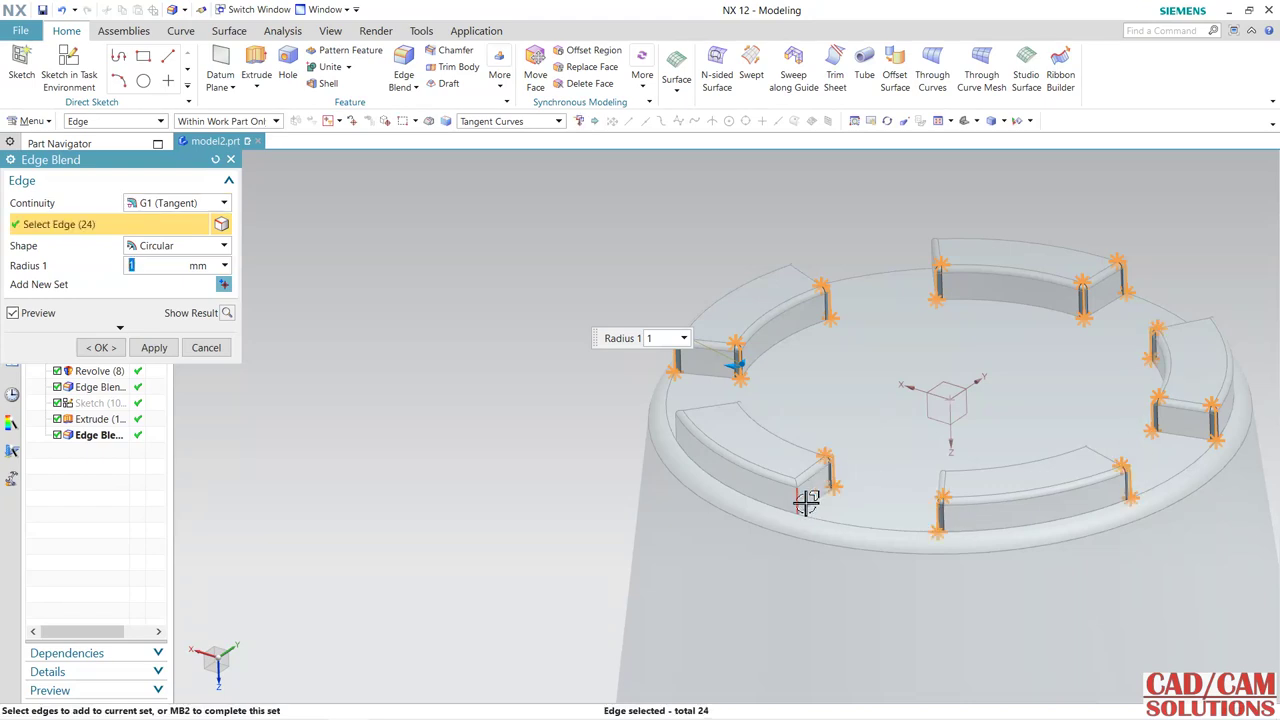
left_click(677, 428)
mouse_move(566, 517)
middle_mouse_down()
mouse_move(447, 462)
mouse_move(477, 457)
middle_mouse_up()
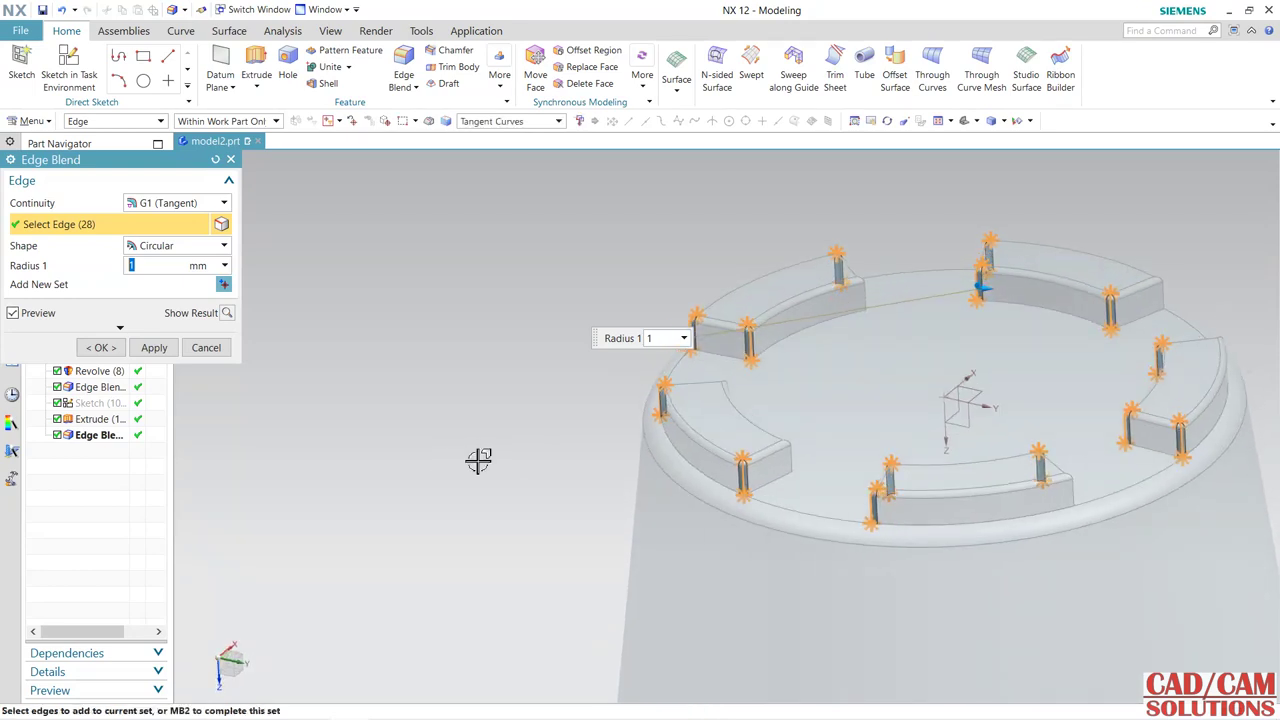
left_click(860, 300)
left_click(1166, 293)
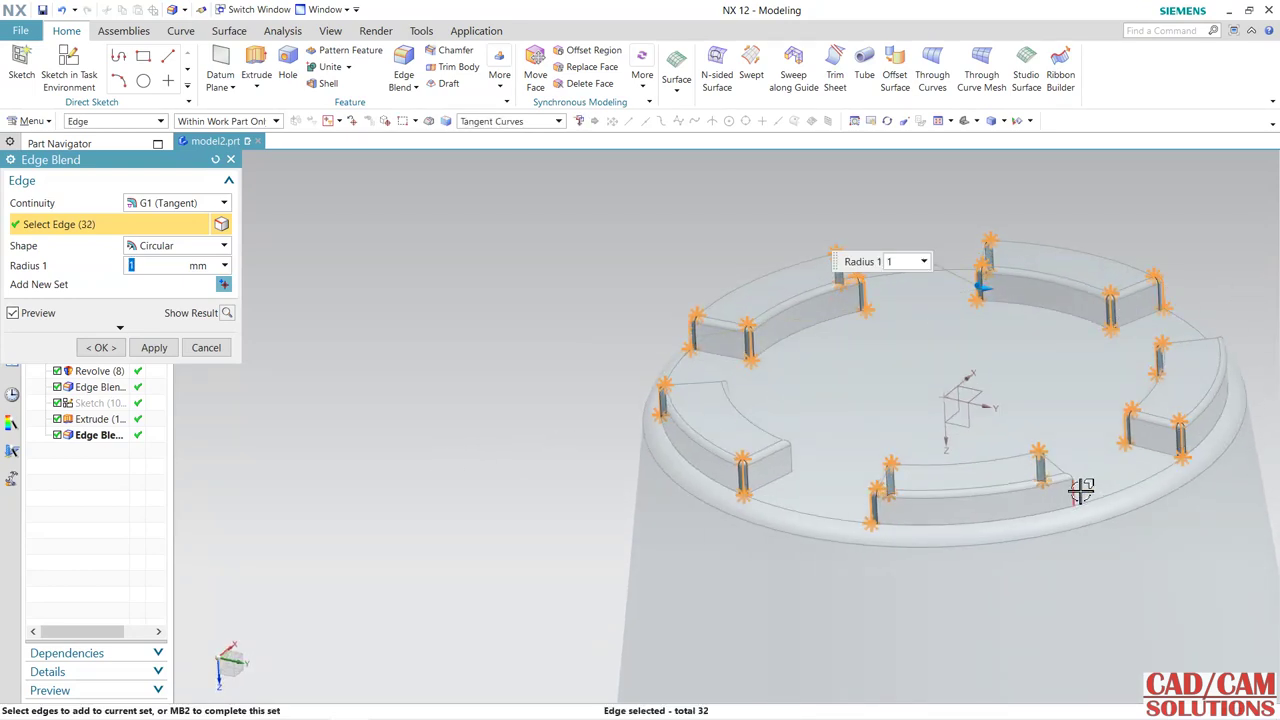
left_click(787, 457)
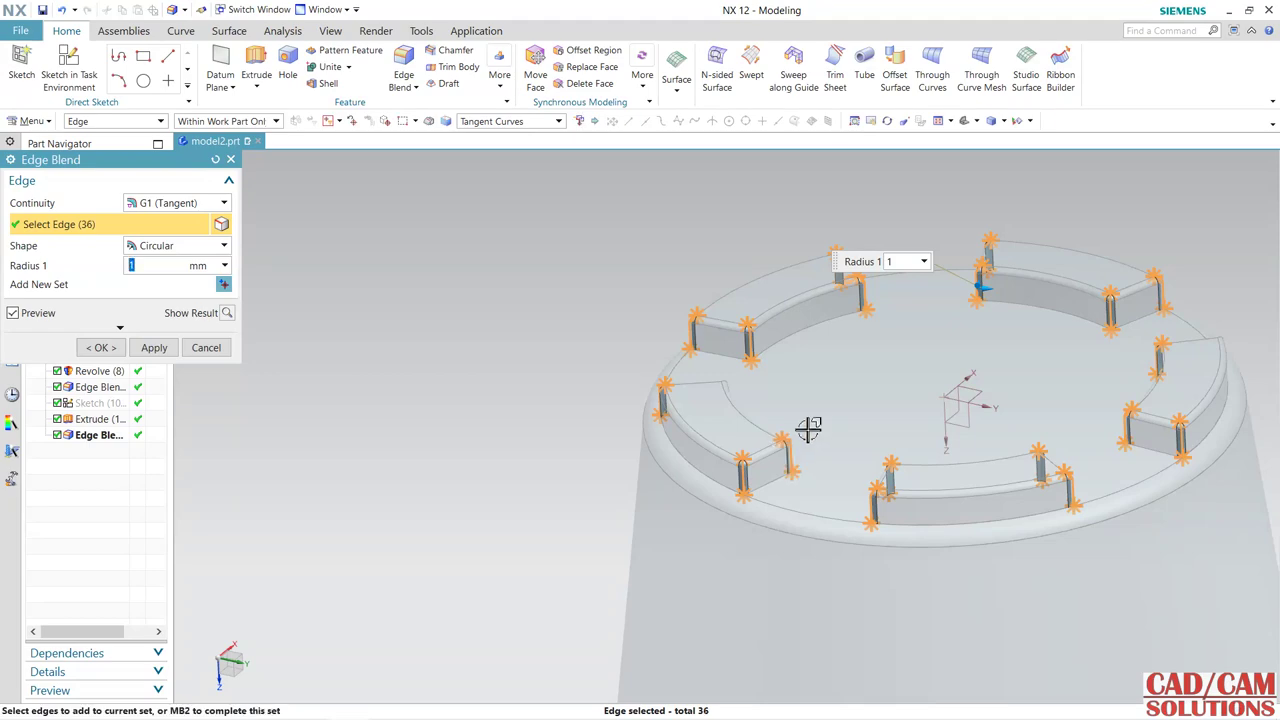
mouse_move(954, 449)
middle_mouse_down()
mouse_move(877, 429)
mouse_move(857, 463)
mouse_move(880, 451)
mouse_move(1120, 504)
middle_mouse_up()
left_click(1084, 512)
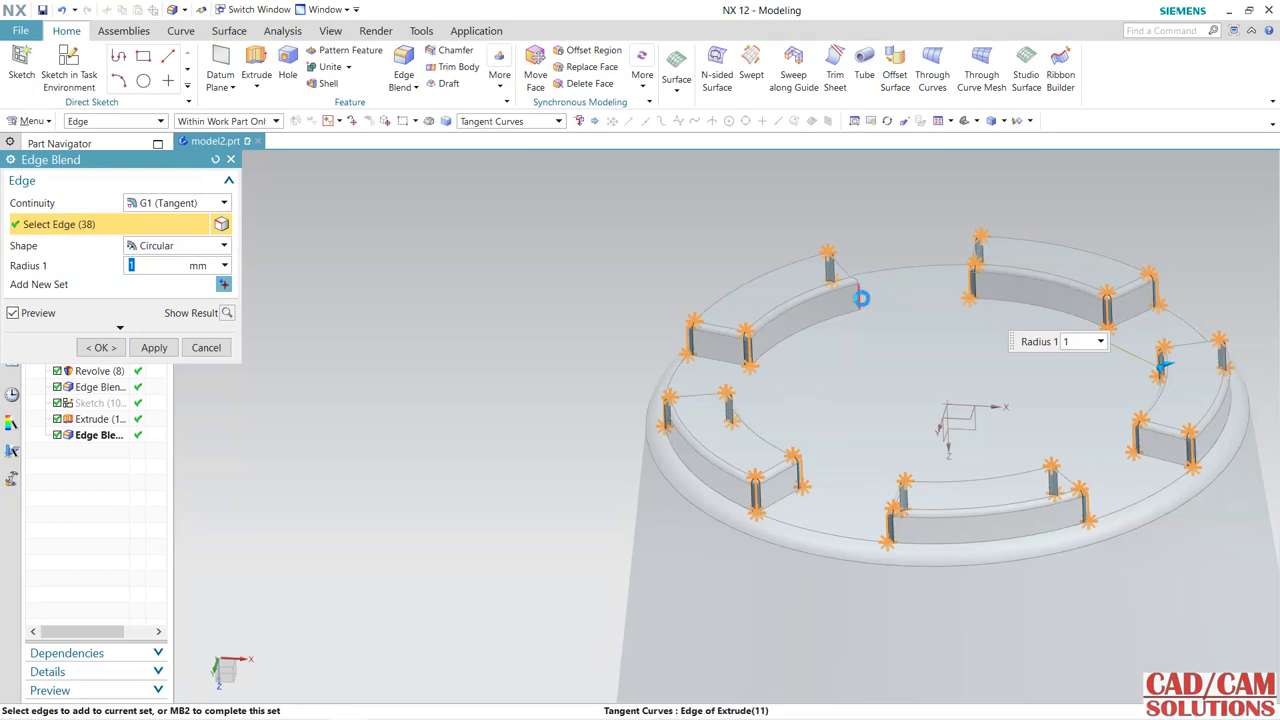
left_click(857, 295)
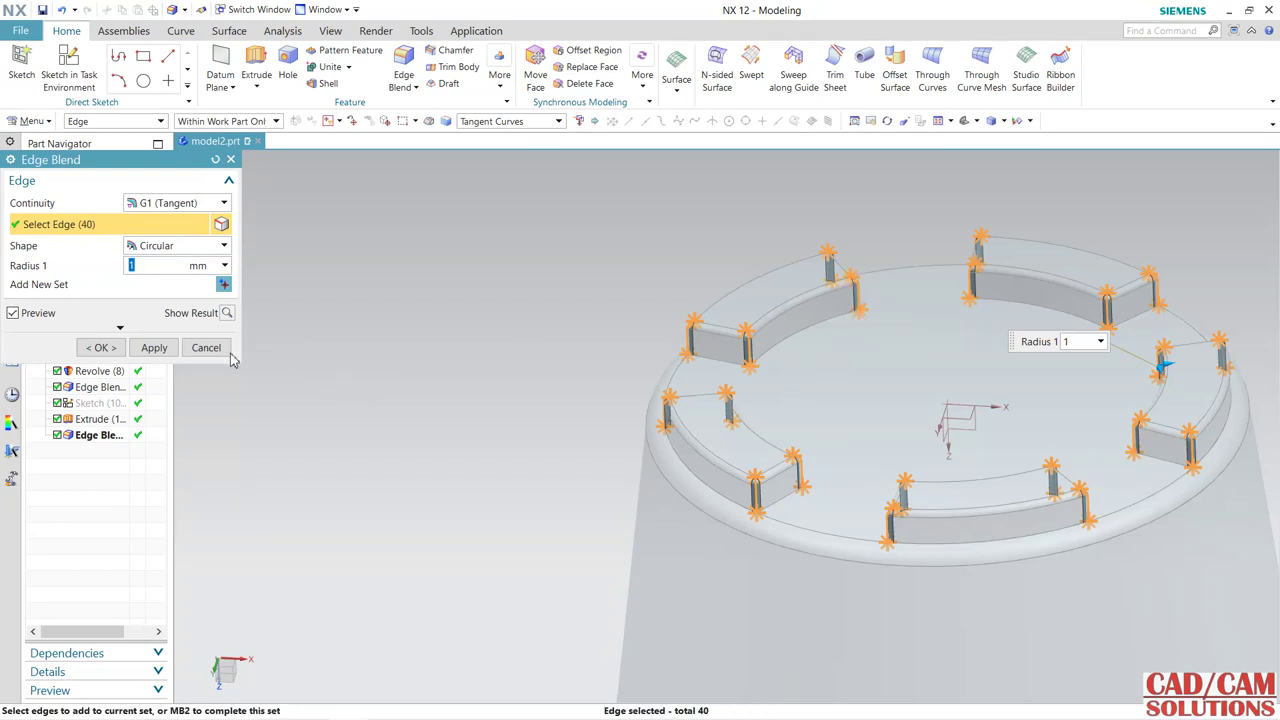
left_click(154, 348)
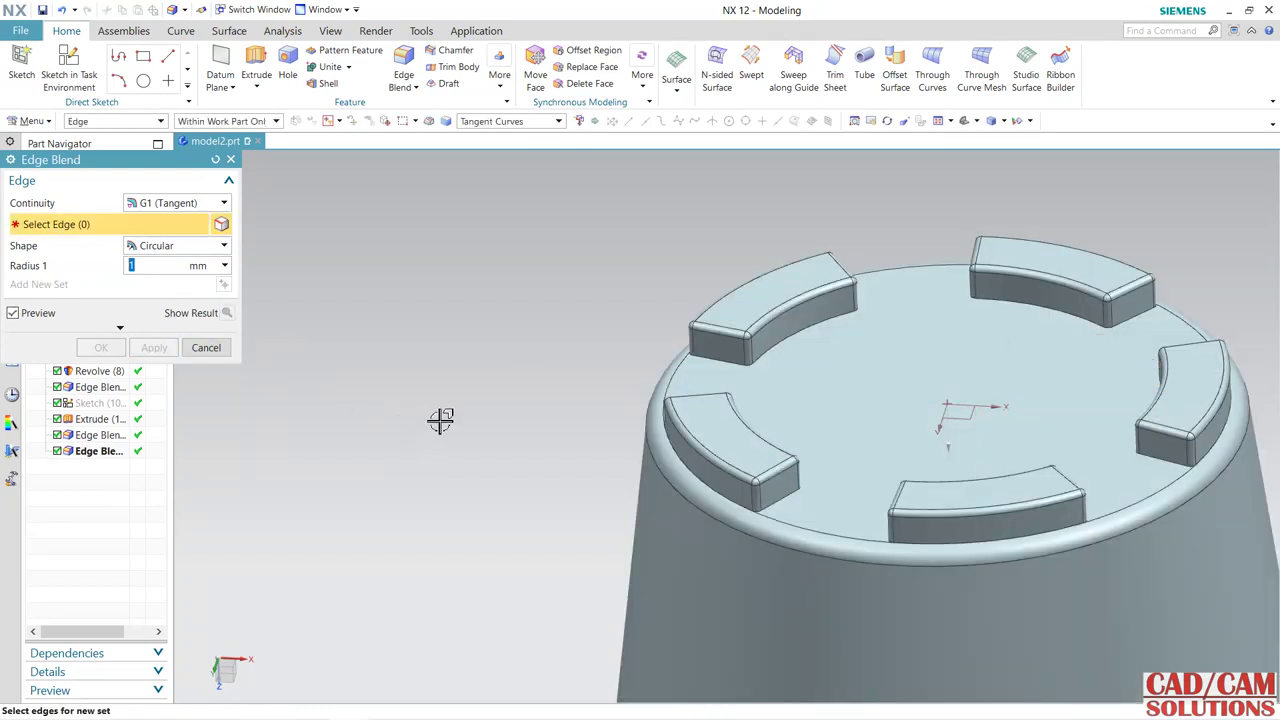
- Close Edge Blend and view the pot from the side with its rounded feet
middle_click_drag(440, 410, 433, 415)
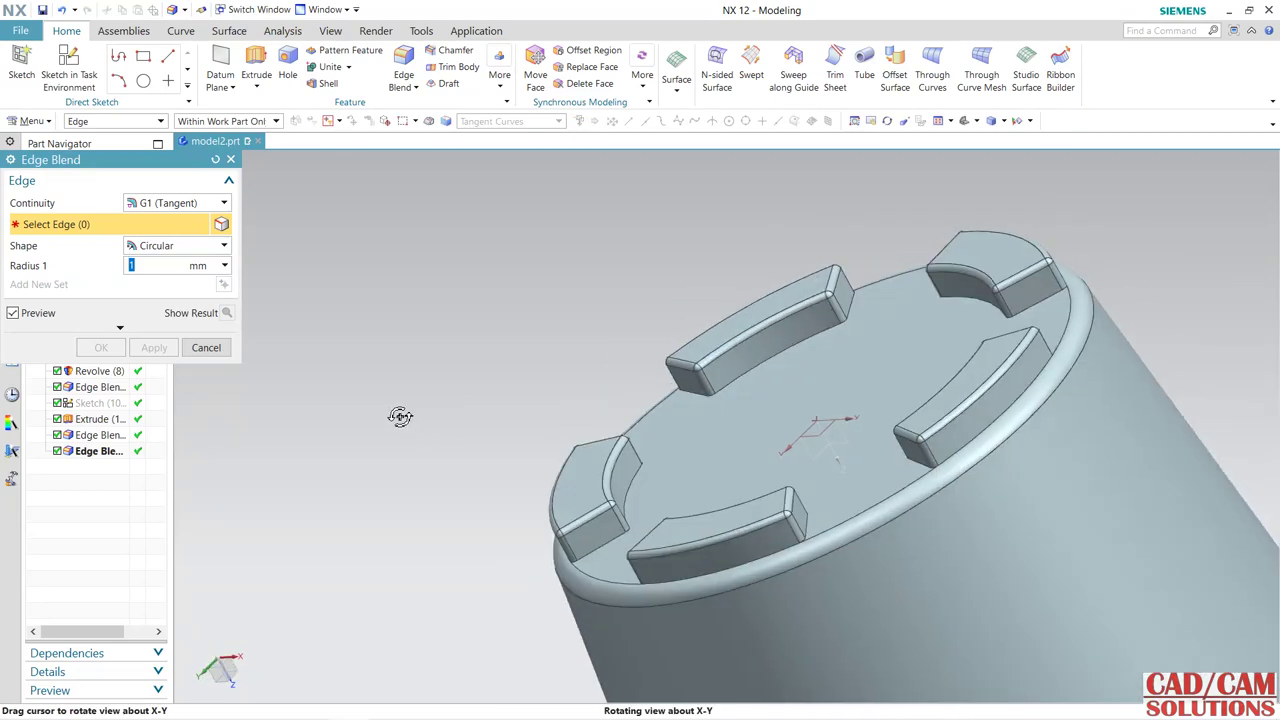
left_click(206, 347)
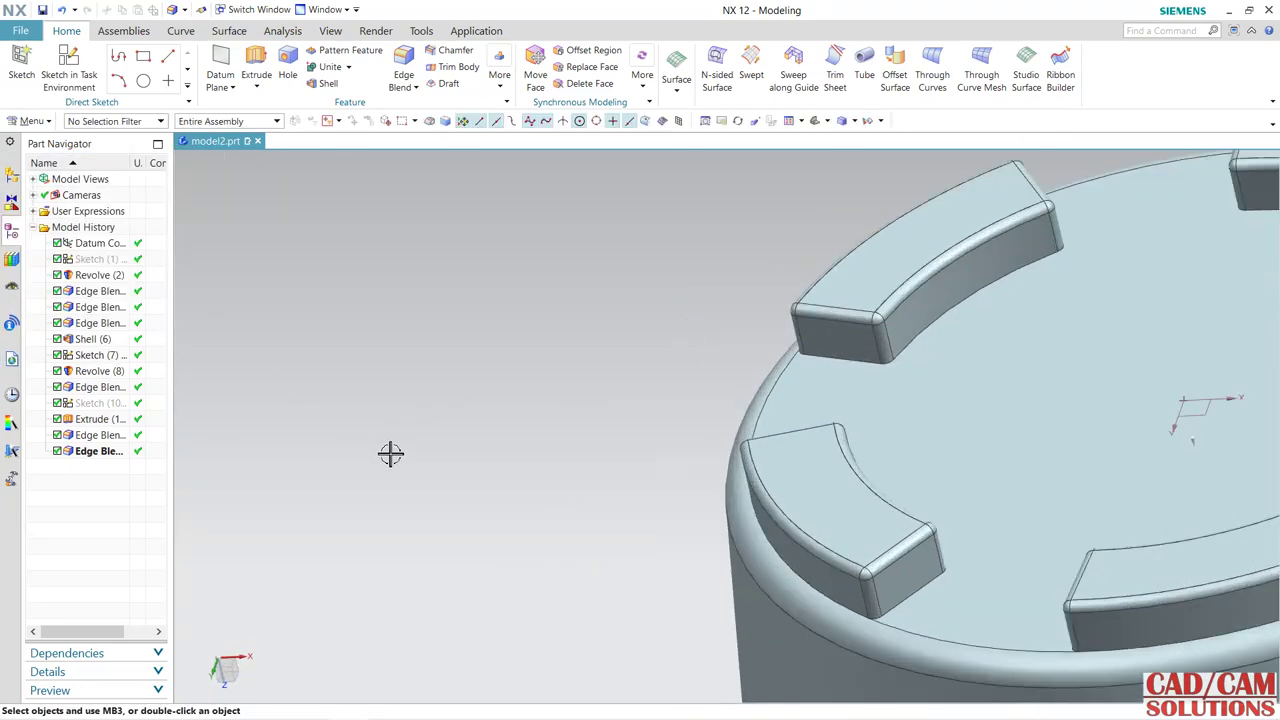
middle_click_drag(423, 506, 394, 306)
middle_click_drag(389, 365, 380, 249)
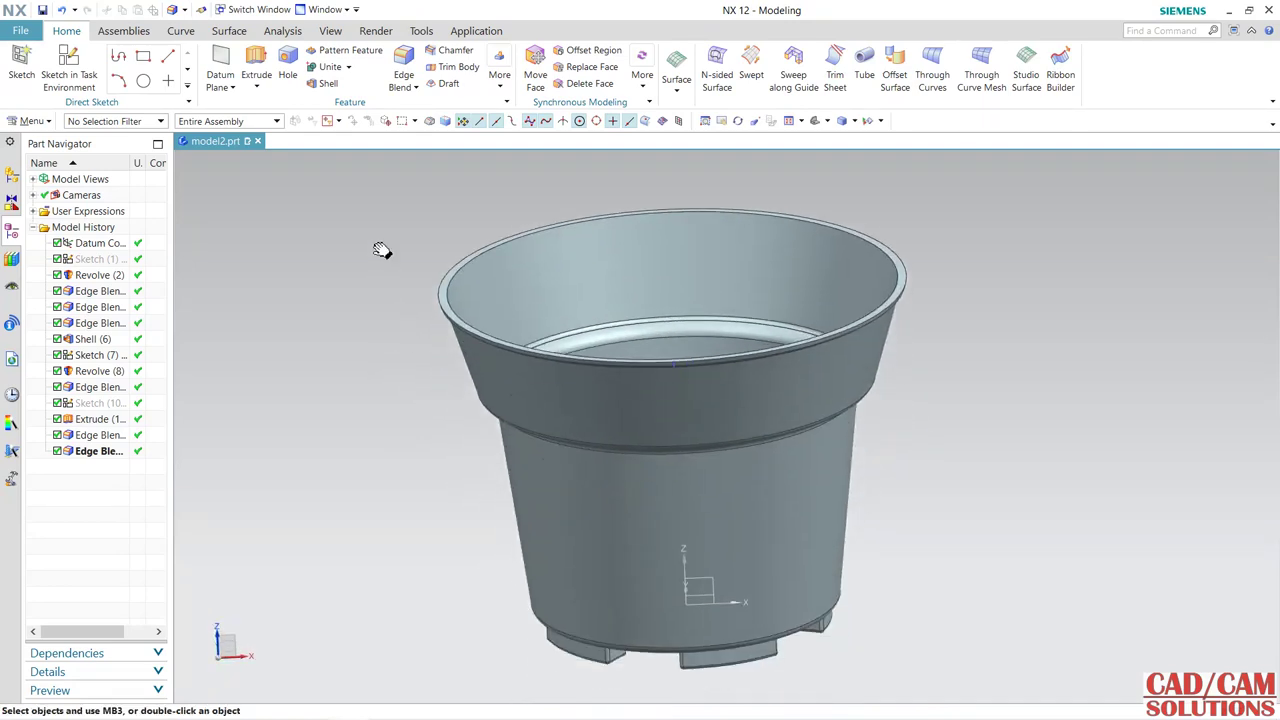
- Move Shell (6) below the last Edge Blend and dismiss the shell failure report
left_click(90, 340)
left_click_drag(90, 345, 114, 462)
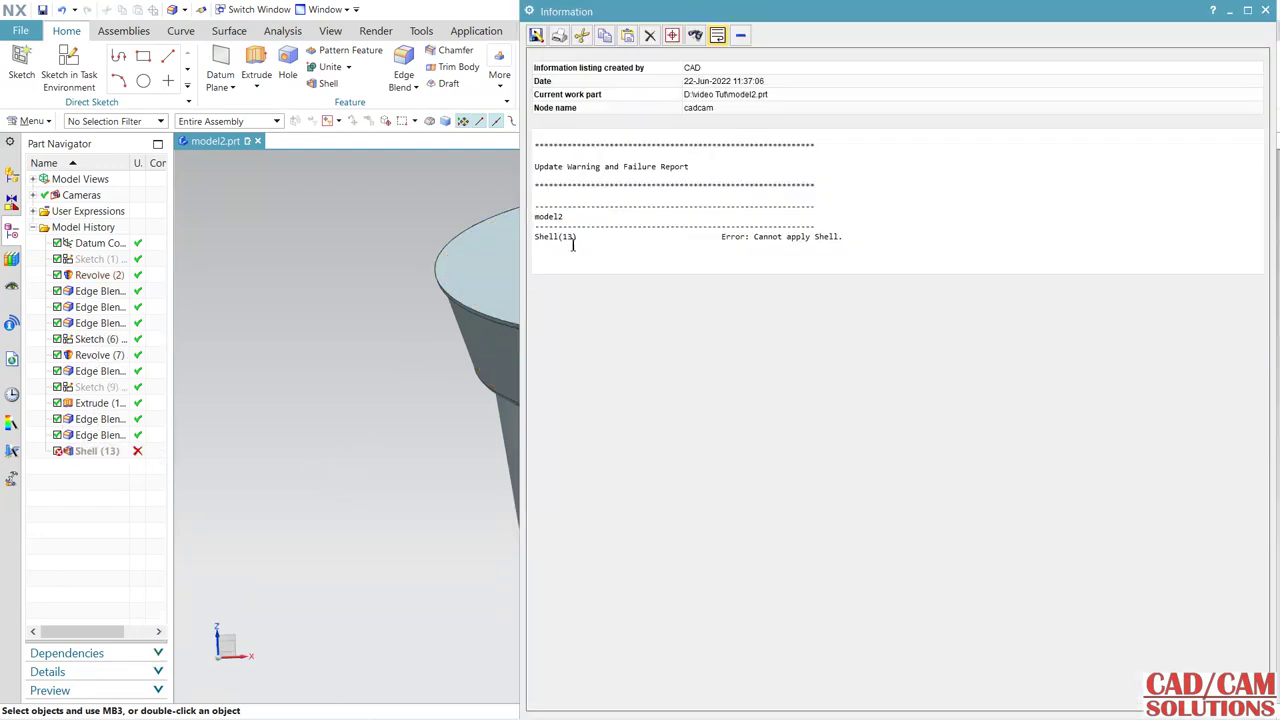
left_click(1266, 11)
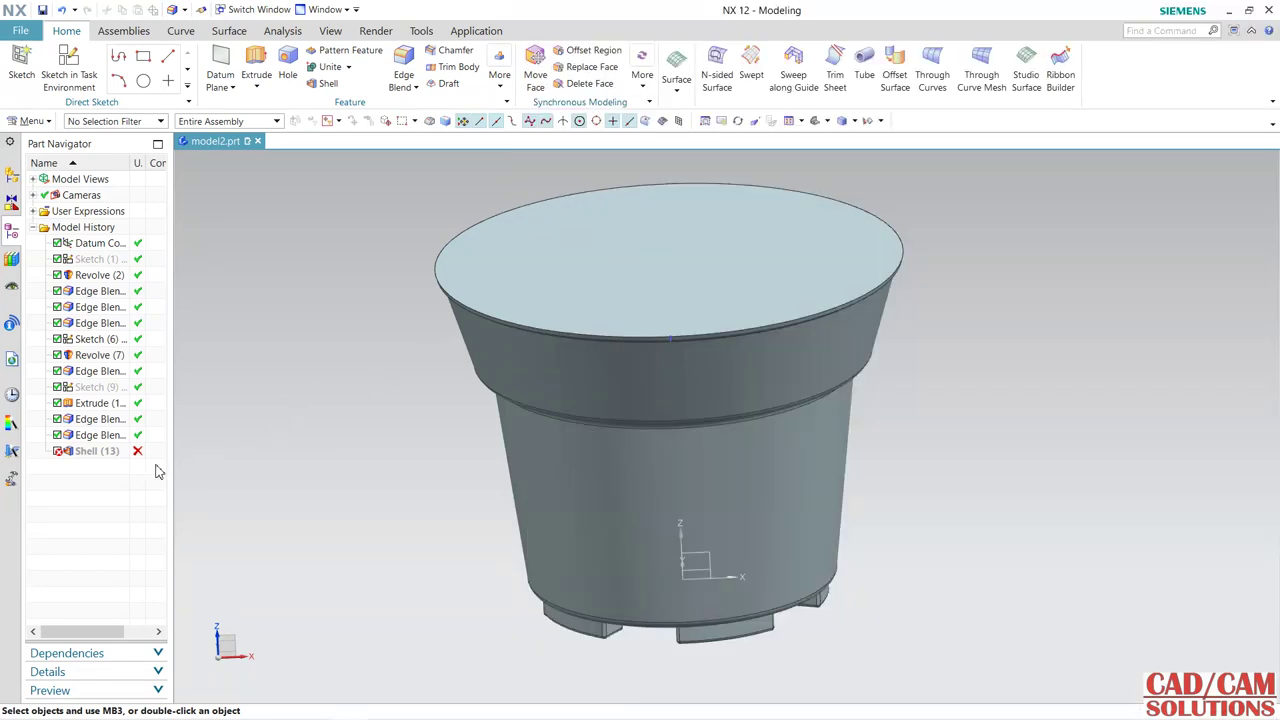
left_click(90, 452)
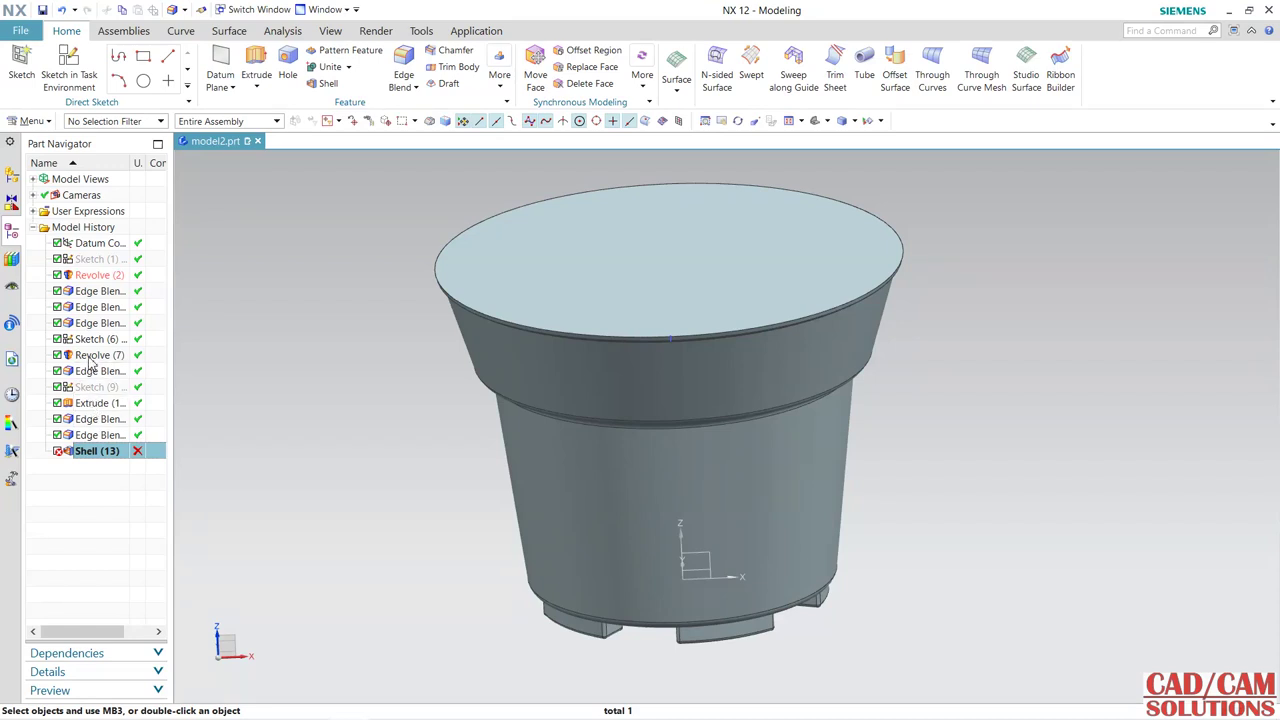
- Move Revolve (7) below the failed shell in the history
left_click_drag(90, 365, 100, 464)
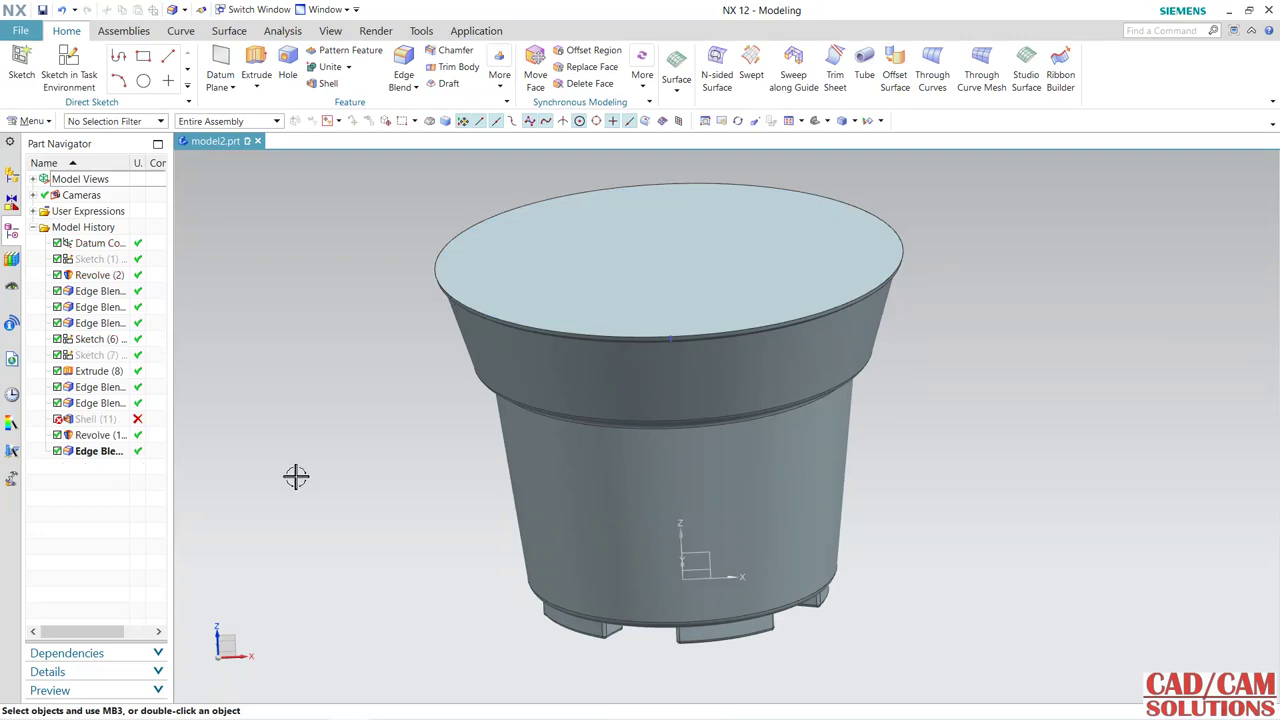
left_click(100, 420)
left_click(74, 435)
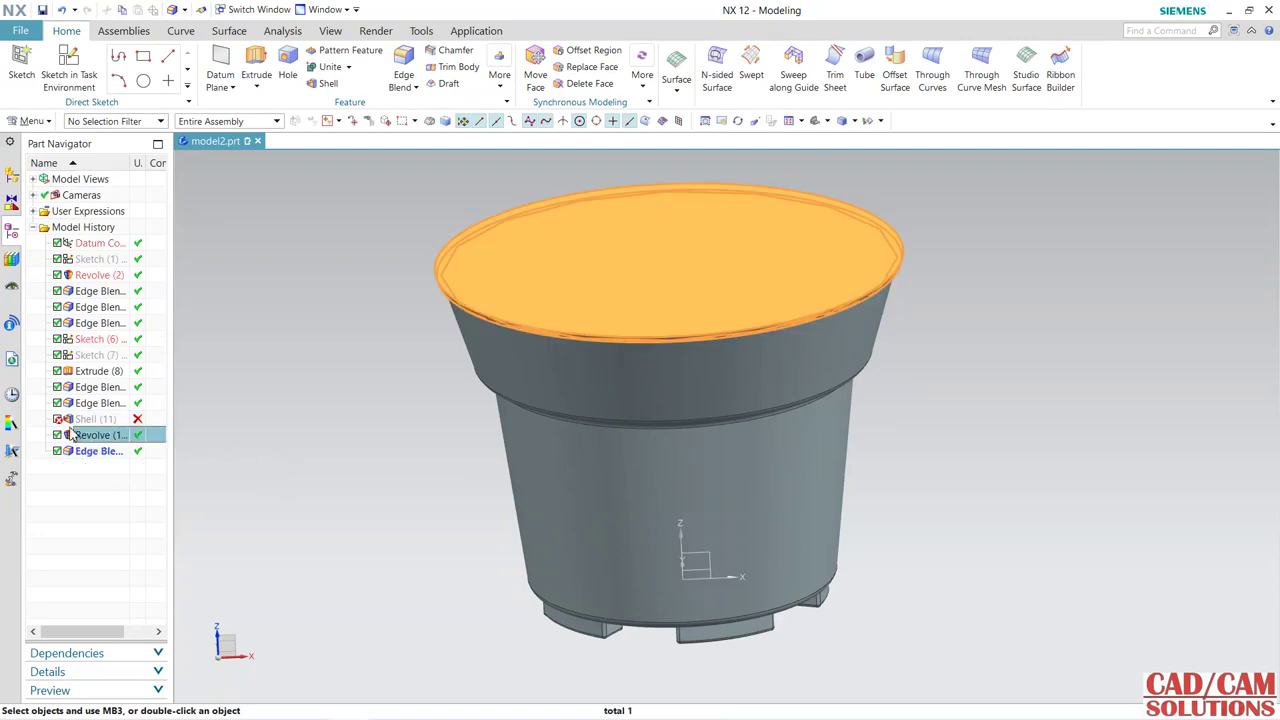
left_click(83, 420)
- Open the failed shell for editing, cancel without changes, and undo the last change
double_click(88, 420)
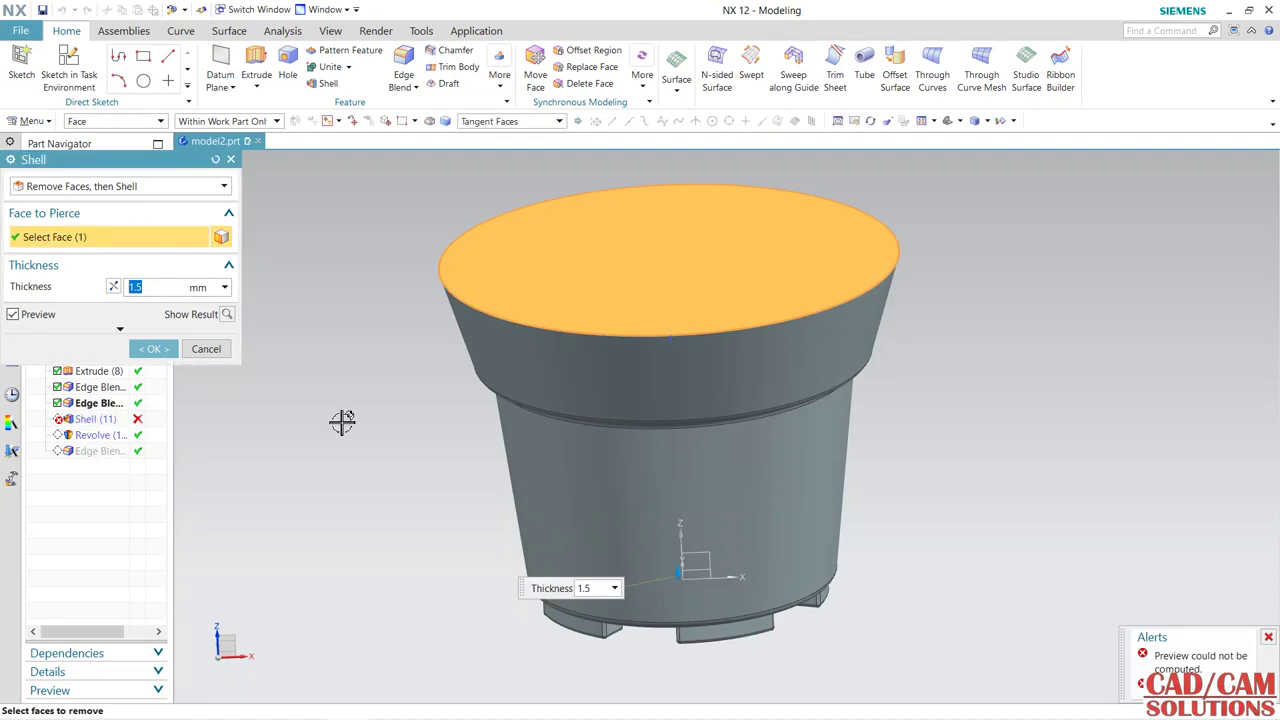
mouse_move(349, 465)
middle_mouse_down()
mouse_move(363, 394)
mouse_move(329, 380)
middle_mouse_up()
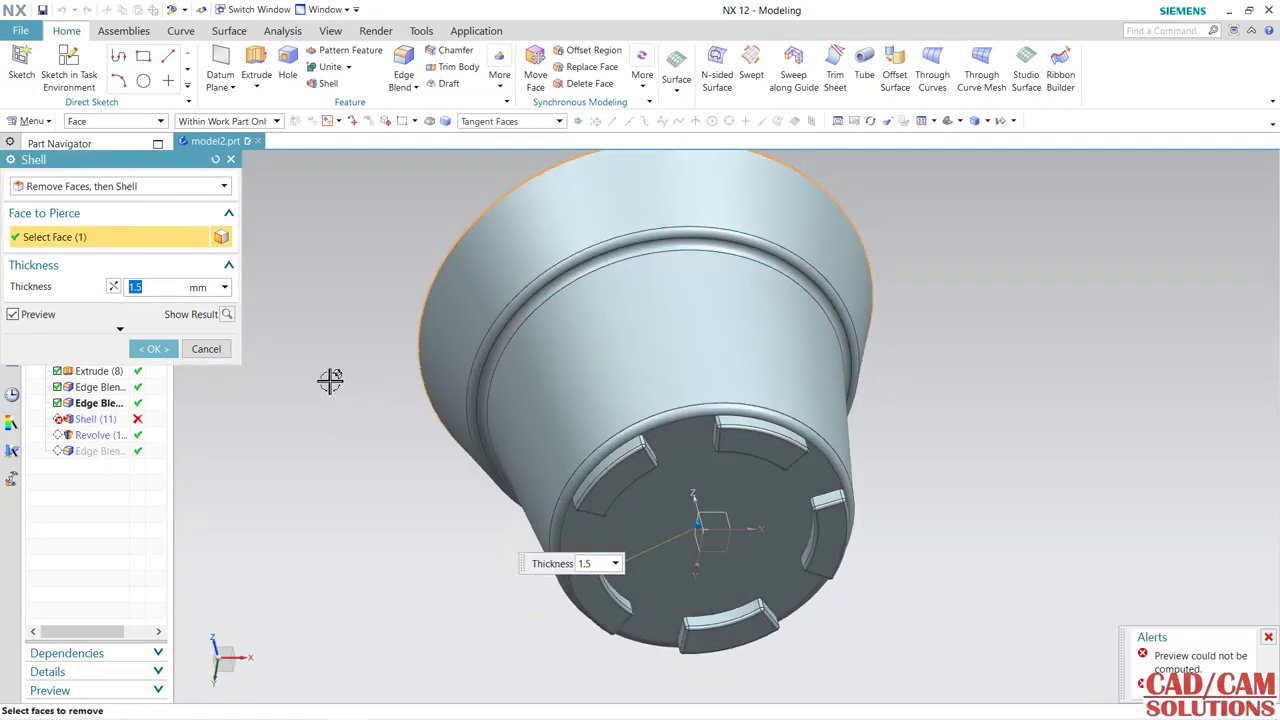
left_click(206, 349)
mouse_move(320, 437)
middle_mouse_down()
mouse_move(369, 471)
mouse_move(363, 526)
mouse_move(308, 413)
middle_mouse_up()
left_click(63, 9)
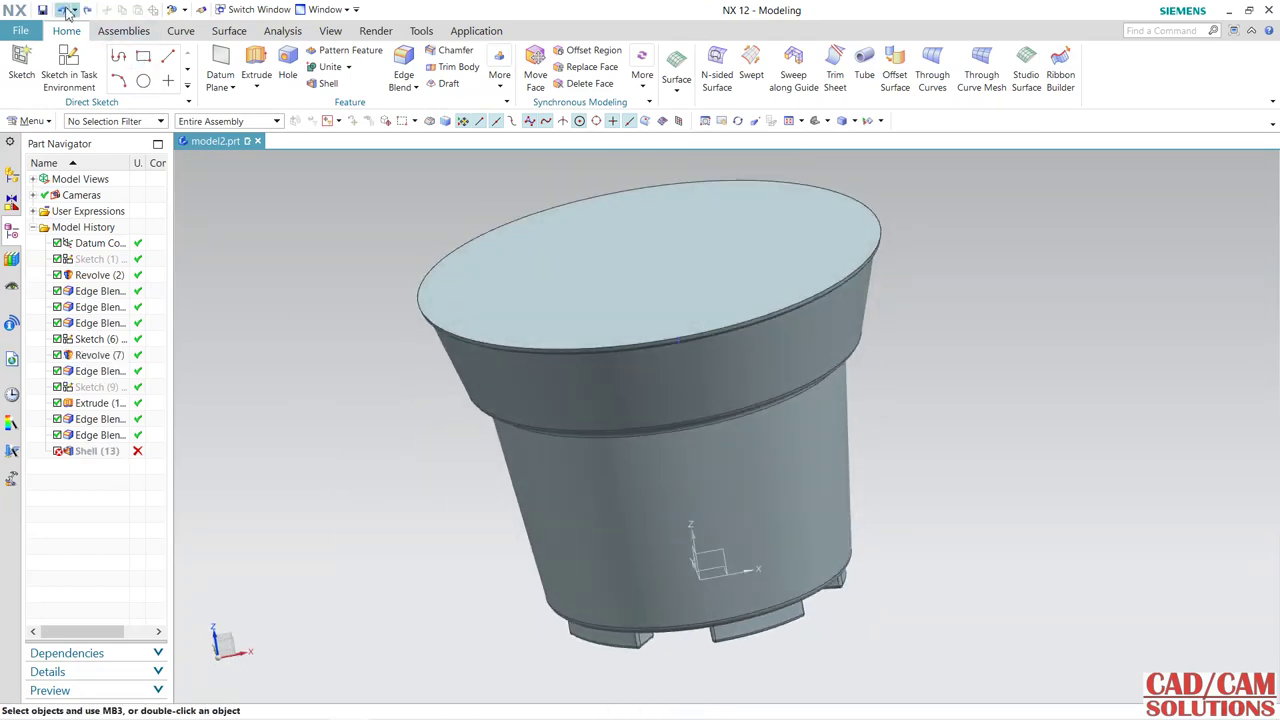
- Undo once more, then suppress the original Shell (6) so the pot is solid
left_click(63, 9)
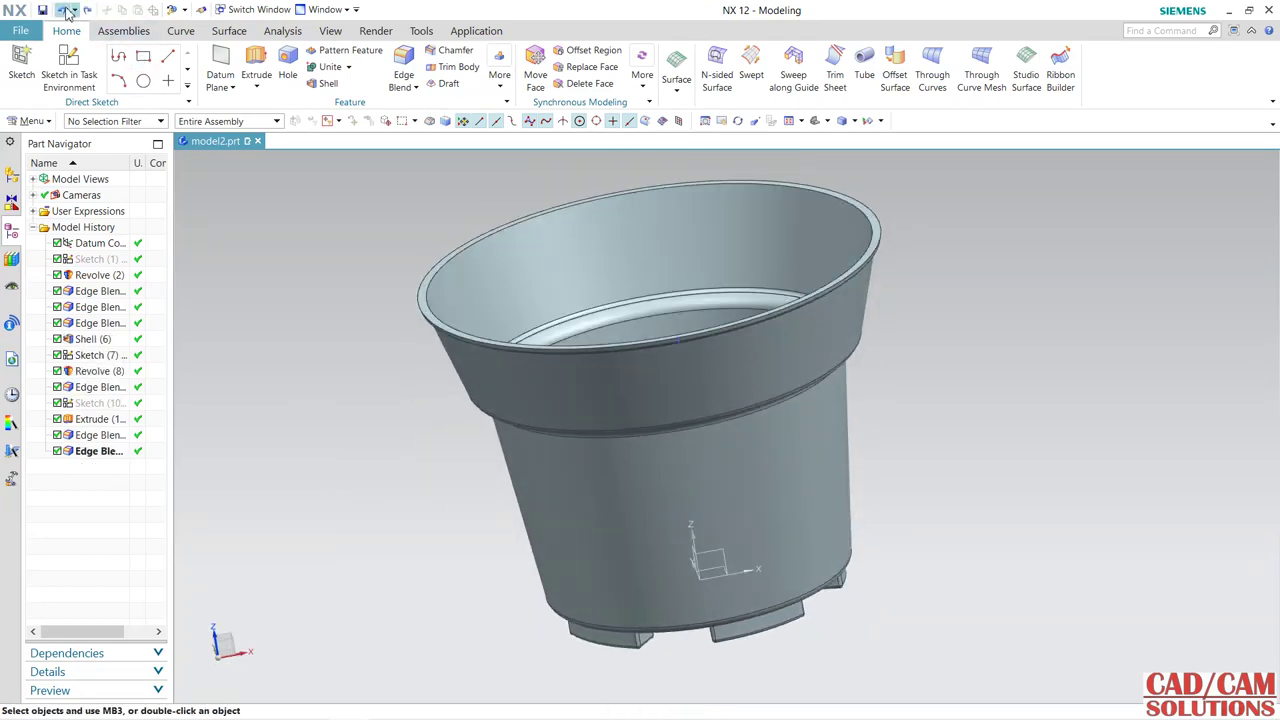
mouse_move(841, 541)
middle_mouse_down()
mouse_move(903, 486)
mouse_move(906, 343)
mouse_move(865, 453)
mouse_move(897, 480)
mouse_move(954, 477)
mouse_move(980, 397)
mouse_move(922, 447)
mouse_move(926, 571)
mouse_move(758, 456)
middle_mouse_up()
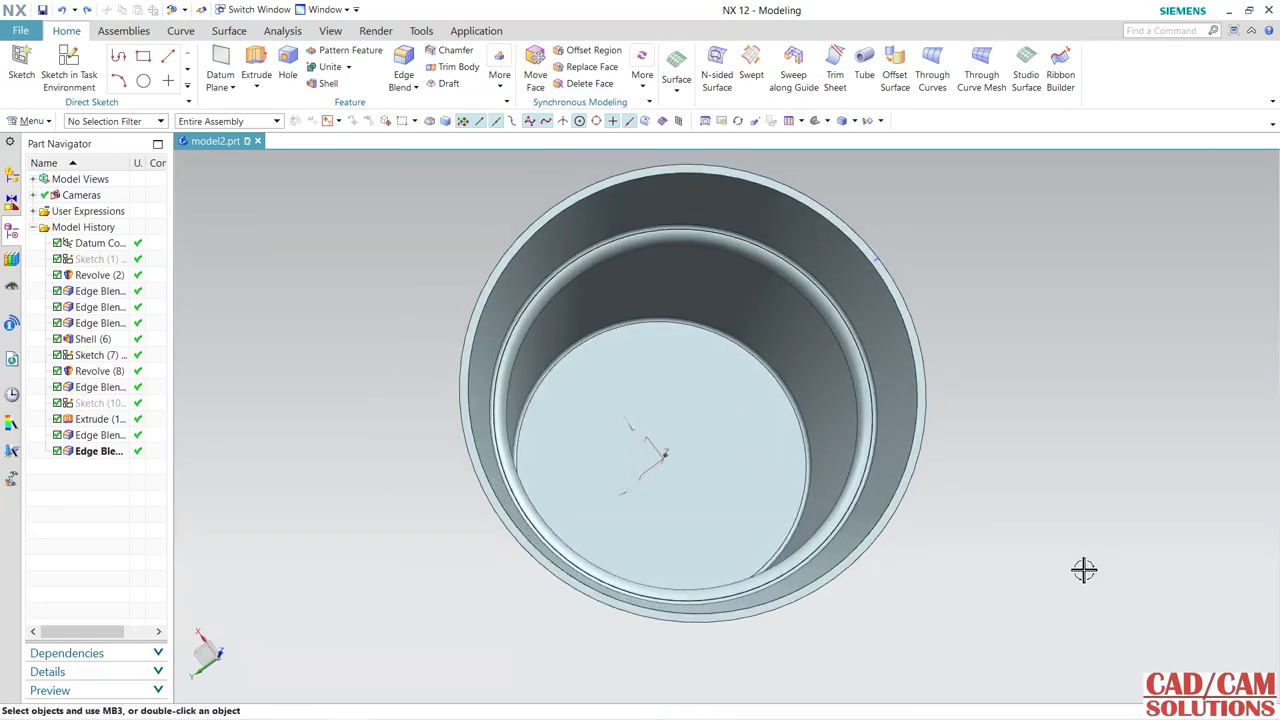
mouse_move(1084, 569)
middle_mouse_down()
mouse_move(1049, 434)
mouse_move(1069, 406)
mouse_move(1057, 458)
middle_mouse_up()
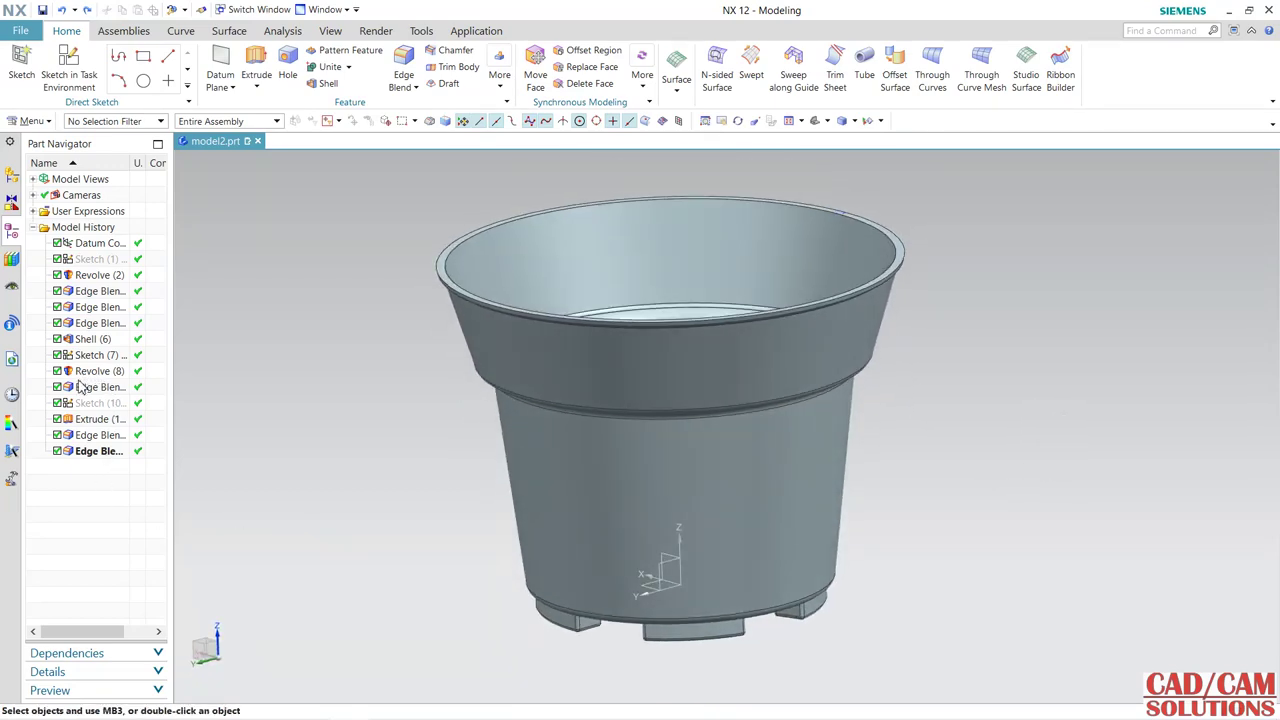
left_click(57, 339)
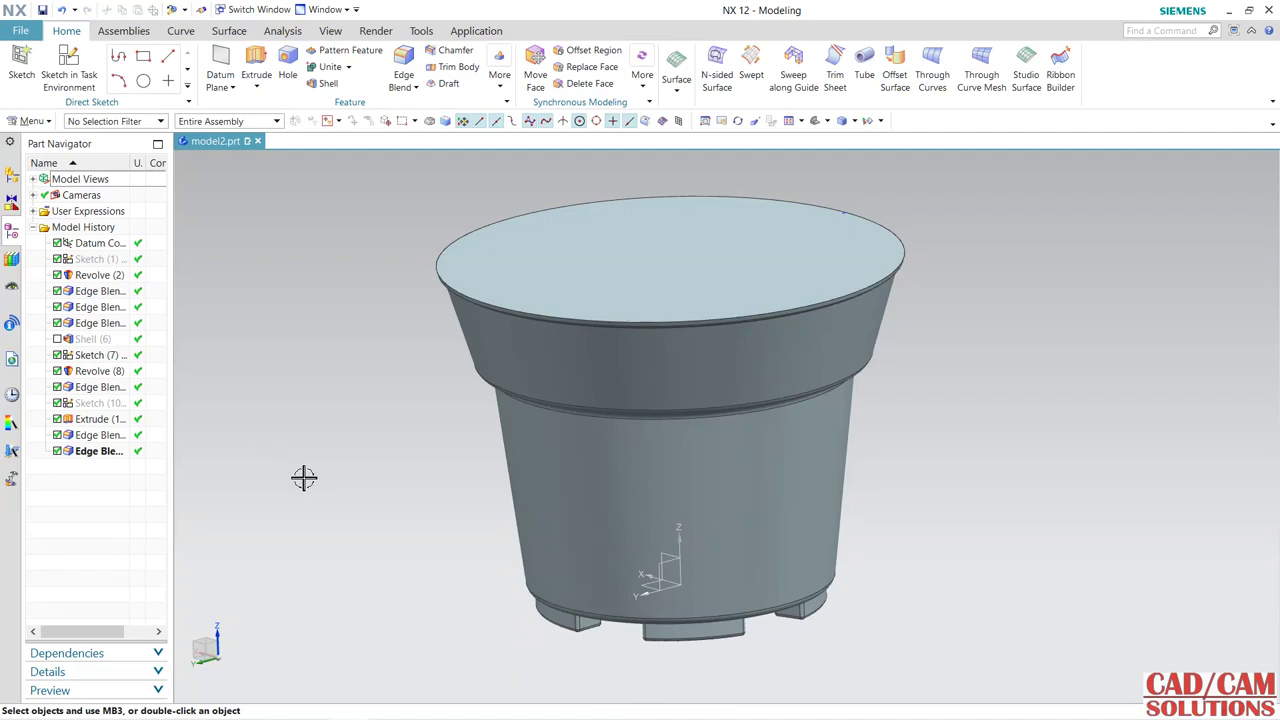
- Try a new shell on the pot's top face, then discard it
left_click(328, 83)
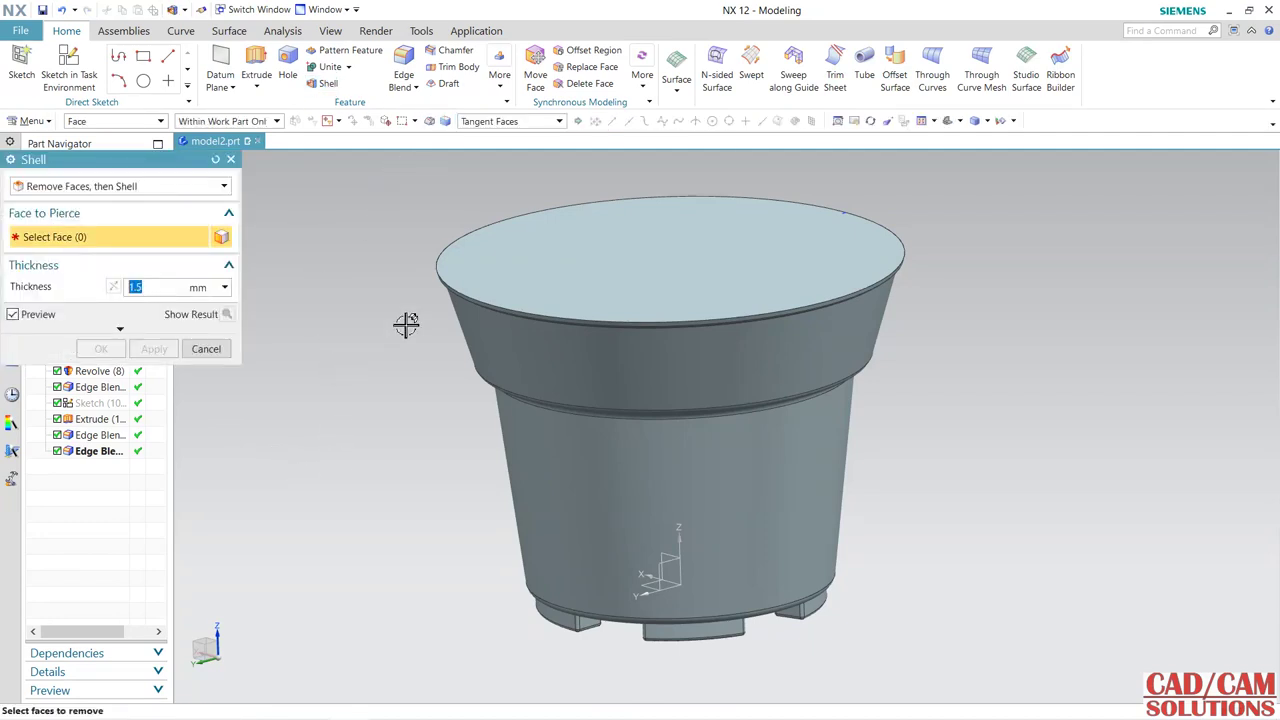
left_click(543, 265)
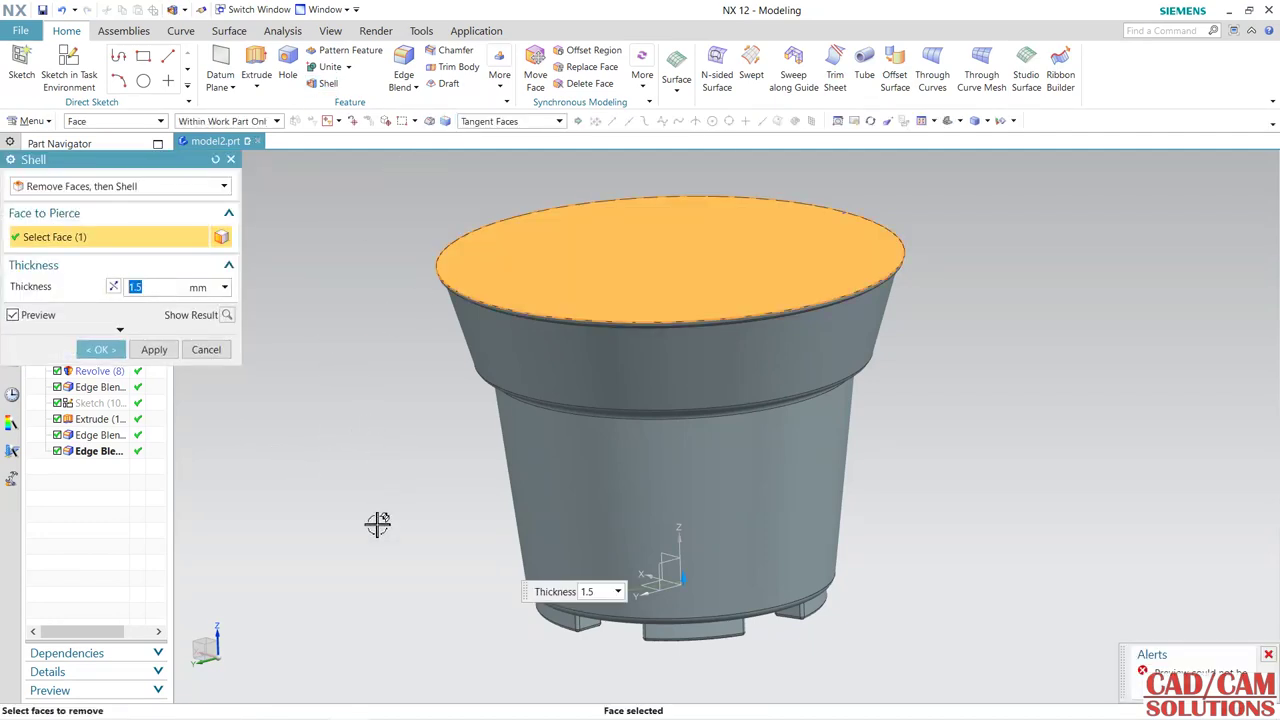
middle_click_drag(377, 523, 380, 429)
scroll(560, 430, "up", 3)
scroll(567, 425, "up", 3)
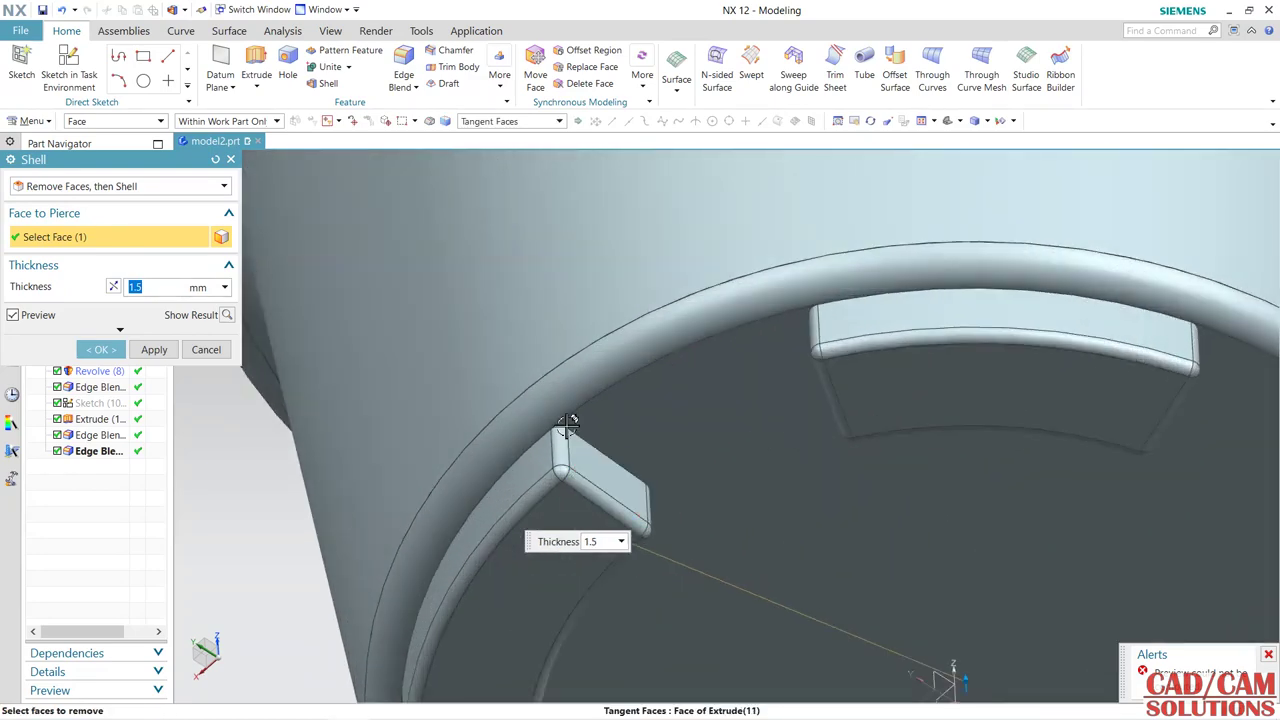
scroll(466, 417, "down", 3)
left_click(206, 349)
scroll(289, 493, "down", 2)
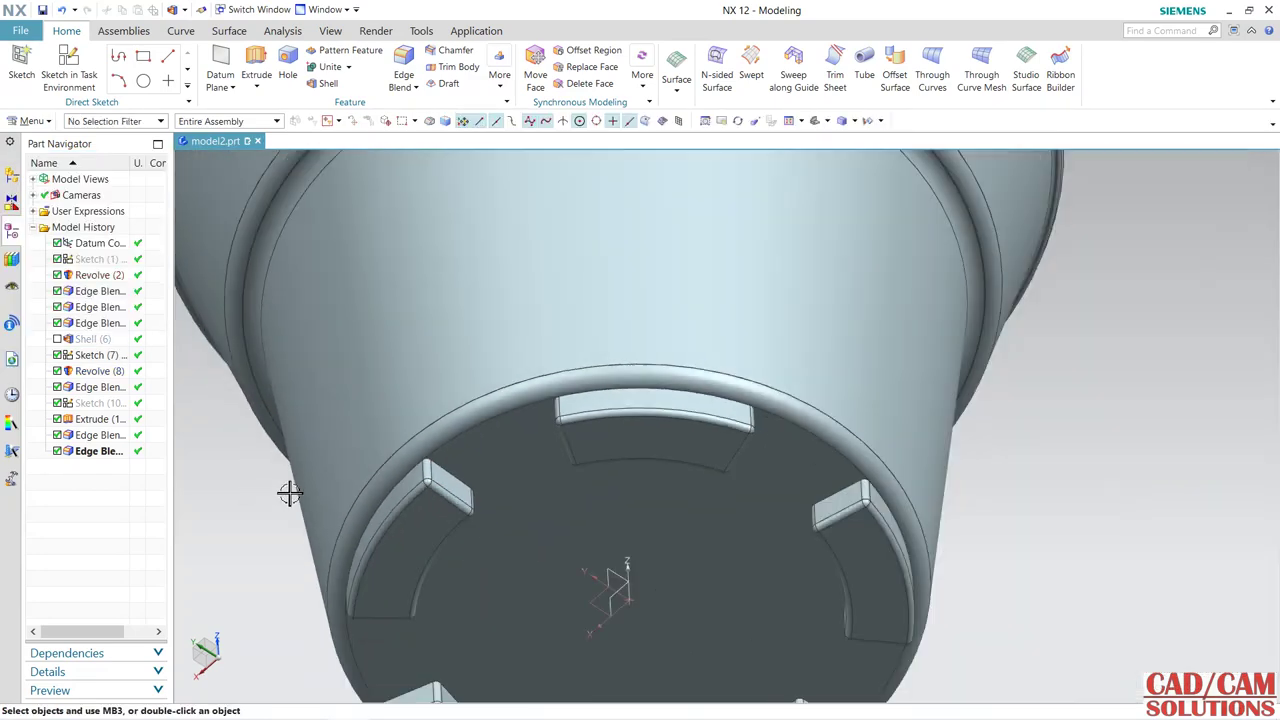
scroll(289, 493, "down", 2)
- Blend the edge chains of all five feet with a 2 mm radius
left_click(403, 68)
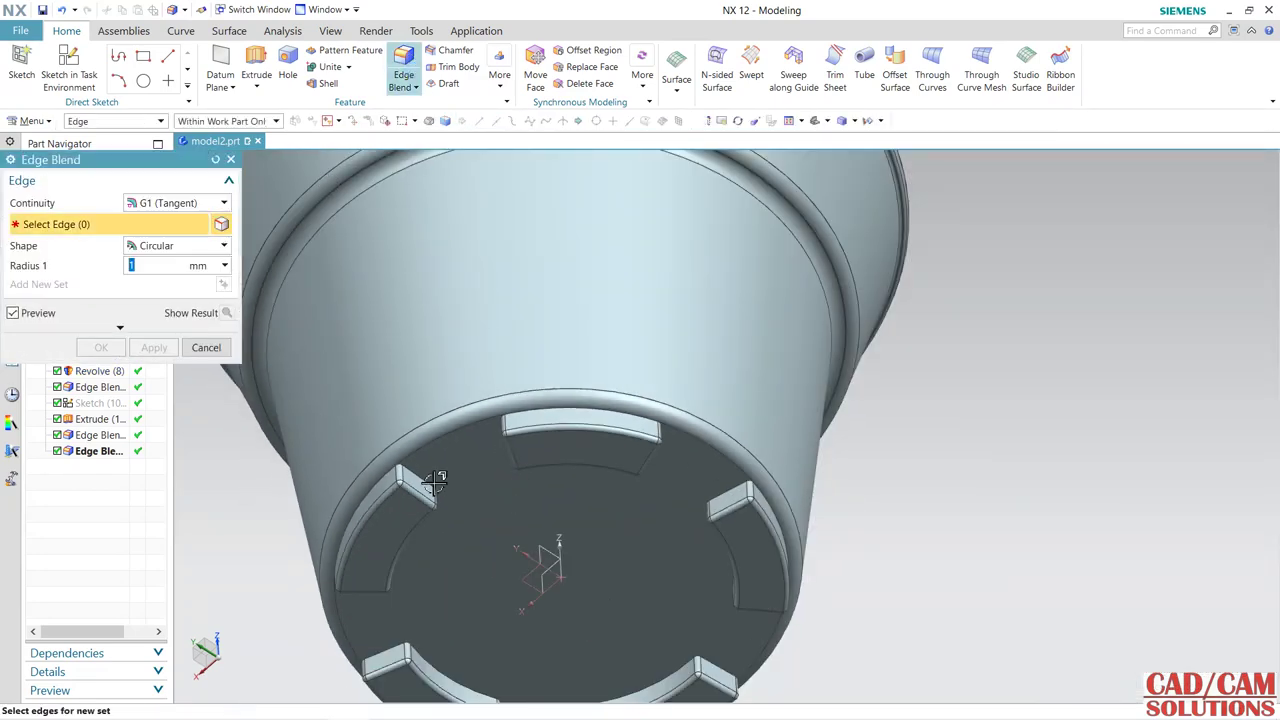
left_click(392, 505)
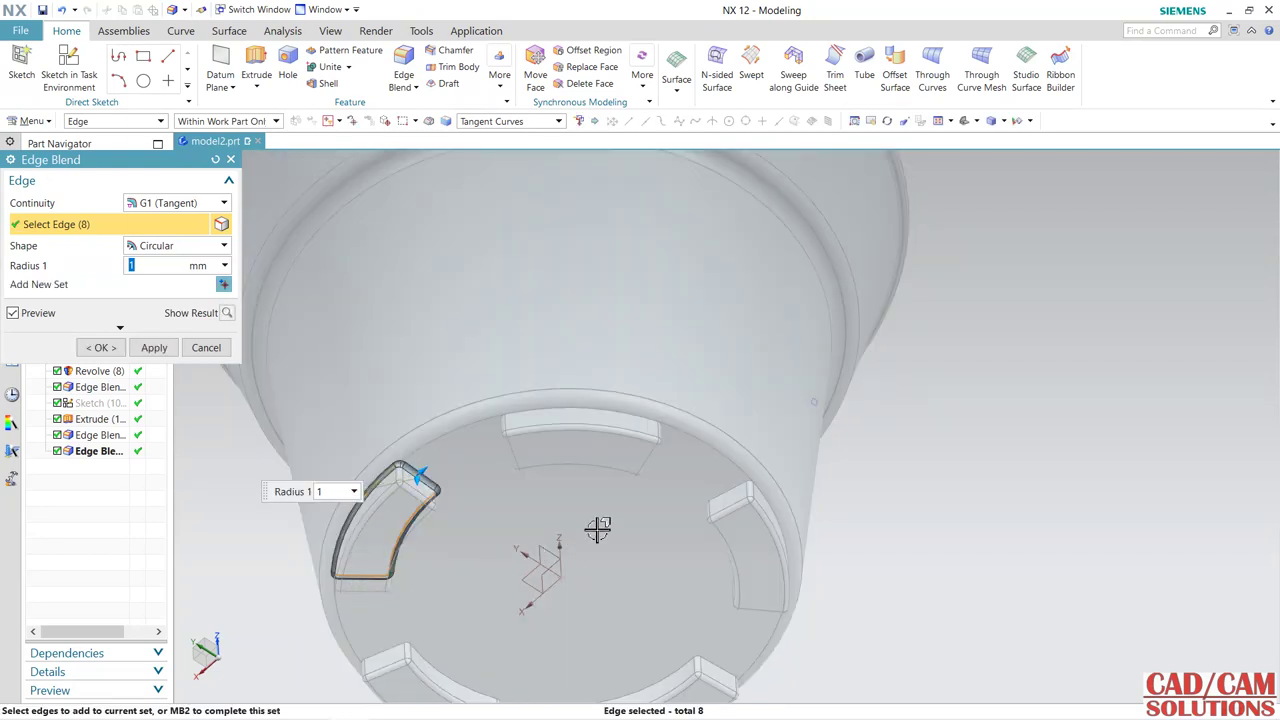
left_click(728, 492)
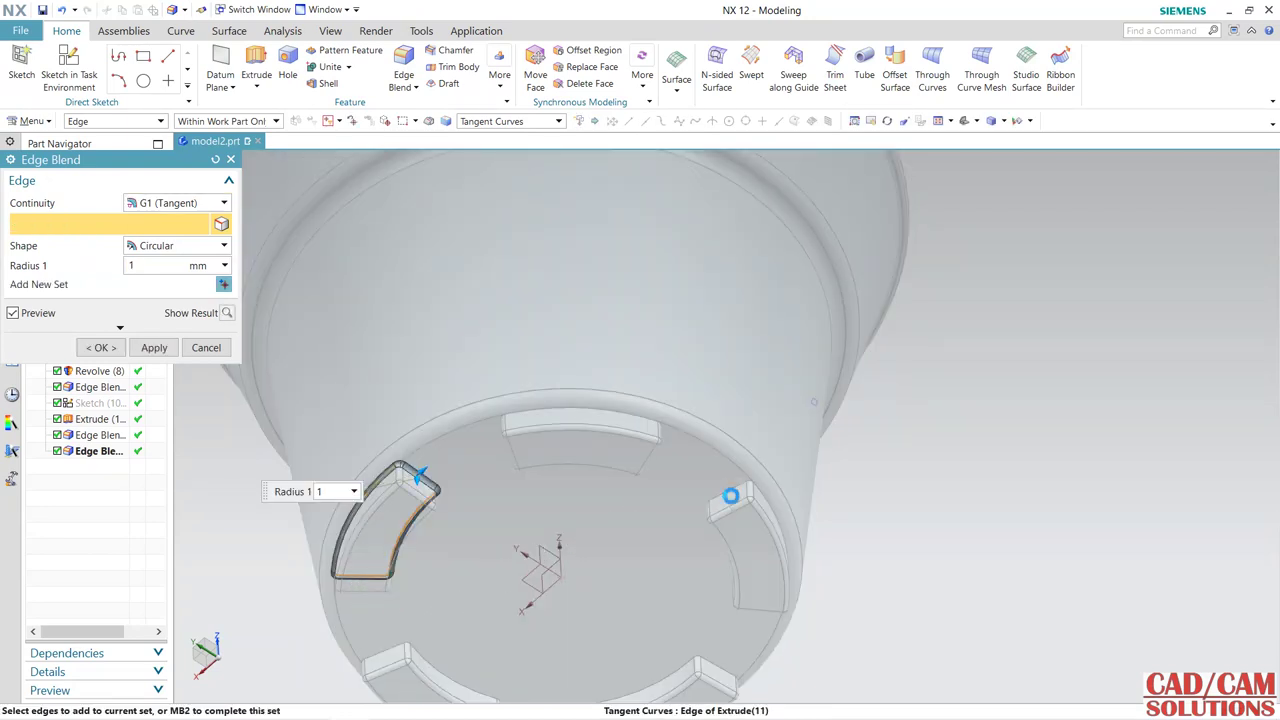
left_click(718, 675)
left_click(434, 665)
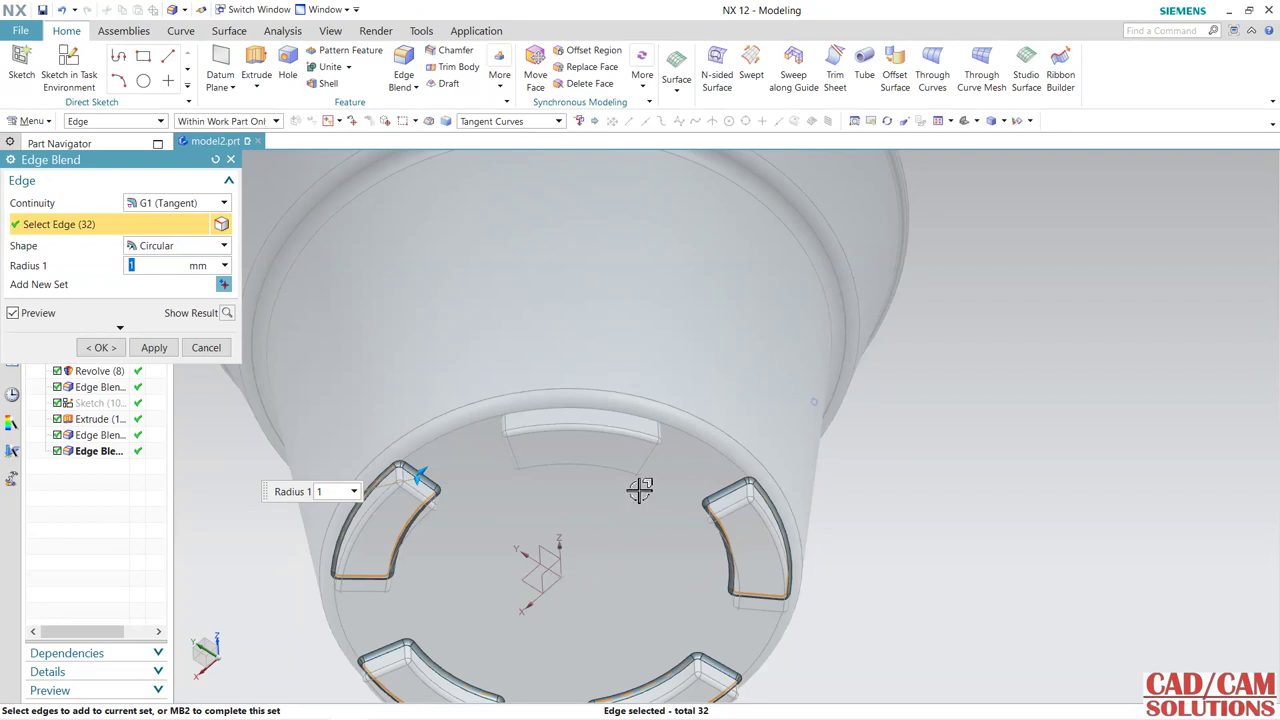
left_click(646, 423)
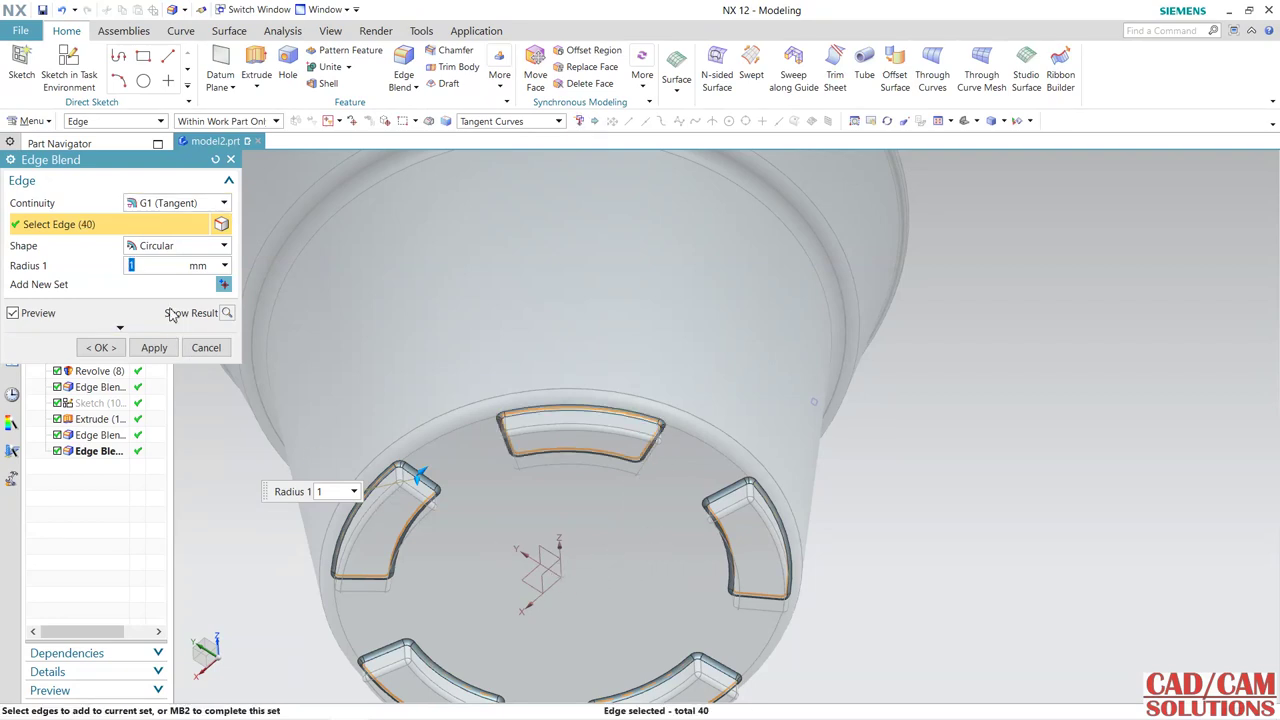
type("2")
key("Return")
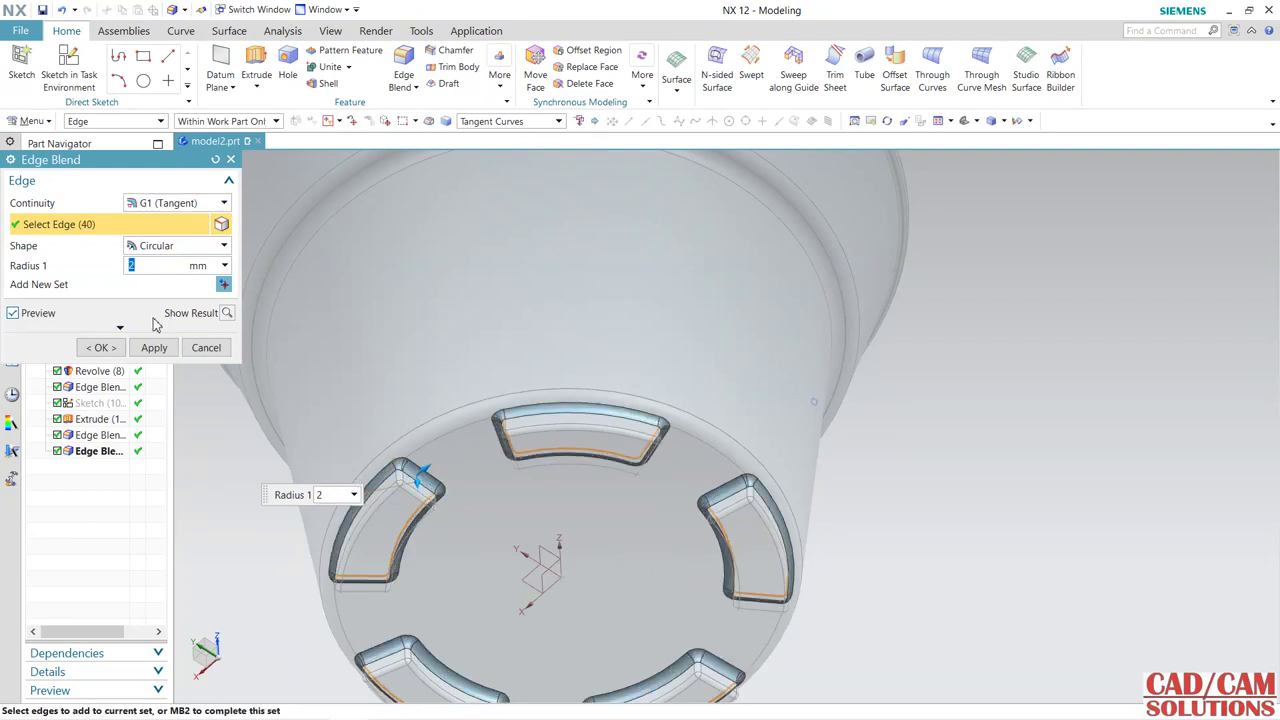
left_click(101, 347)
scroll(931, 500, "up", 2)
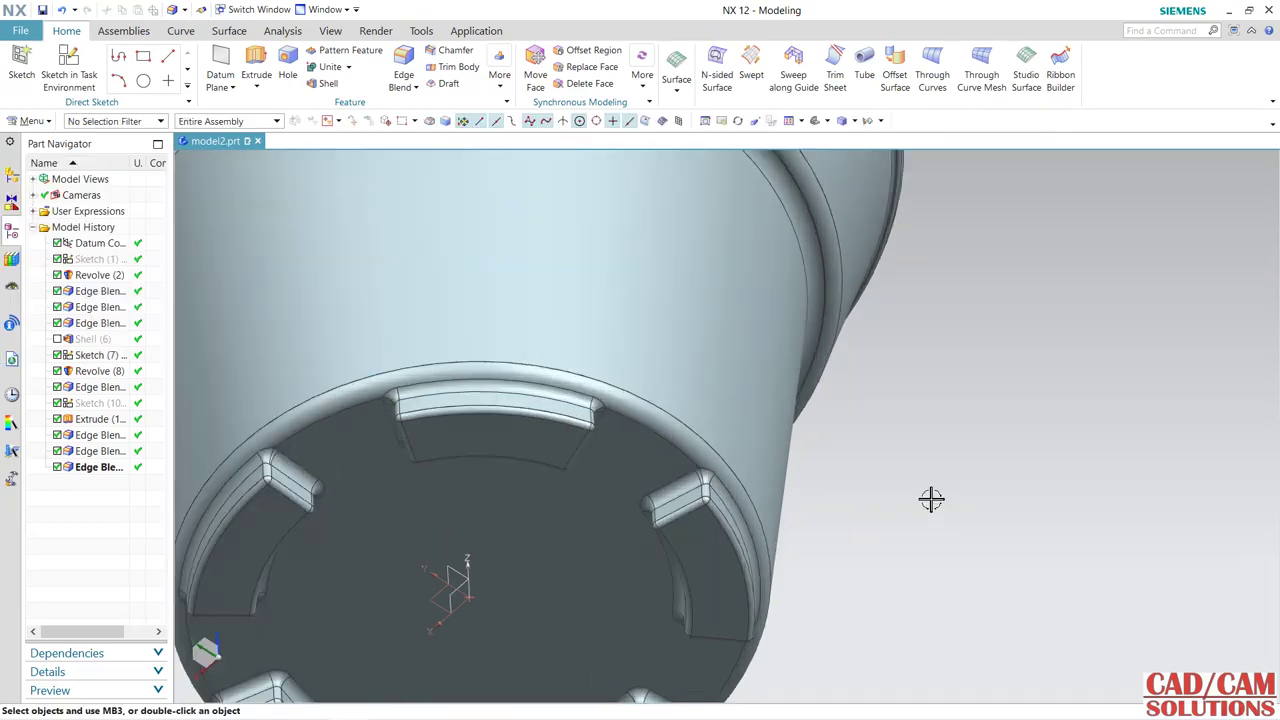
scroll(931, 500, "down", 3)
middle_click_drag(940, 451, 969, 540)
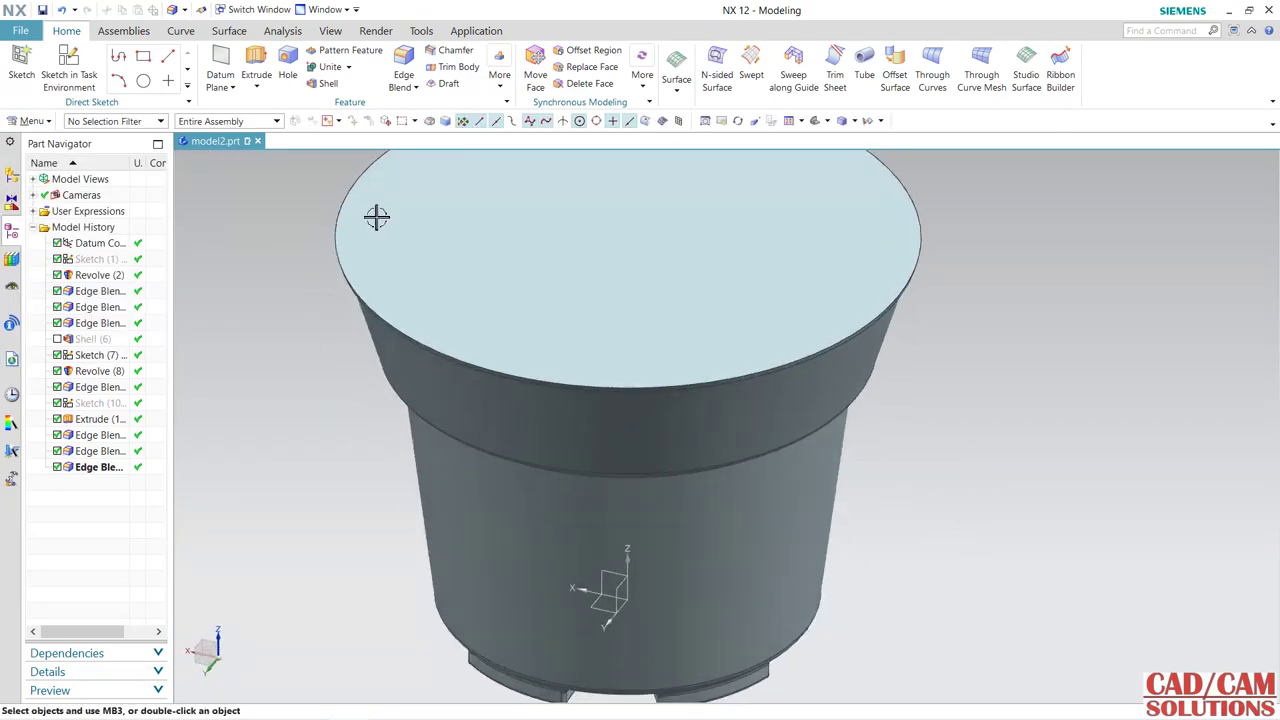
- Try a shell on the top face with thickness 1, then discard it
left_click(326, 83)
left_click(445, 297)
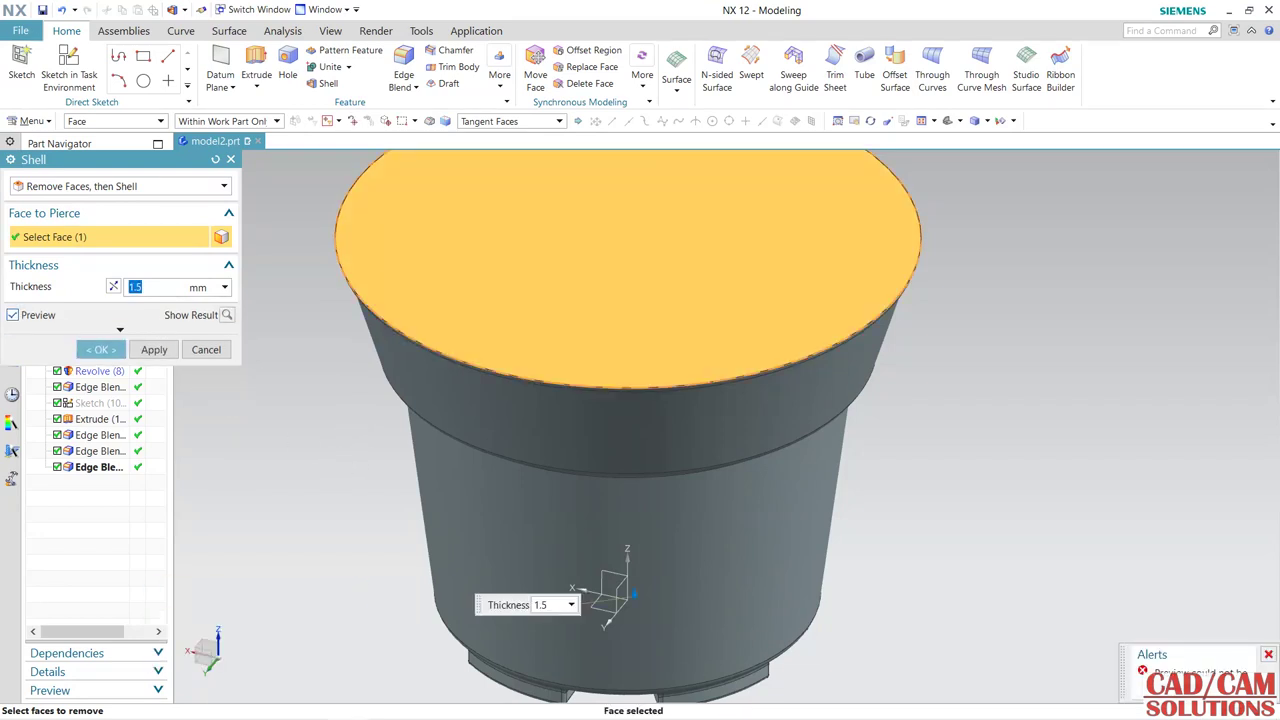
type("1")
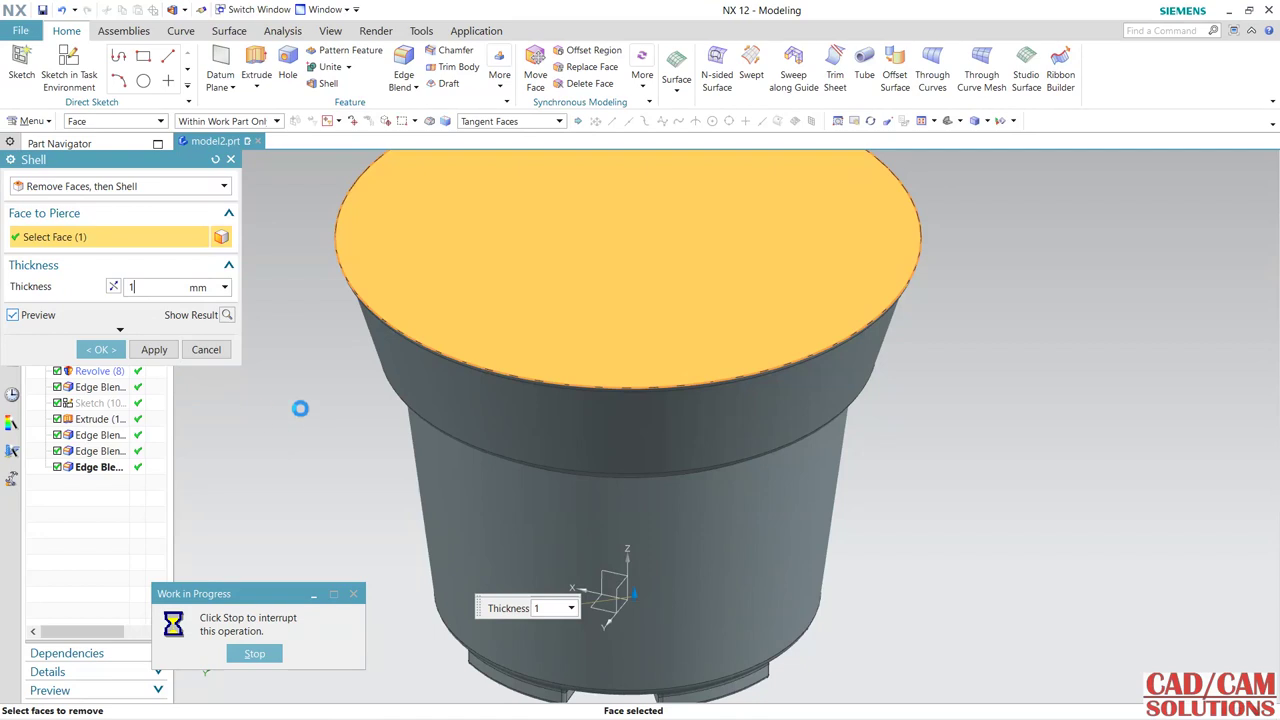
left_click(206, 350)
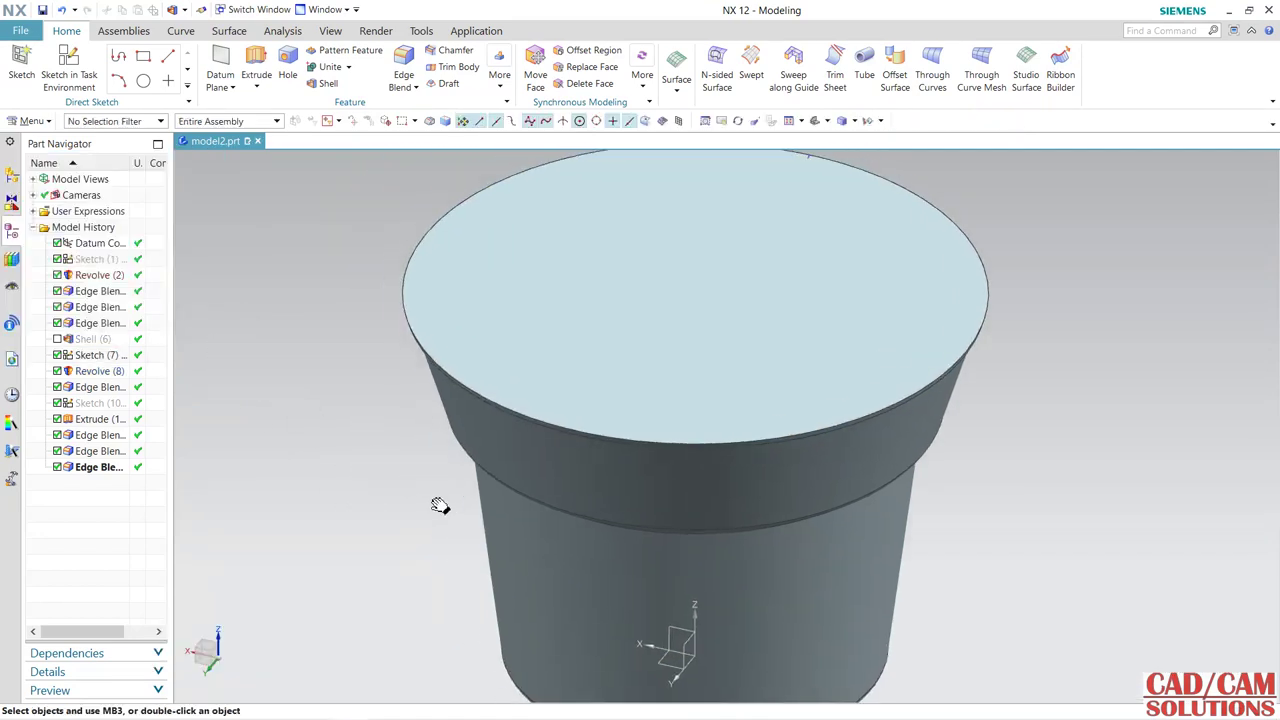
mouse_move(414, 503)
middle_mouse_down()
mouse_move(404, 425)
mouse_move(410, 499)
middle_mouse_up()
middle_click_drag(402, 486, 404, 476)
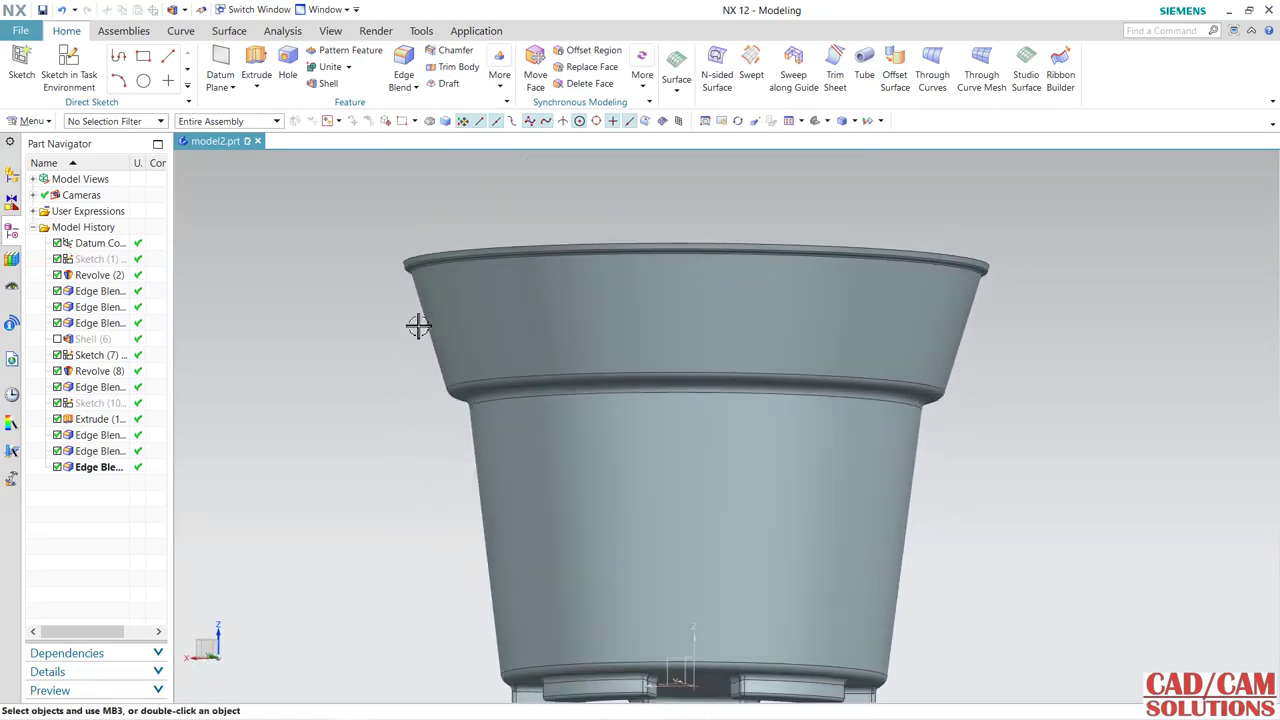
- Suppress Revolve (8) and its blend, then try and cancel another top-face shell
left_click(58, 371)
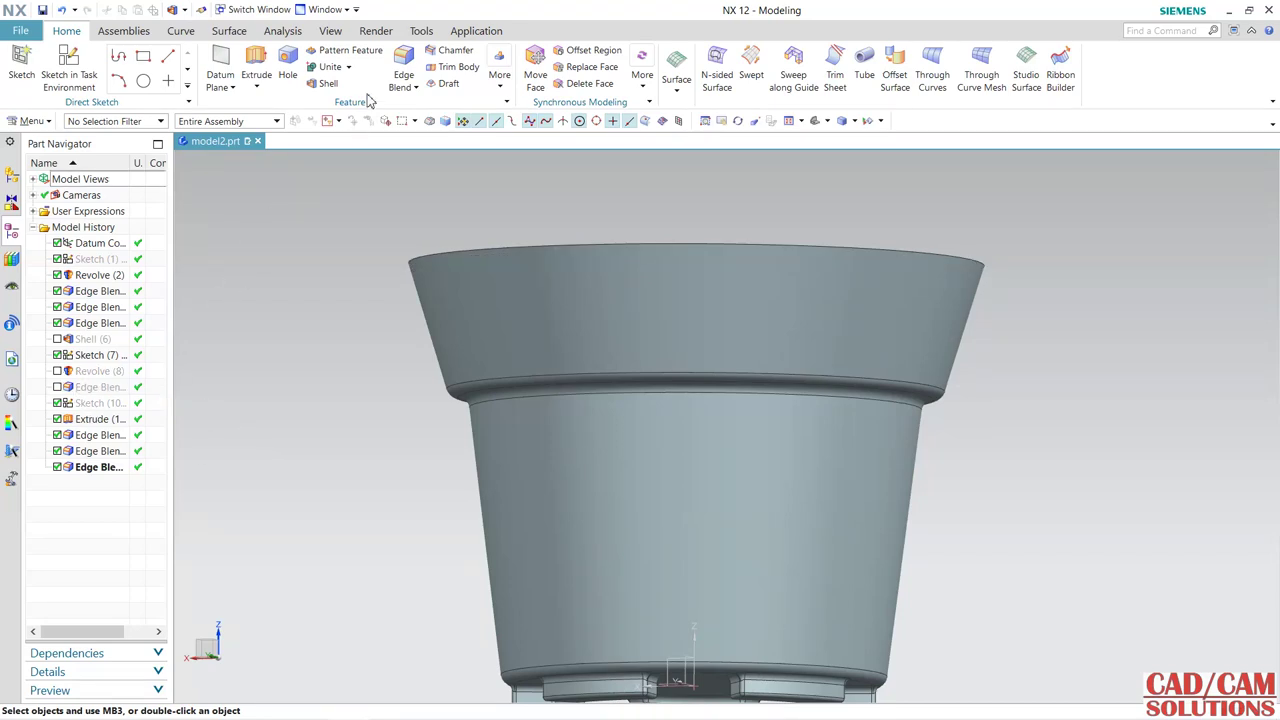
left_click(322, 83)
middle_click_drag(328, 423, 335, 462)
left_click(515, 276)
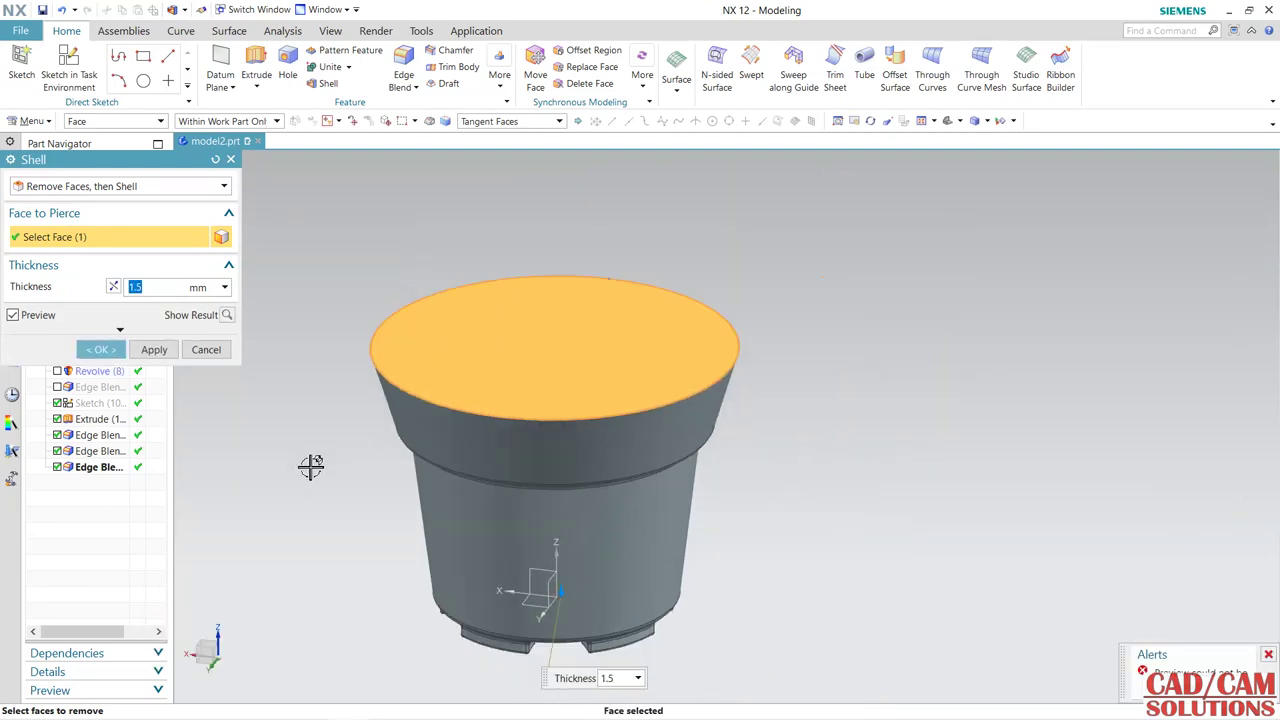
mouse_move(331, 500)
middle_mouse_down()
mouse_move(337, 393)
mouse_move(320, 306)
mouse_move(271, 329)
mouse_move(289, 443)
middle_mouse_up()
left_click(205, 349)
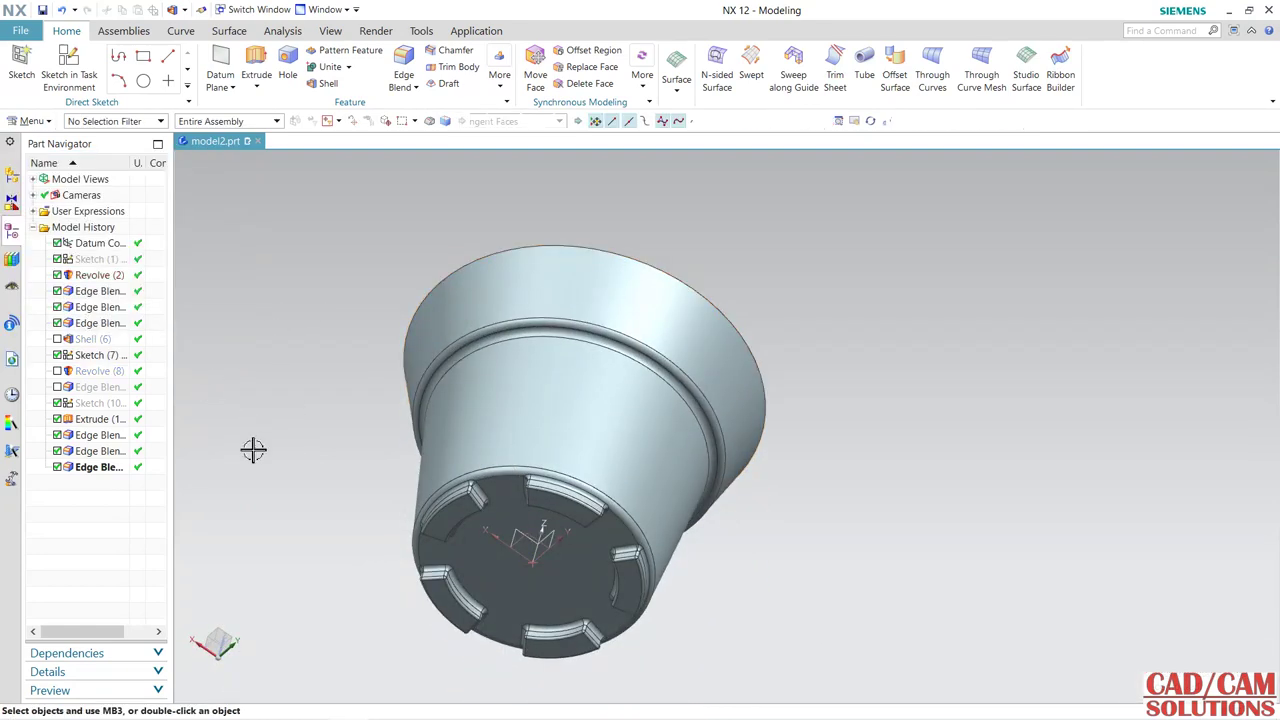
- Change the 20-edge foot blend radius to 2 mm and re-apply Edge Blend (13)
double_click(92, 450)
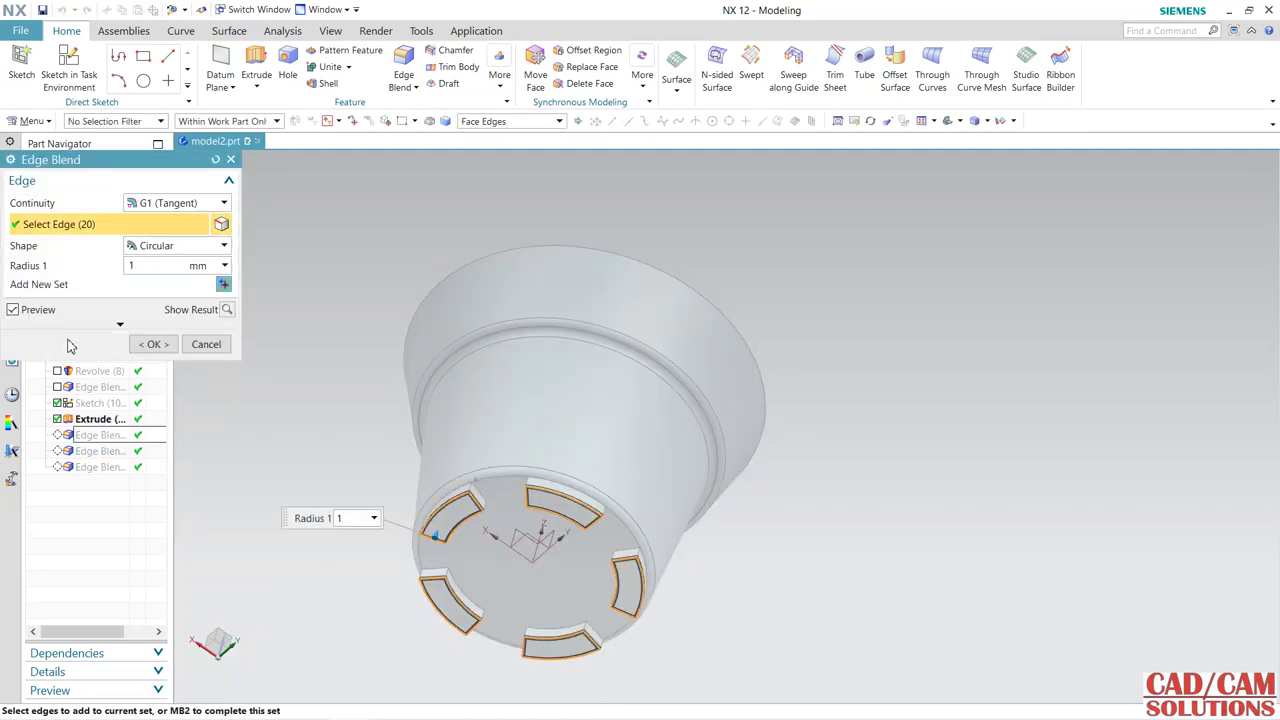
type("2")
double_click(136, 268)
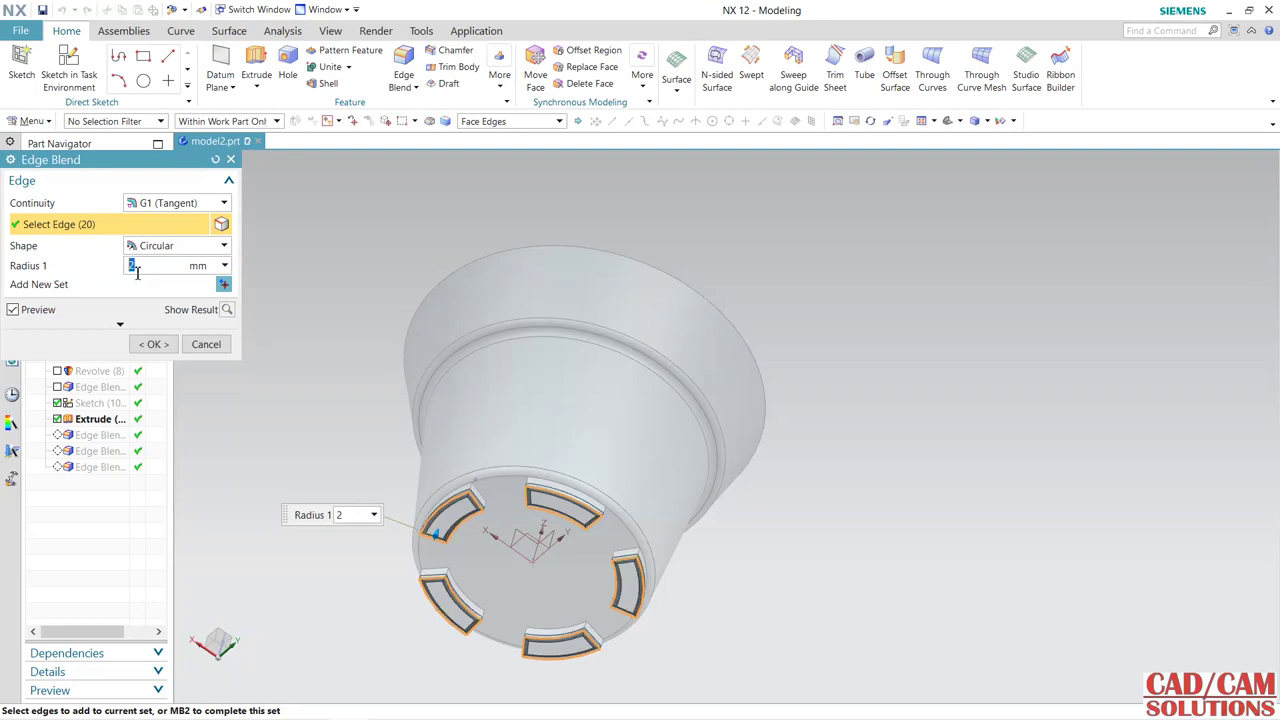
left_click(155, 345)
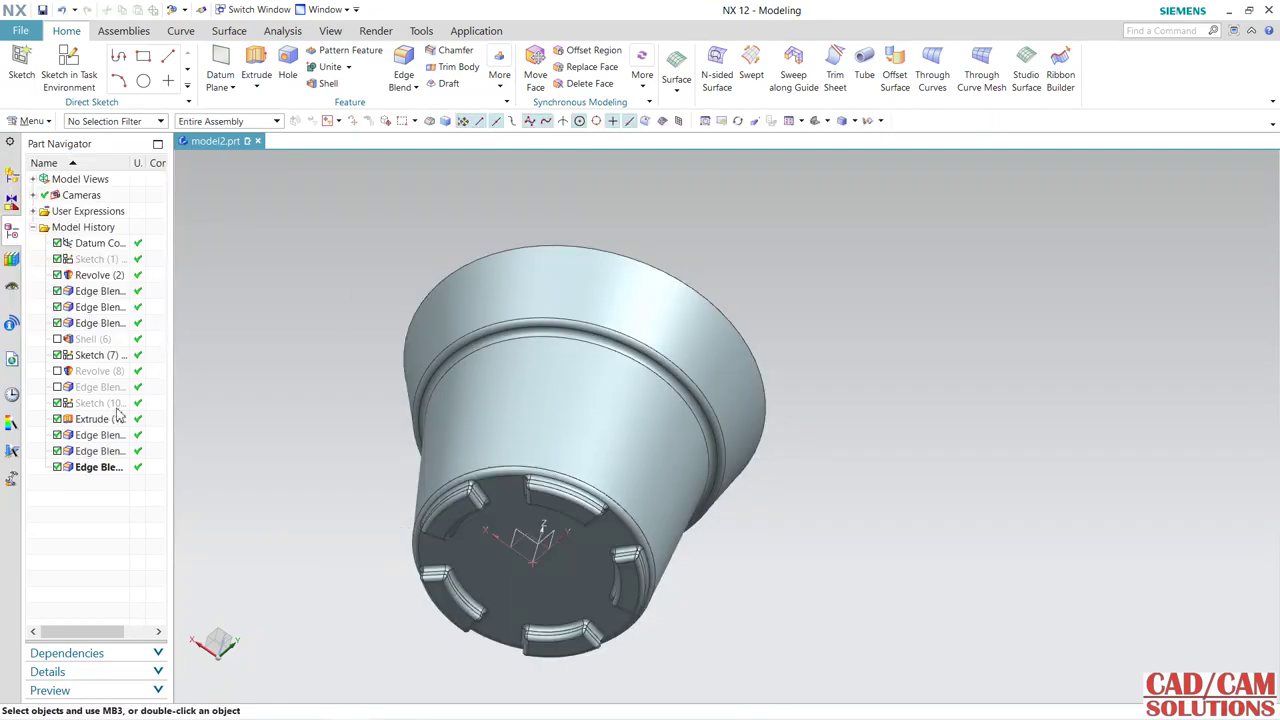
double_click(109, 452)
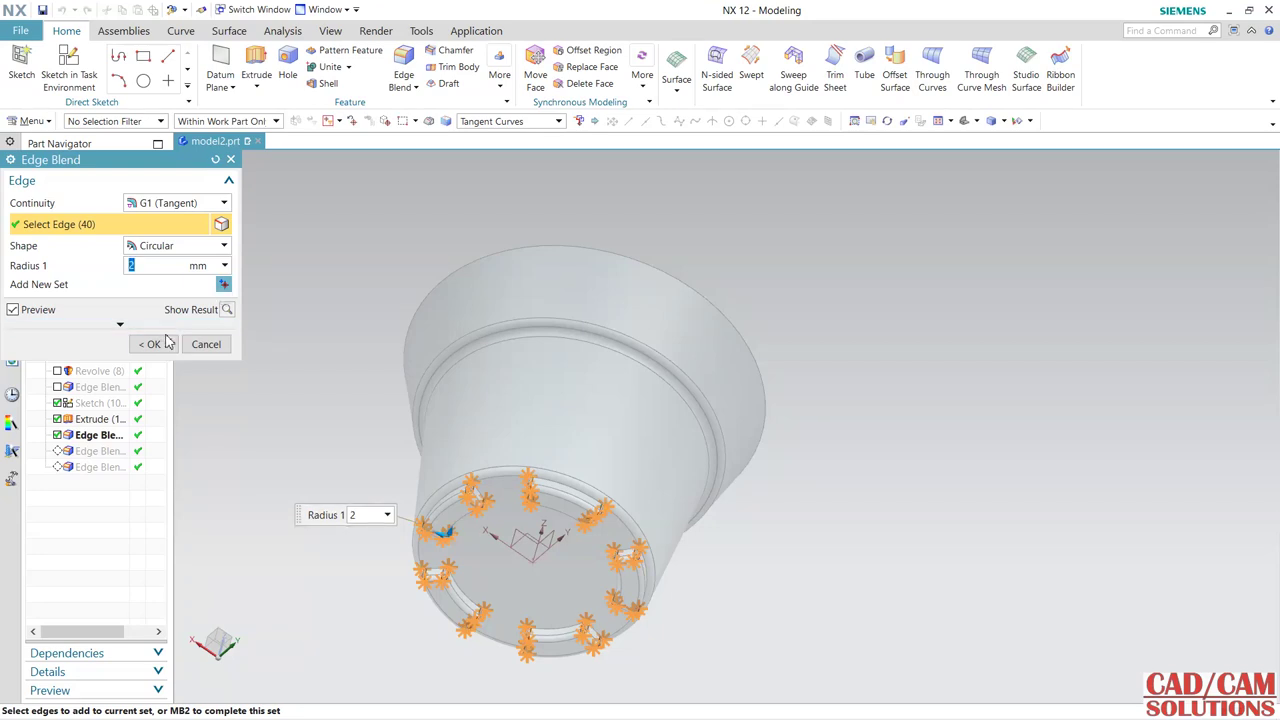
left_click(150, 344)
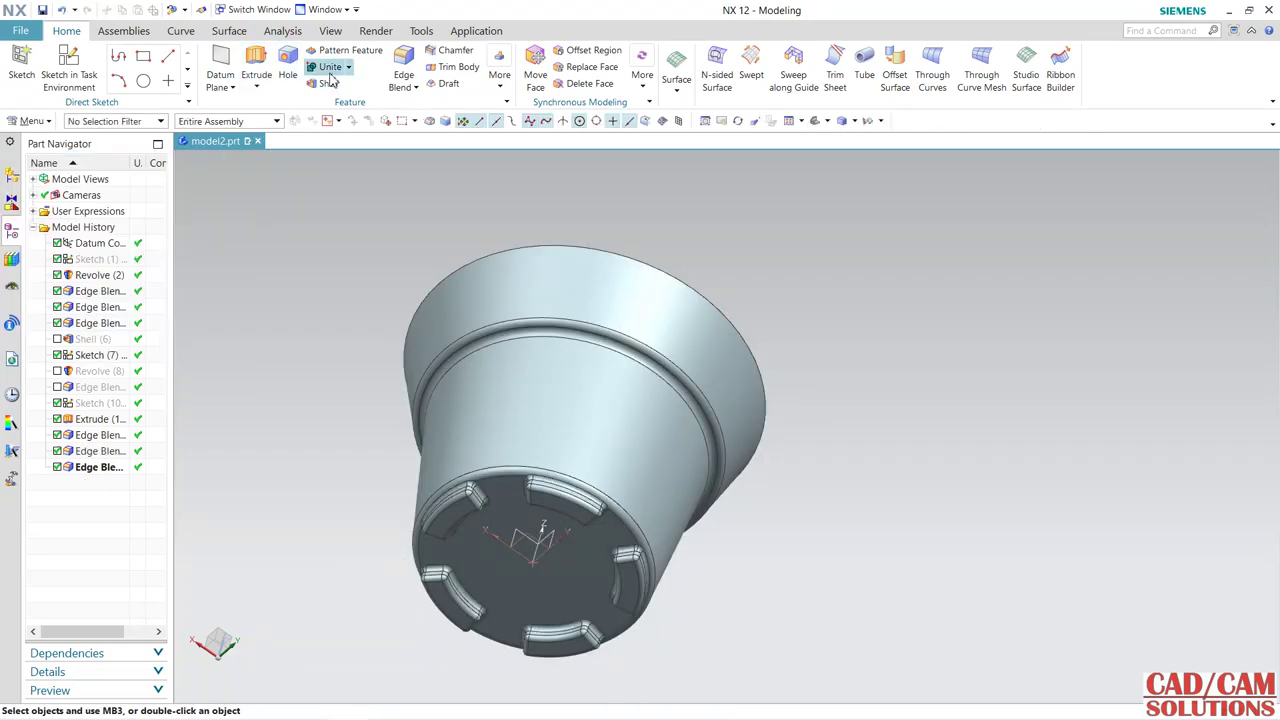
- Shell the pot to a 1.5 mm wall, leaving its top face open
left_click(328, 83)
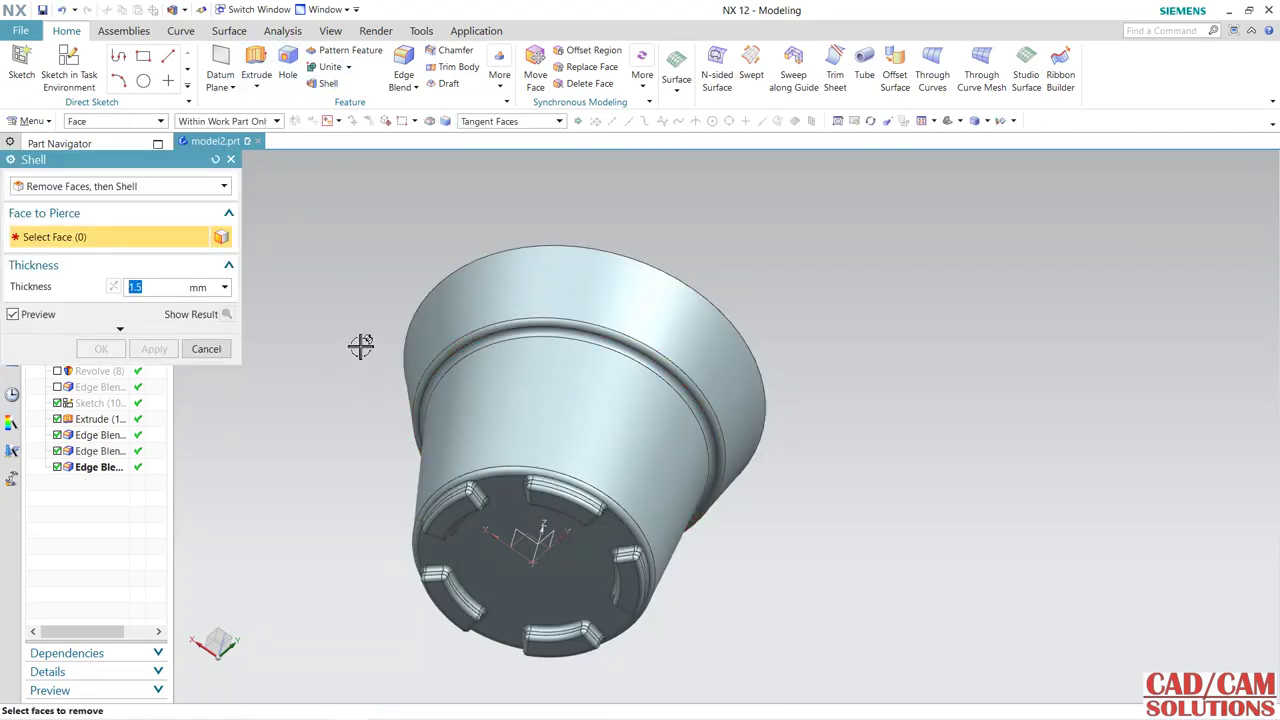
middle_click_drag(329, 366, 498, 301)
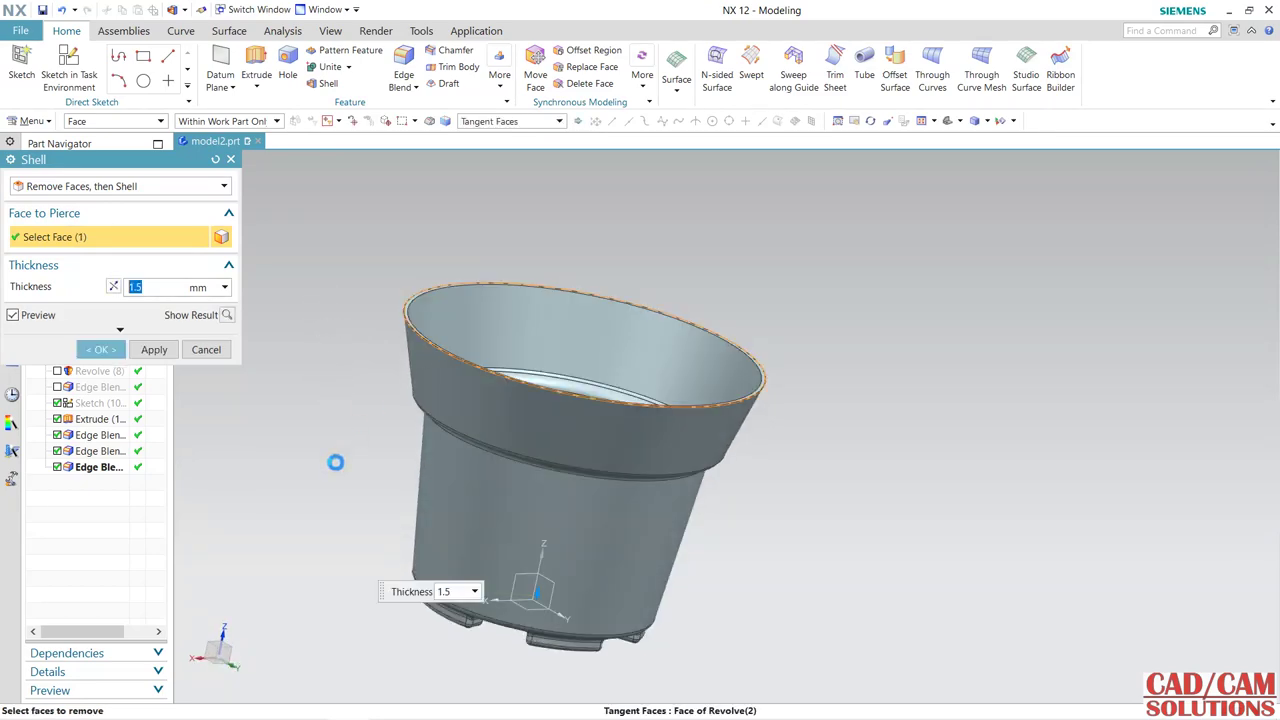
middle_click_drag(336, 461, 294, 503)
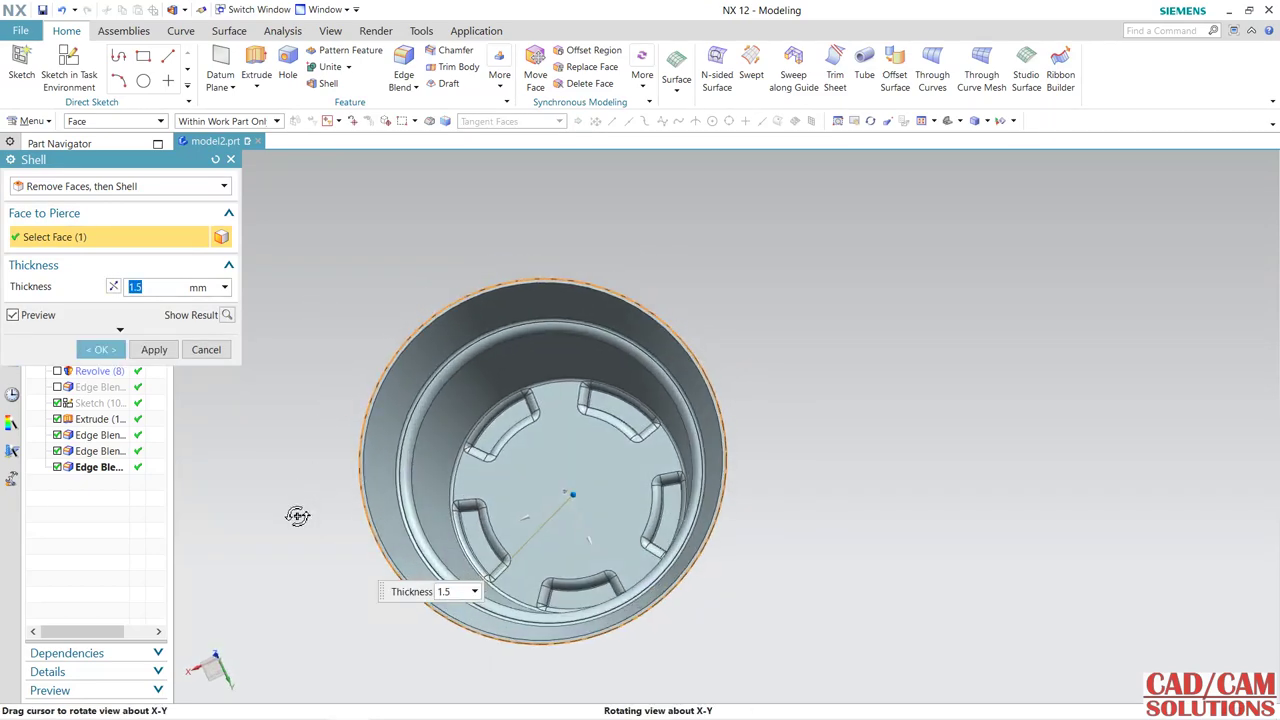
middle_click_drag(376, 559, 371, 403)
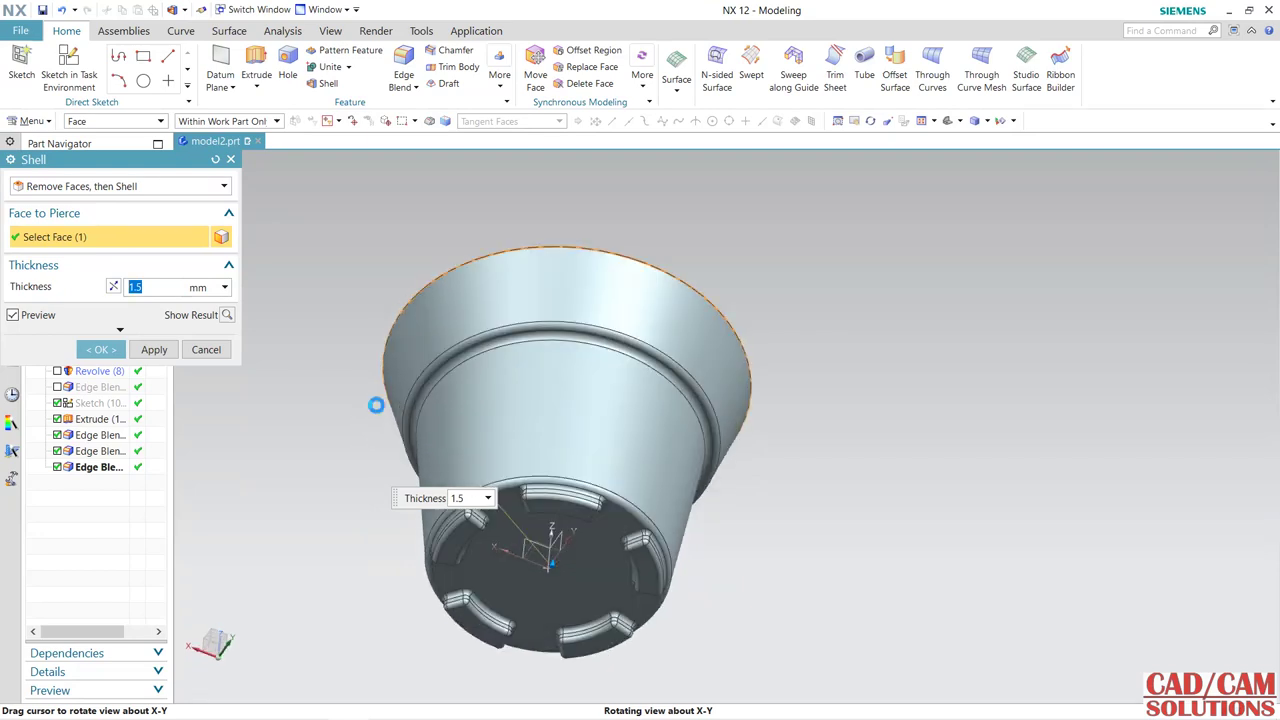
left_click(113, 351)
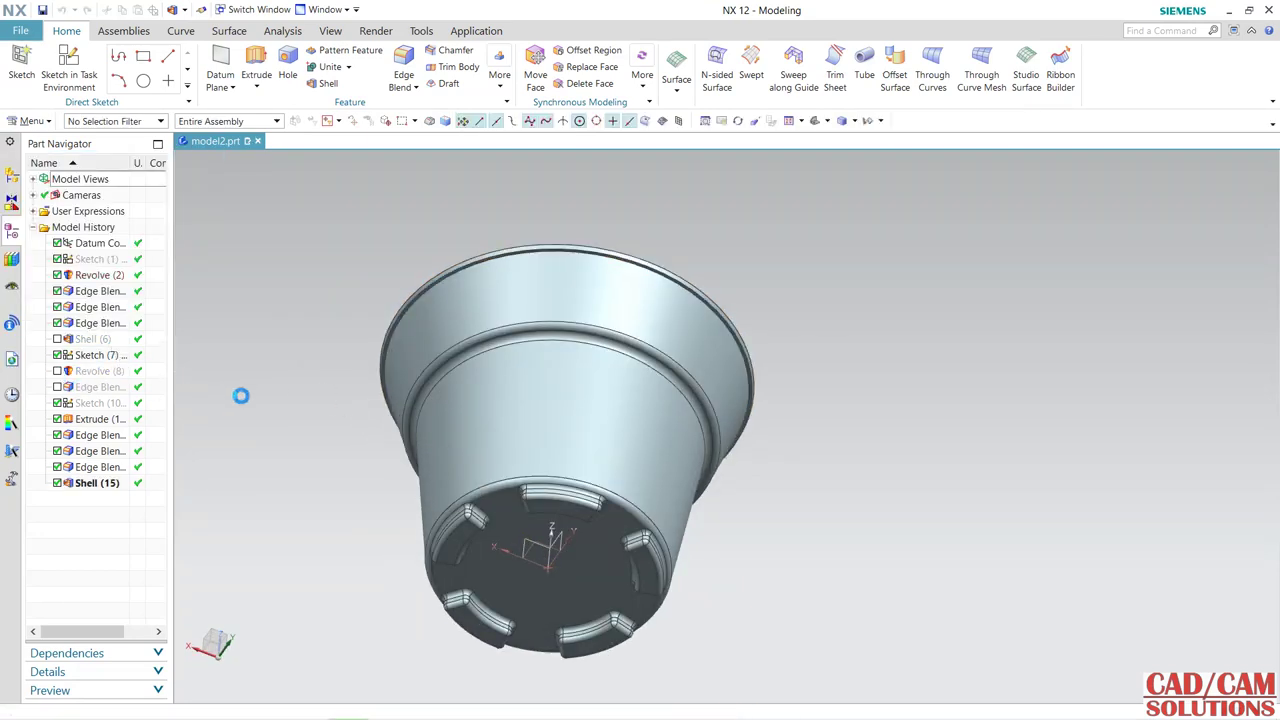
mouse_move(241, 396)
middle_mouse_down()
mouse_move(251, 380)
mouse_move(223, 383)
mouse_move(431, 317)
middle_mouse_up()
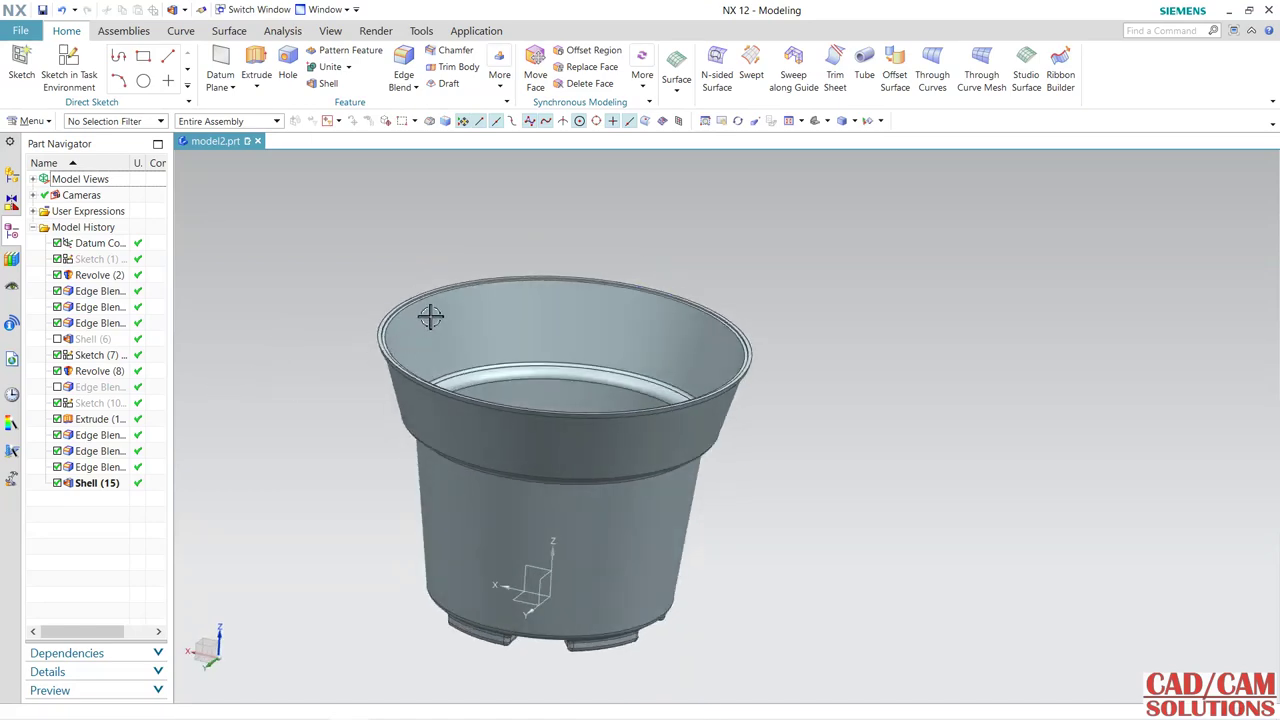
- Move Revolve (8) and its Edge Blend below the new Shell in the history
scroll(400, 312, "up", 5)
scroll(370, 320, "up", 2)
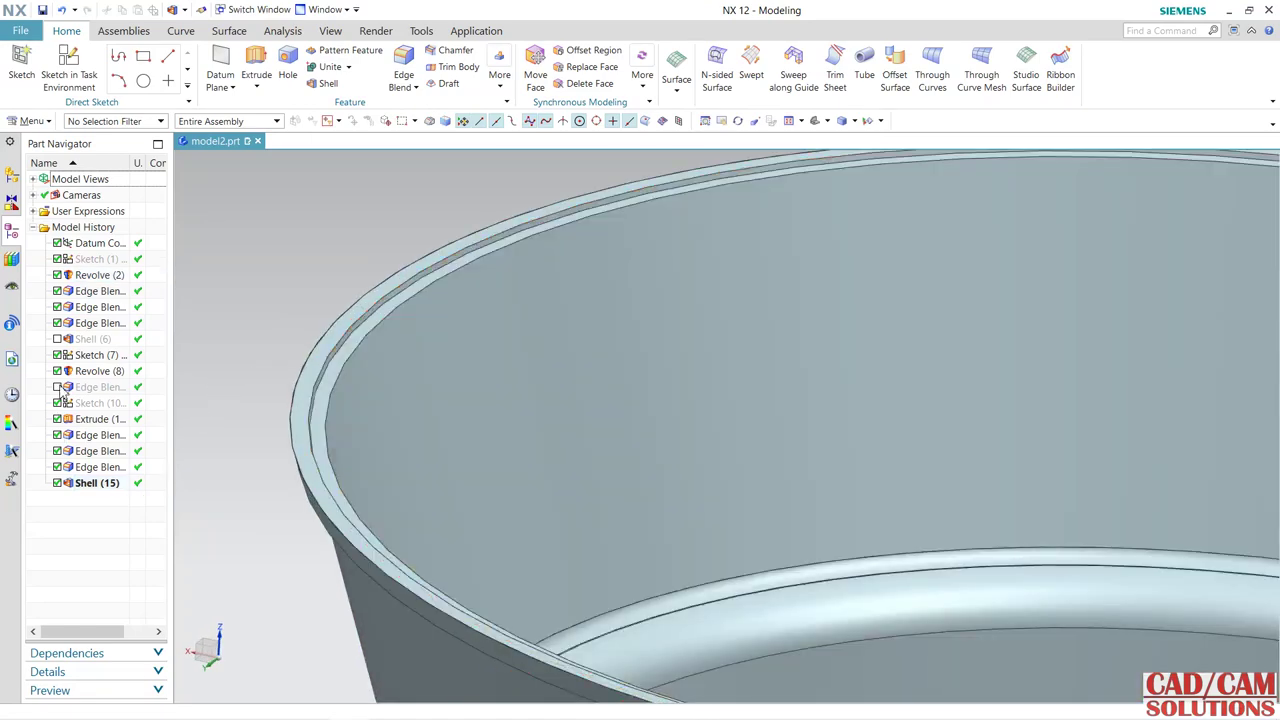
scroll(263, 471, "down", 2)
scroll(263, 471, "down", 2)
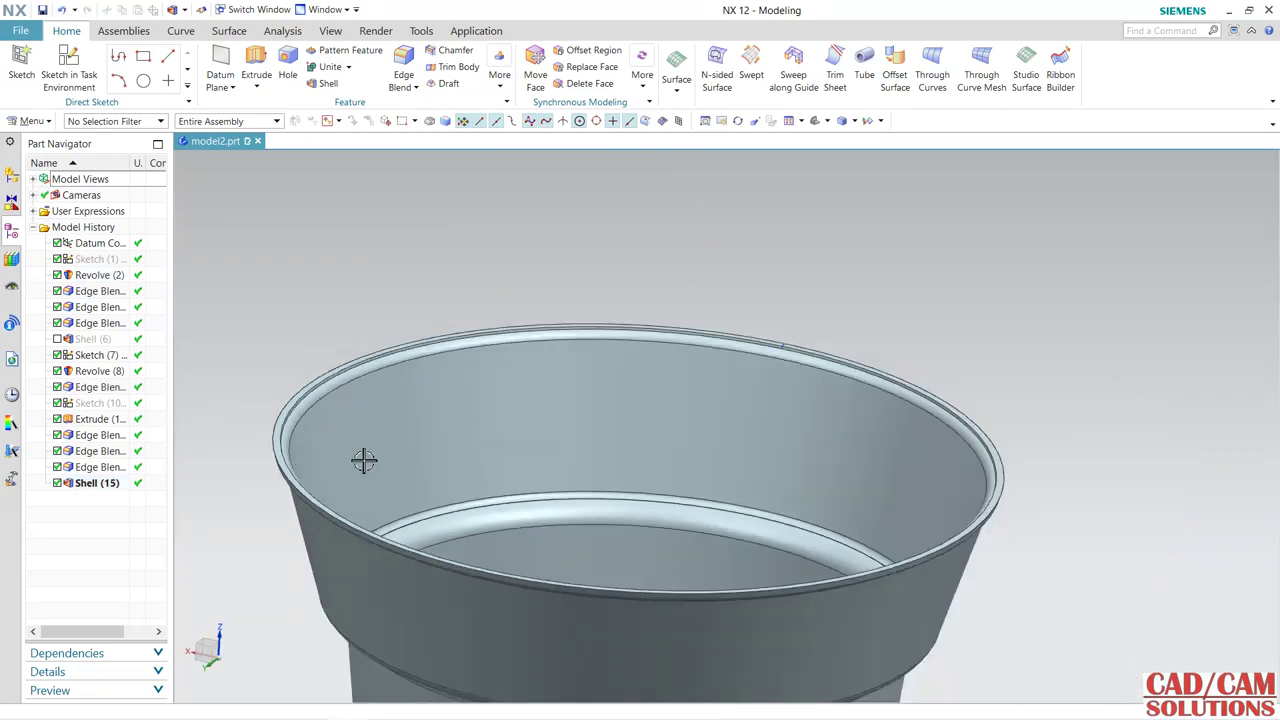
scroll(363, 457, "down", 2)
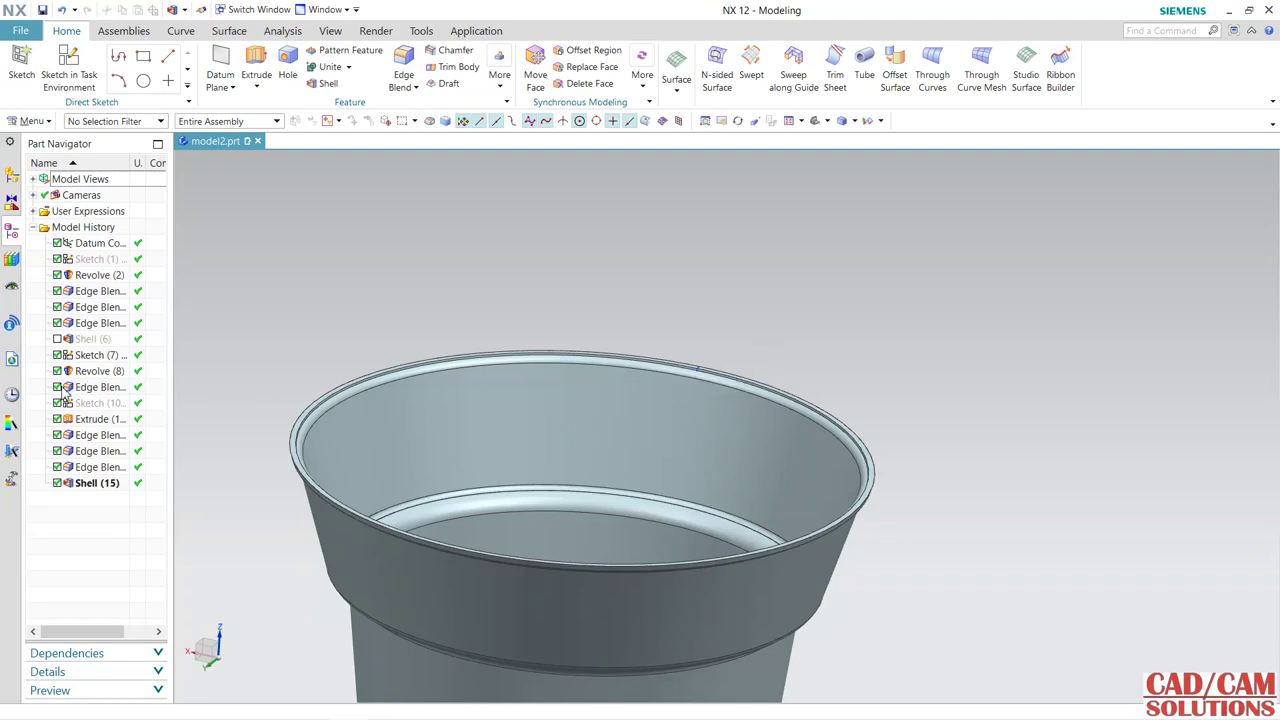
left_click(99, 374)
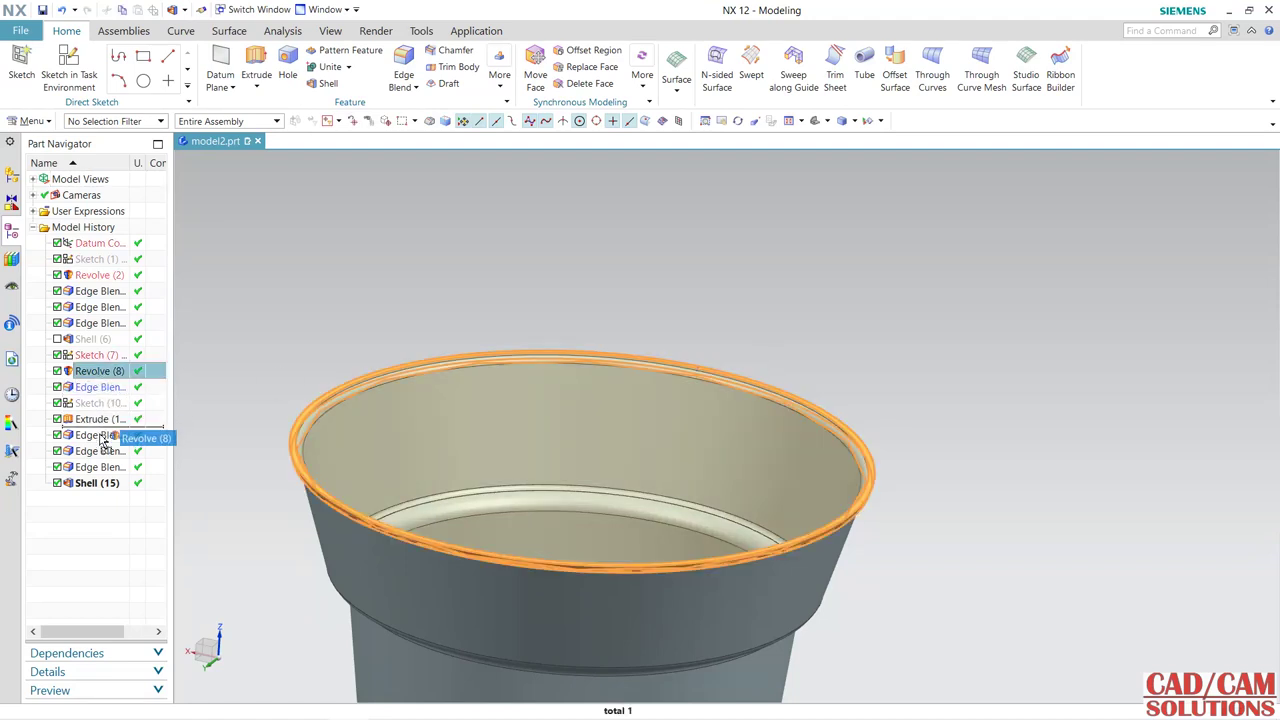
left_click_drag(104, 440, 100, 485)
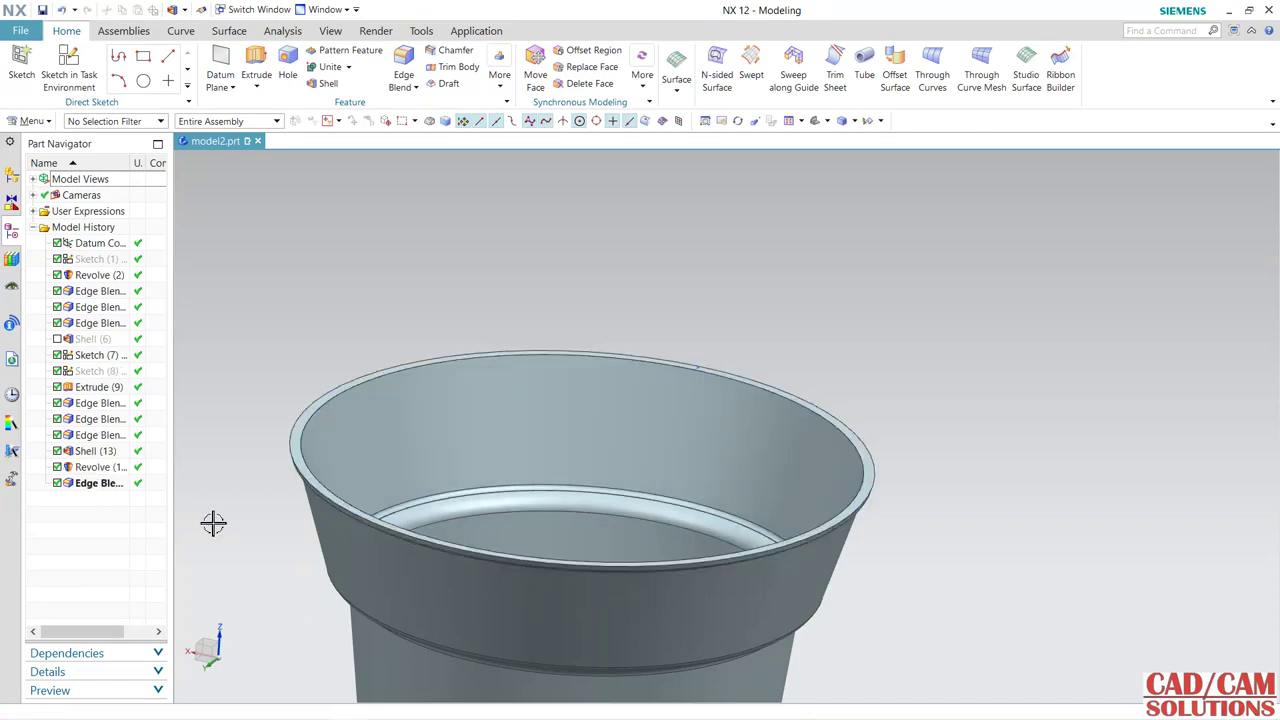
mouse_move(236, 488)
middle_mouse_down()
mouse_move(228, 508)
mouse_move(207, 497)
middle_mouse_up()
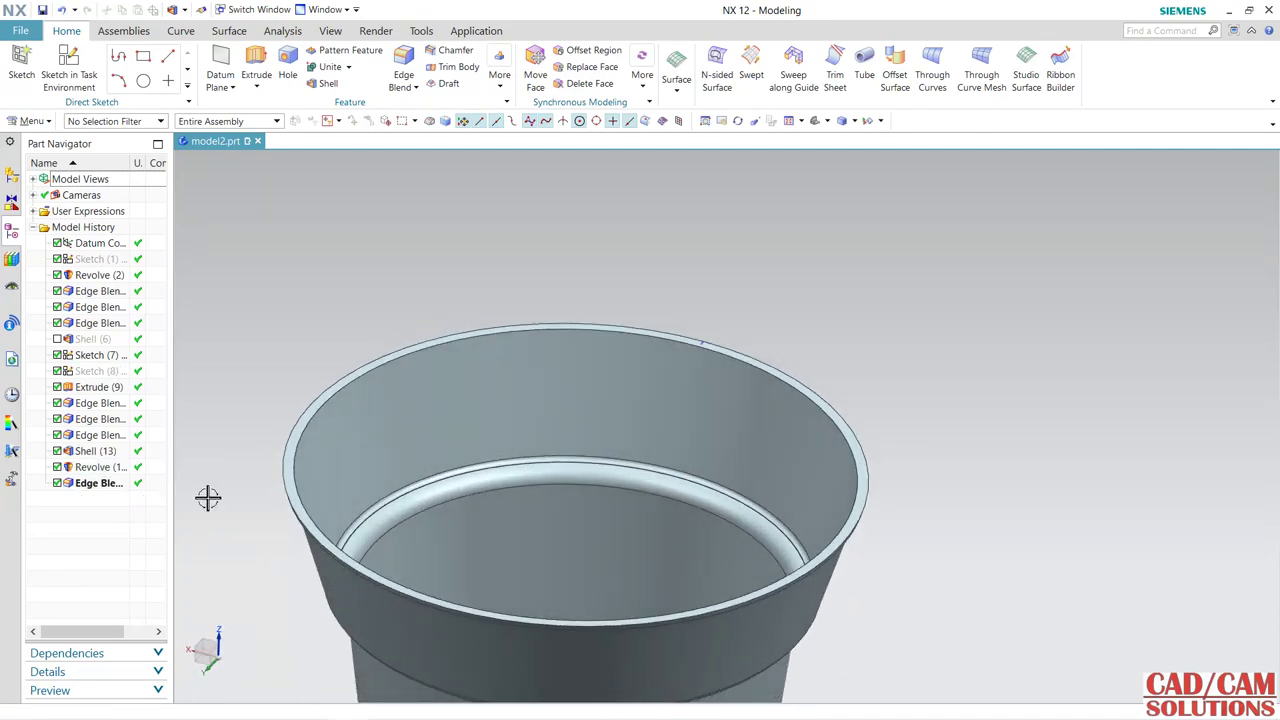
- Delete the old suppressed Shell (6) feature
right_click(88, 340)
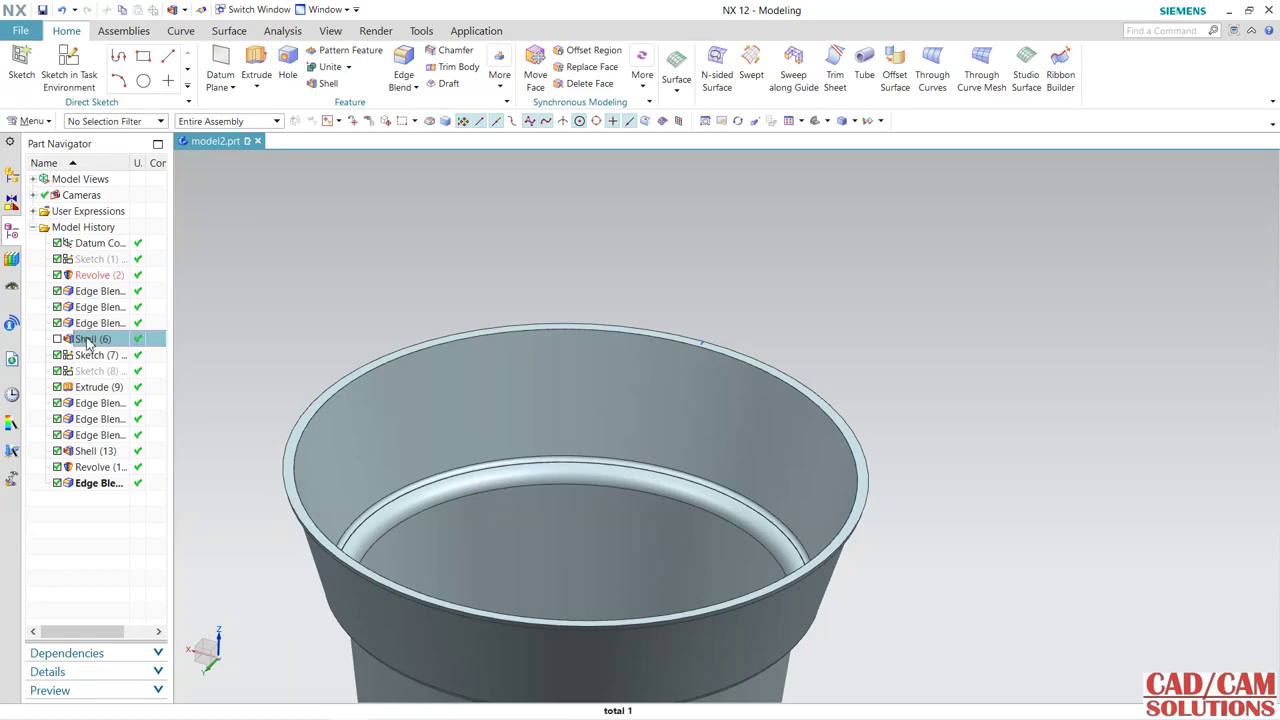
left_click(160, 322)
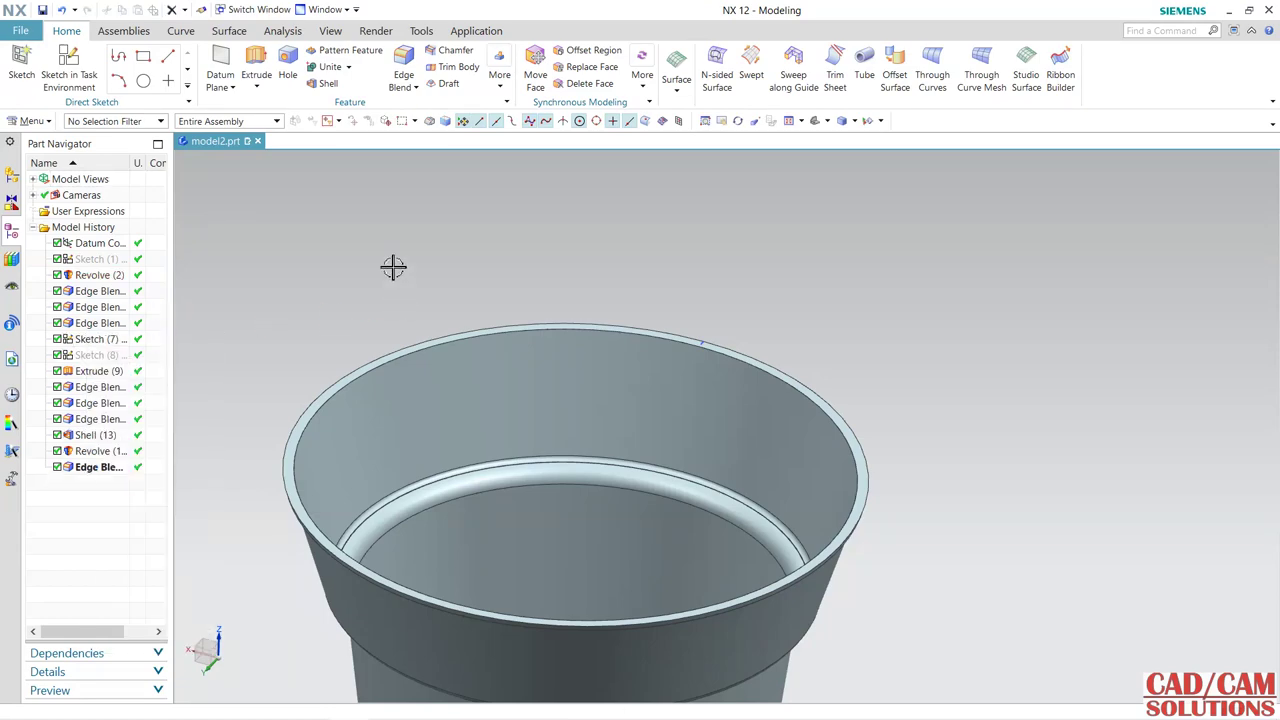
scroll(393, 266, "up", 2)
scroll(420, 285, "down", 4)
mouse_move(455, 300)
middle_mouse_down()
mouse_move(554, 247)
mouse_move(583, 197)
middle_mouse_up()
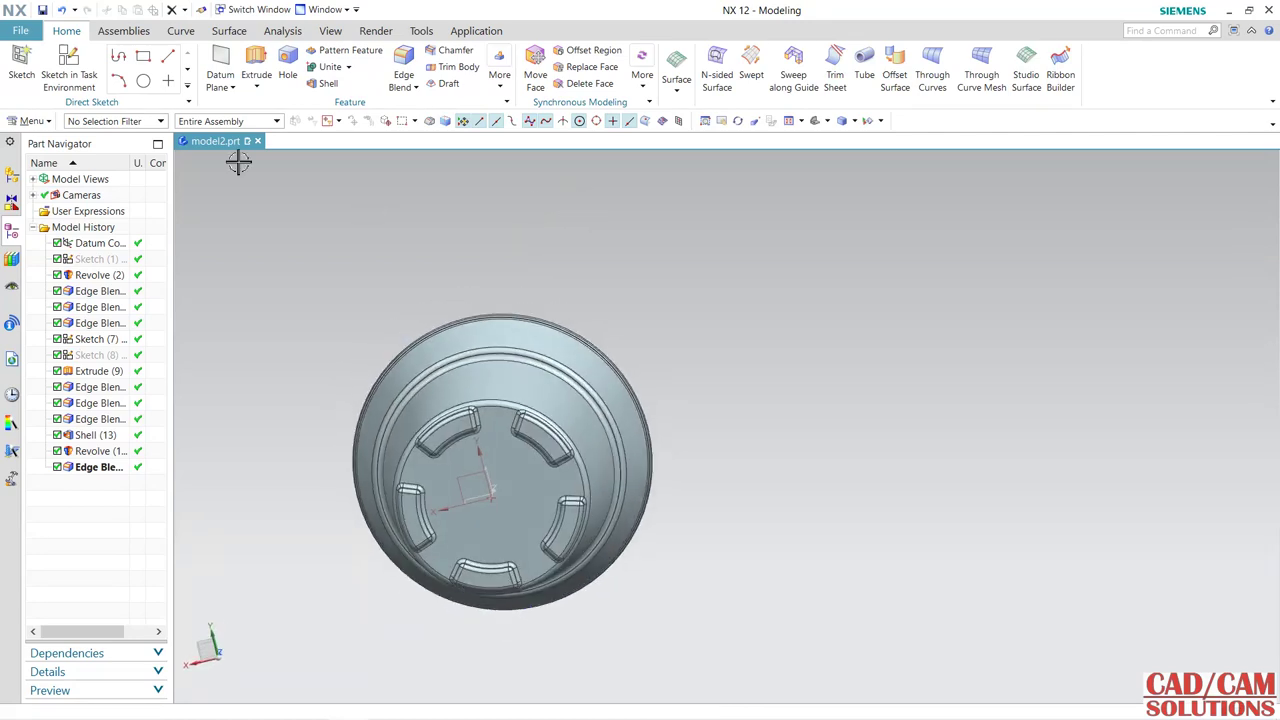
- Start a sketch on the pot's bottom face and draw a 4 mm drain-hole circle
left_click(70, 72)
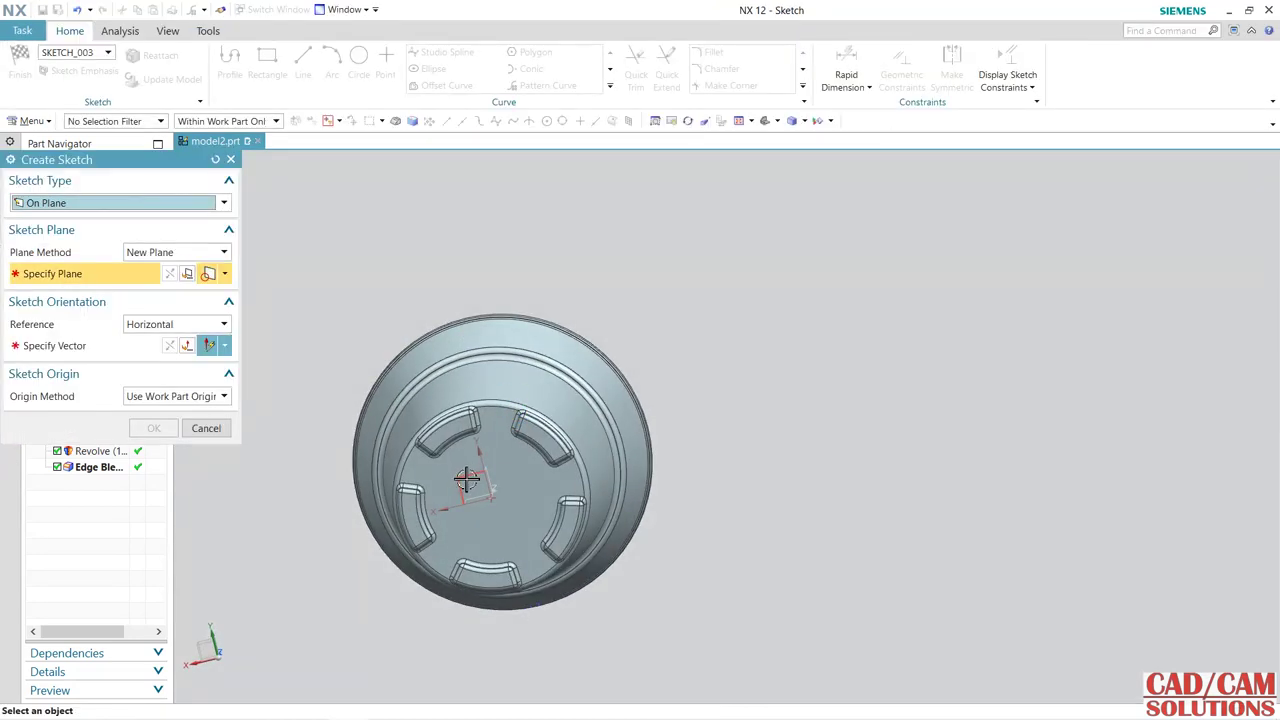
left_click(535, 481)
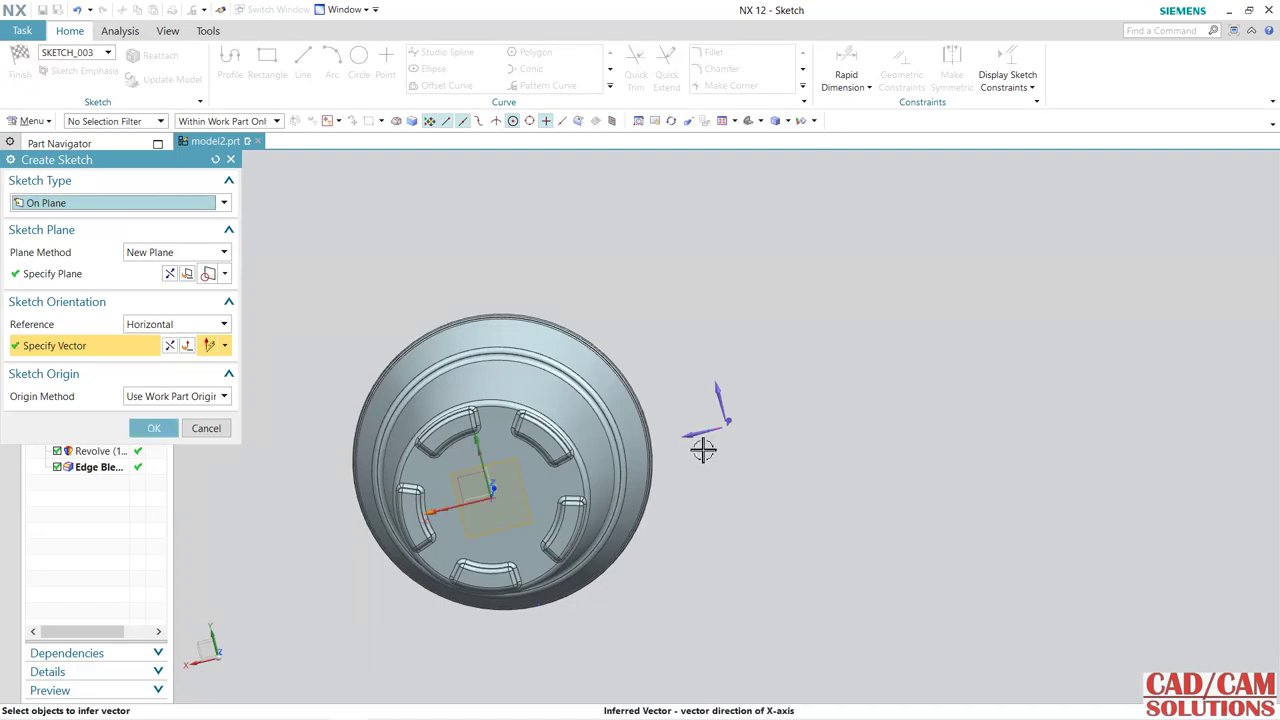
middle_click(710, 475)
scroll(745, 420, "up", 1)
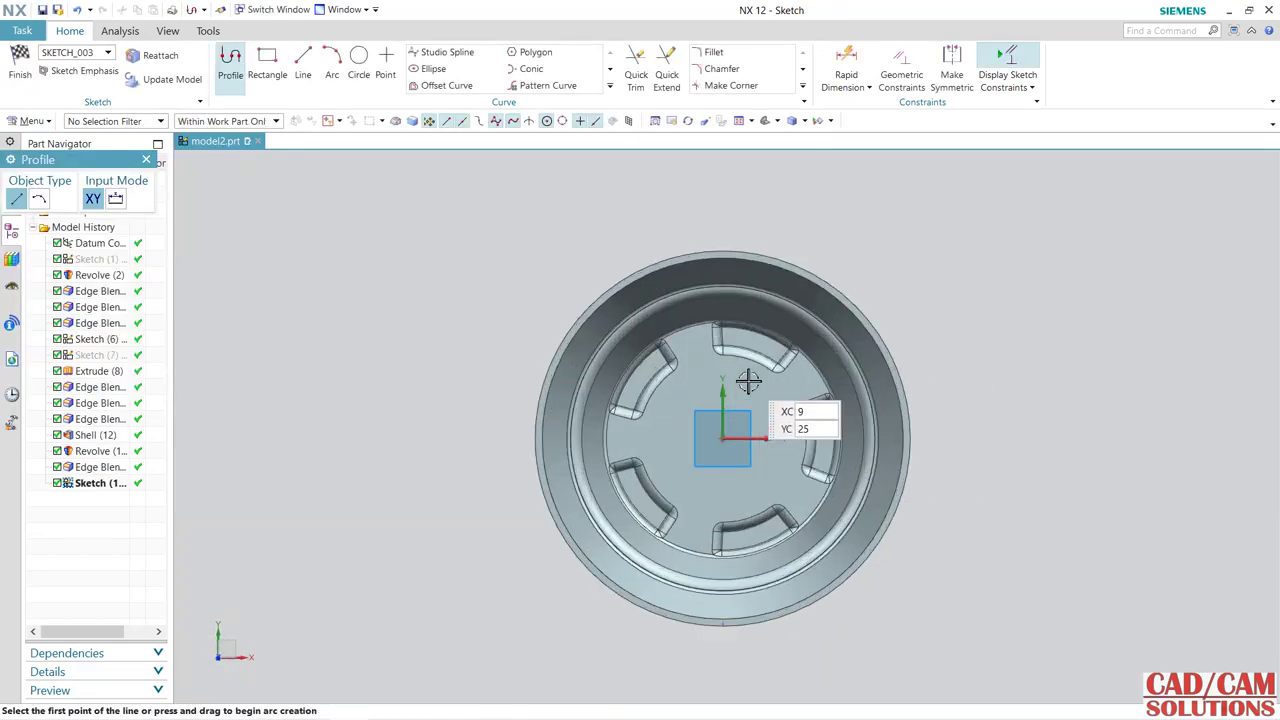
scroll(760, 385, "up", 2)
scroll(762, 405, "up", 1)
key("o")
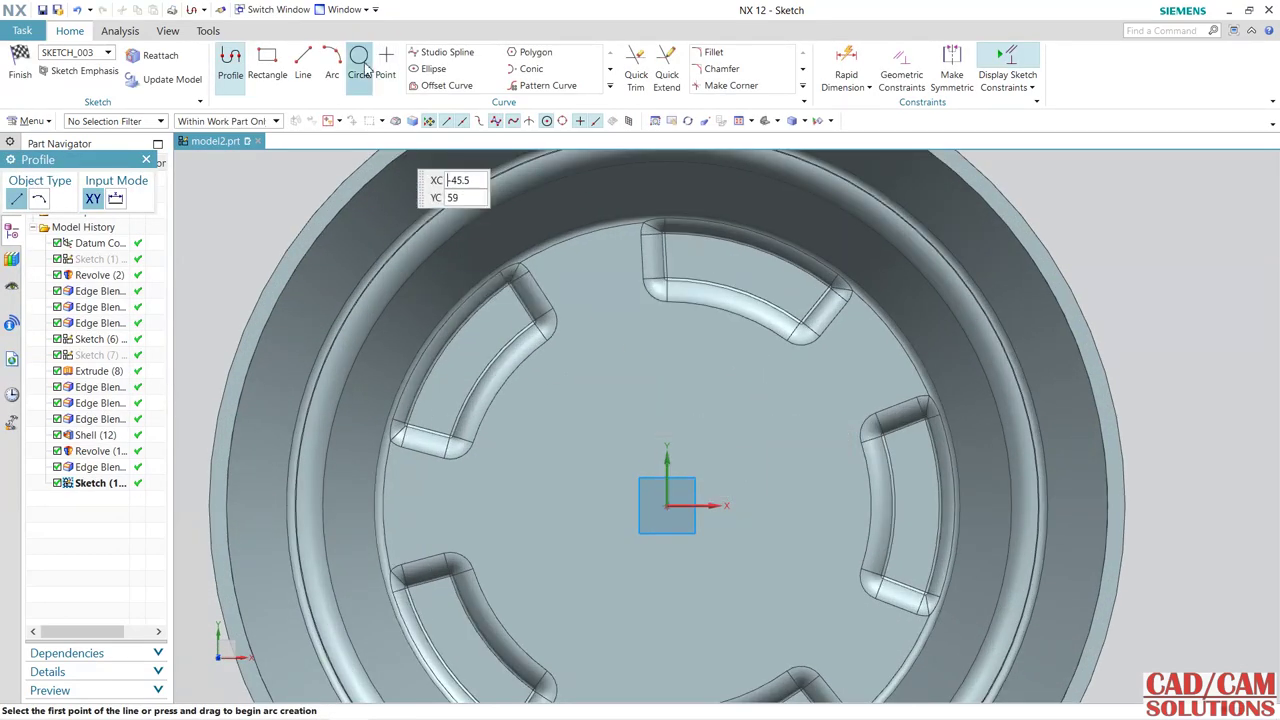
scroll(467, 367, "up", 2)
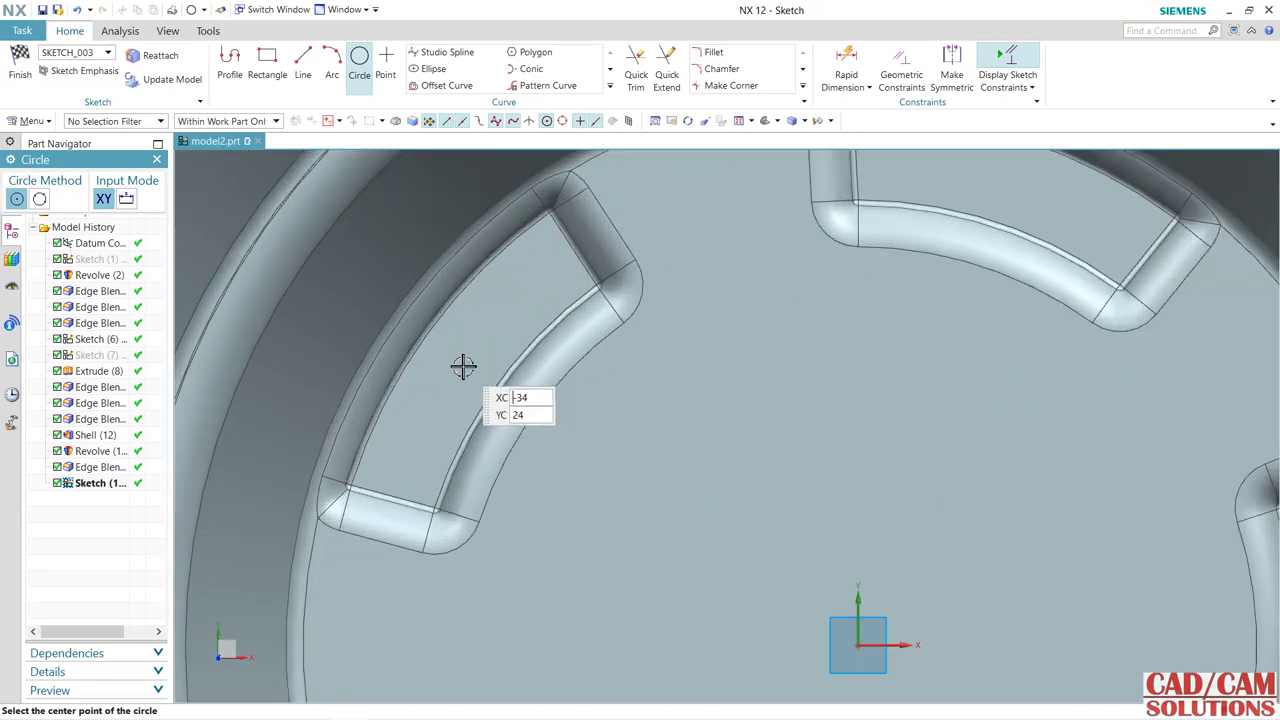
left_click(462, 366)
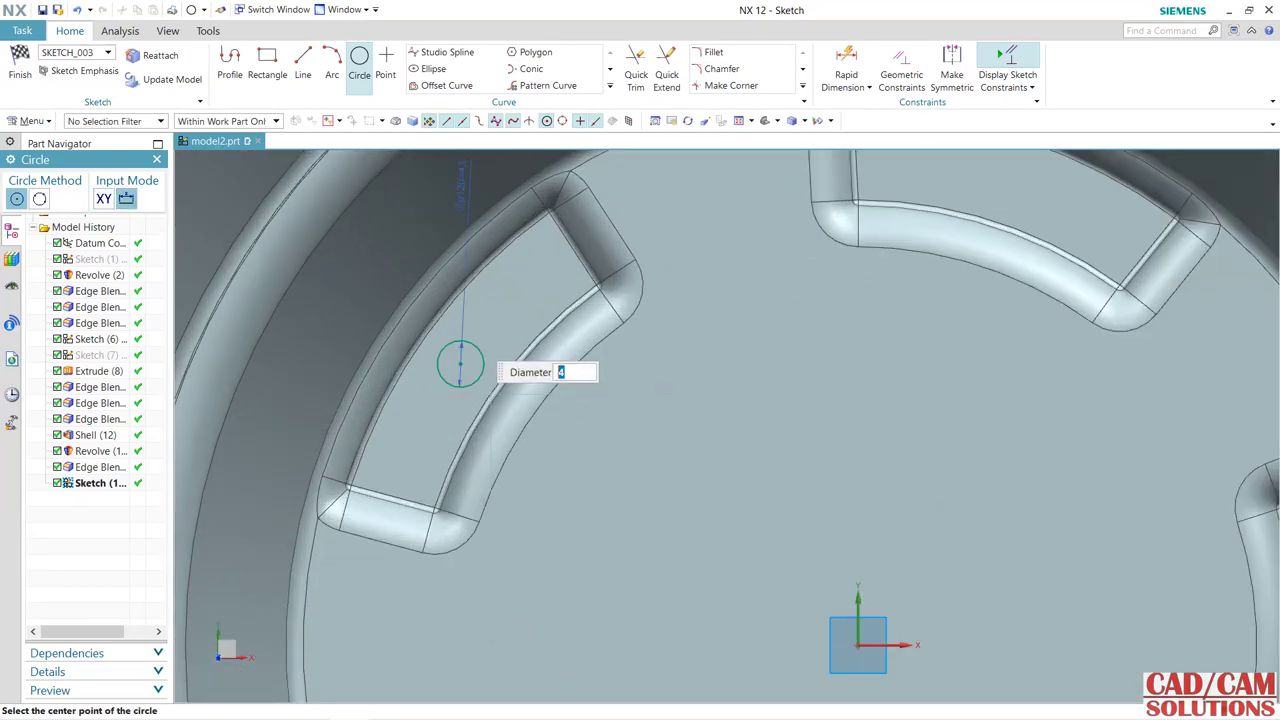
key("Escape")
scroll(591, 464, "down", 3)
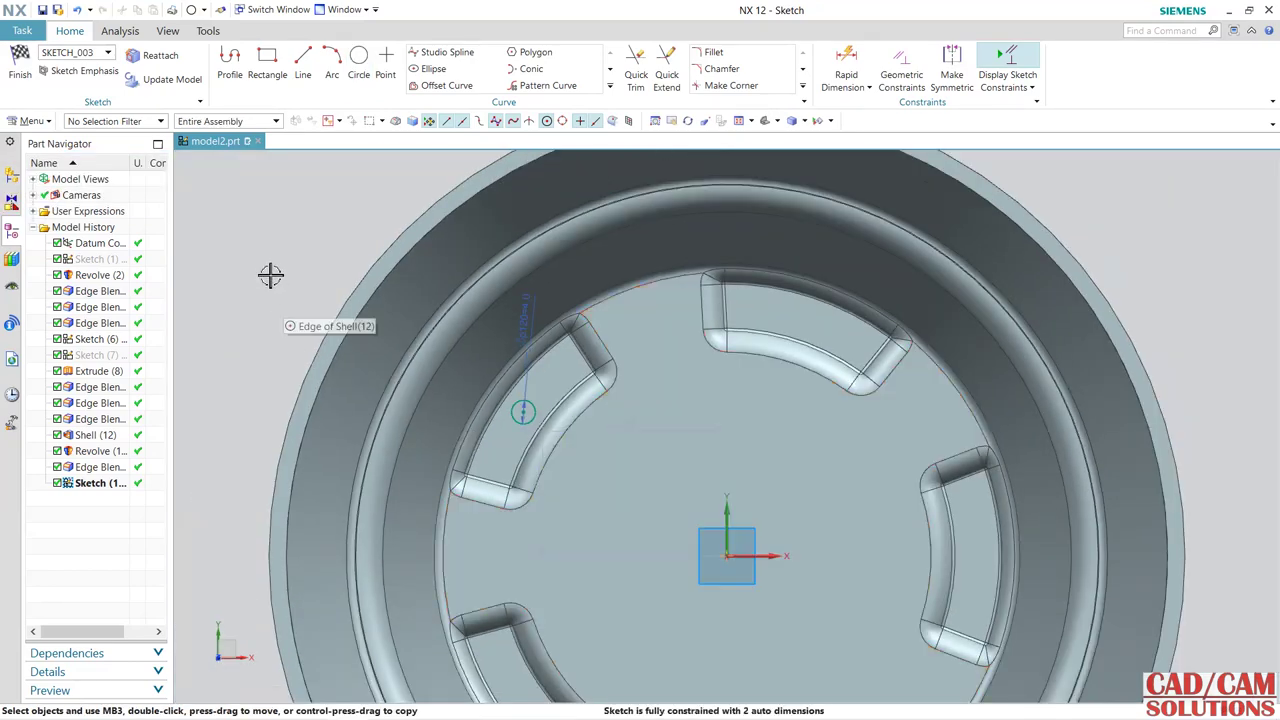
- Draw a reference line from the hole centre to the sketch origin, then undo it
left_click(303, 62)
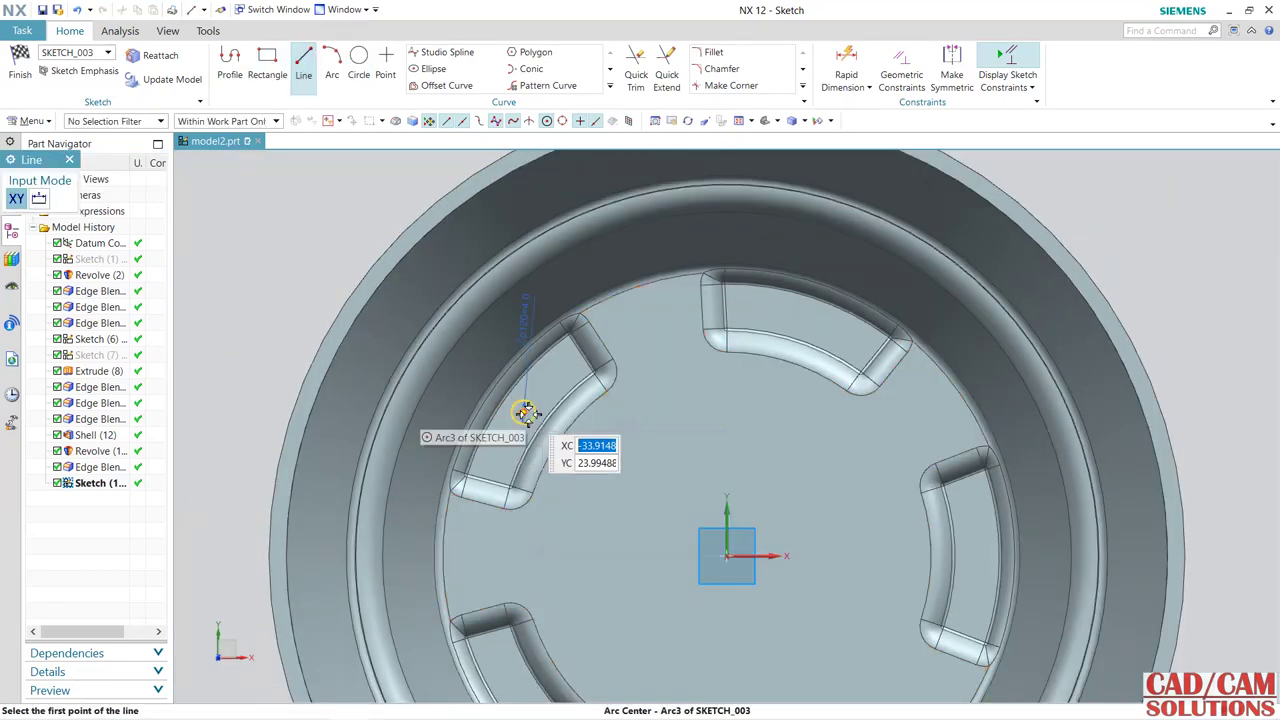
left_click(523, 412)
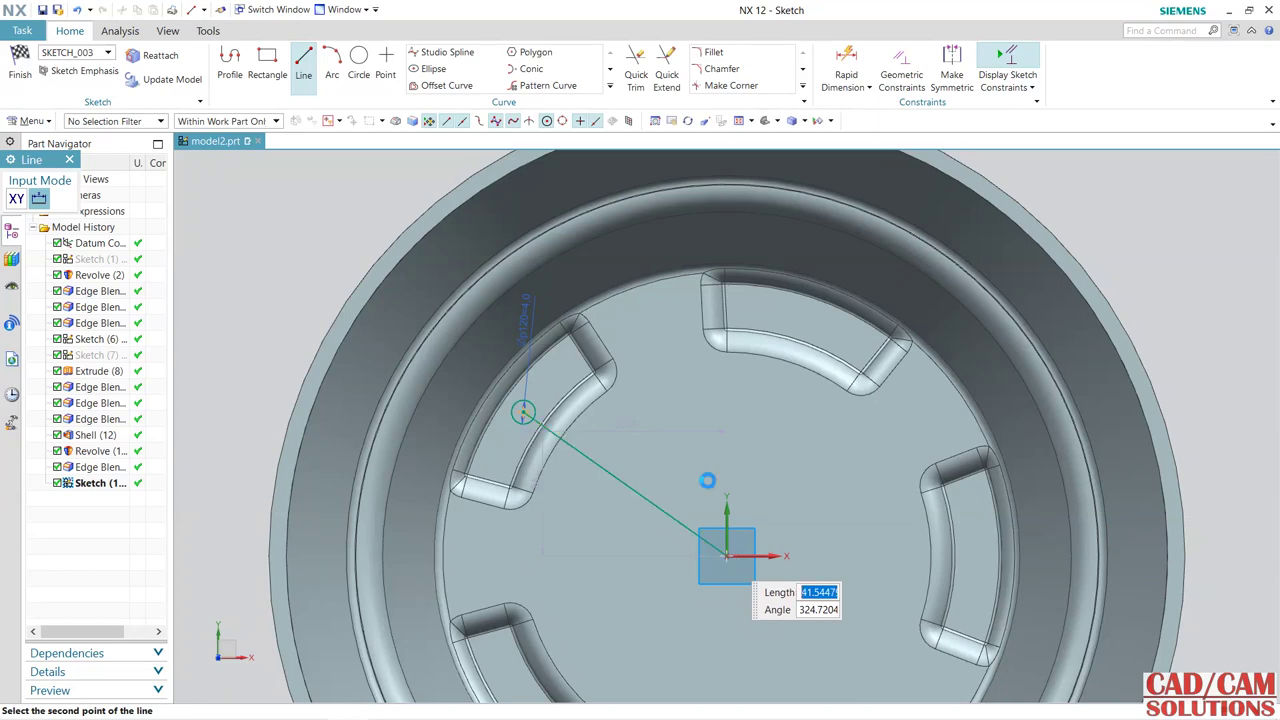
left_click(707, 481)
key("Escape")
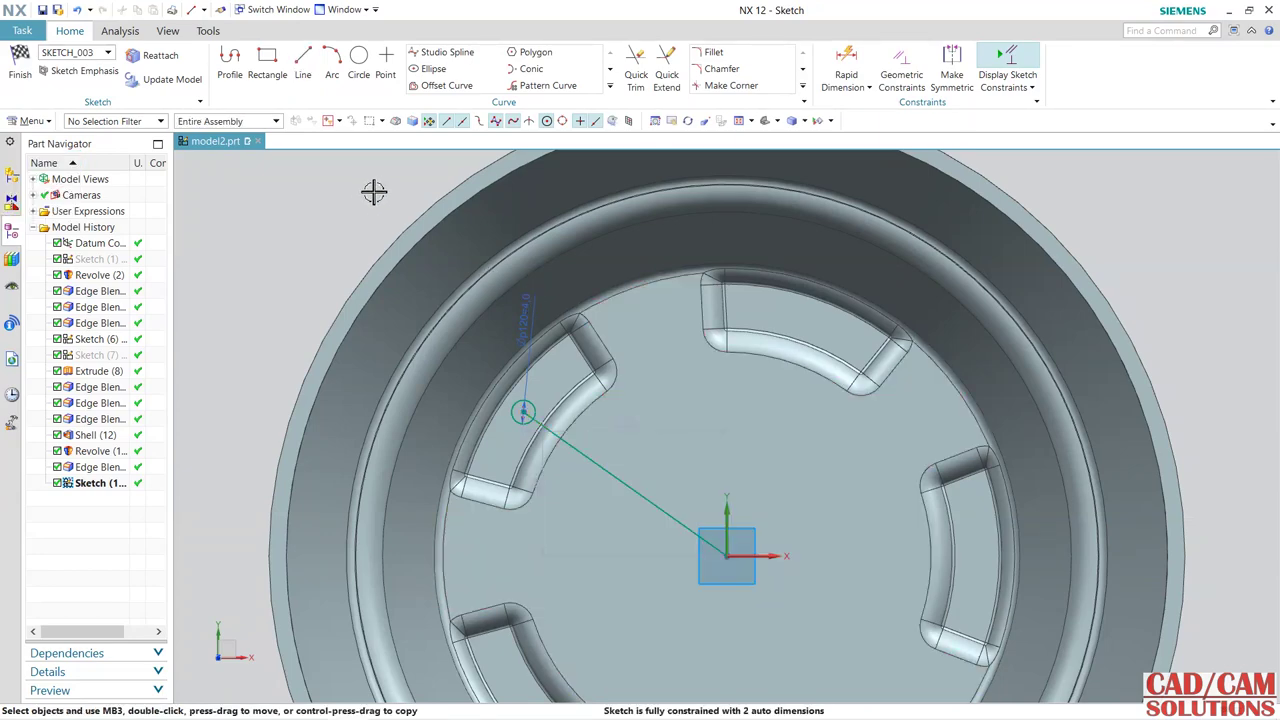
scroll(543, 391, "down", 2)
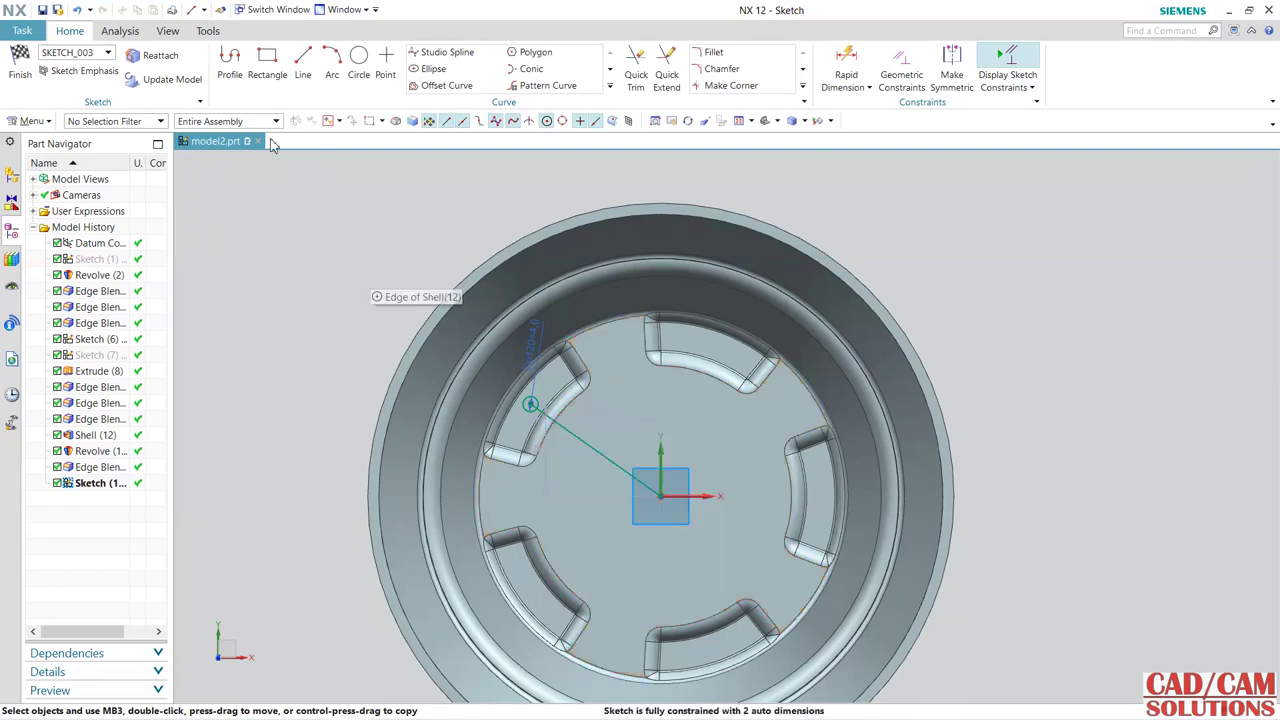
left_click(78, 11)
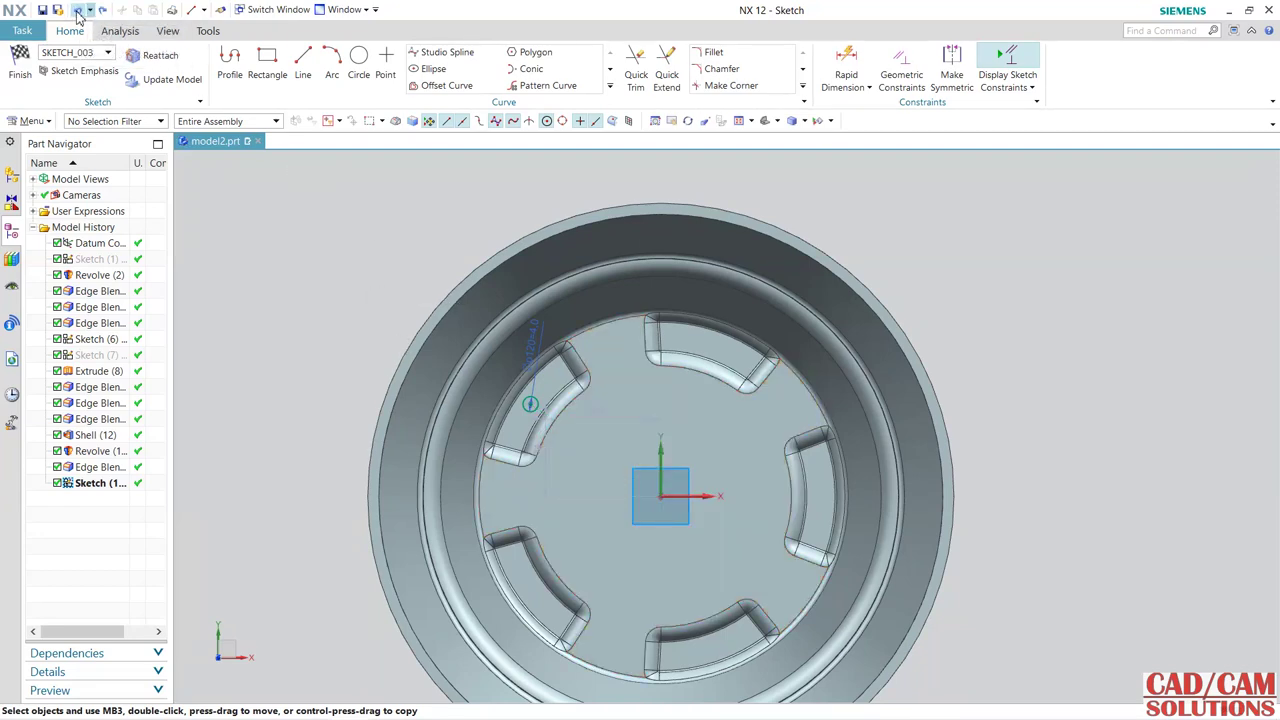
- Draw another drain-hole circle centred in the right slot
left_click(358, 62)
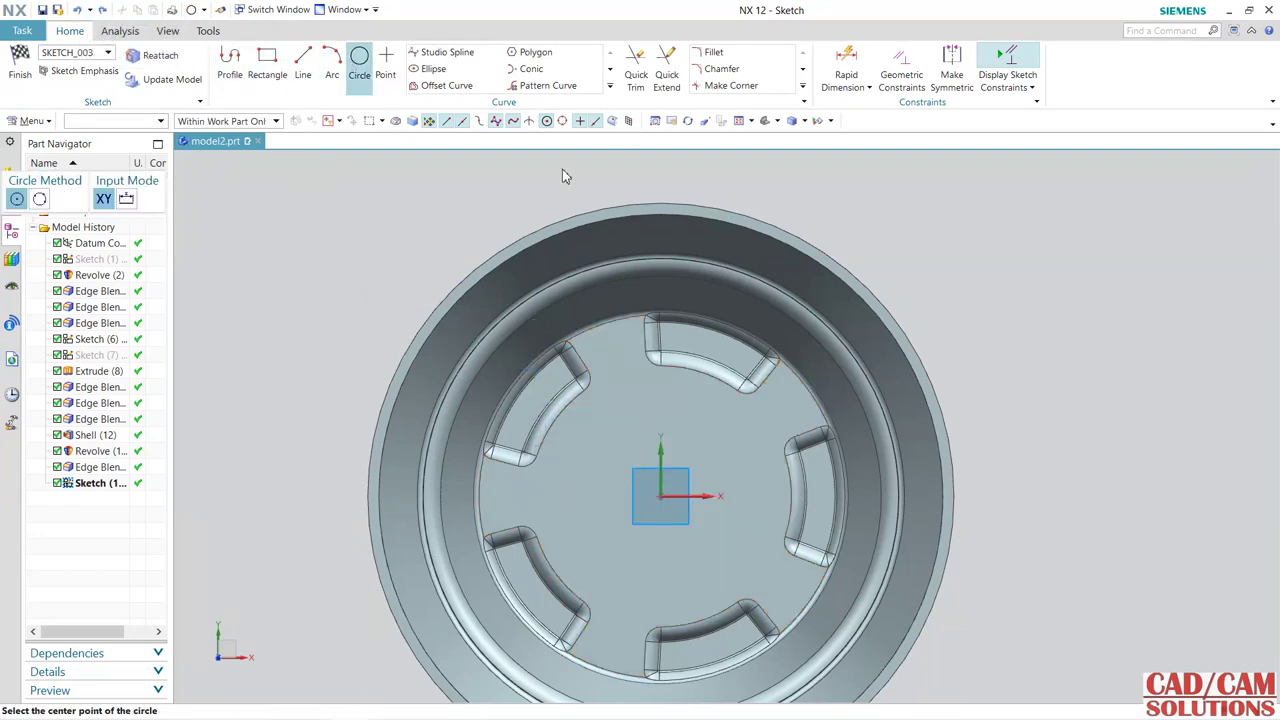
scroll(849, 503, "up", 2)
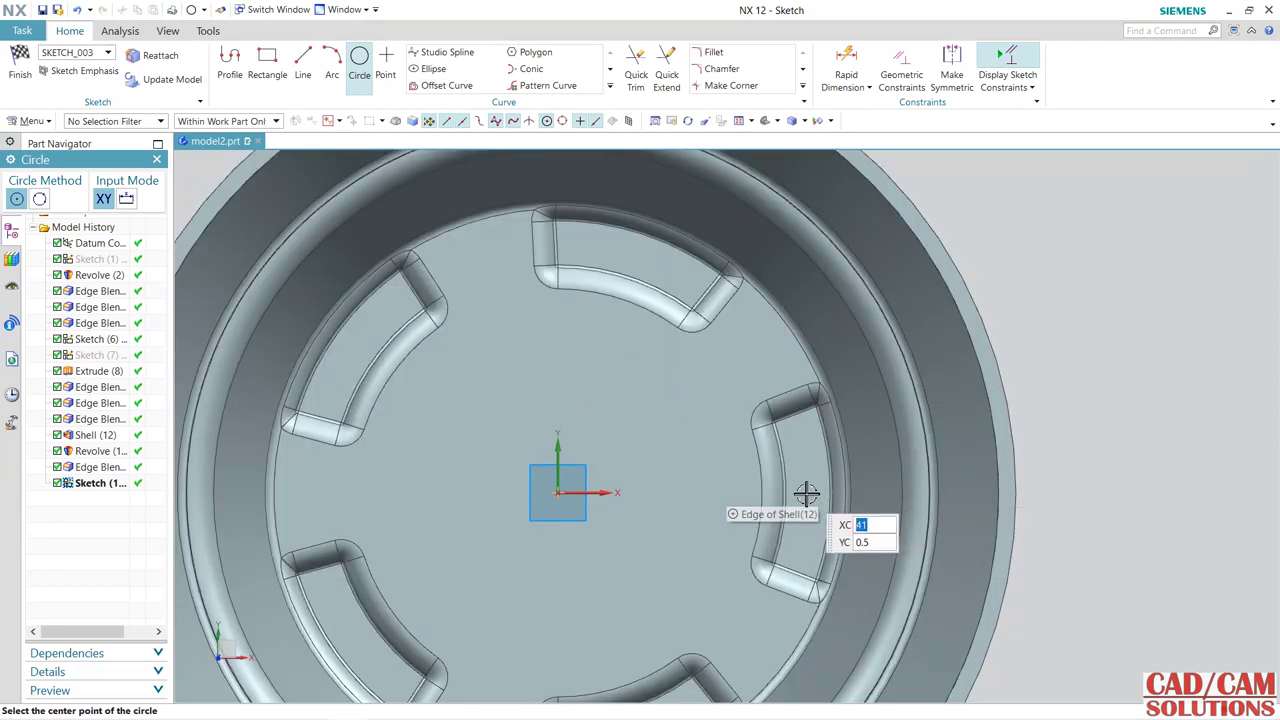
left_click(809, 493)
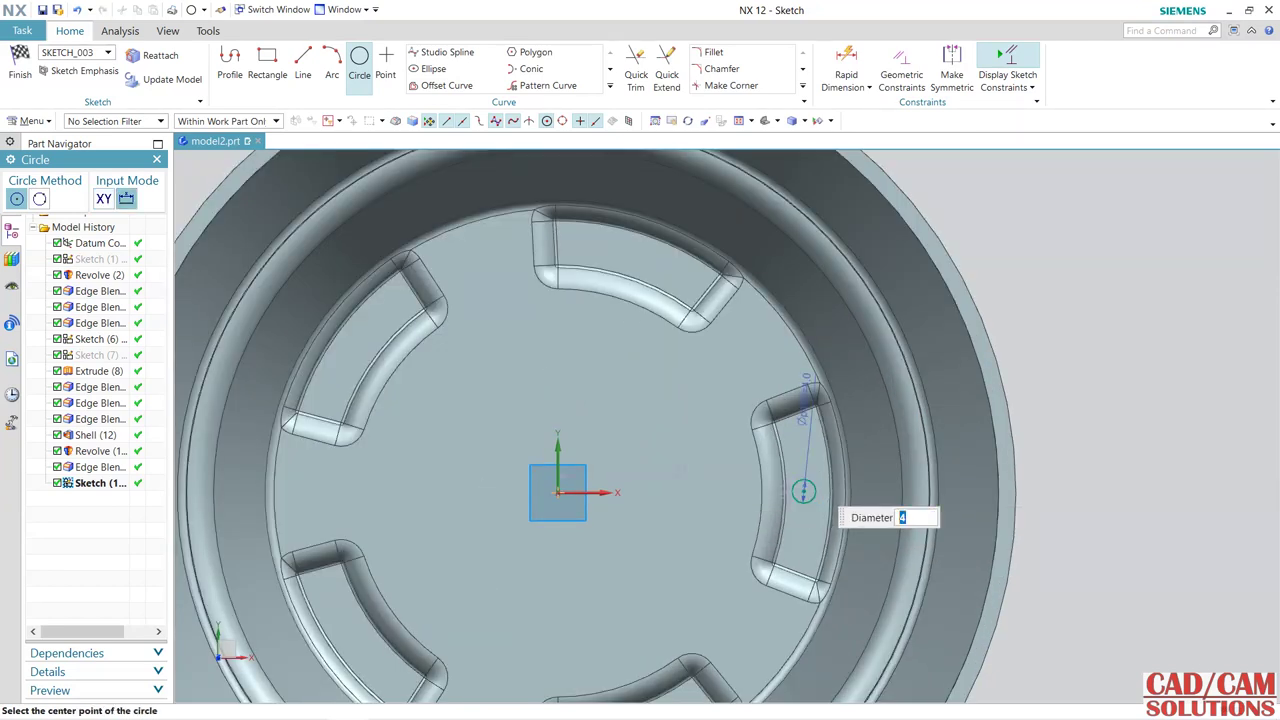
key("Escape")
scroll(857, 508, "up", 1)
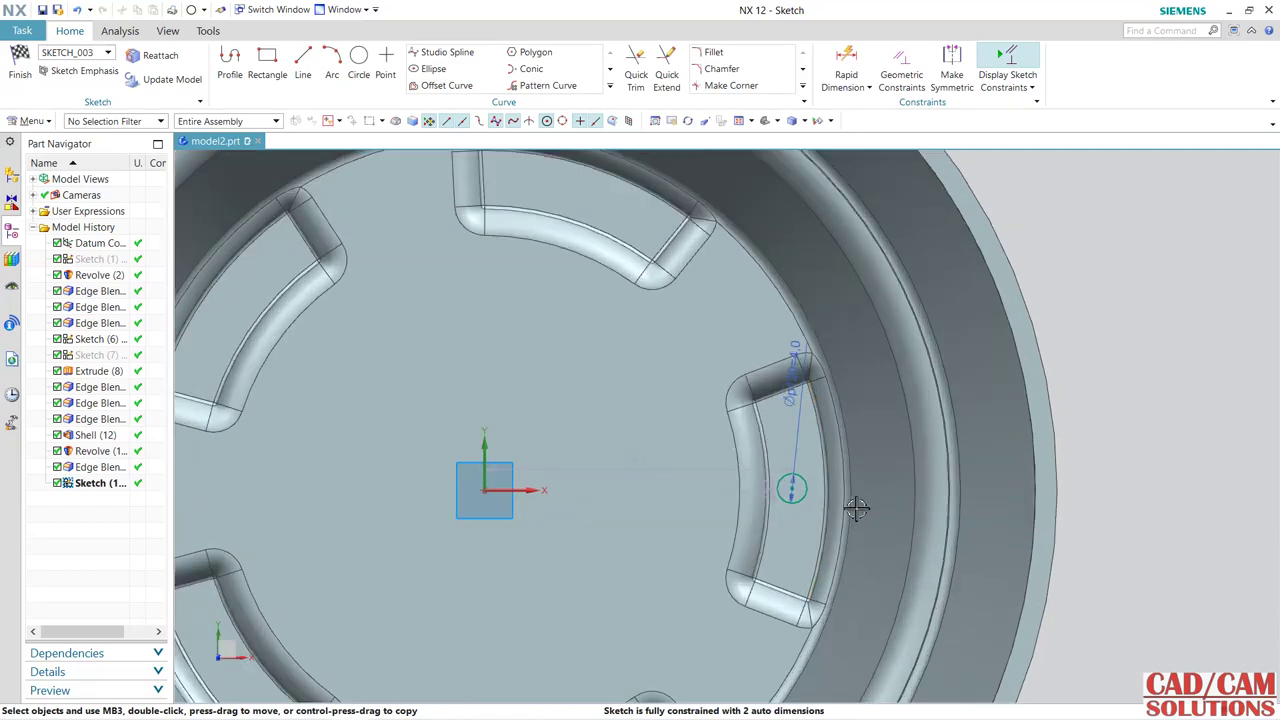
scroll(680, 503, "up", 1)
scroll(690, 503, "up", 2)
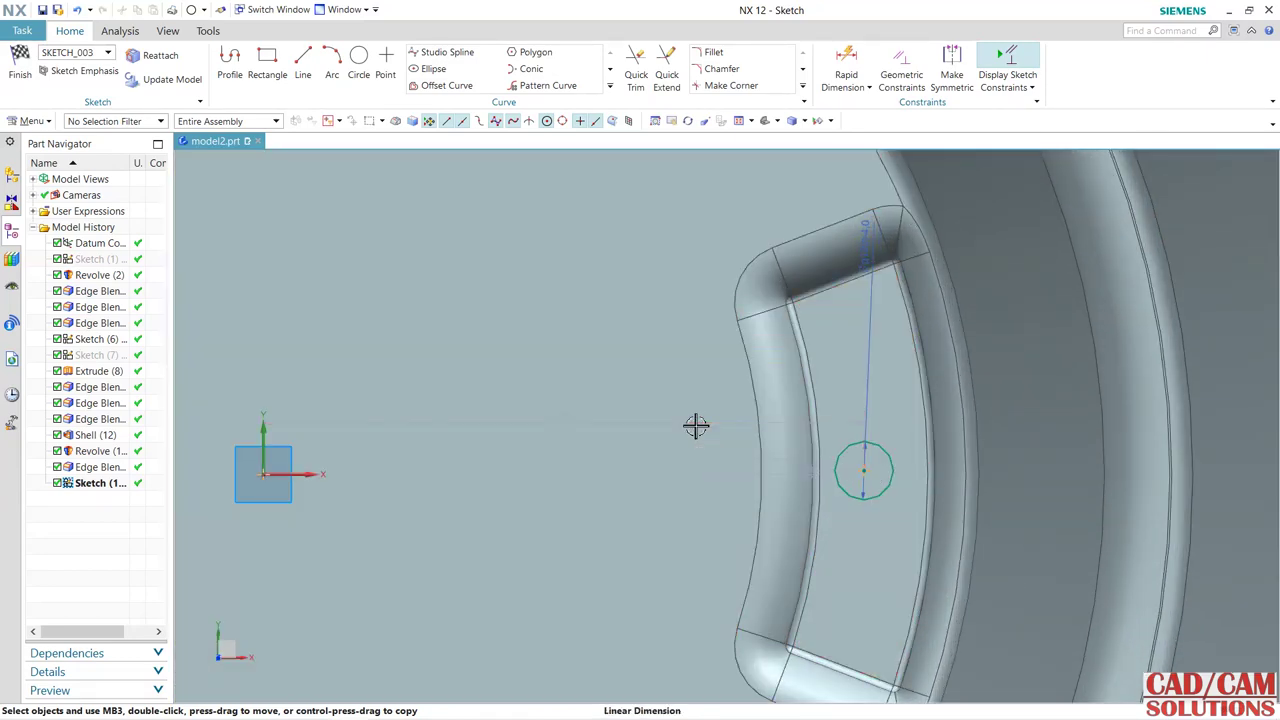
- Dimension the circle 42 mm from the origin and finish the sketch
double_click(696, 422)
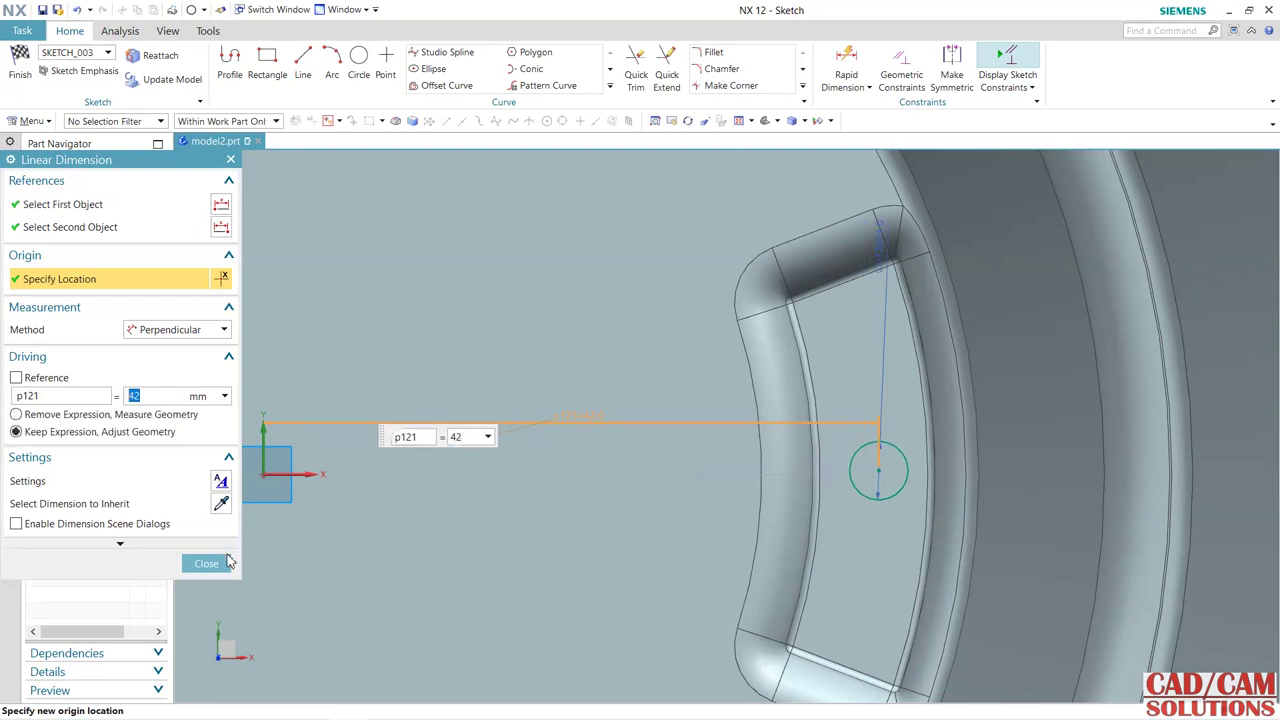
left_click(206, 563)
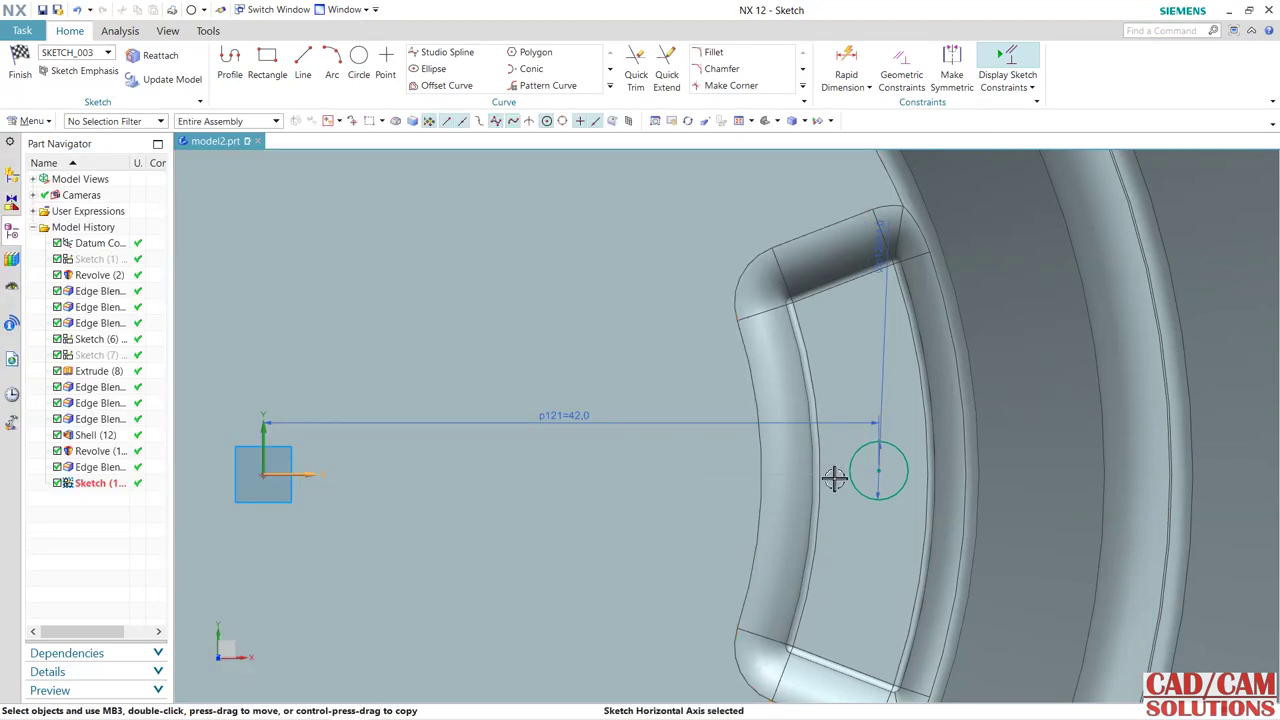
left_click(880, 467)
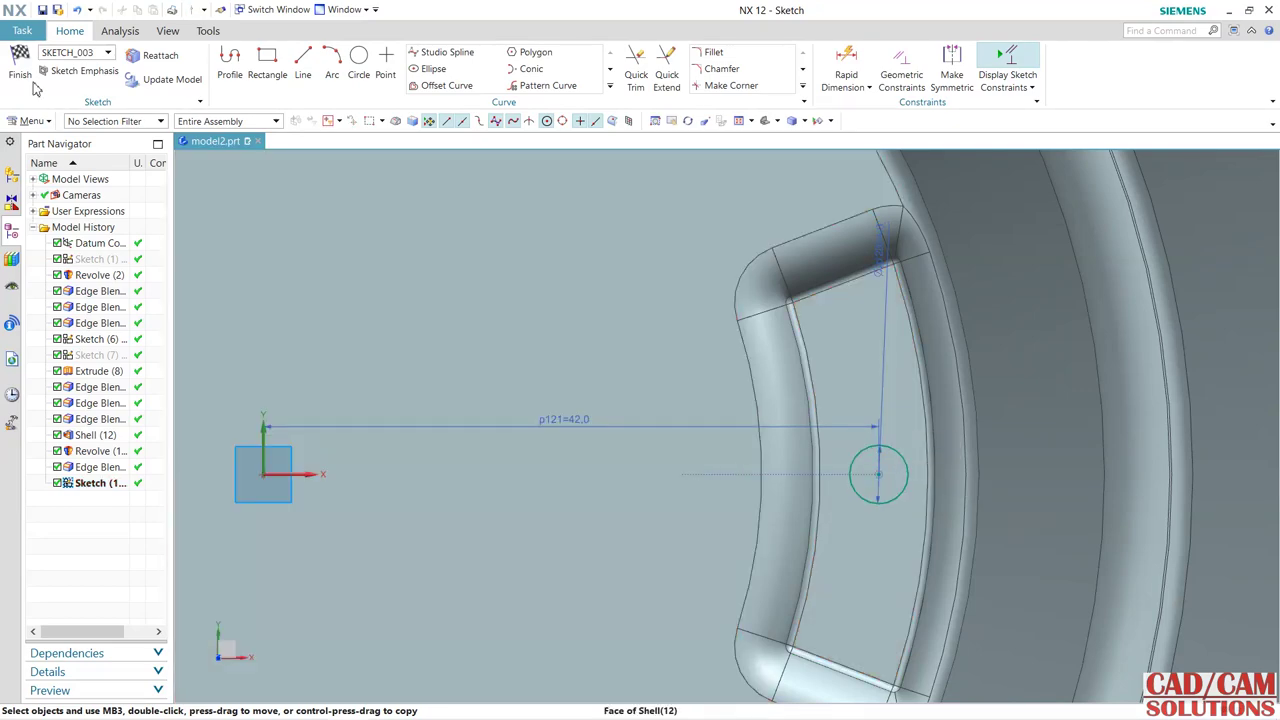
left_click(20, 66)
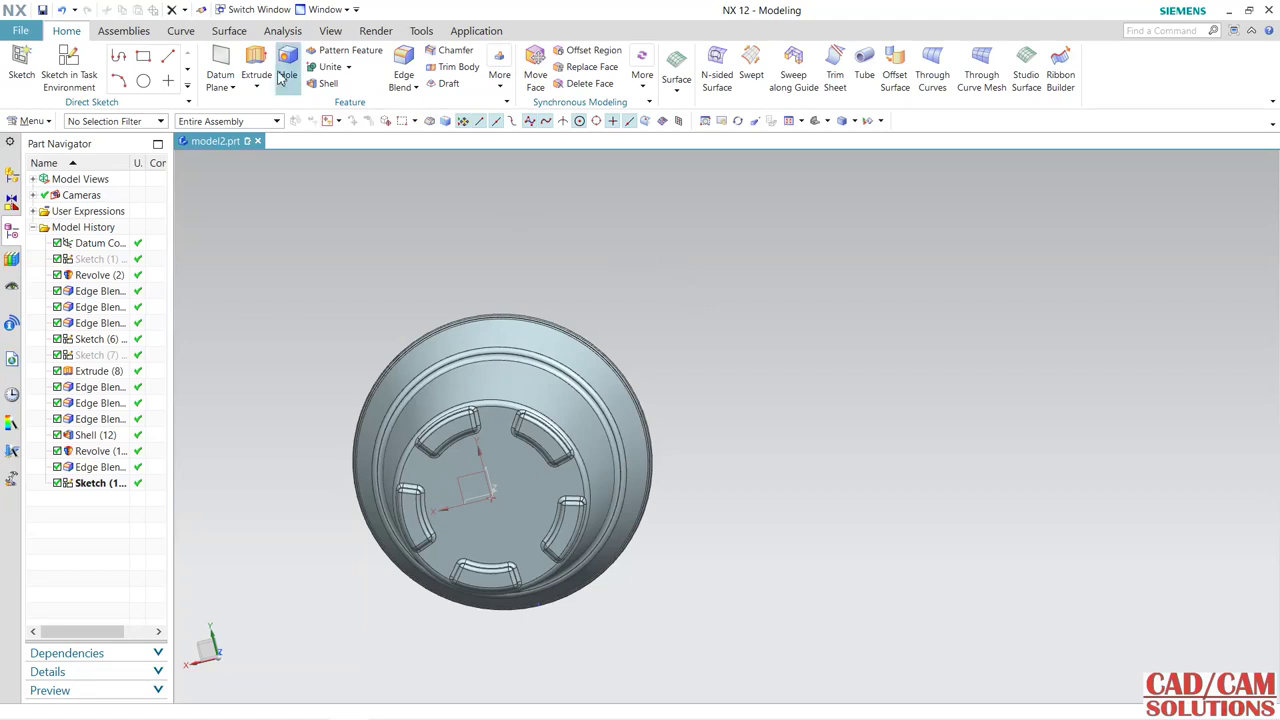
- Extrude the circle sketch 36 mm with Boolean Subtract to cut a drain hole
left_click(256, 66)
mouse_move(766, 374)
middle_mouse_down()
mouse_move(542, 406)
mouse_move(540, 470)
middle_mouse_up()
scroll(540, 500, "up", 5)
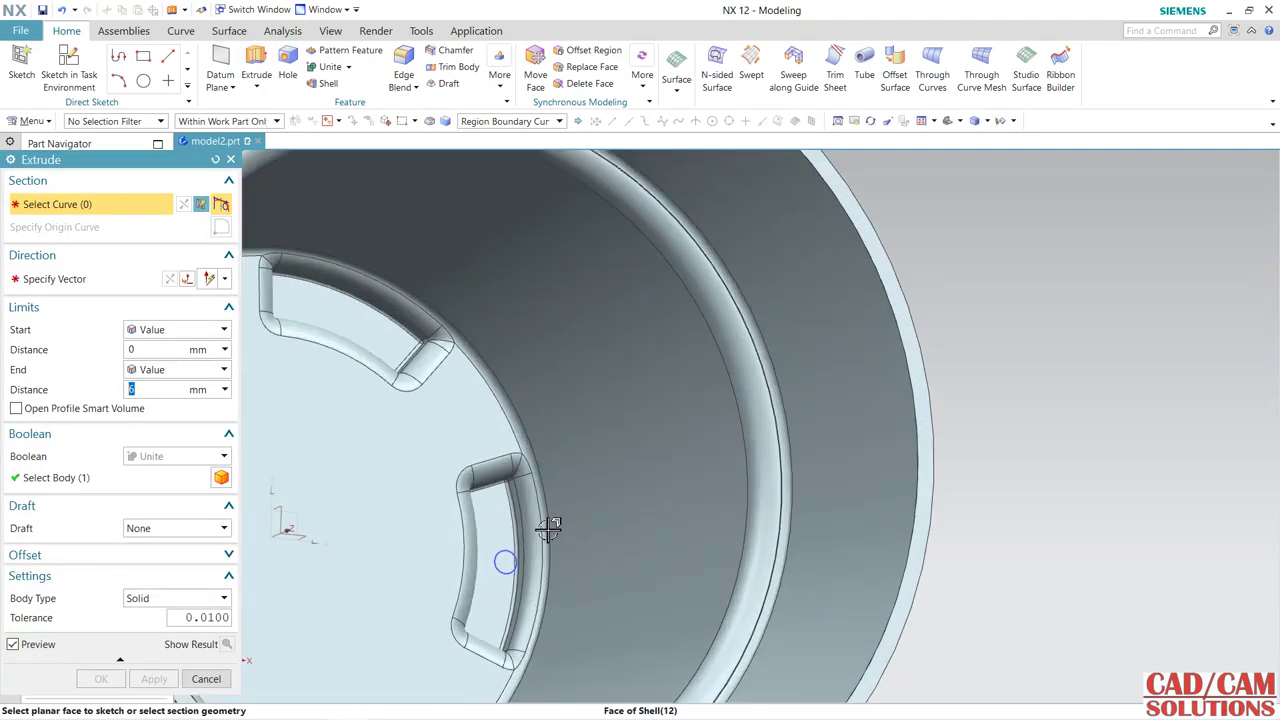
left_click(506, 562)
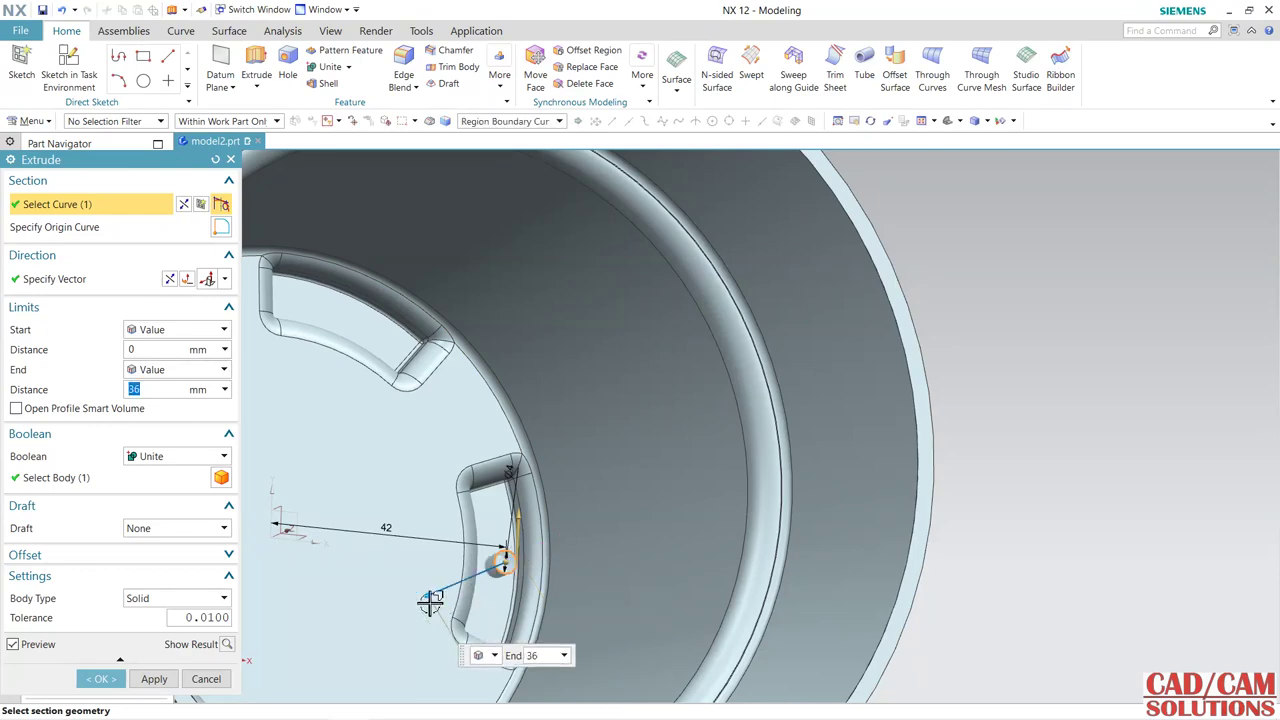
left_click(155, 457)
left_click(150, 500)
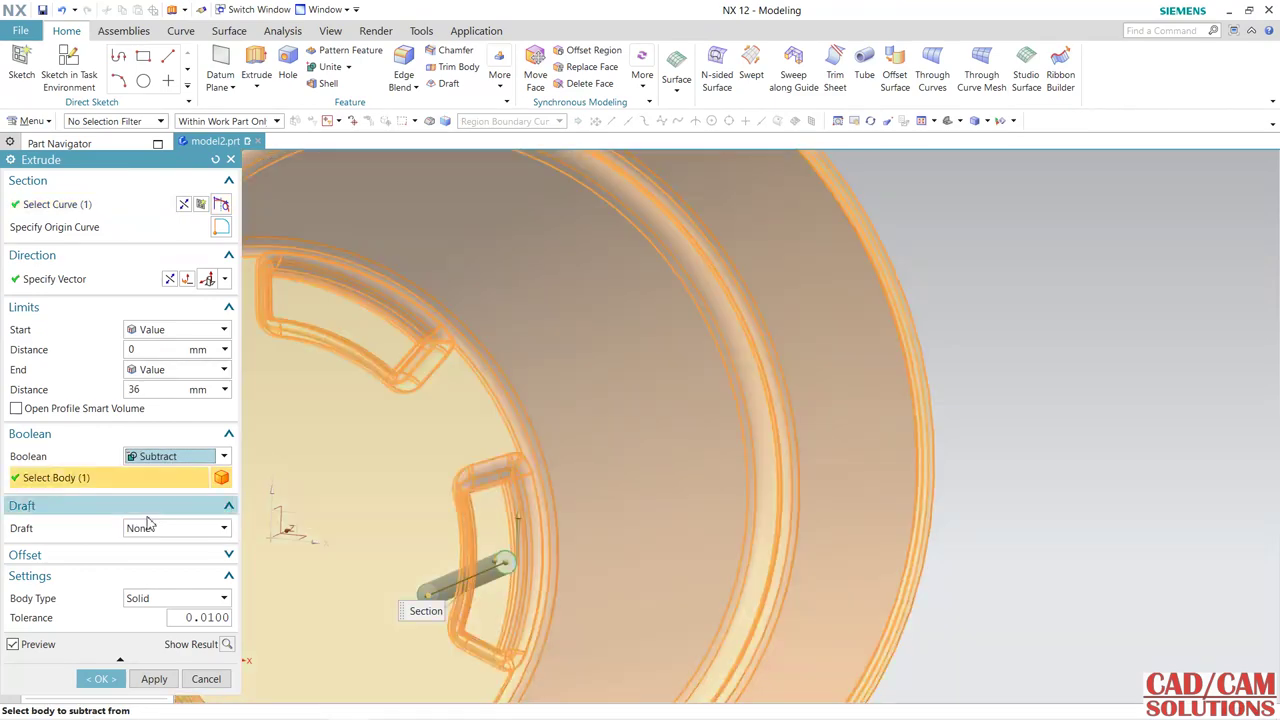
left_click(101, 679)
middle_click_drag(843, 543, 749, 532)
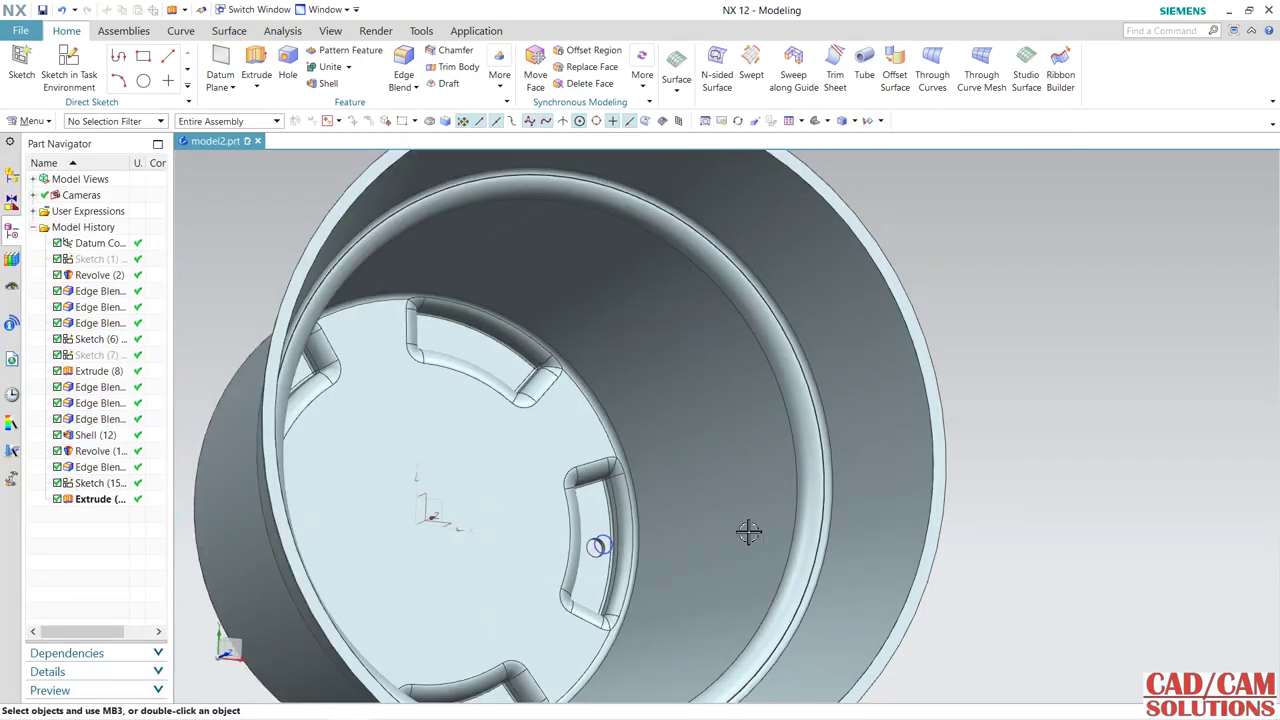
mouse_move(612, 556)
middle_mouse_down()
mouse_move(669, 573)
mouse_move(666, 414)
mouse_move(660, 575)
middle_mouse_up()
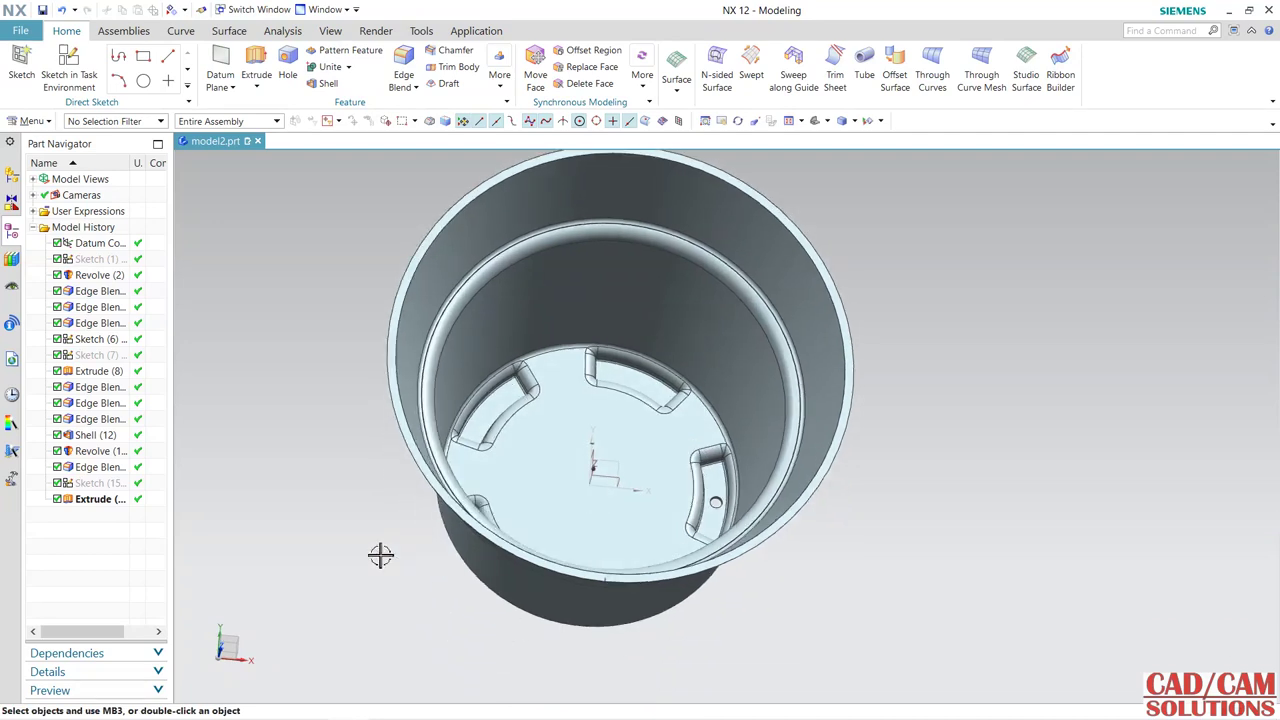
- Circularly pattern the hole 5 times over 360° about the datum Z axis
left_click(345, 56)
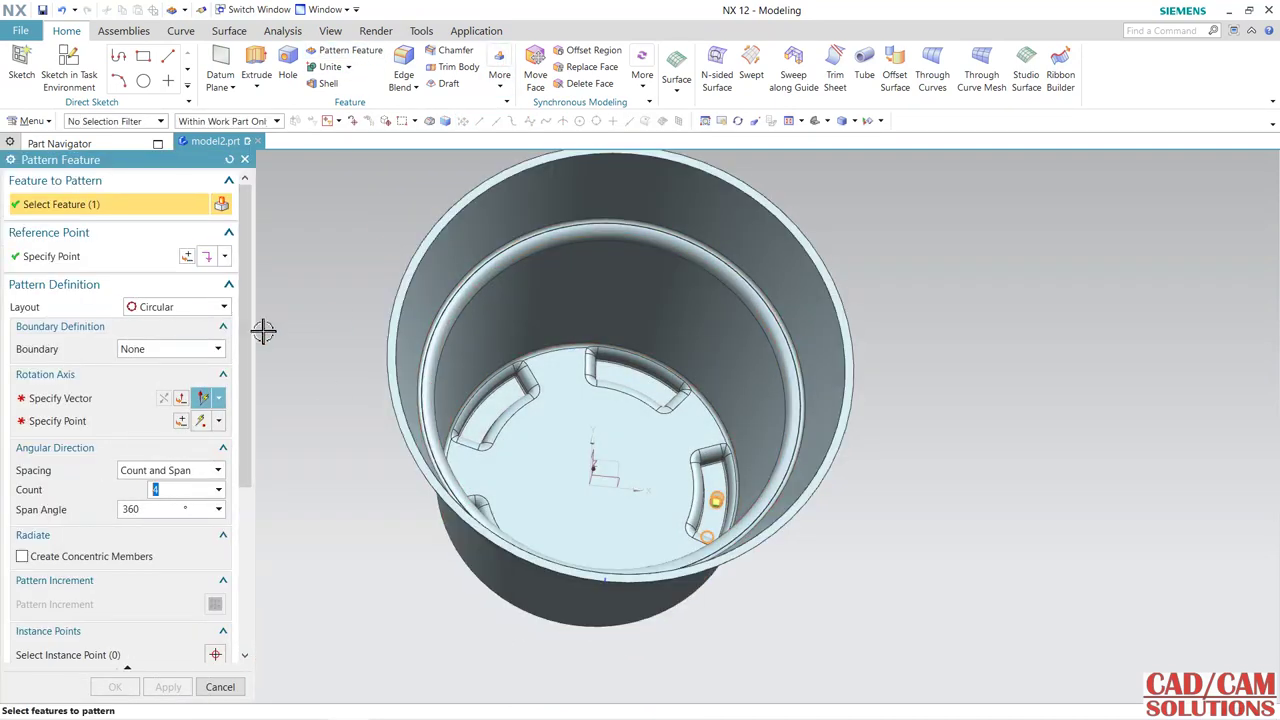
left_click(112, 400)
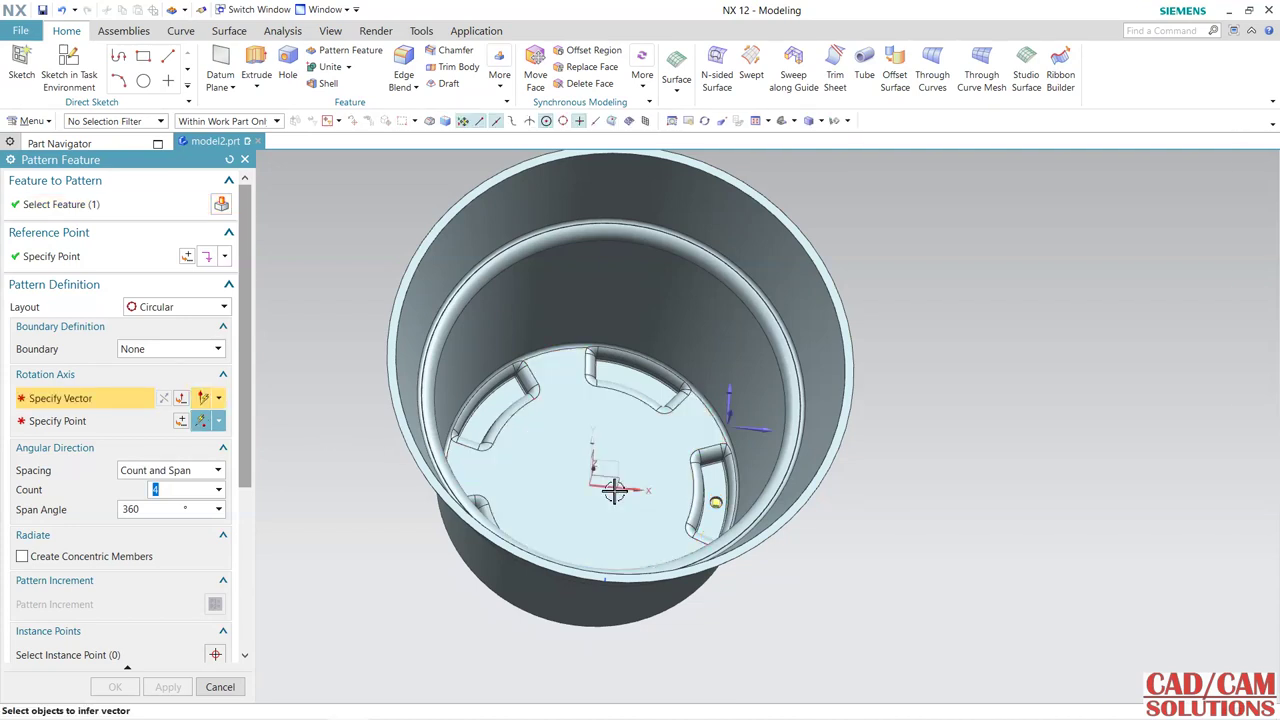
middle_click_drag(640, 478, 627, 470)
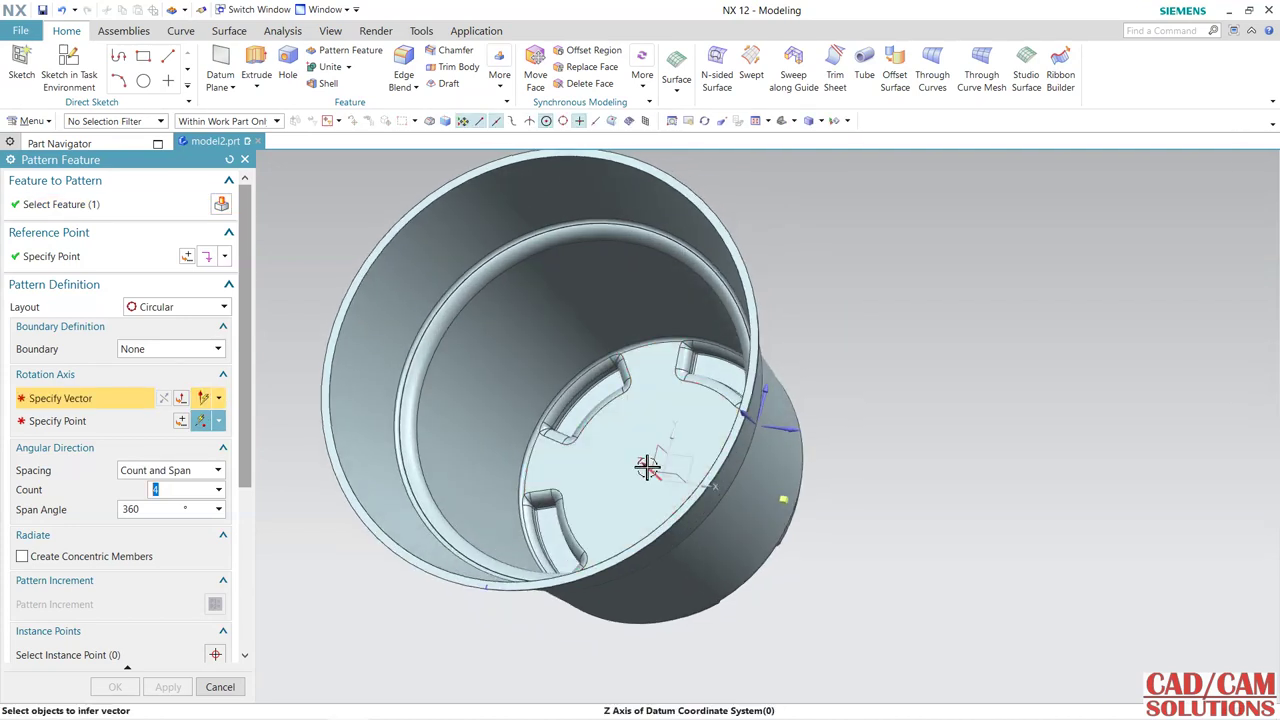
left_click(647, 466)
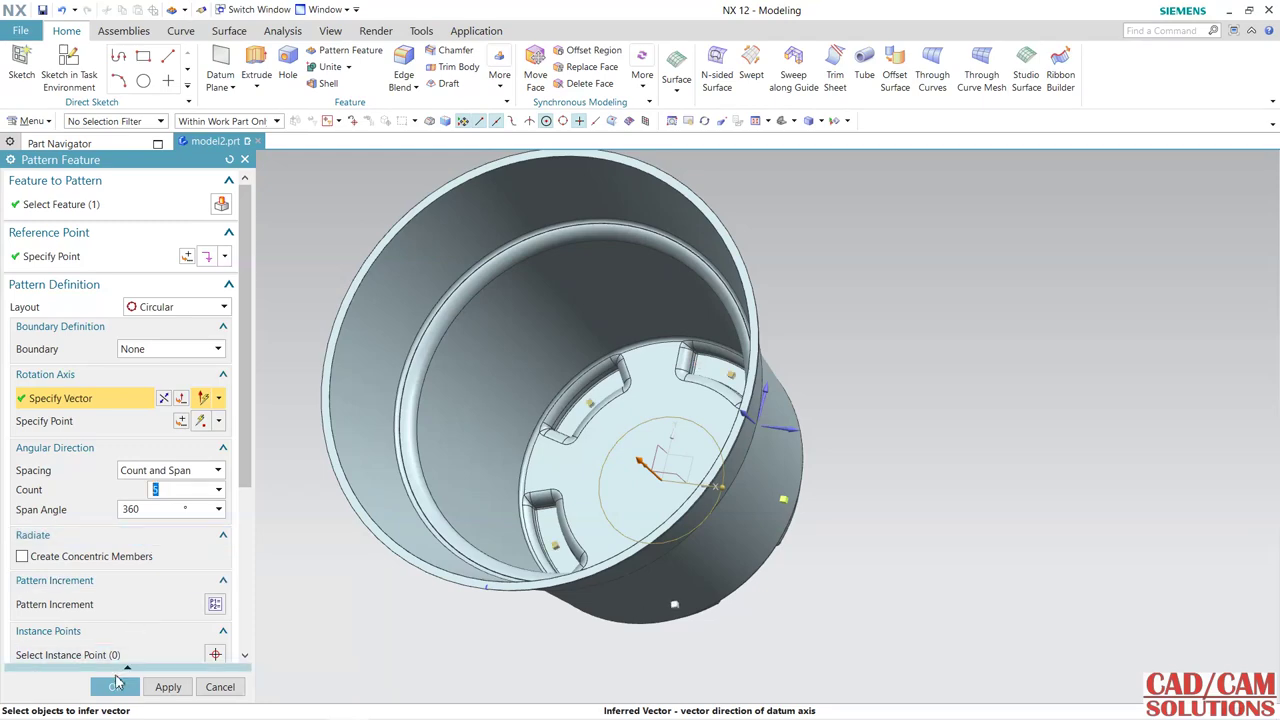
left_click(115, 687)
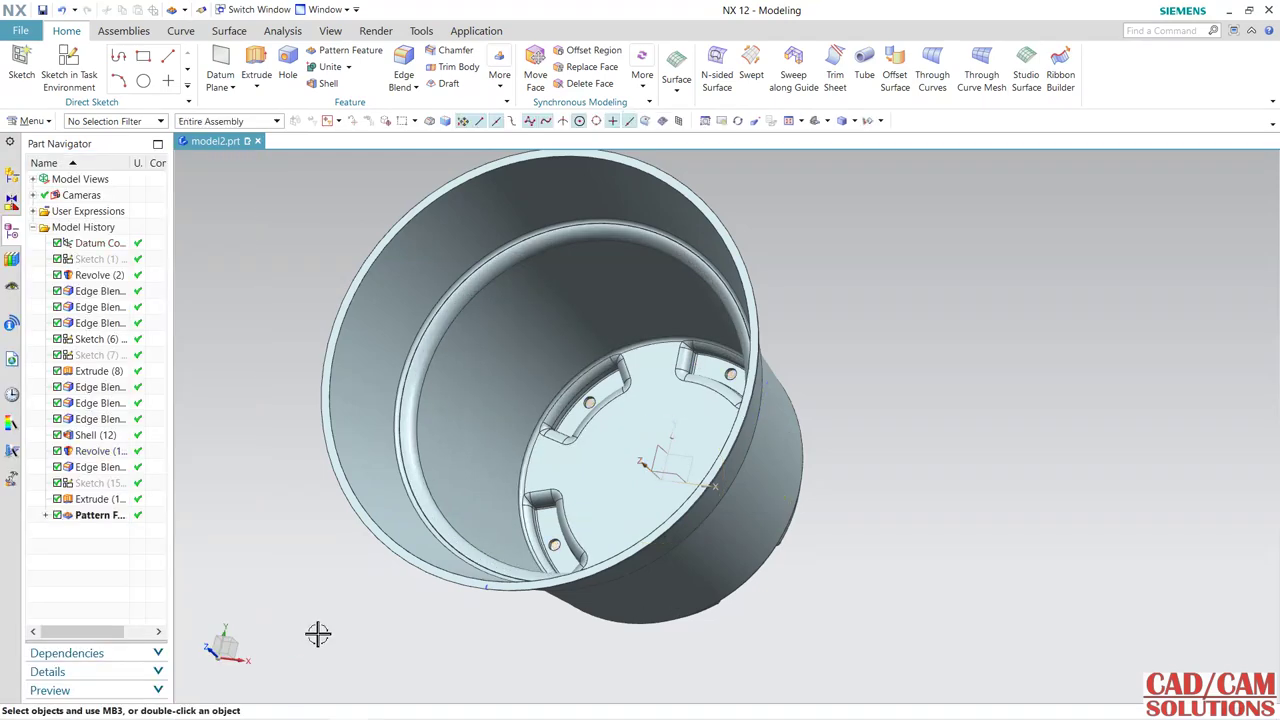
- Set the pot body's display colour to red via Edit Object Display
mouse_move(318, 630)
middle_mouse_down()
mouse_move(349, 552)
mouse_move(360, 591)
middle_mouse_up()
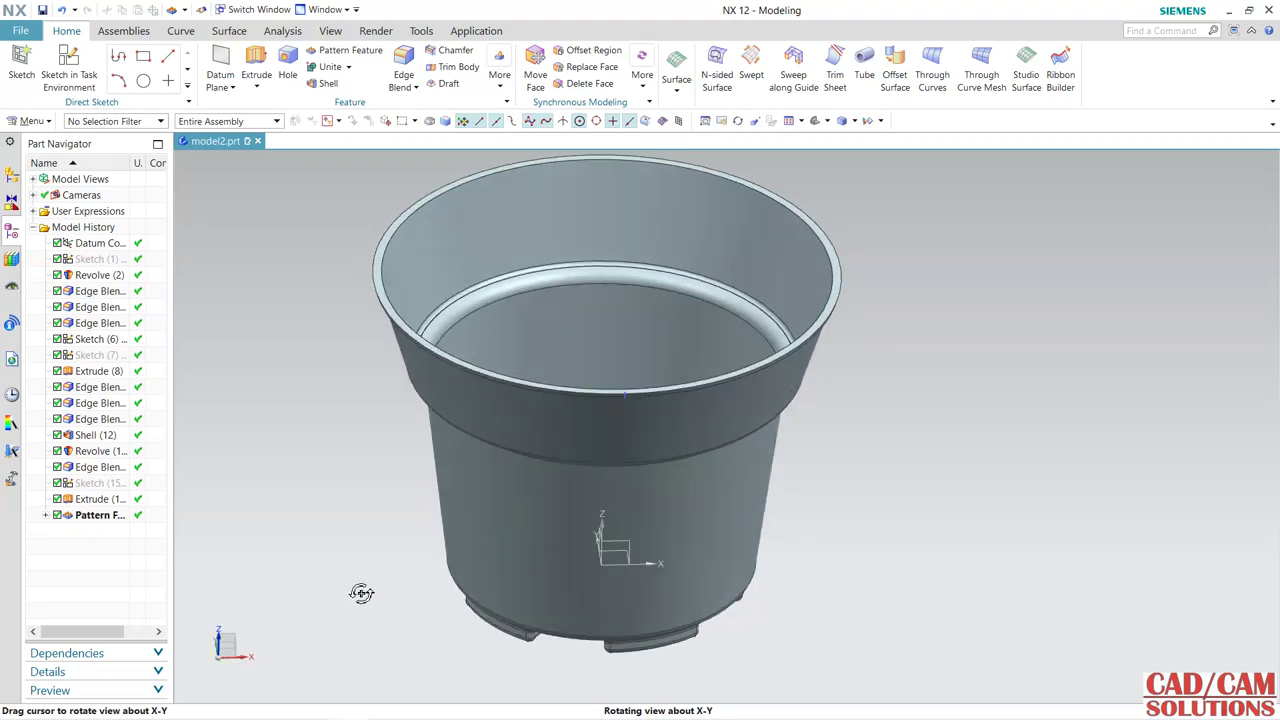
scroll(481, 393, "up", 3)
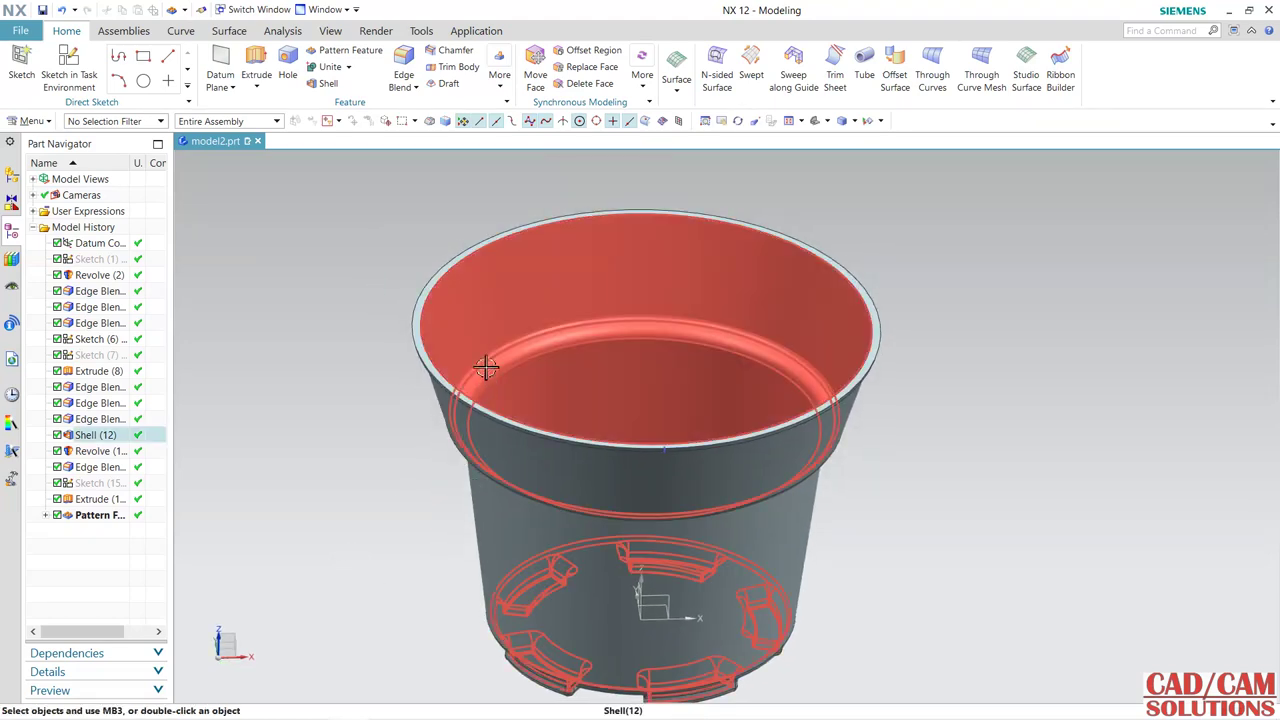
left_click(485, 367)
left_click(330, 30)
left_click(524, 70)
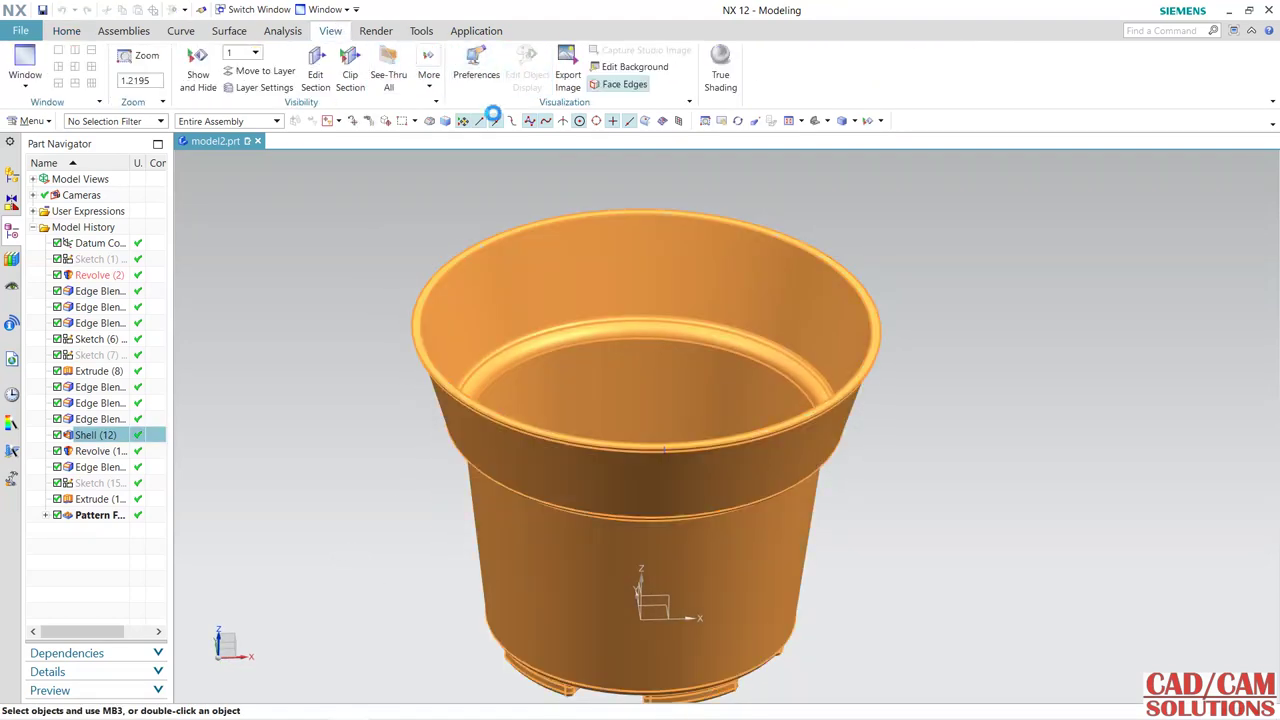
left_click(190, 249)
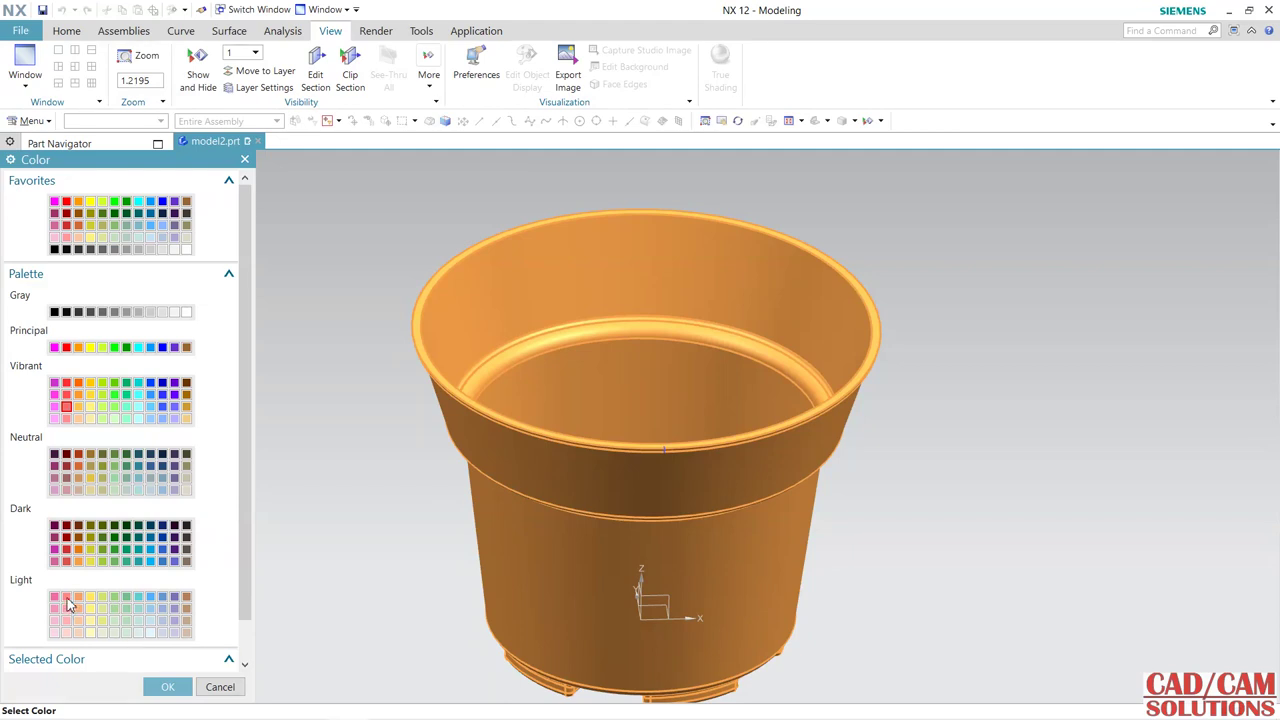
left_click(160, 686)
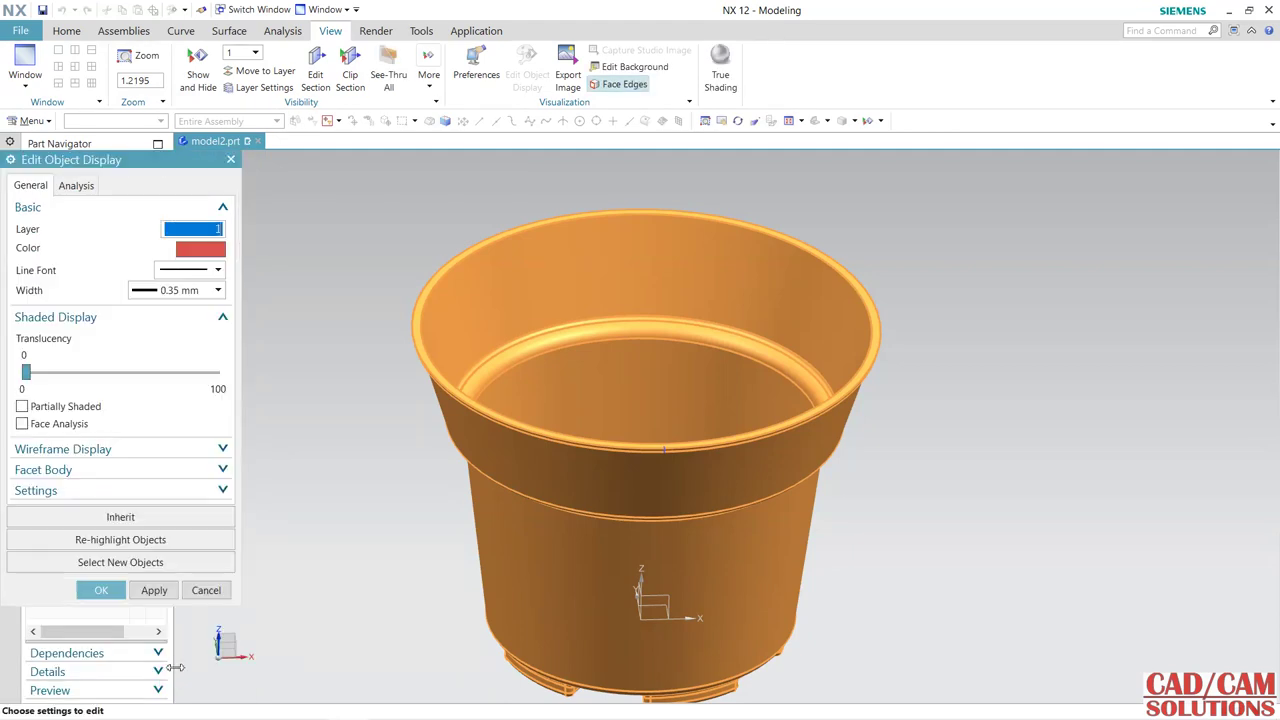
left_click(155, 591)
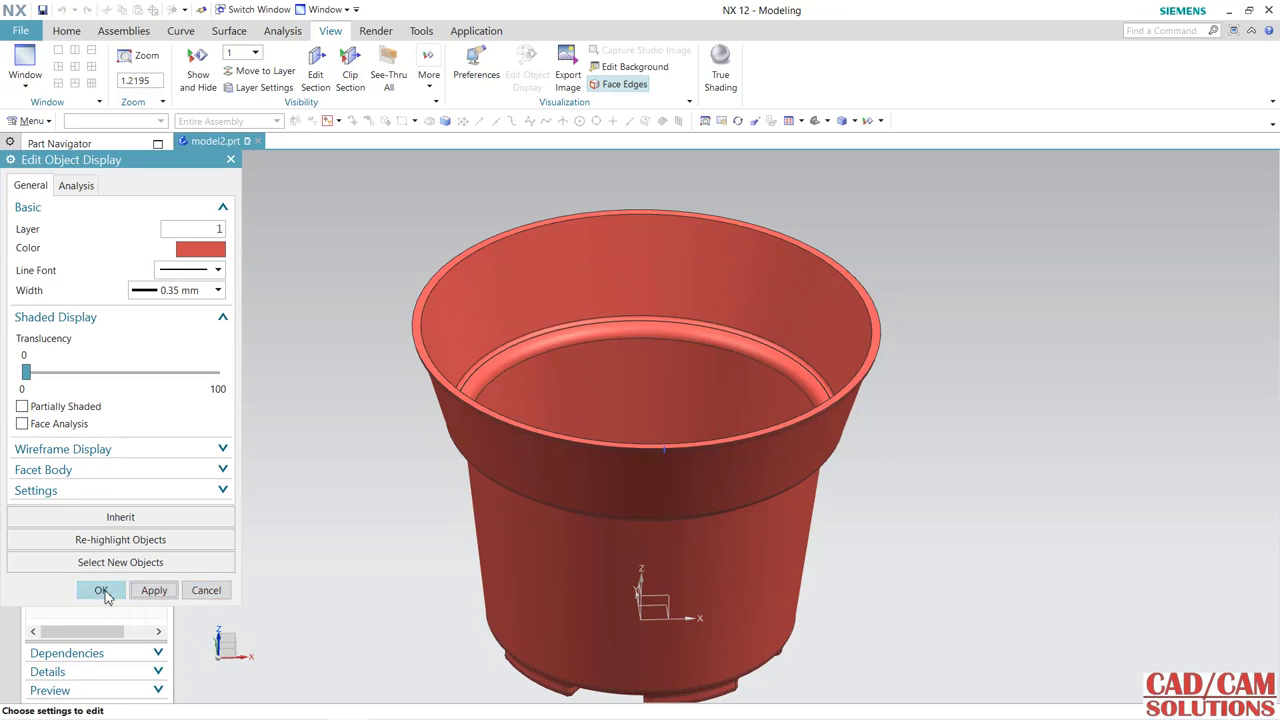
left_click(102, 591)
- Switch to Trimetric view and hide the datum coordinate system with Ctrl+B
left_click(815, 121)
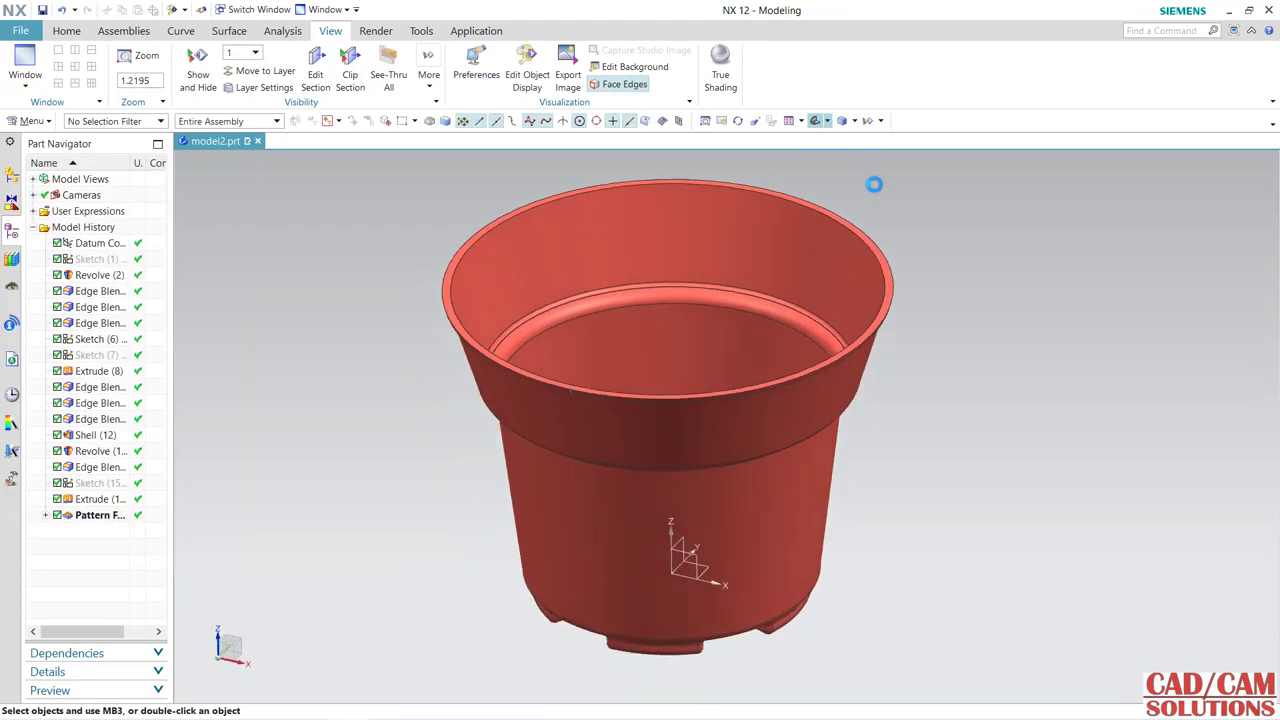
left_click(748, 545)
key("ctrl+b")
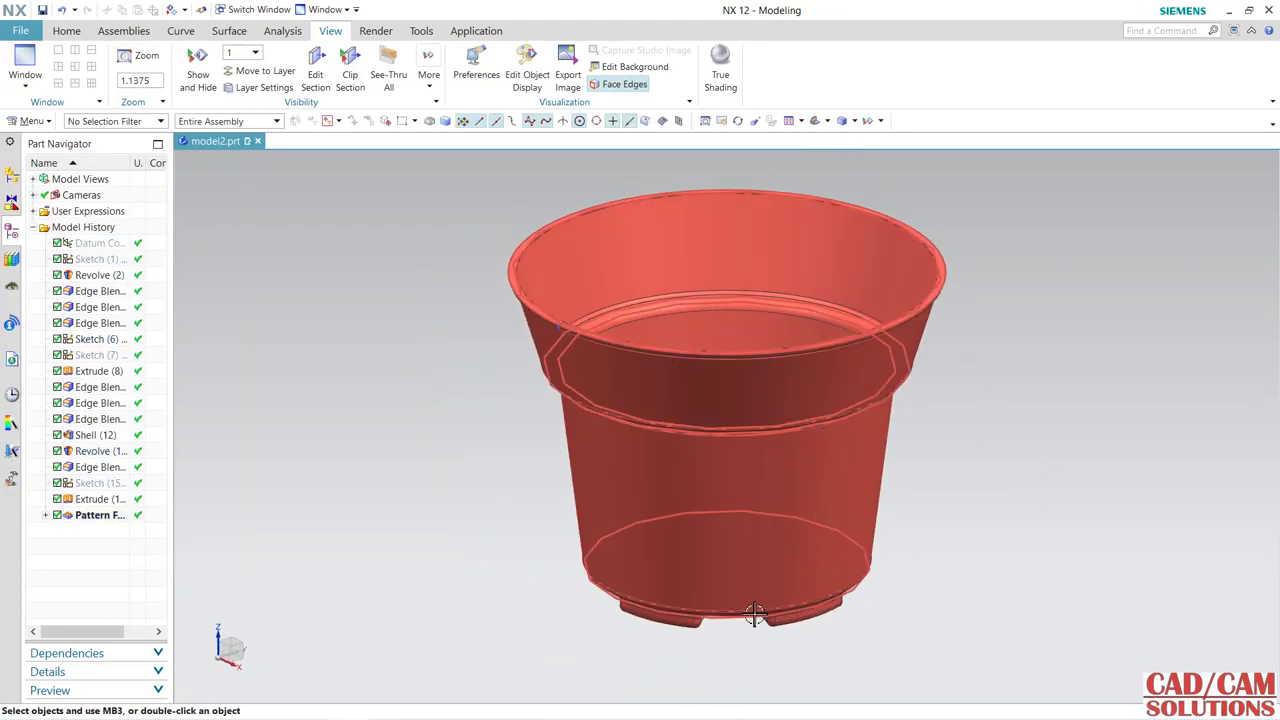
mouse_move(979, 441)
middle_mouse_down()
mouse_move(980, 471)
mouse_move(991, 354)
mouse_move(981, 478)
middle_mouse_up()
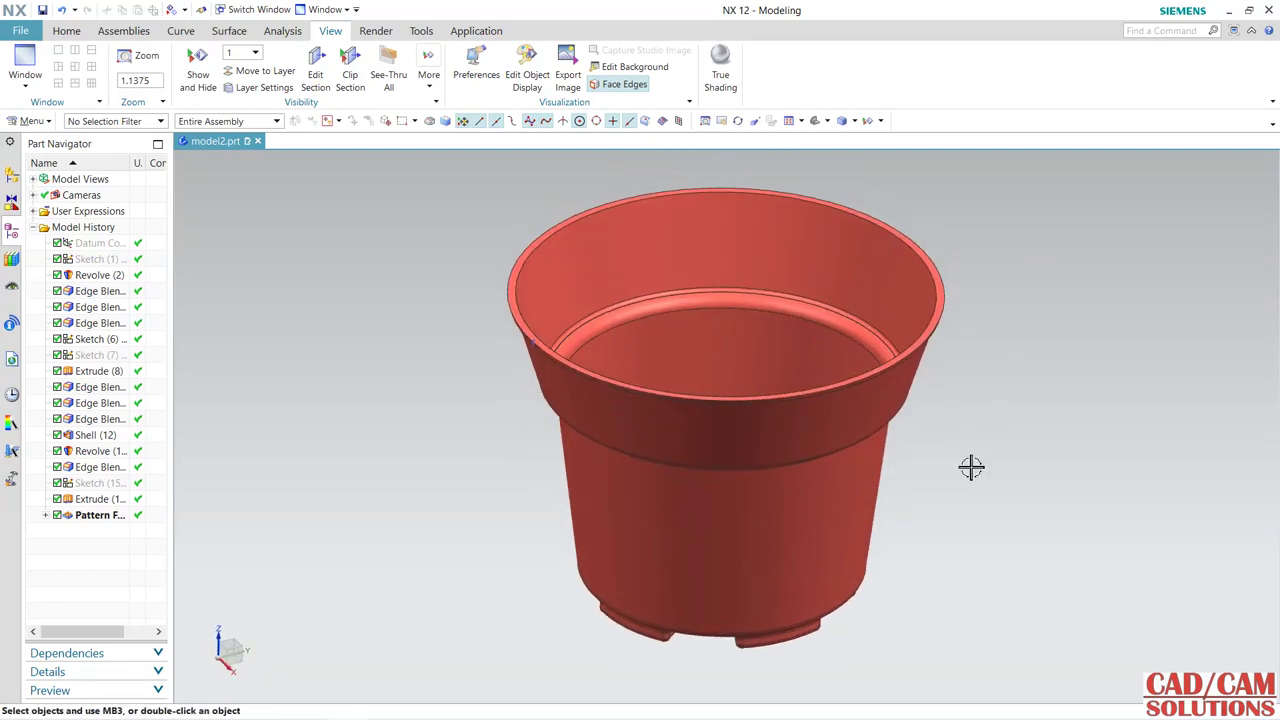